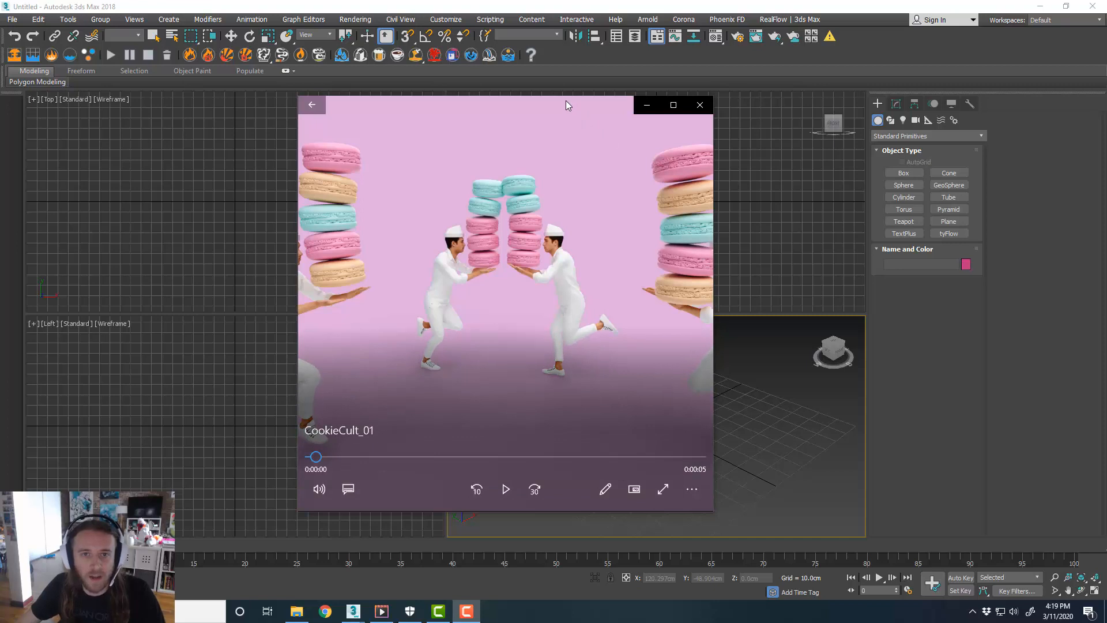
Play the CookieCult_01 reference animation and scrub back near its beginning to review the collapsing macaron carriers.
left_click_drag(565, 100, 572, 100)
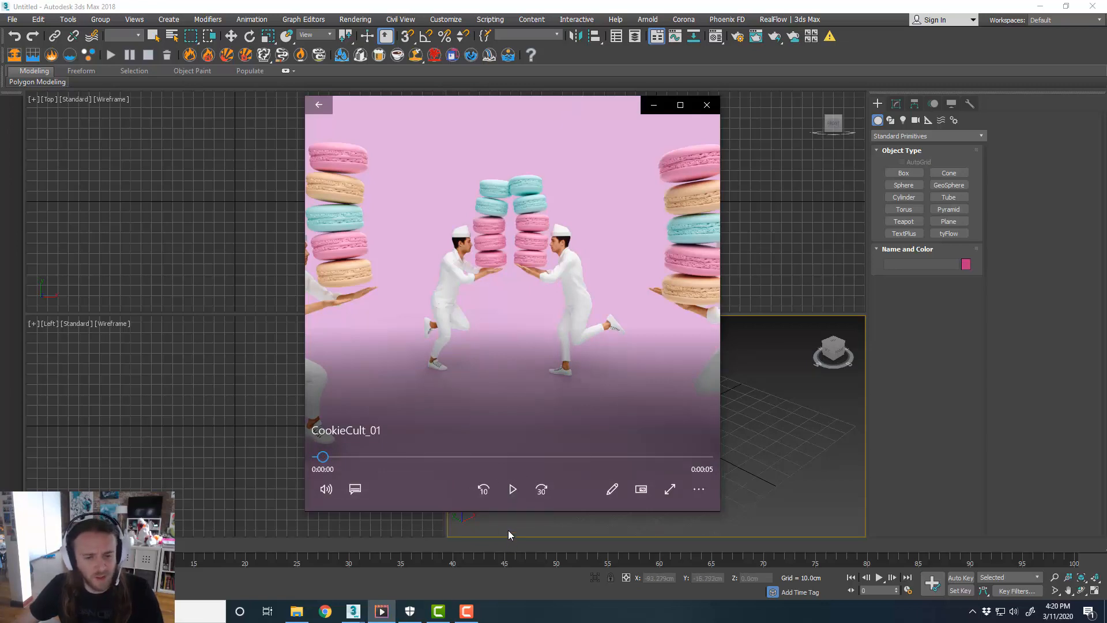
left_click(512, 490)
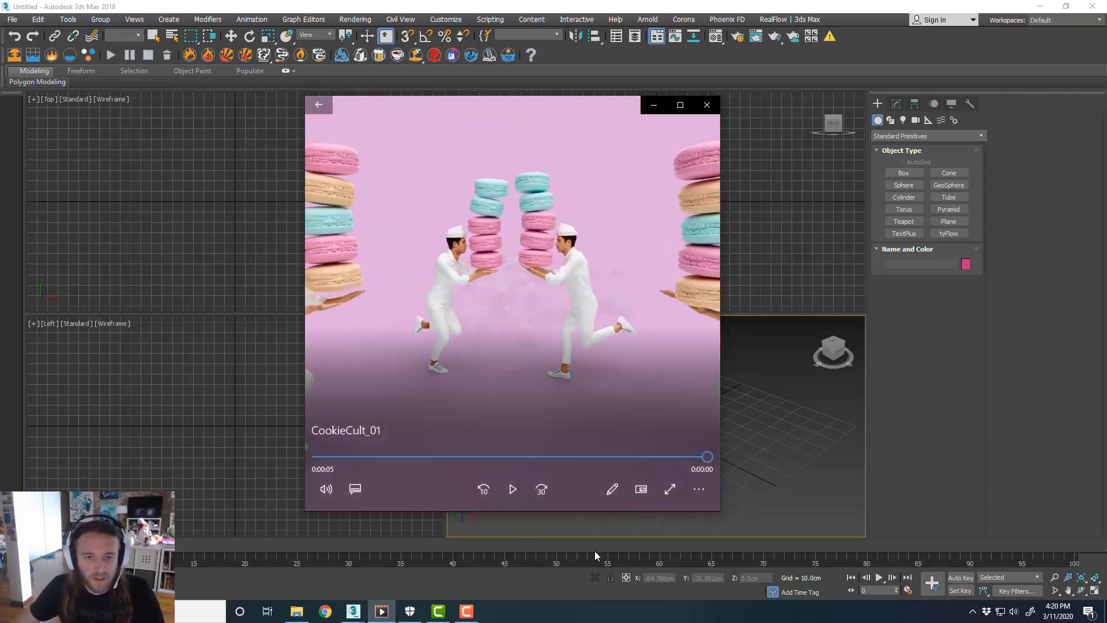
left_click_drag(567, 457, 358, 479)
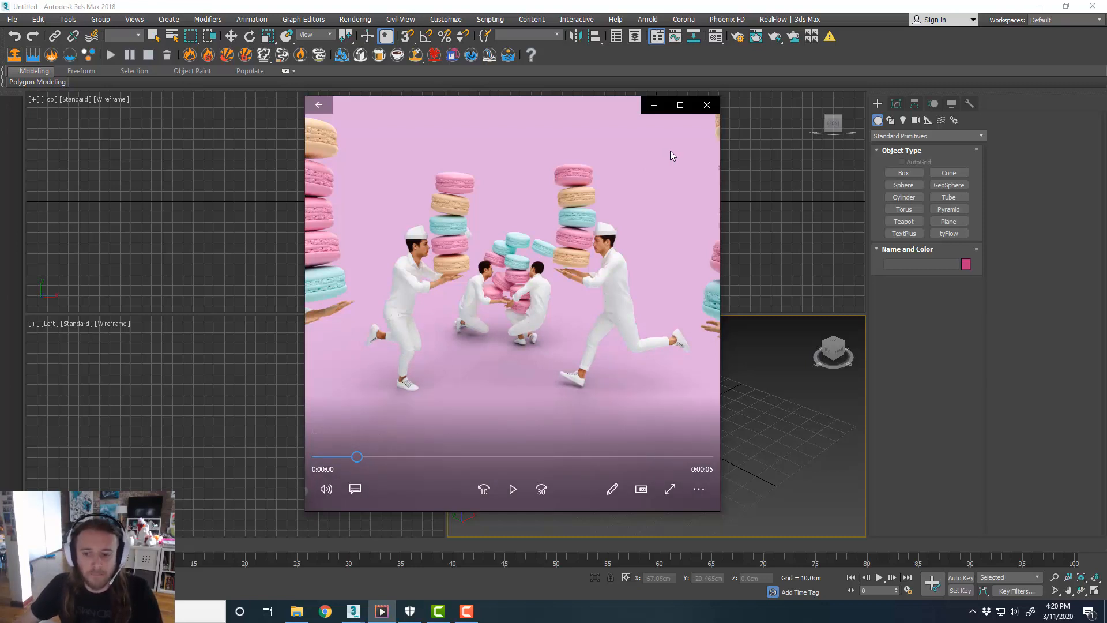
left_click(653, 104)
Check the system unit scale in the scene's units setup and accept the existing settings.
left_click(446, 20)
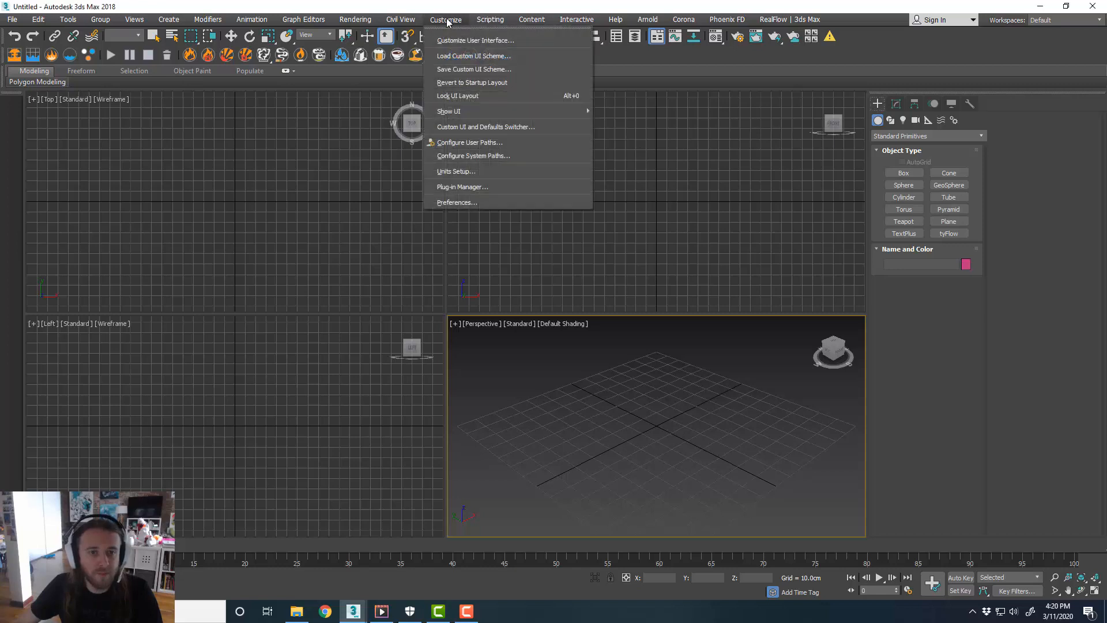
left_click(487, 170)
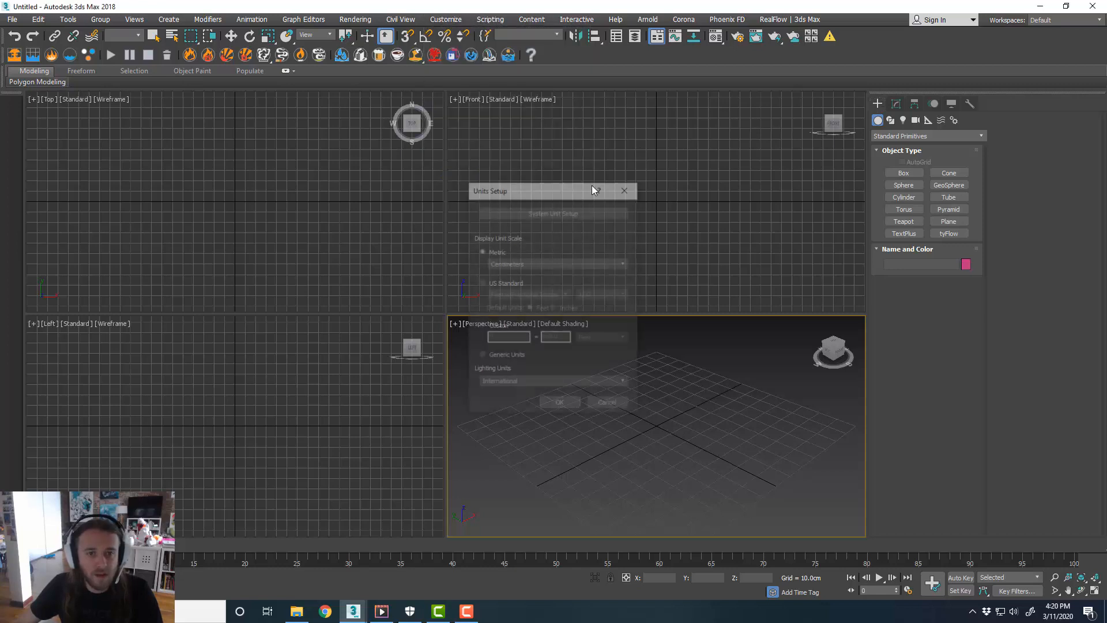
left_click(577, 213)
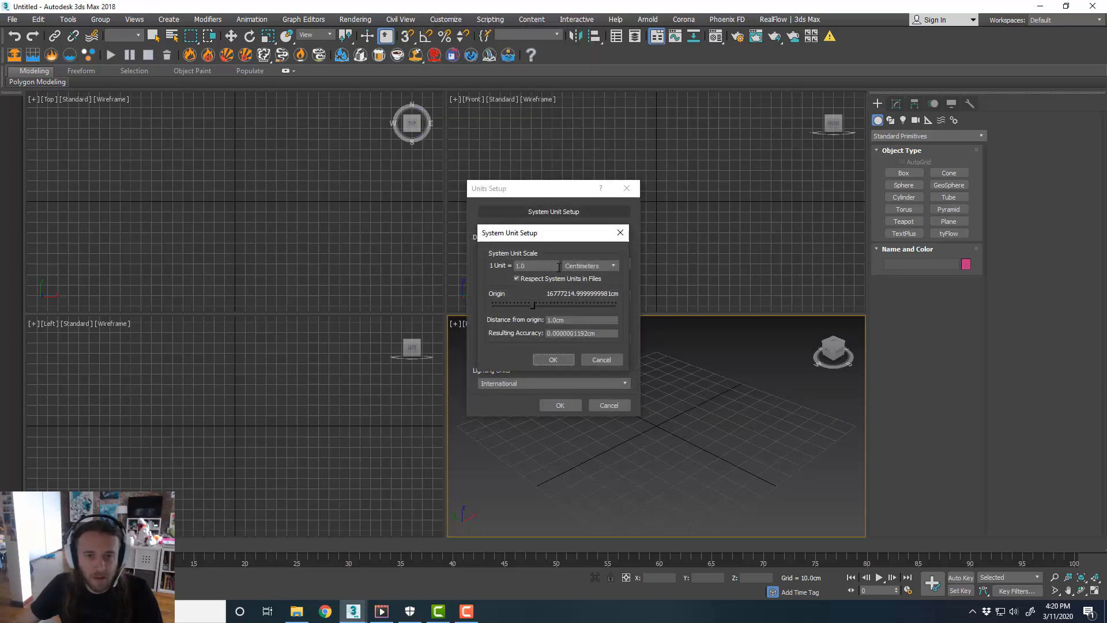
left_click(553, 359)
left_click(565, 406)
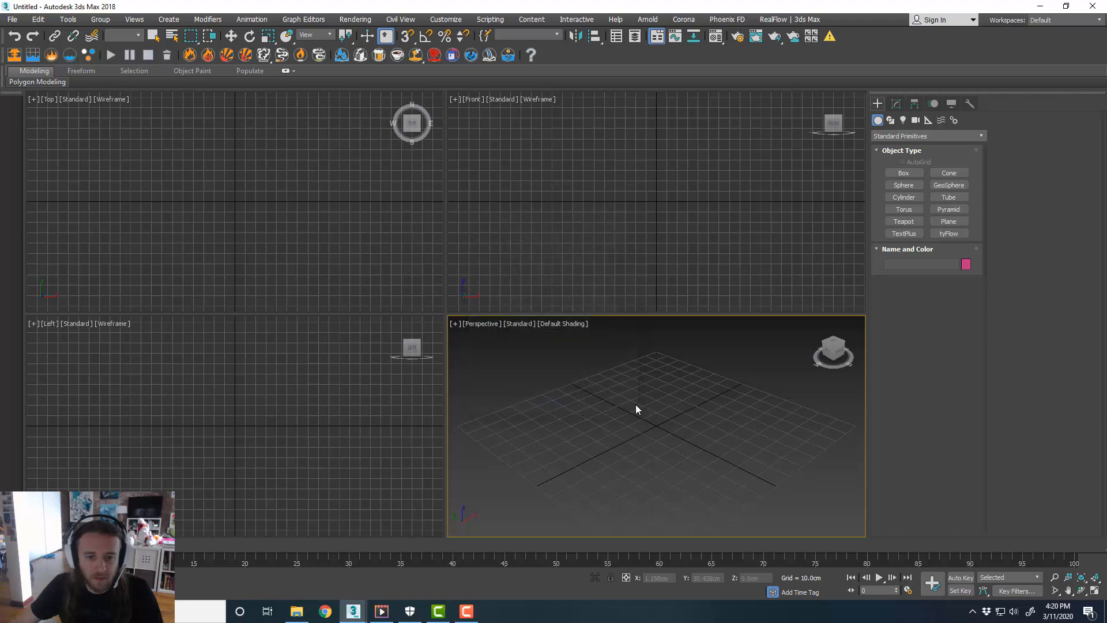
Create a biped about 50 cm tall near the grid centre in the maximized perspective view.
key("alt+w")
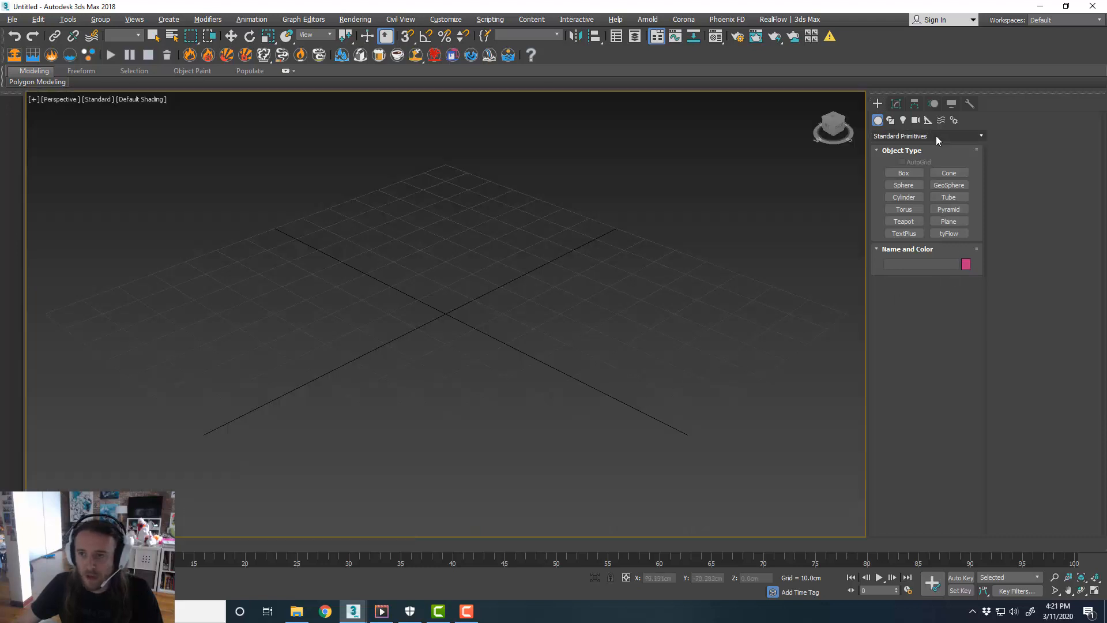
left_click(954, 121)
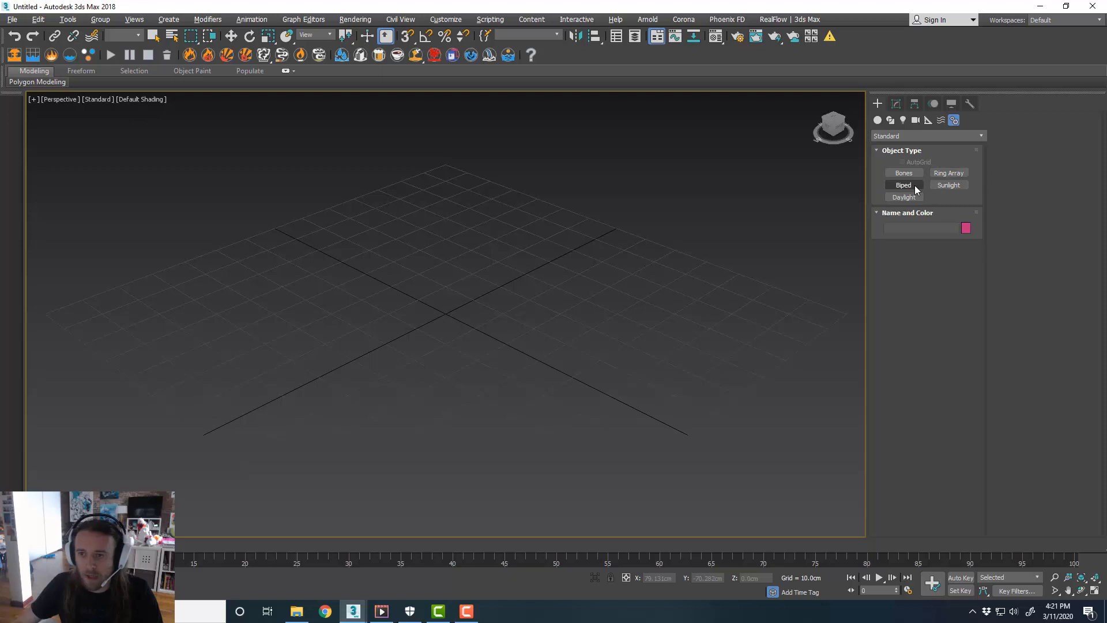
left_click(916, 189)
left_click_drag(455, 314, 504, 109)
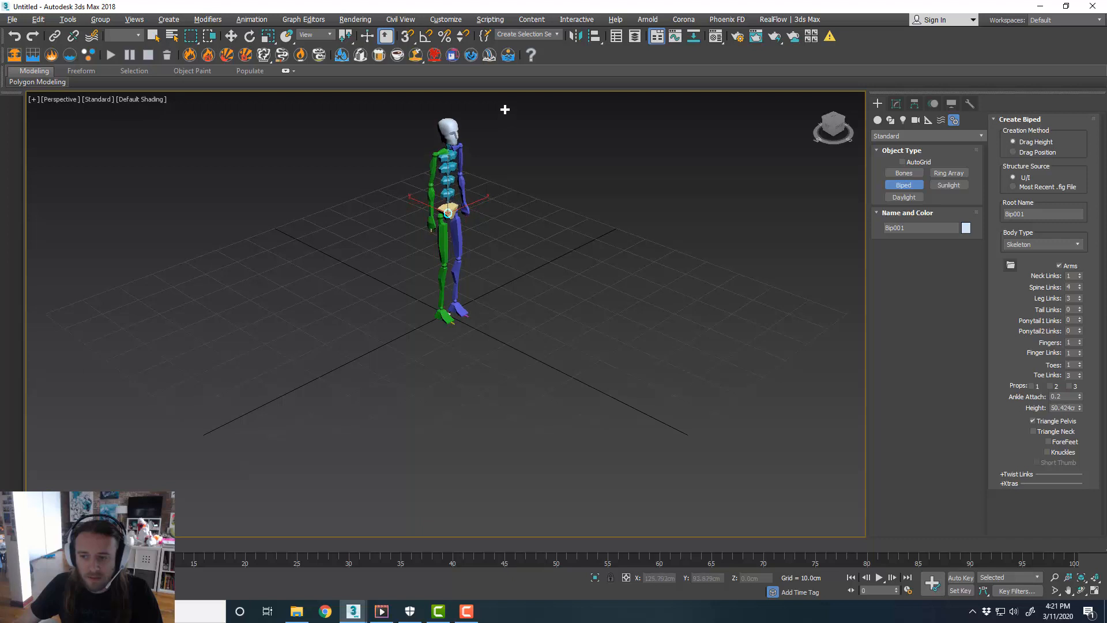
middle_click_drag(543, 234, 537, 290)
key("w")
left_click(539, 295)
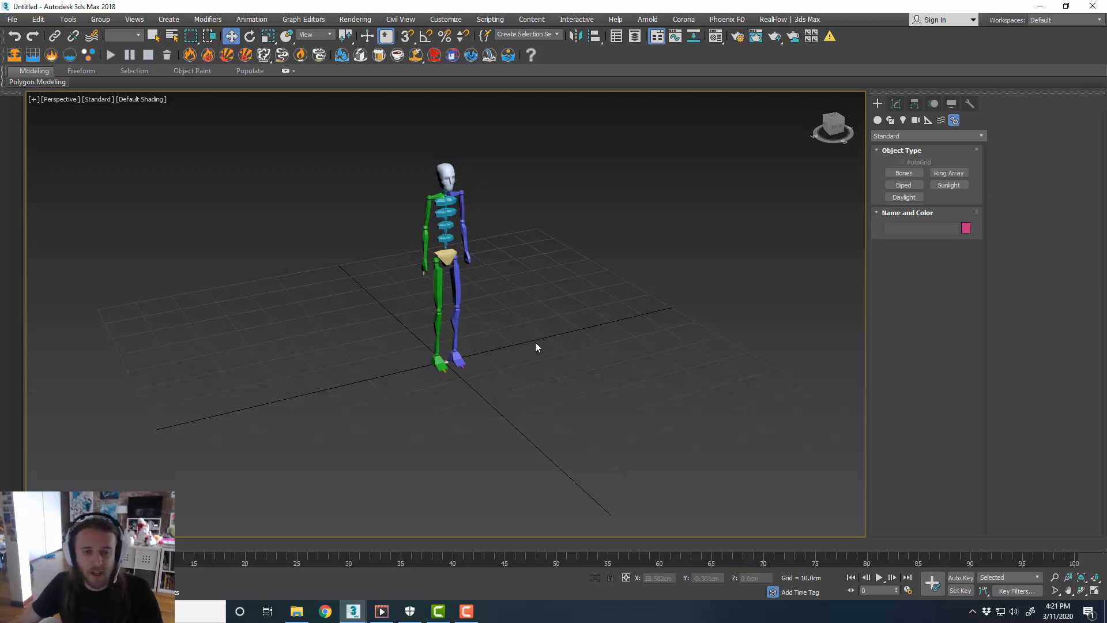
mouse_move(536, 345)
middle_mouse_down()
mouse_move(511, 358)
mouse_move(547, 363)
middle_mouse_up()
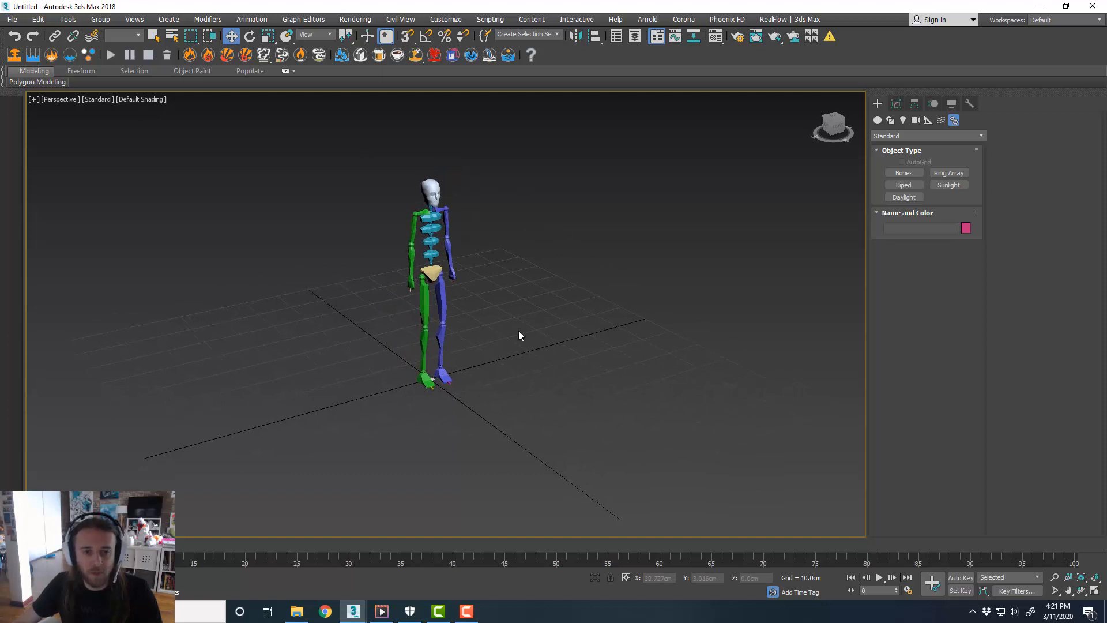
Review the running characters in the CookieCult_01 reference video and examine the biped against them.
left_click(382, 611)
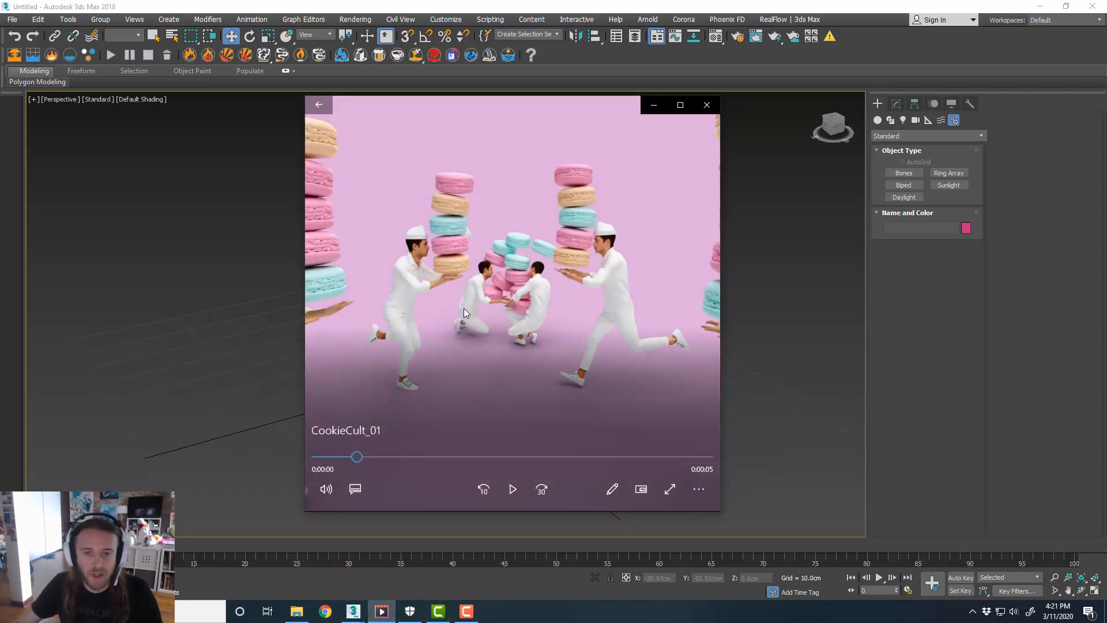
left_click(655, 106)
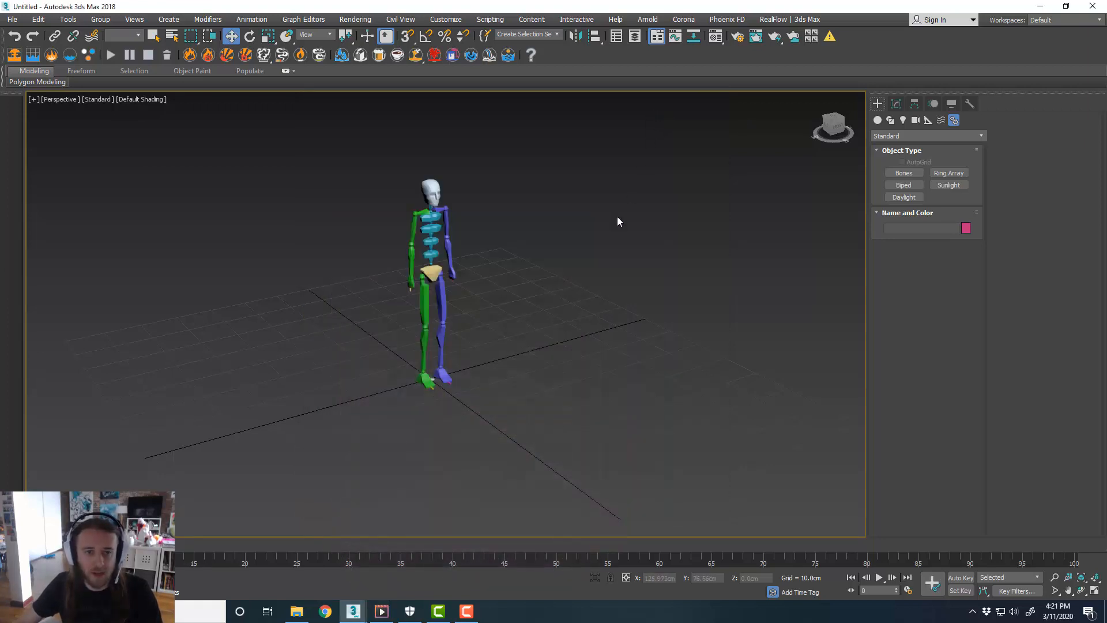
middle_click_drag(493, 326, 480, 317, "alt")
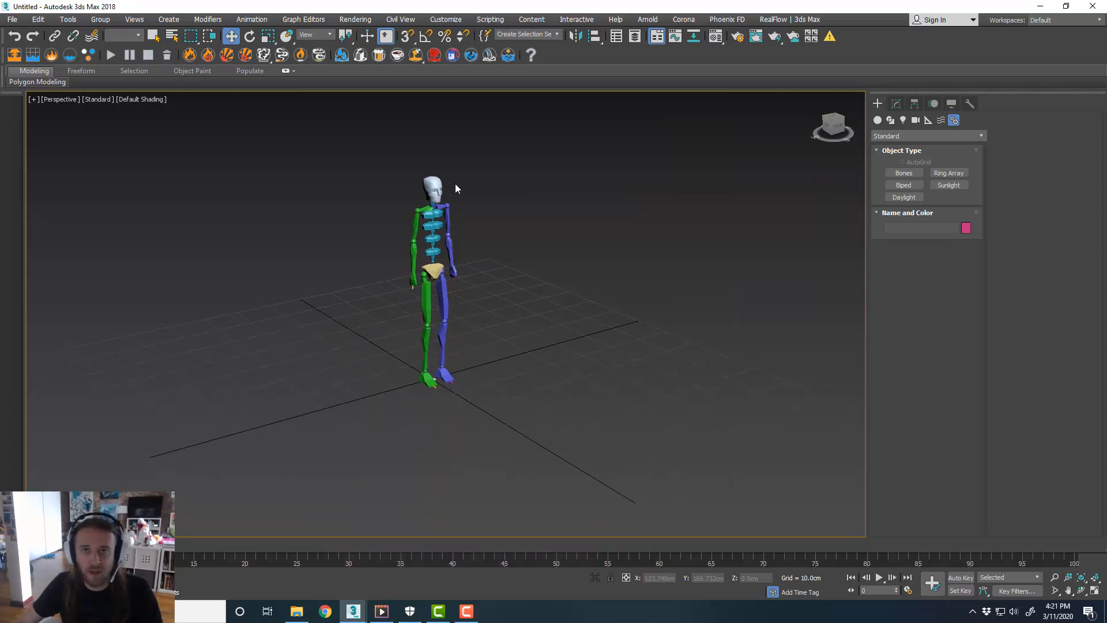
middle_click_drag(579, 279, 548, 268)
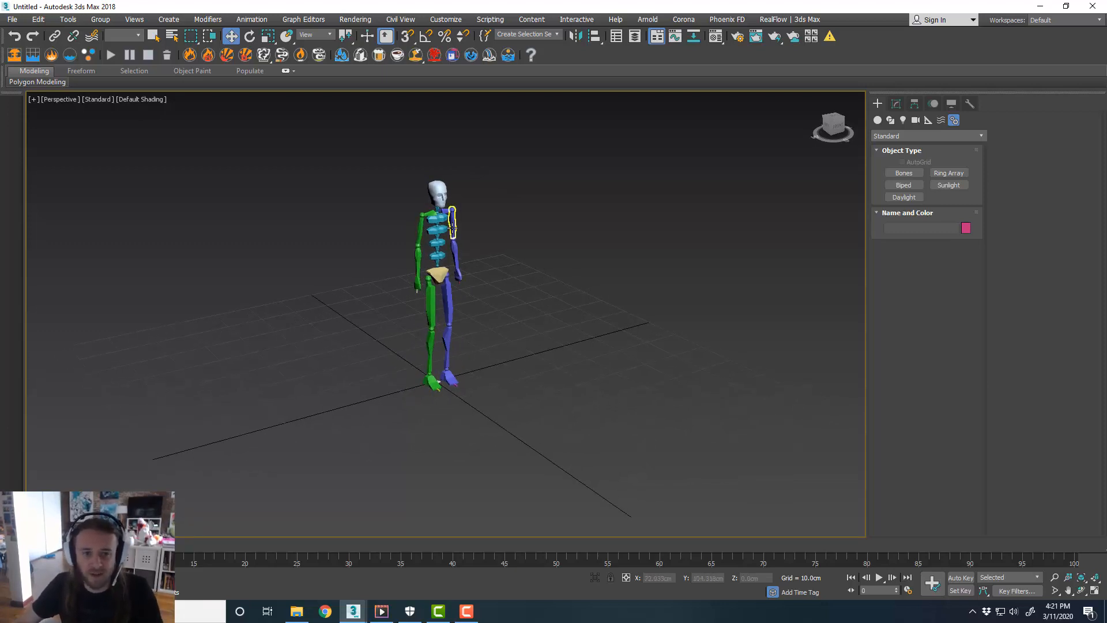
middle_click_drag(587, 341, 558, 324, "alt")
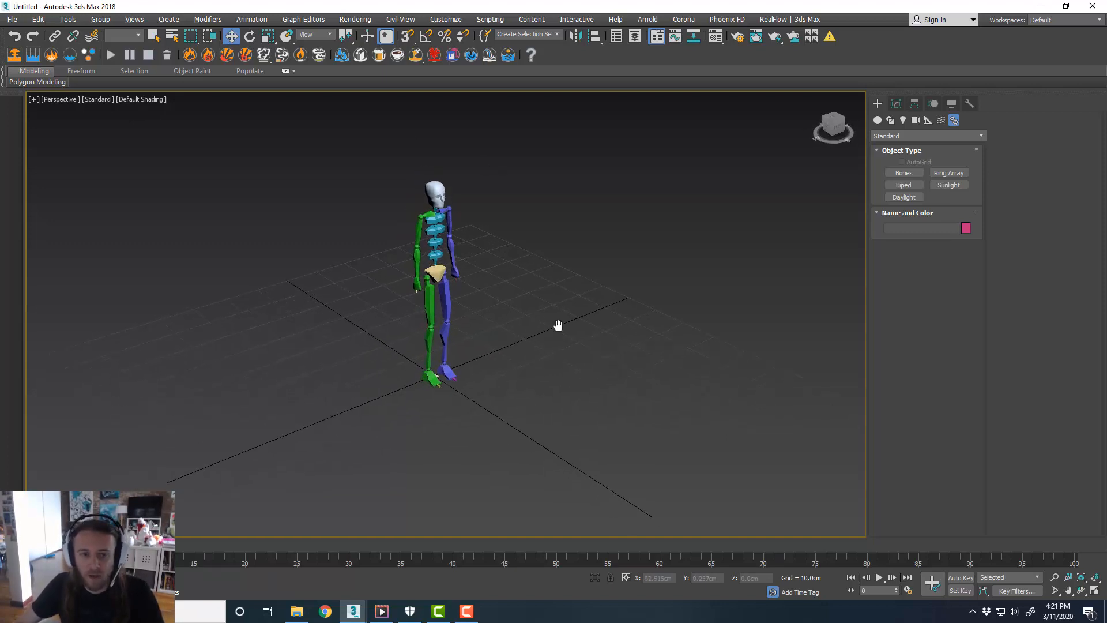
Place a tyFlow tyActor helper with an icon size of about 8.3 cm on the grid near the biped's feet.
left_click(878, 121)
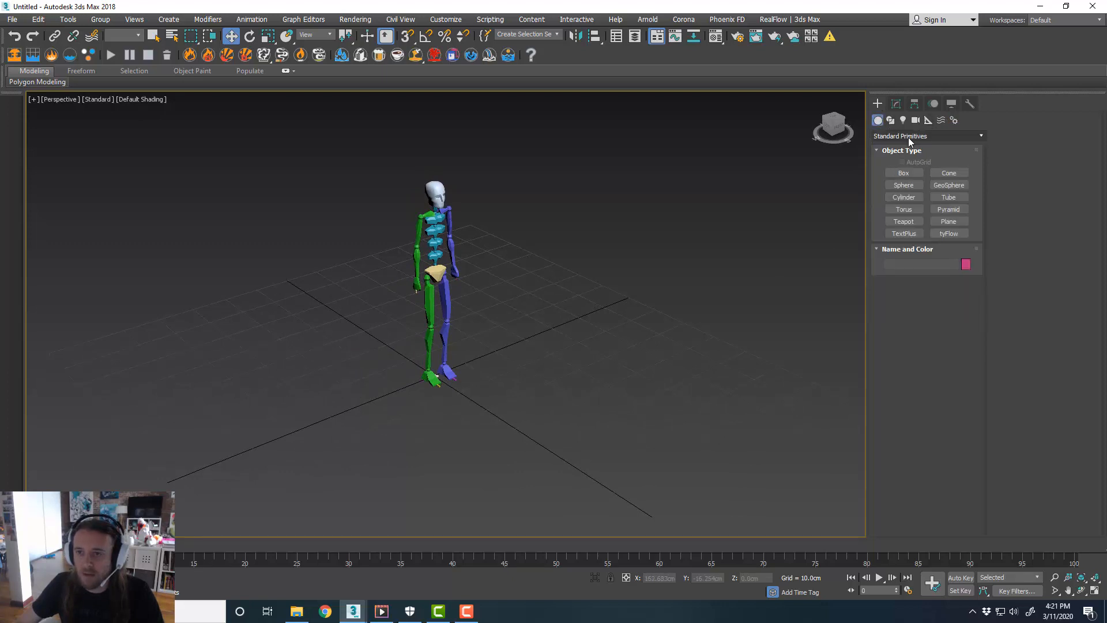
left_click(908, 137)
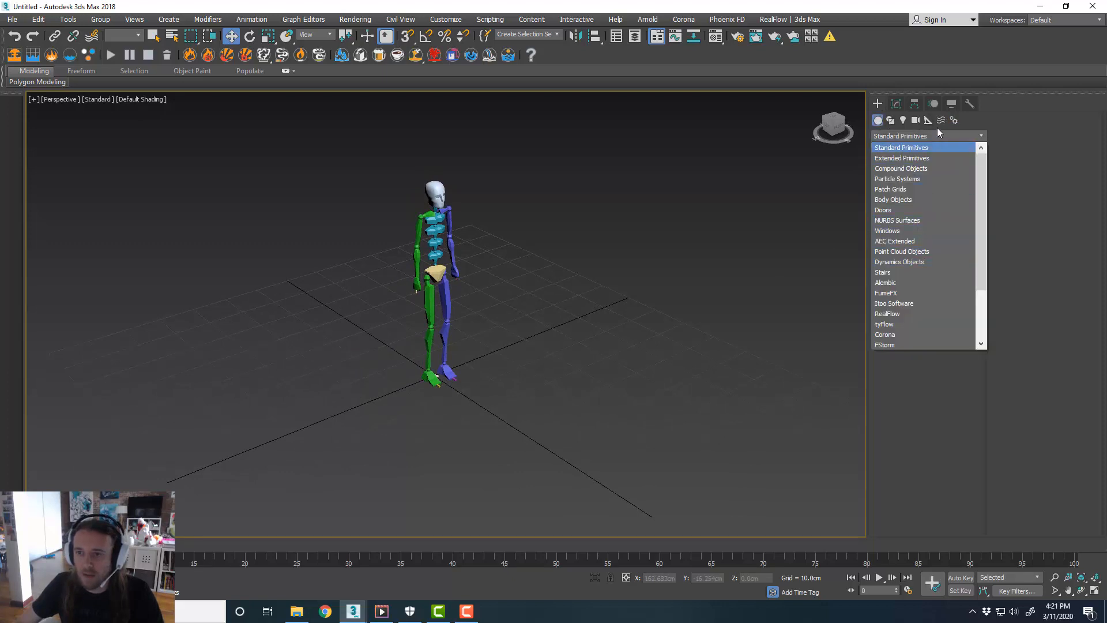
left_click(927, 121)
left_click(916, 136)
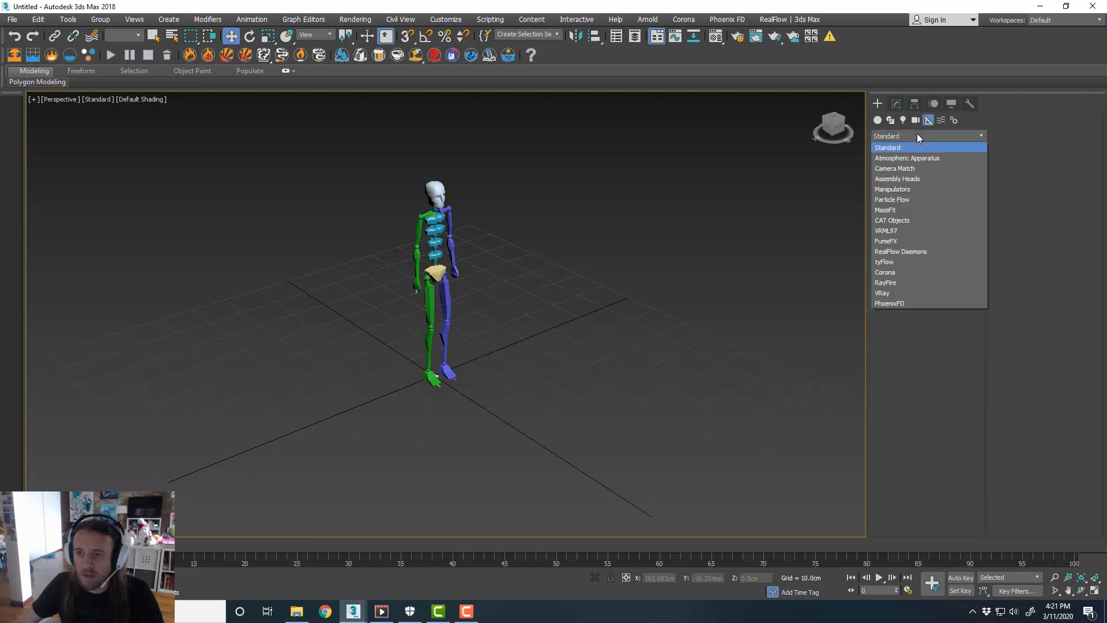
left_click(918, 259)
left_click(948, 198)
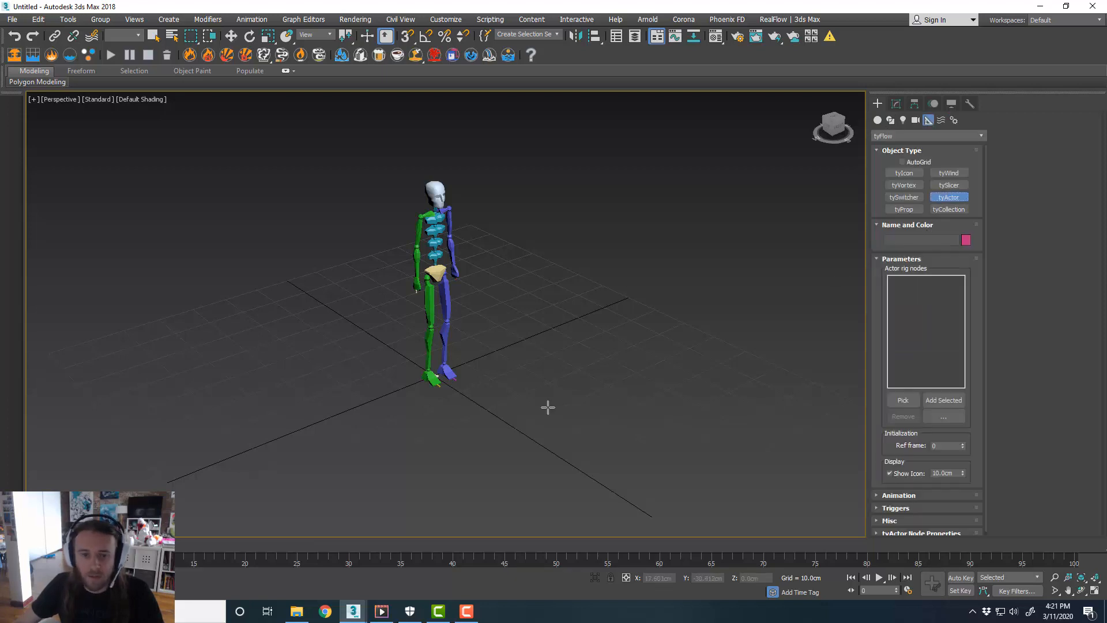
left_click_drag(497, 401, 507, 377)
key("w")
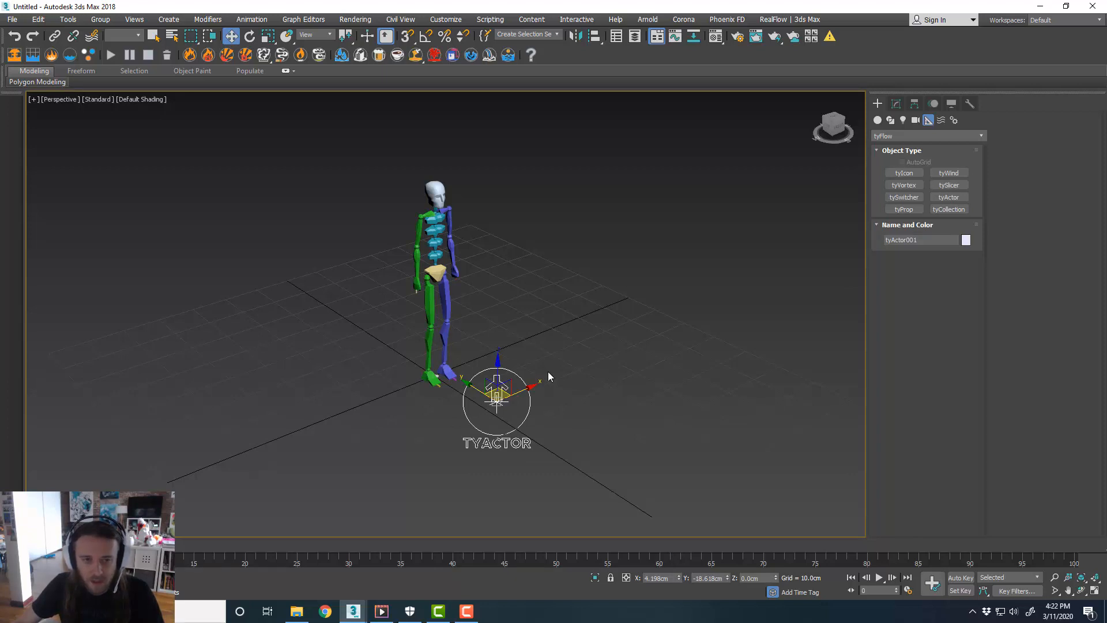
Centre the biped's root on the grid by setting its X and Y position to 0 cm.
scroll(434, 272, "up", 4)
left_click(432, 274)
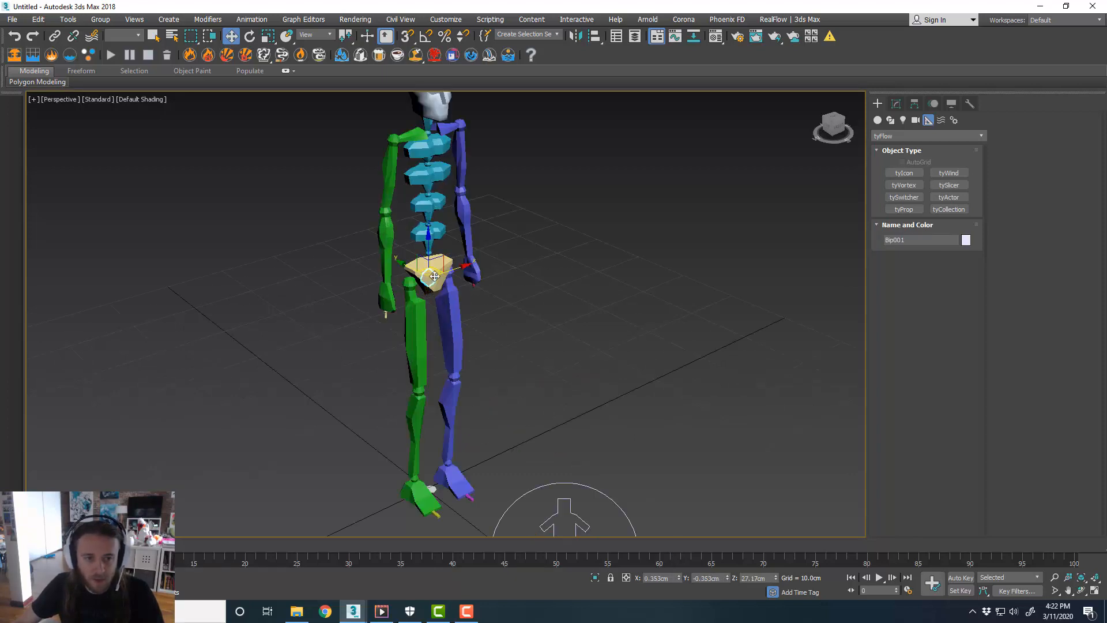
scroll(489, 305, "down", 4)
middle_click_drag(526, 332, 522, 328)
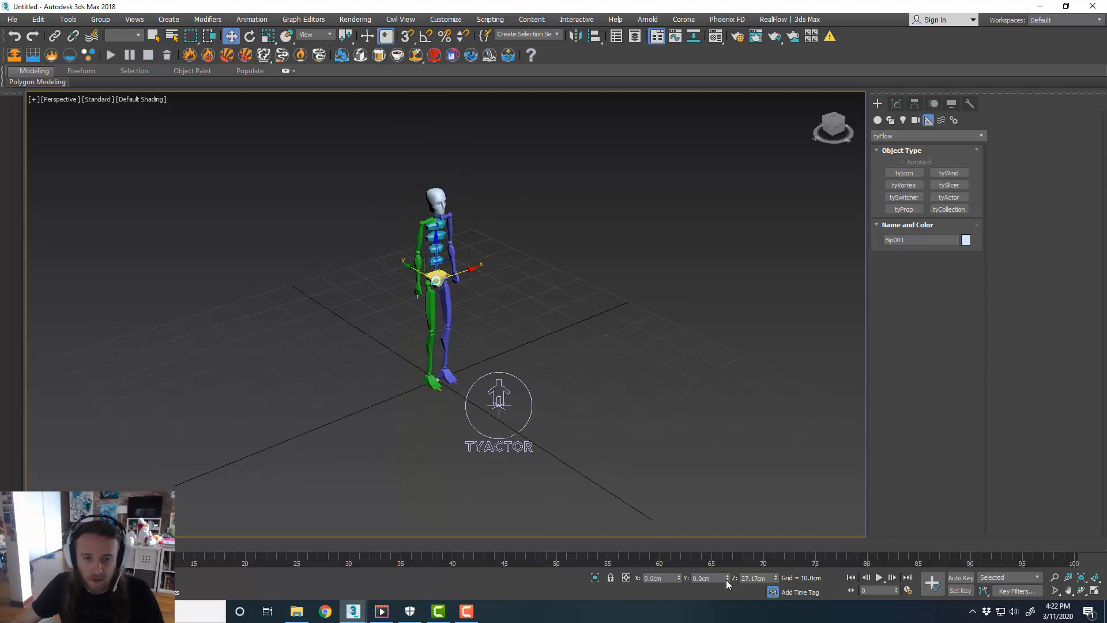
Move the tyActor helper to the world origin by setting its X and Y position to 0 cm.
left_click(511, 400)
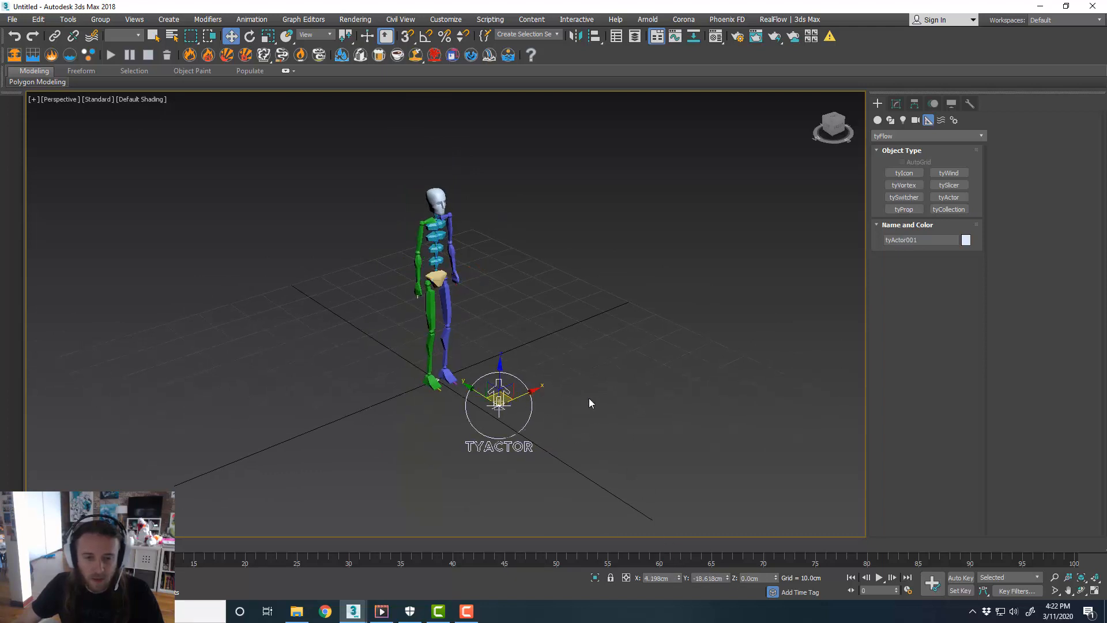
right_click(679, 578)
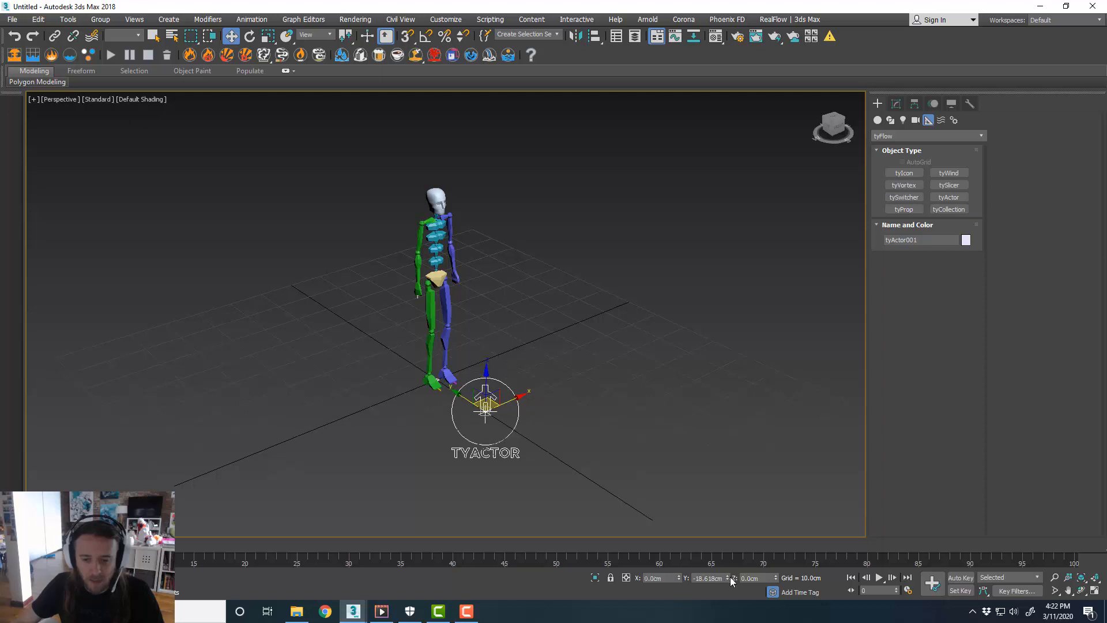
right_click(727, 578)
scroll(495, 376, "up", 2)
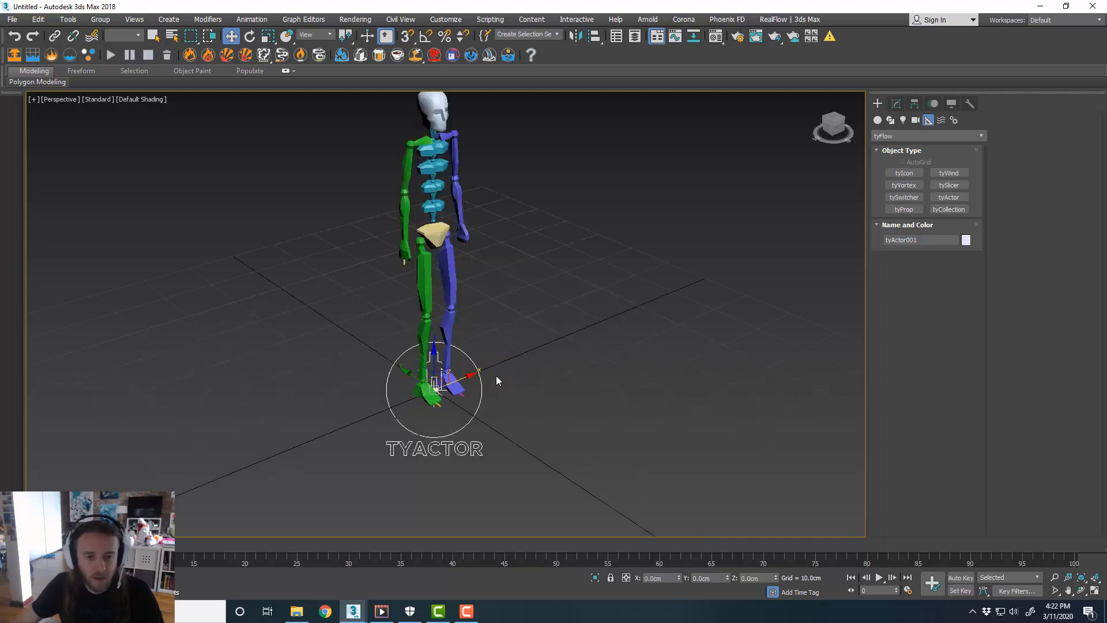
scroll(500, 349, "up", 2)
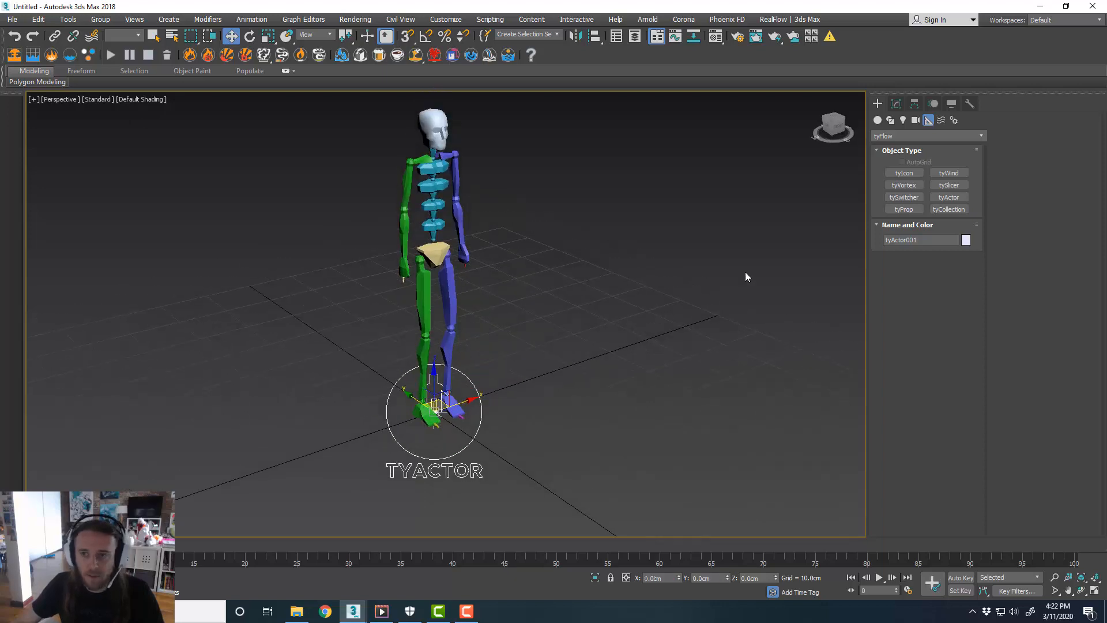
Add the entire biped hierarchy, from Bip001 through Bip001 R Finger0, to the tyActor's rig nodes.
left_click(897, 103)
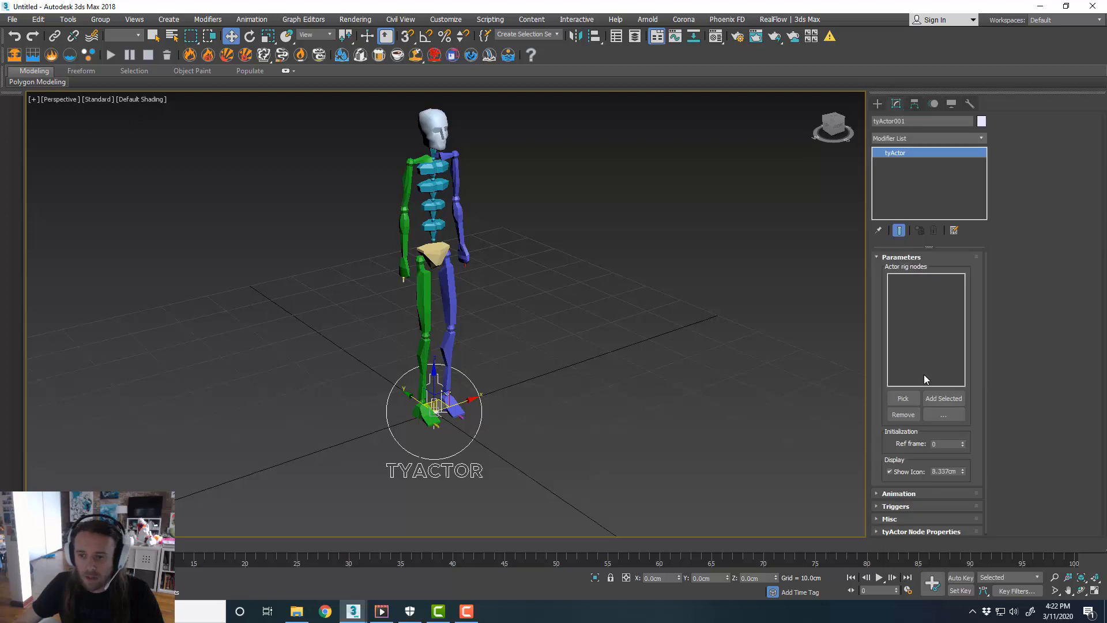
left_click(943, 416)
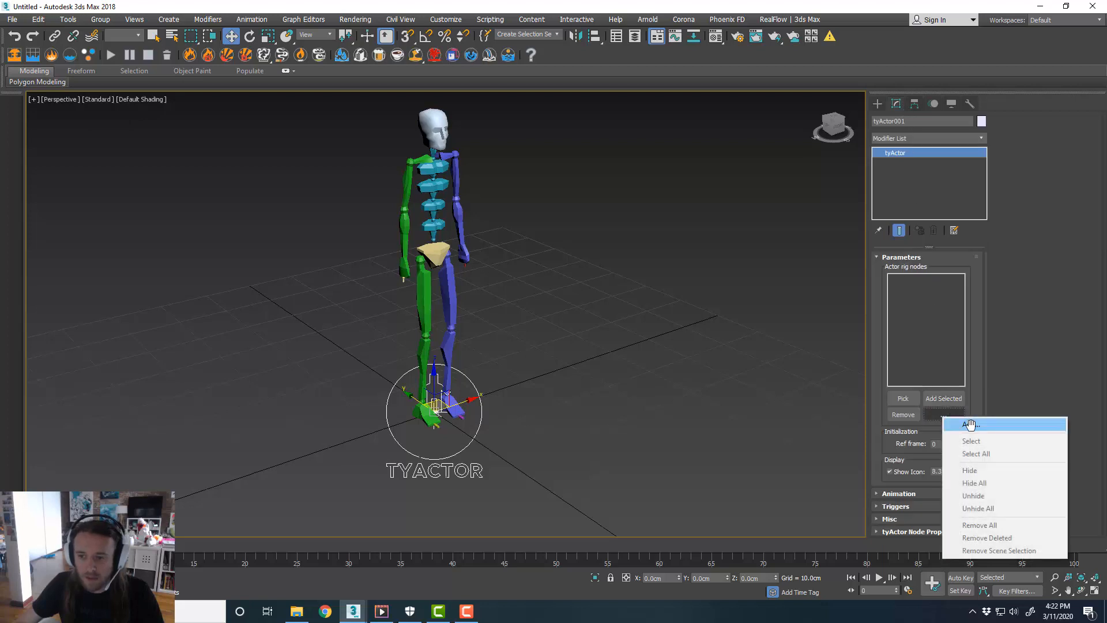
left_click(971, 424)
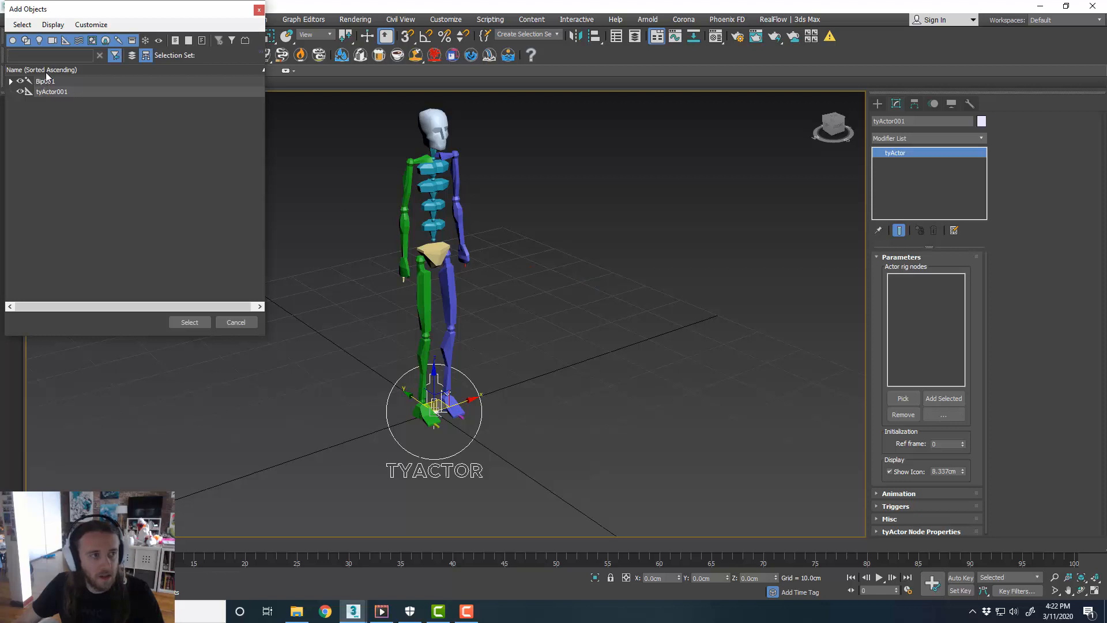
left_click(53, 25)
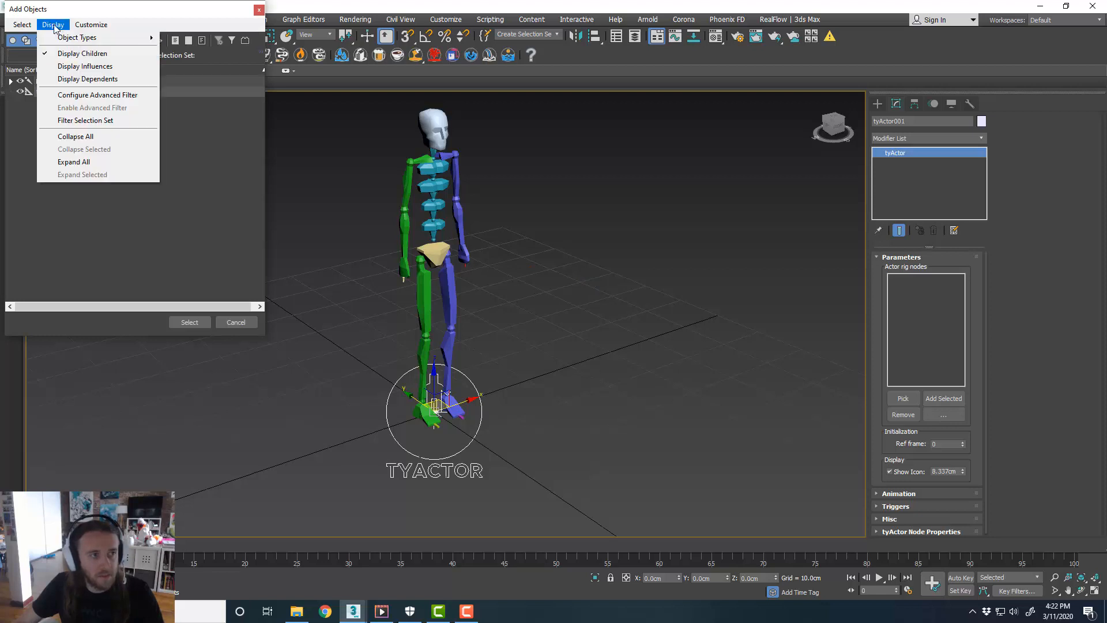
left_click(78, 162)
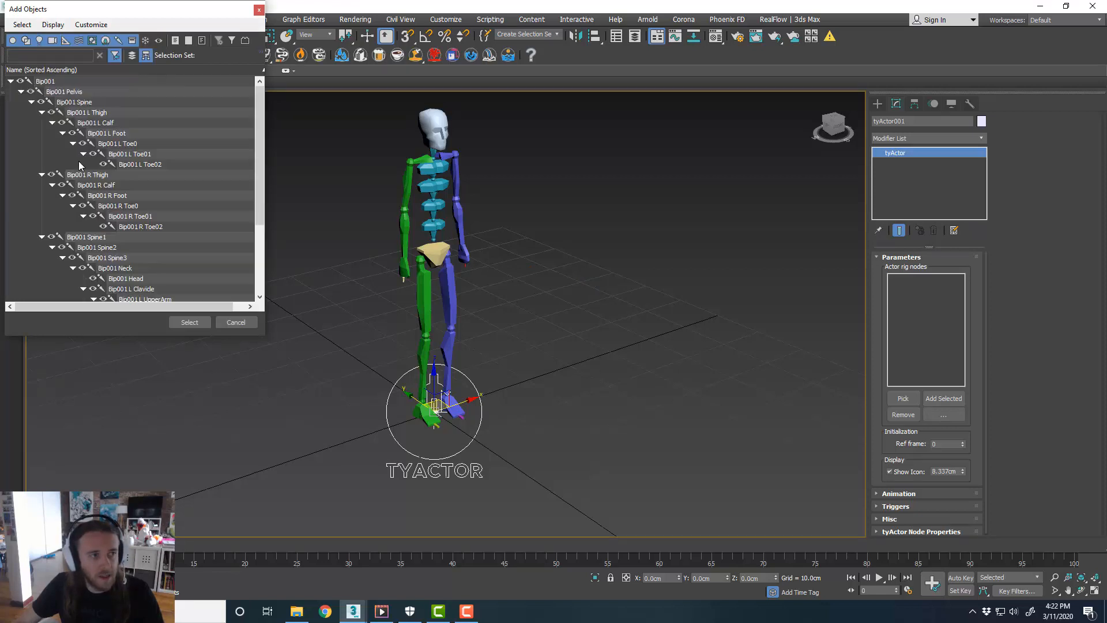
left_click(93, 81)
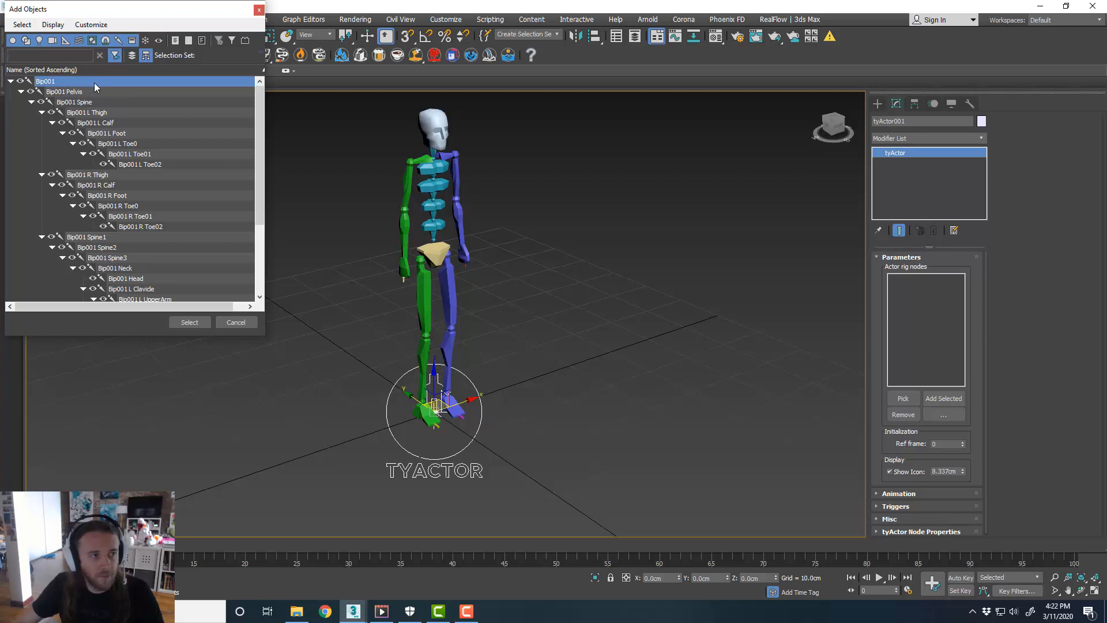
scroll(126, 126, "down", 3)
left_click(193, 279, "shift")
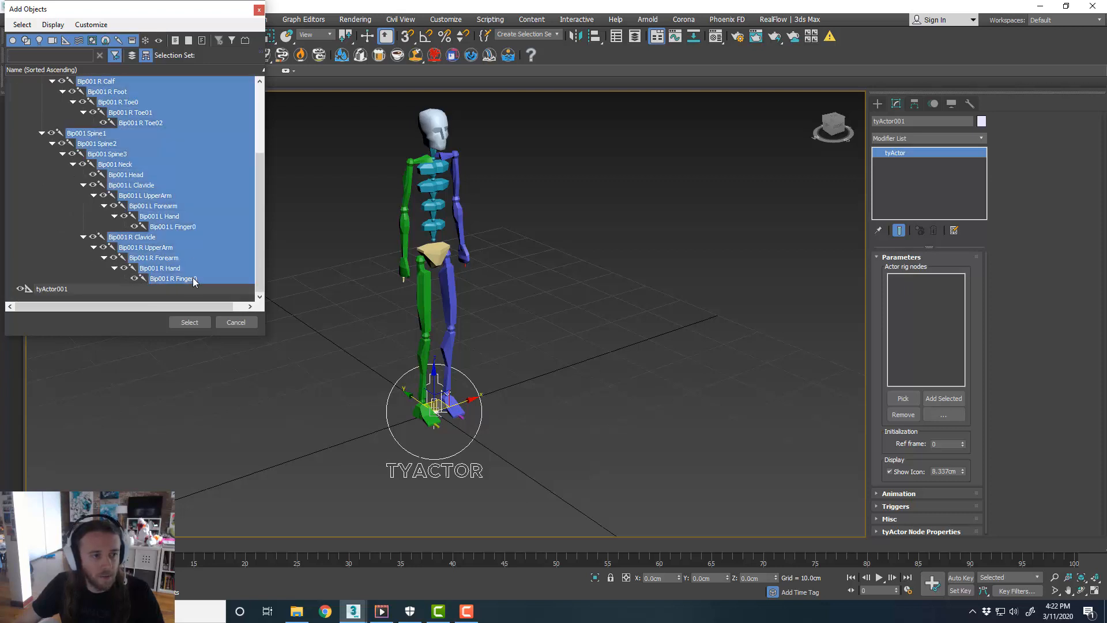
scroll(191, 242, "up", 3)
left_click(198, 323)
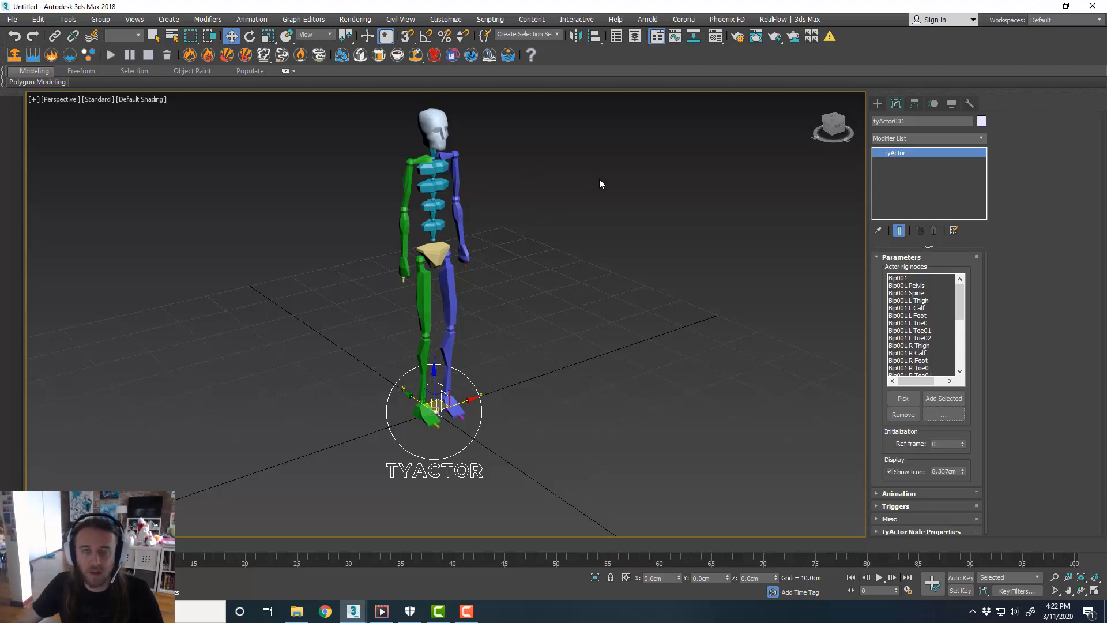
Load the Run.bip motion file onto the biped through its pelvis.
middle_click_drag(526, 173, 521, 186)
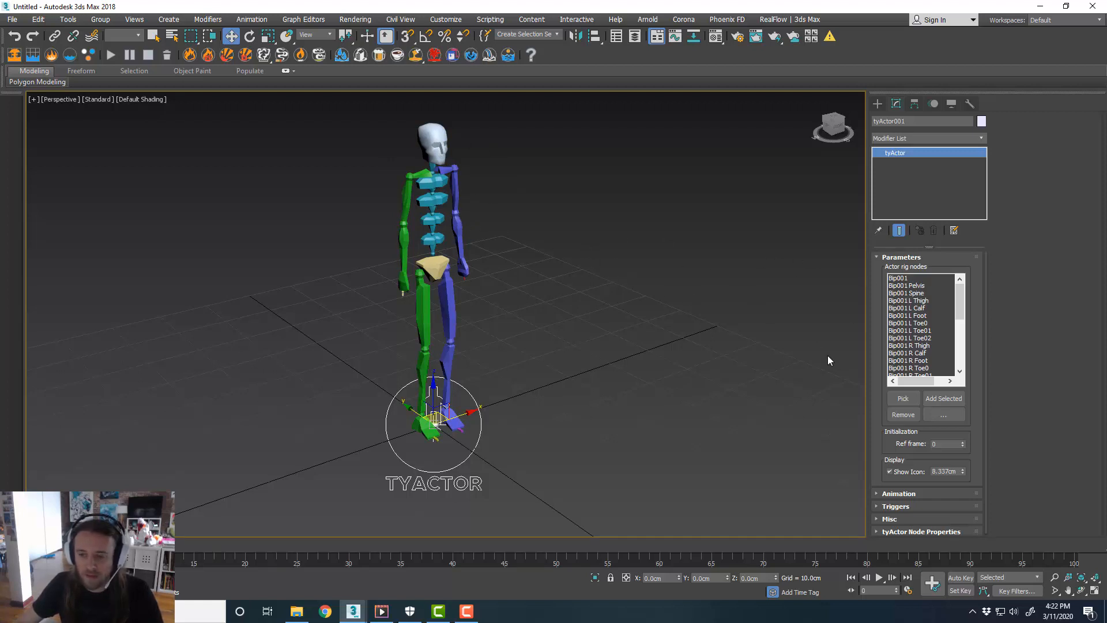
left_click(594, 374)
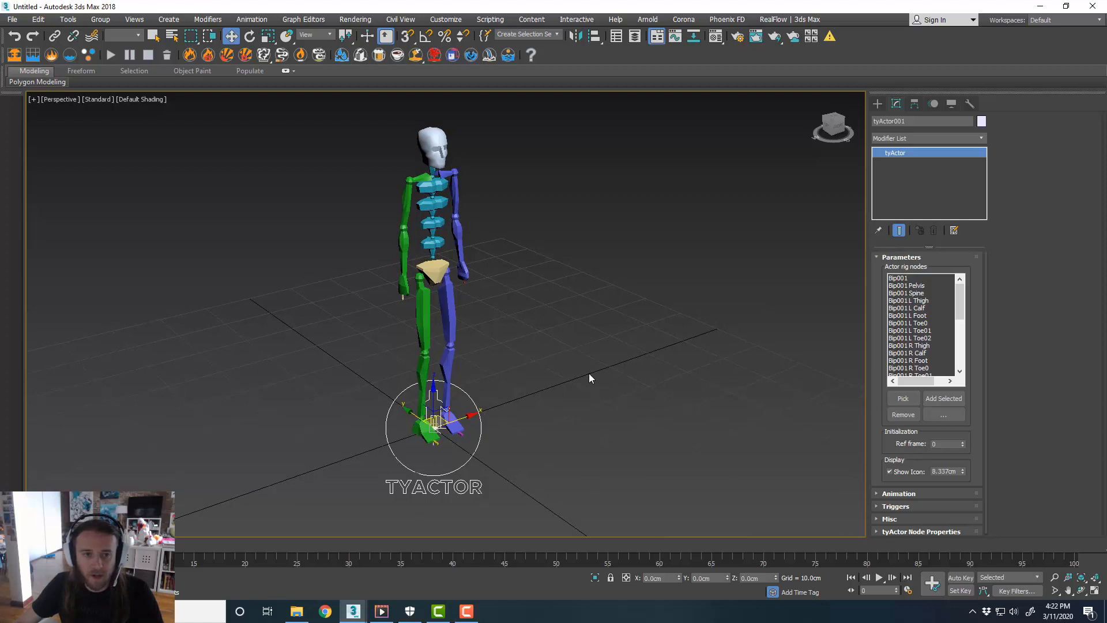
left_click(435, 278)
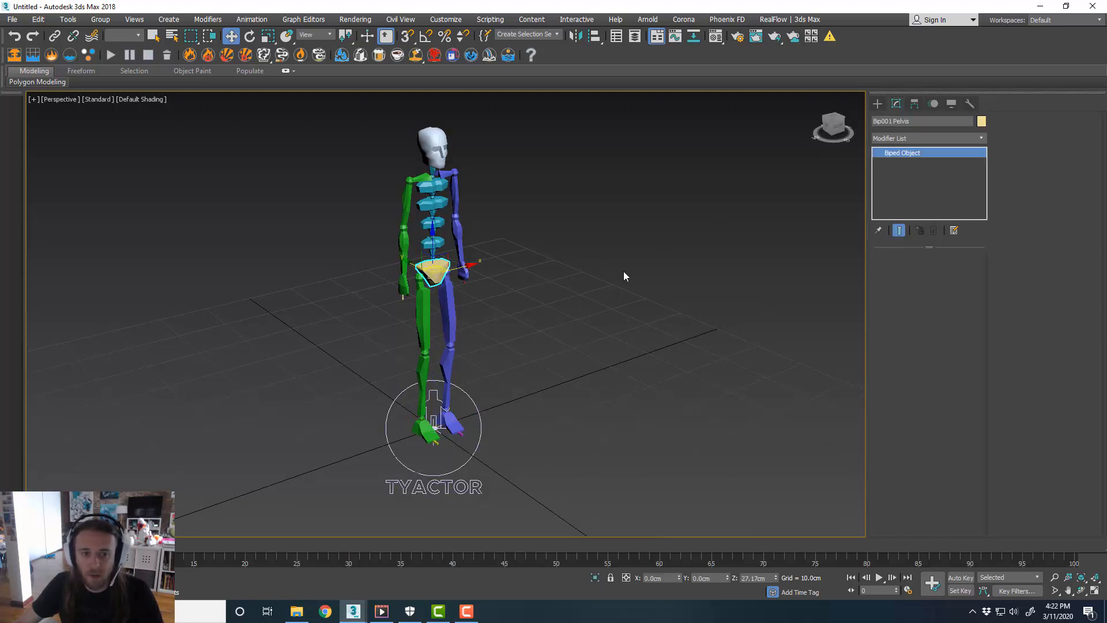
left_click(933, 105)
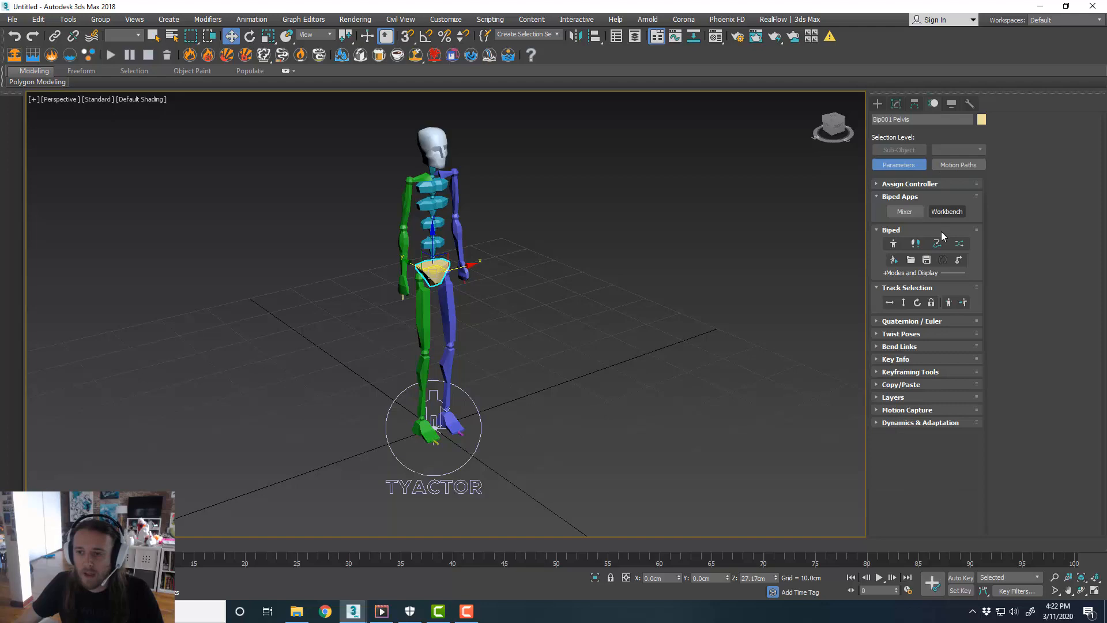
left_click(911, 260)
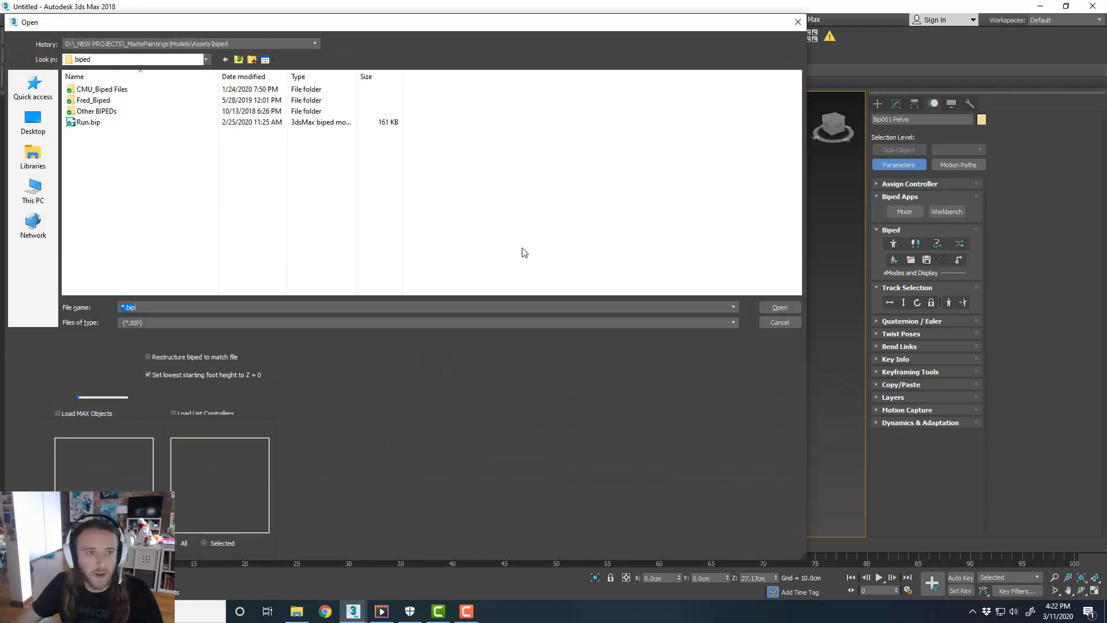
left_click(128, 123)
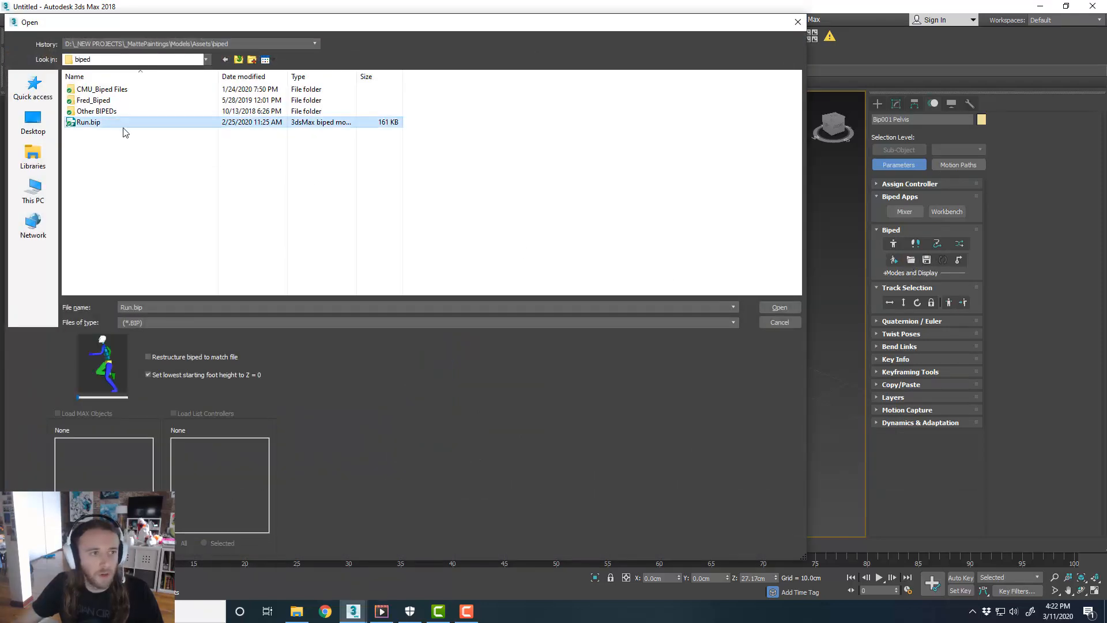
left_click(773, 308)
Examine the biped's running pose from around the tyActor and scrub the timeline to check the loaded run motion.
middle_click_drag(612, 394, 593, 383)
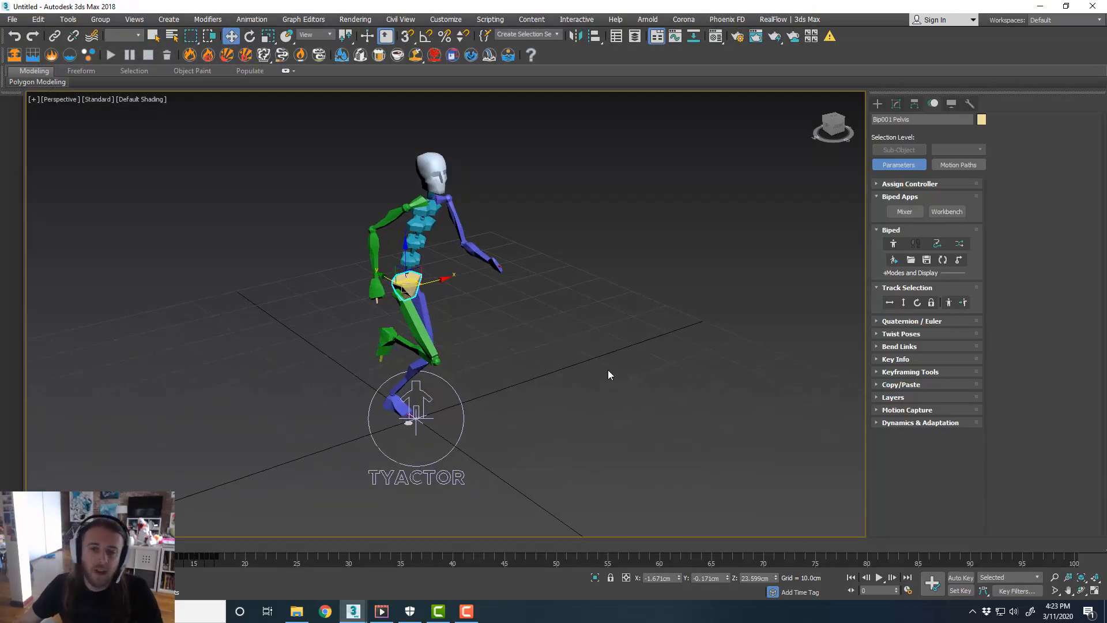
middle_click_drag(437, 349, 531, 362, "alt")
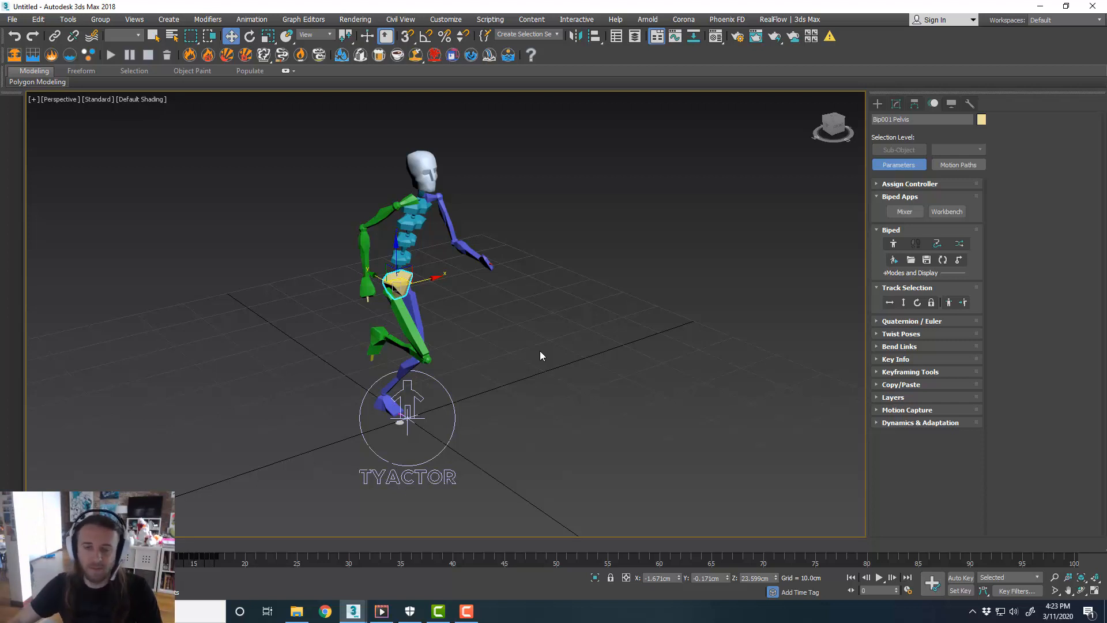
middle_click_drag(526, 331, 520, 328, "alt")
middle_click_drag(520, 329, 525, 342)
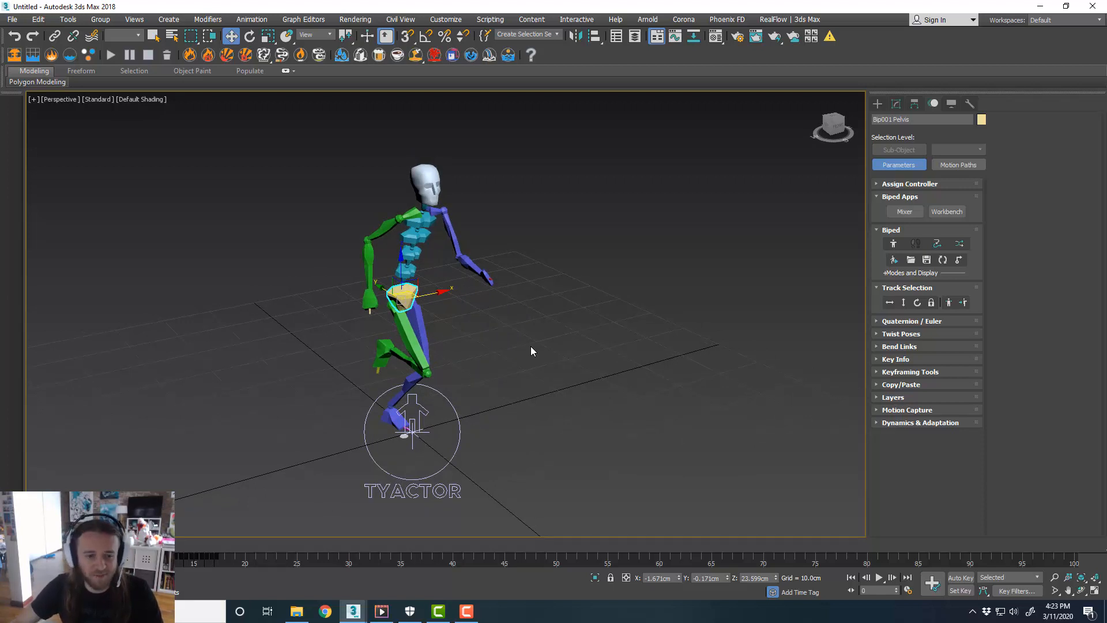
middle_click_drag(528, 393, 510, 404, "alt")
left_click(463, 409)
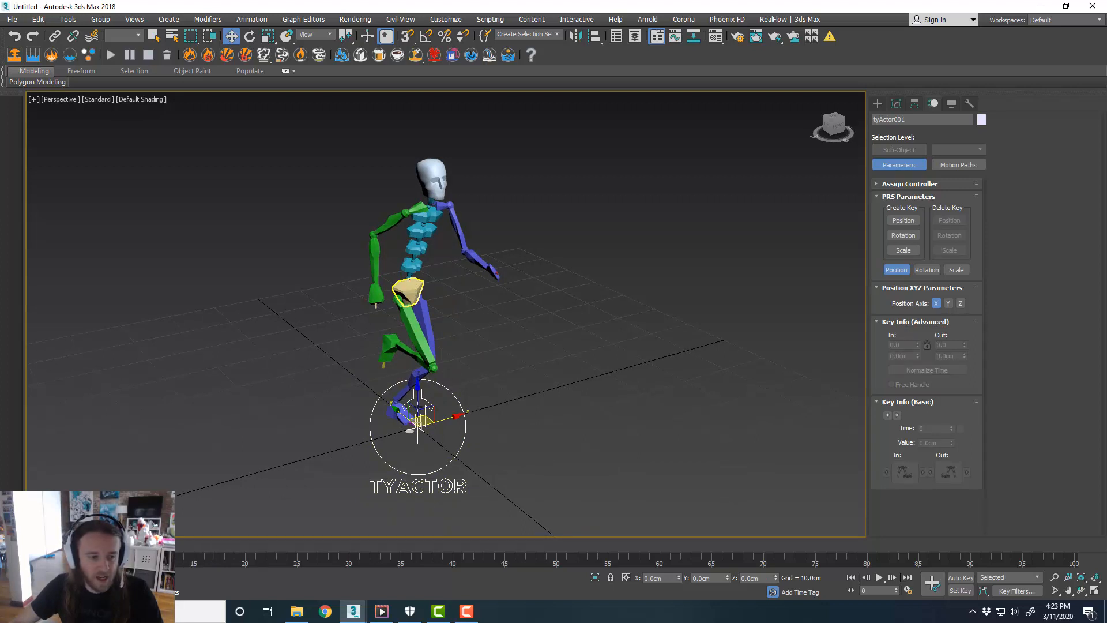
left_click(422, 296)
mouse_move(72, 545)
left_mouse_down()
mouse_move(249, 545)
mouse_move(64, 546)
left_mouse_up()
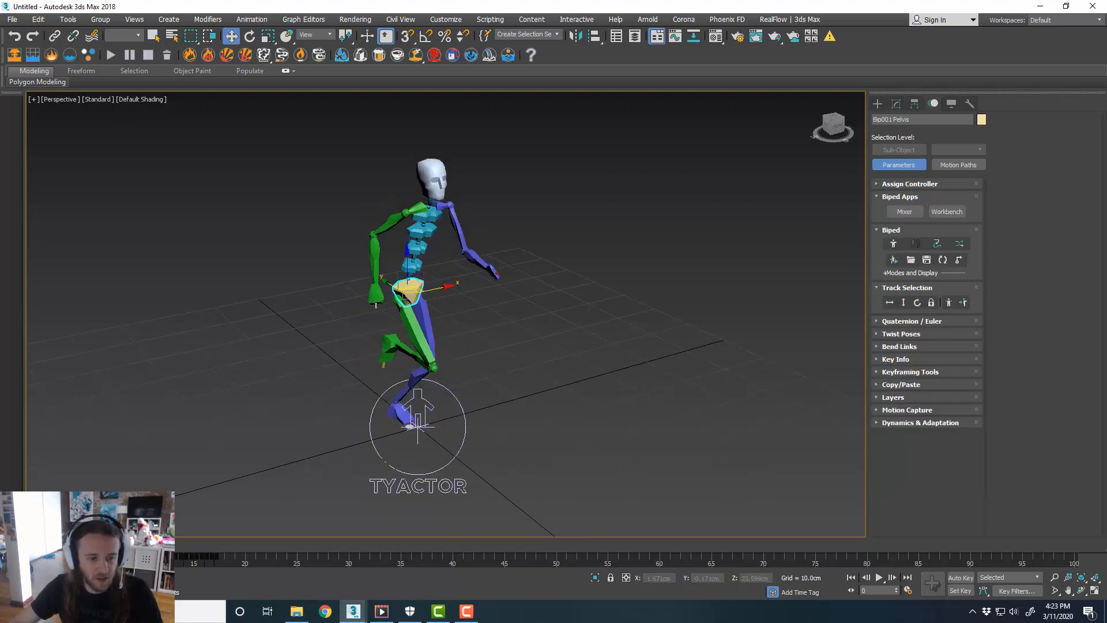
Add an animation sequence named run to the tyActor and set its end frame to 17.
left_click(462, 449)
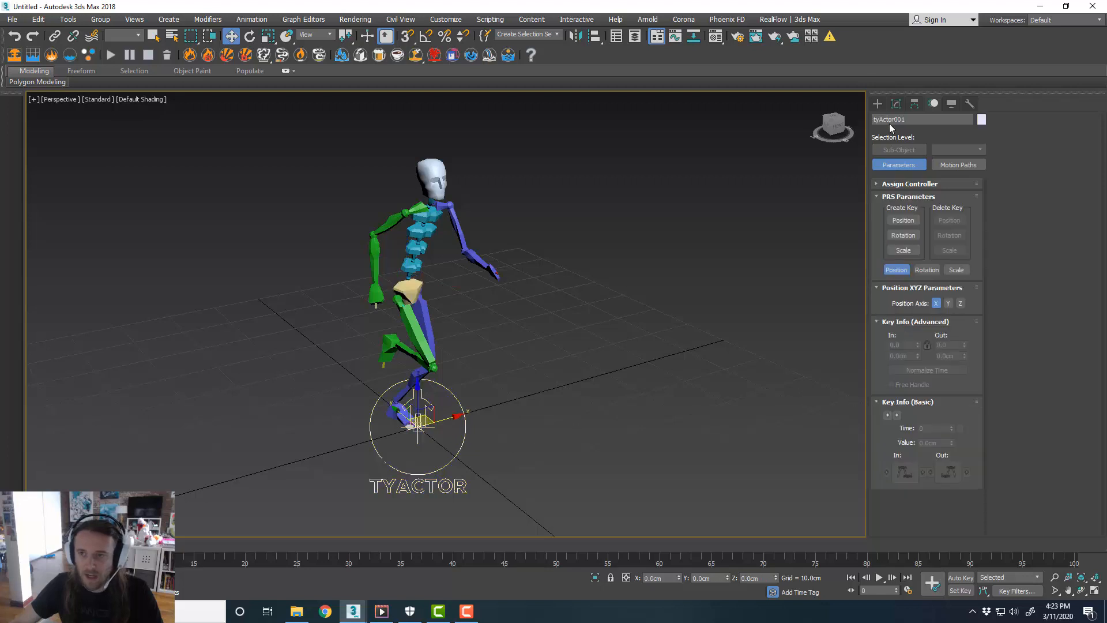
left_click(895, 104)
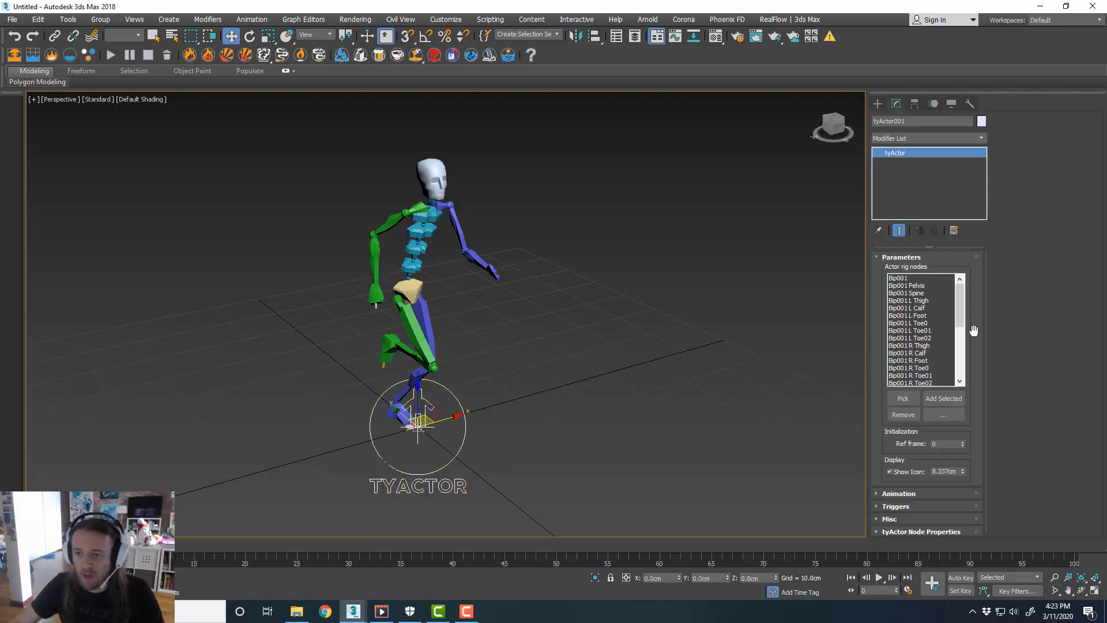
left_click(932, 493)
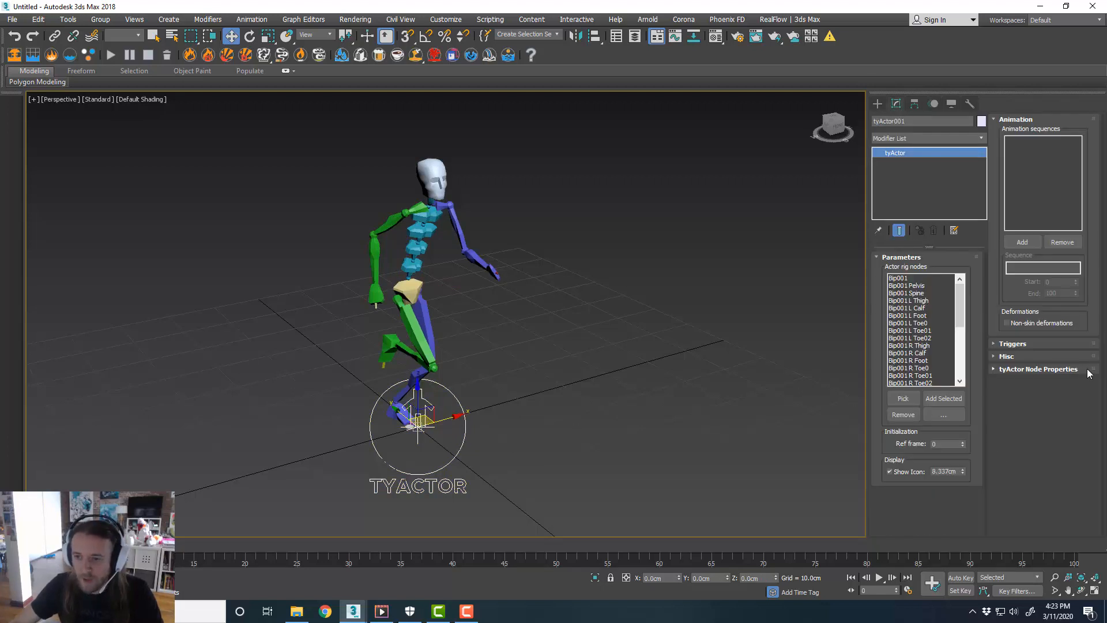
left_click(1022, 241)
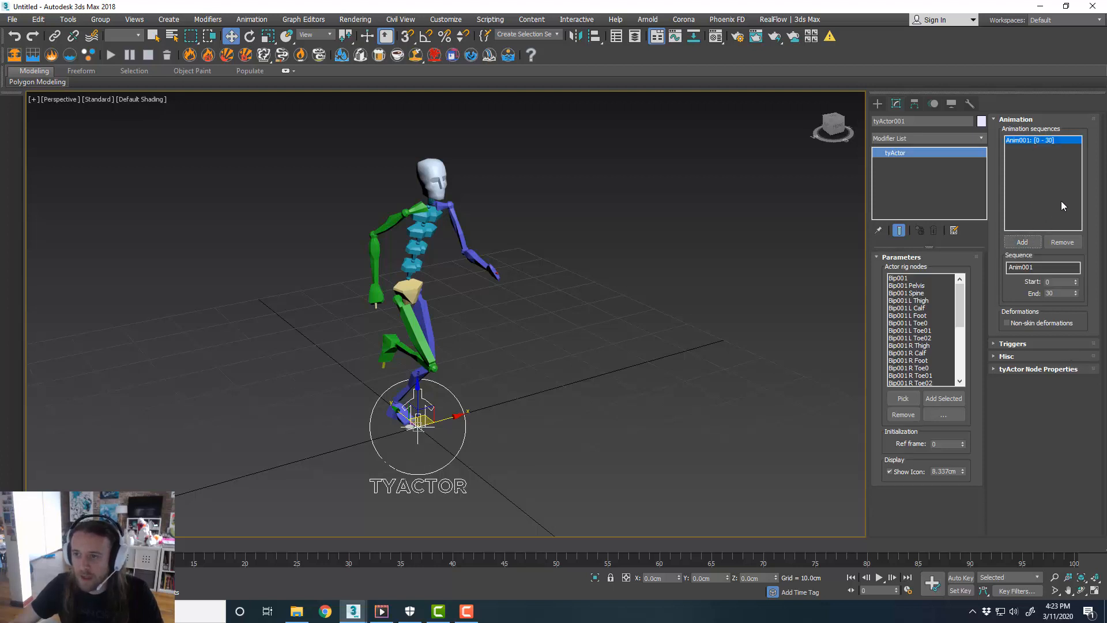
double_click(1009, 267)
type("ru")
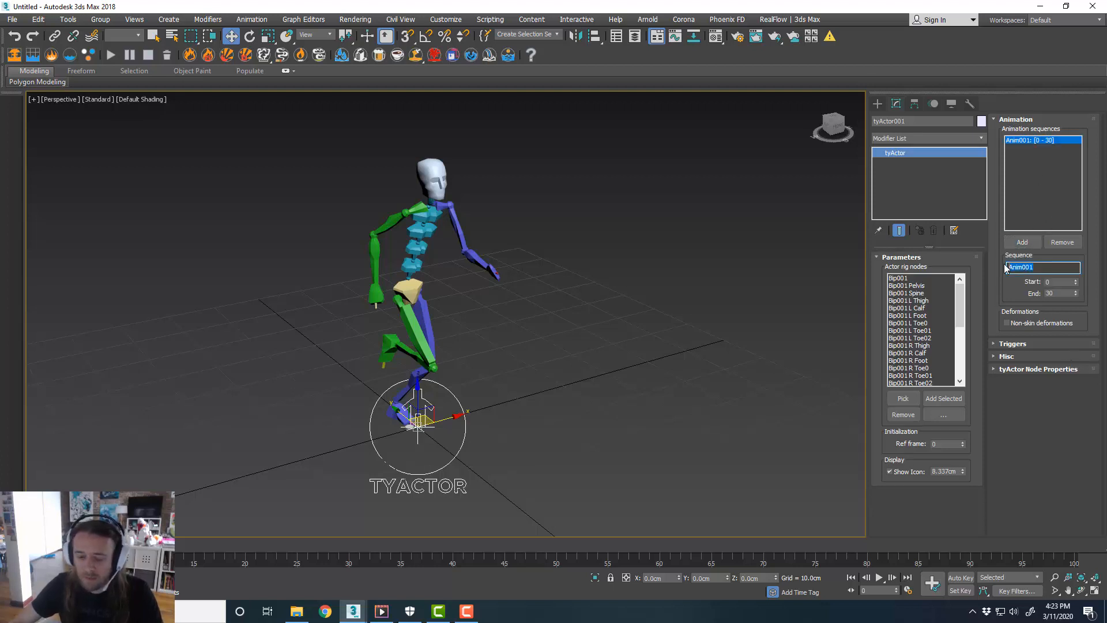
type("n")
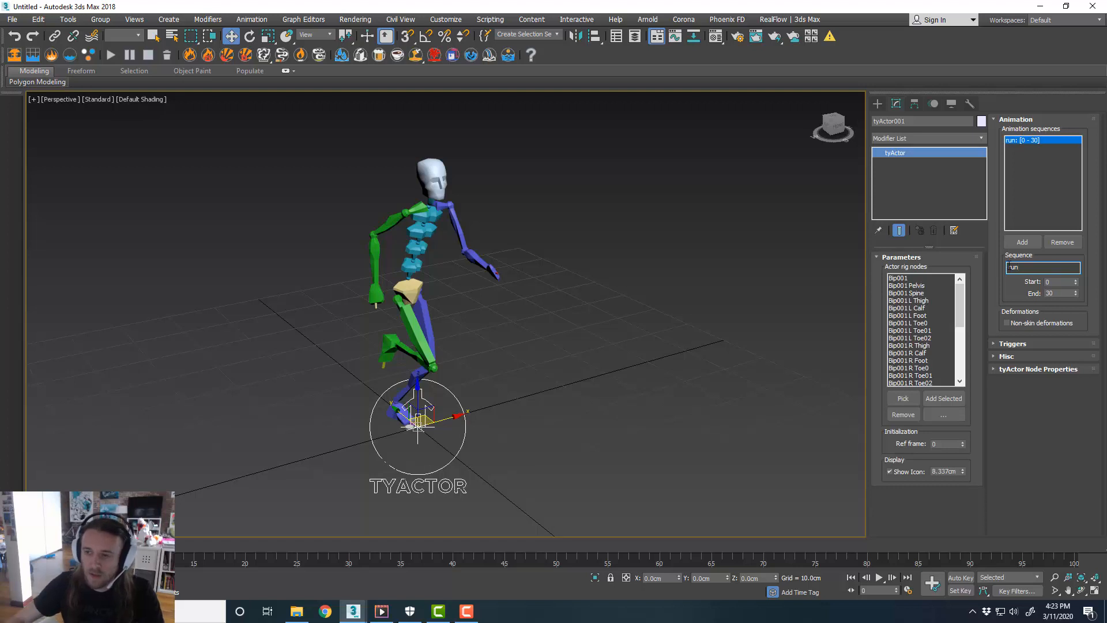
key("Tab")
key("Tab")
type("17")
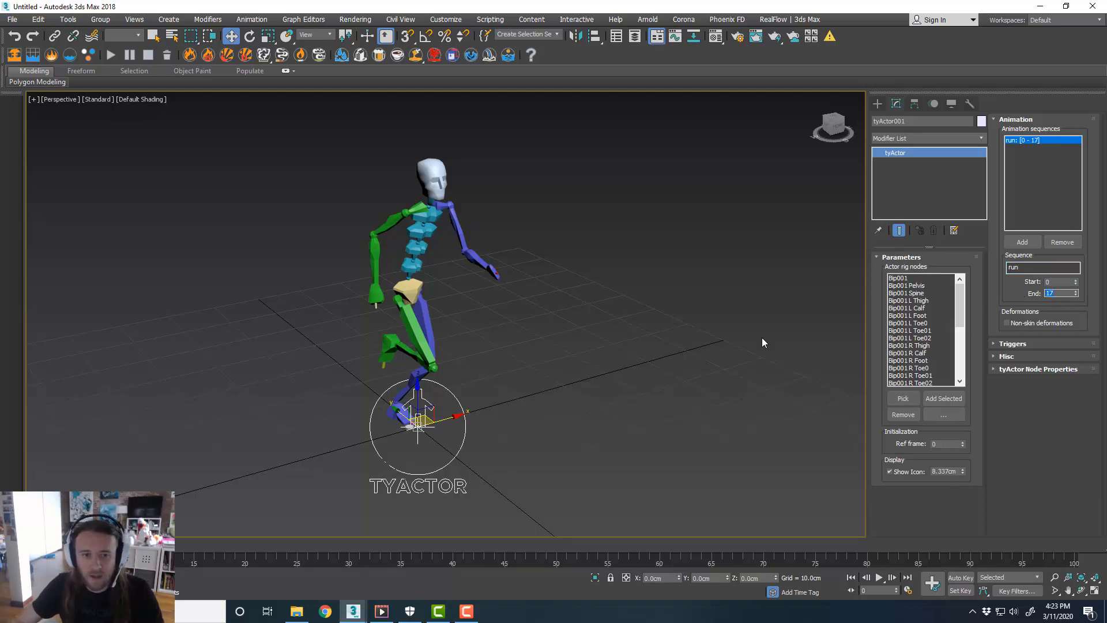
left_click(641, 344)
Create a pointed cone beside the biped with a base radius of about 3.4 cm and a height of about 12.8 cm.
middle_click_drag(605, 359, 630, 365)
left_click(877, 104)
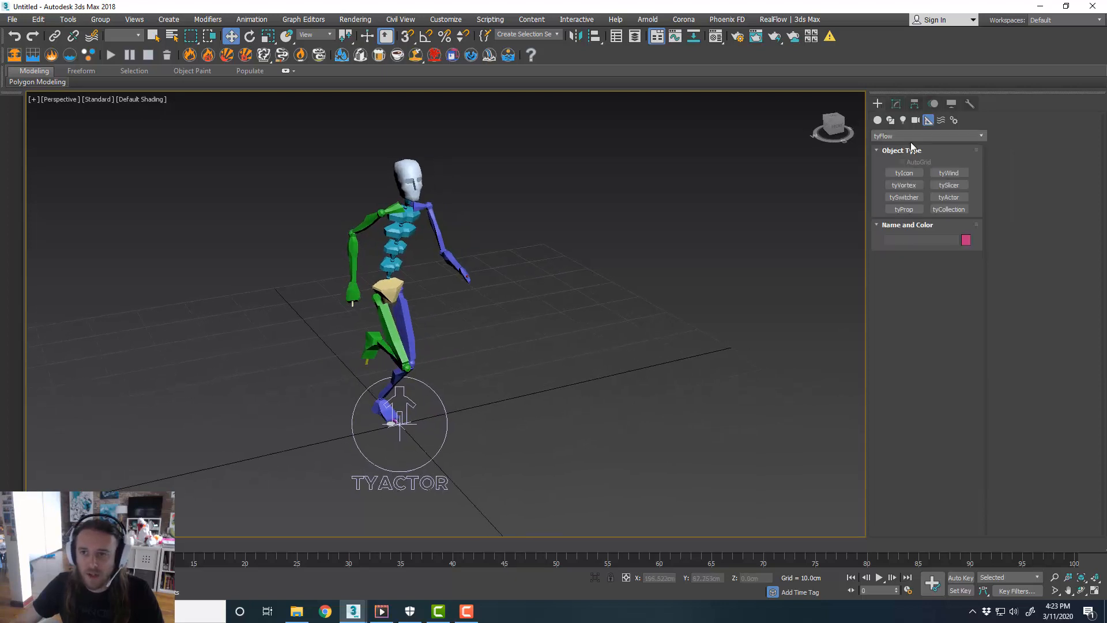
left_click(877, 121)
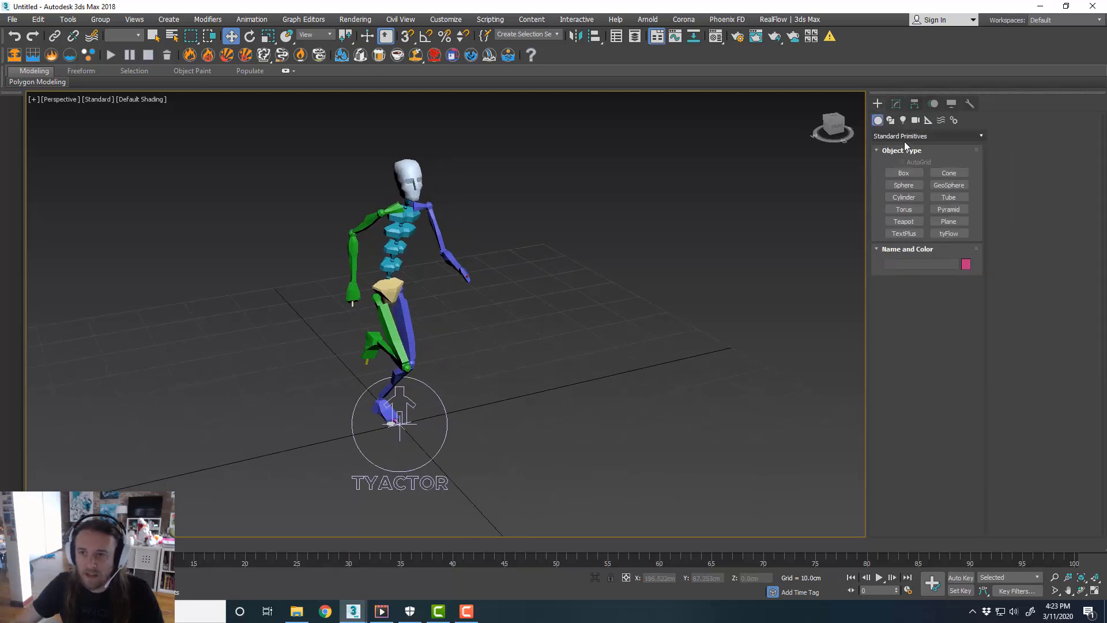
left_click(949, 173)
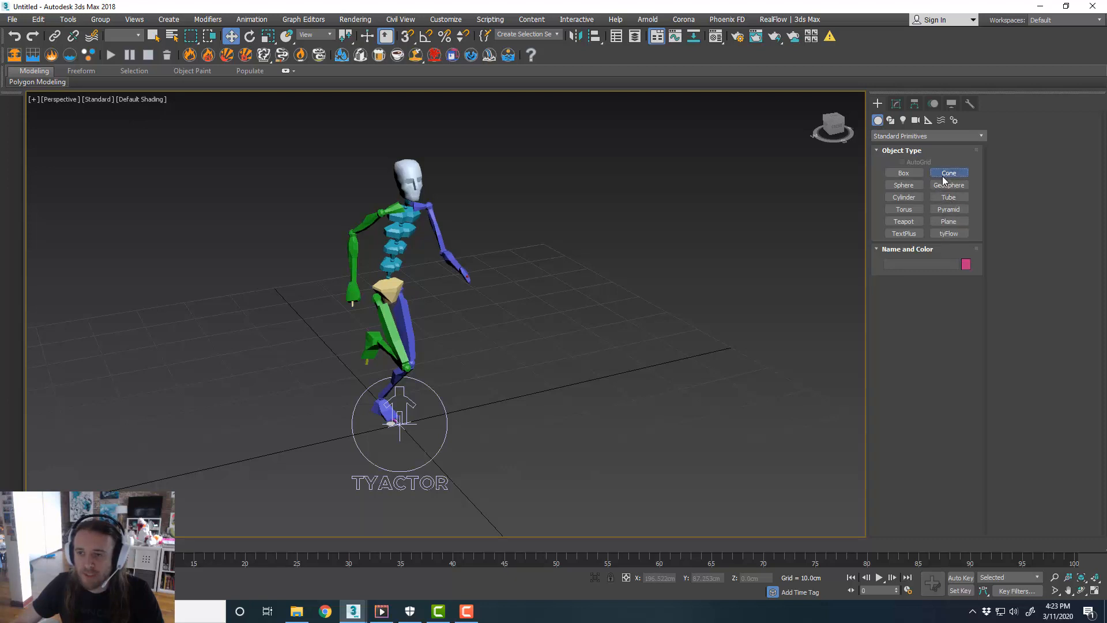
mouse_move(536, 395)
left_mouse_down()
mouse_move(558, 396)
mouse_move(537, 387)
left_mouse_up()
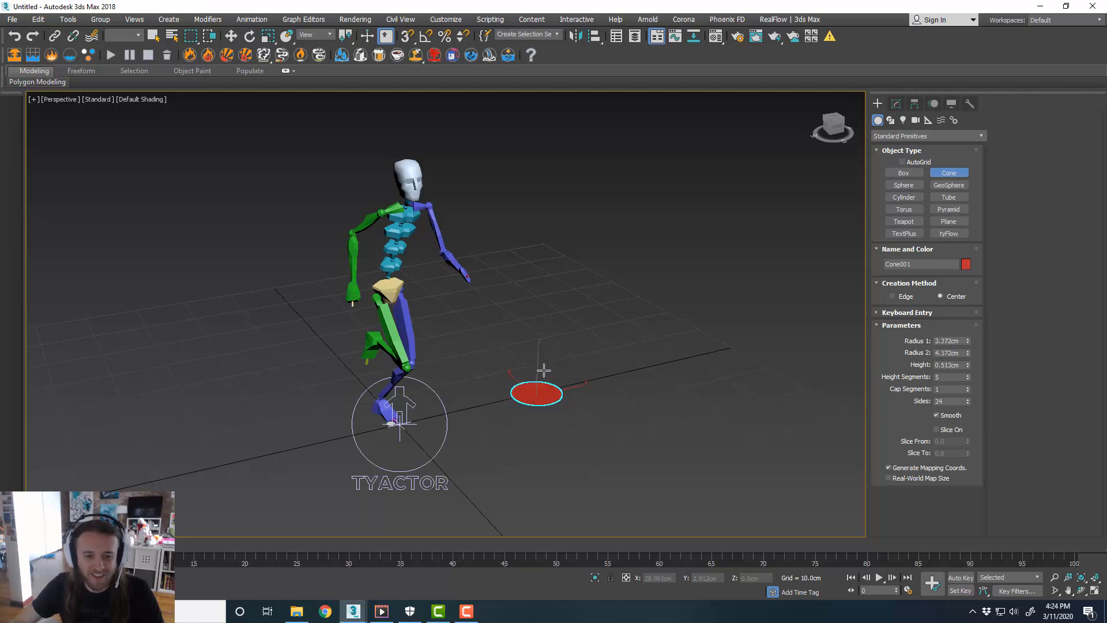
left_click(544, 314)
left_click(545, 372)
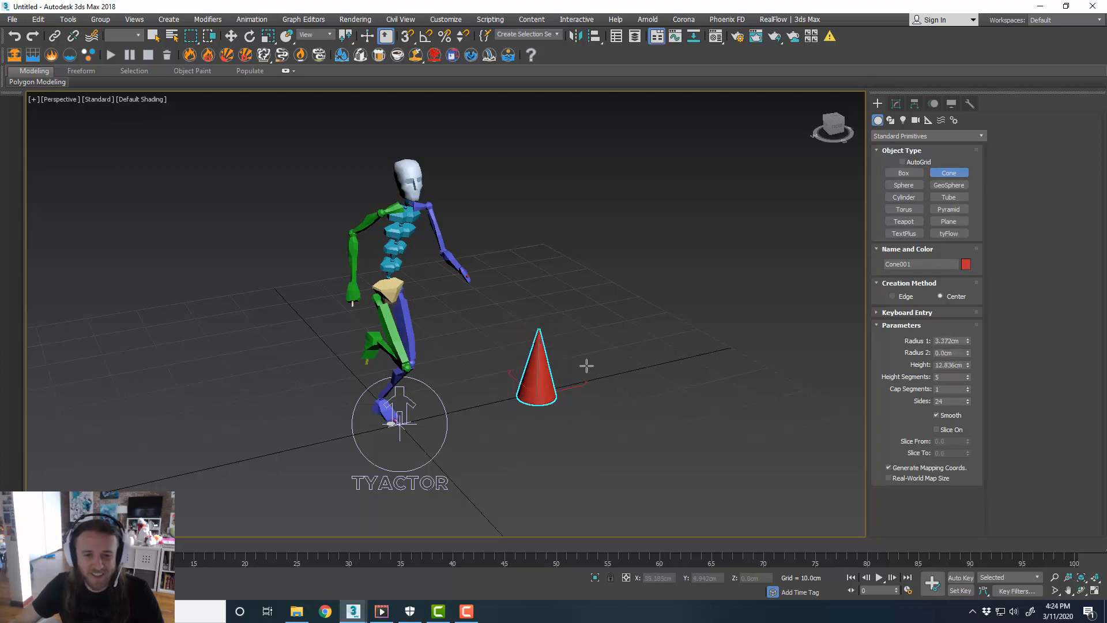
key("w")
Fine-tune the cone's base radius (Radius 1) to 3.443 cm.
middle_click_drag(565, 364, 554, 362, "alt")
left_click(896, 104)
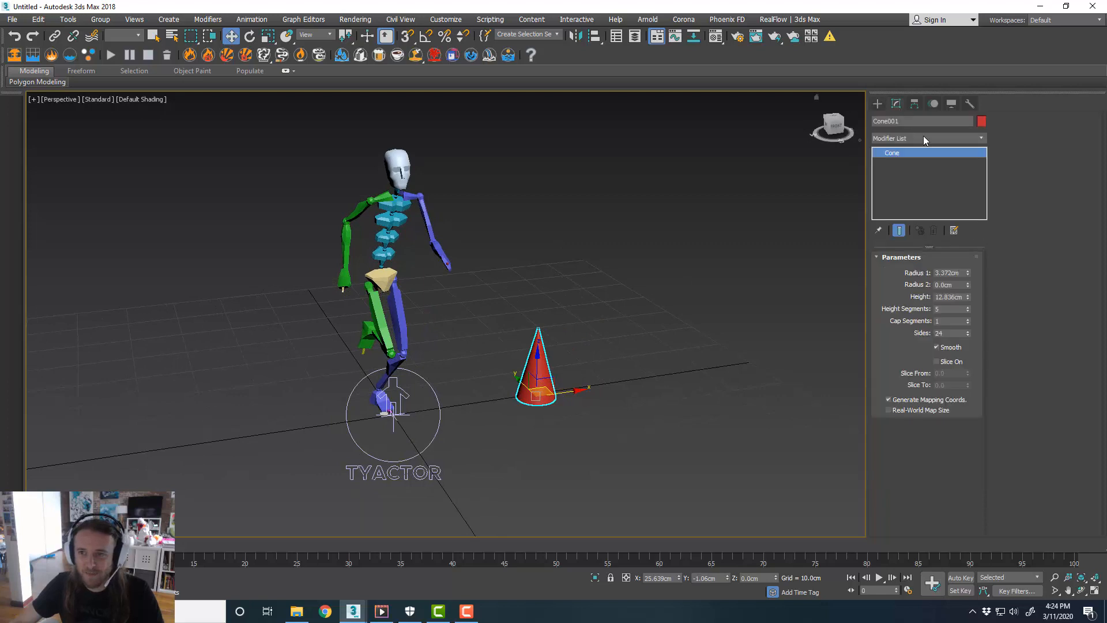
left_click_drag(968, 273, 967, 265)
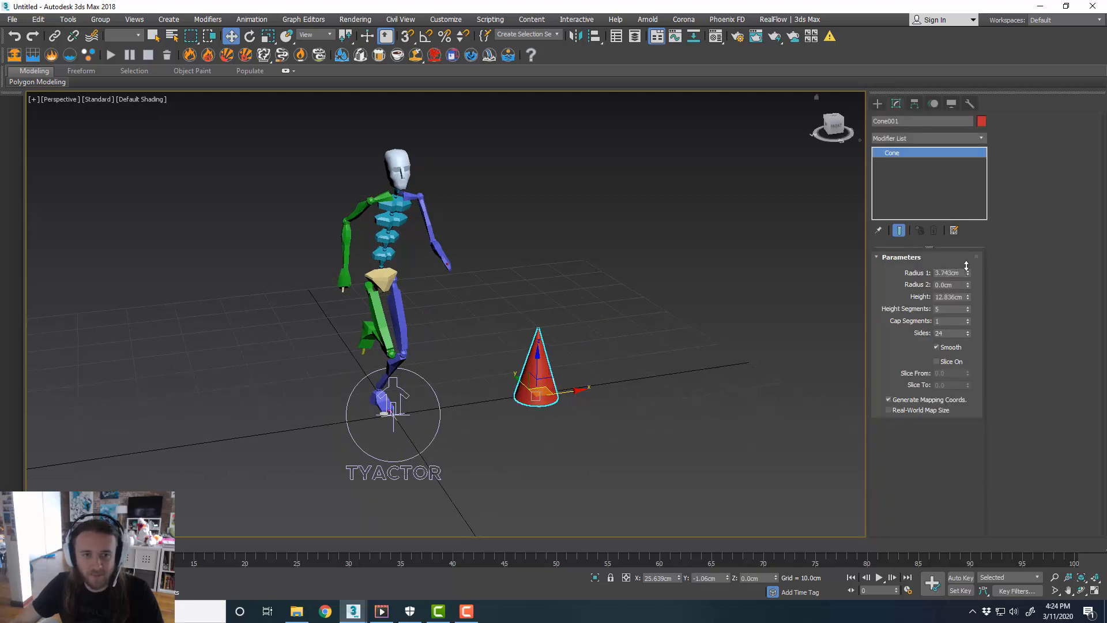
mouse_move(755, 288)
middle_mouse_down("alt")
mouse_move(749, 272)
mouse_move(756, 285)
middle_mouse_up("alt")
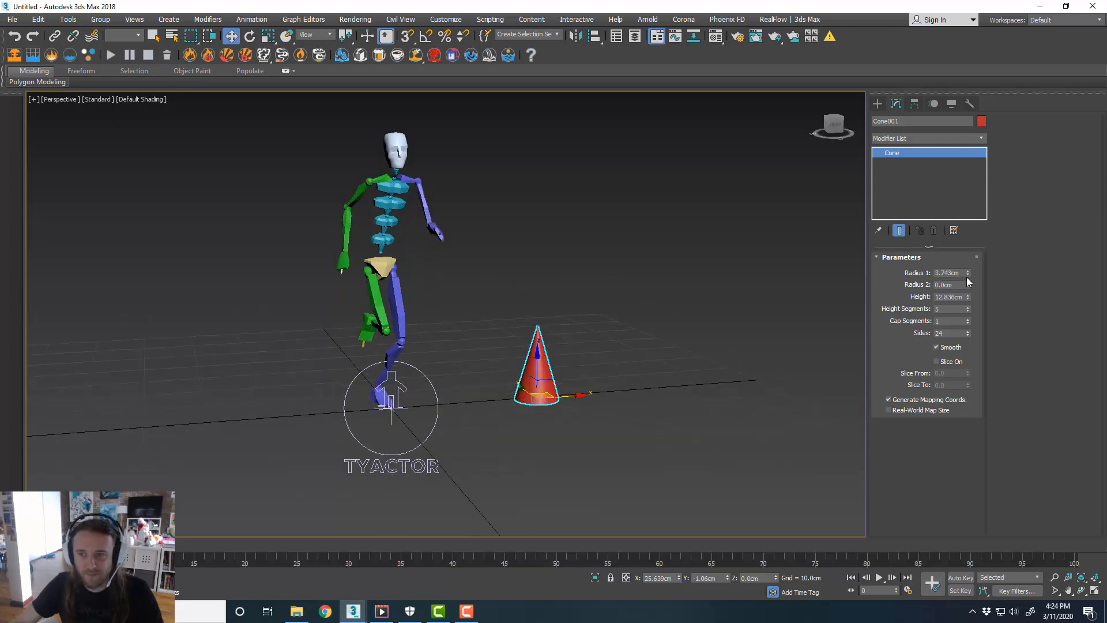
left_click_drag(967, 276, 967, 277)
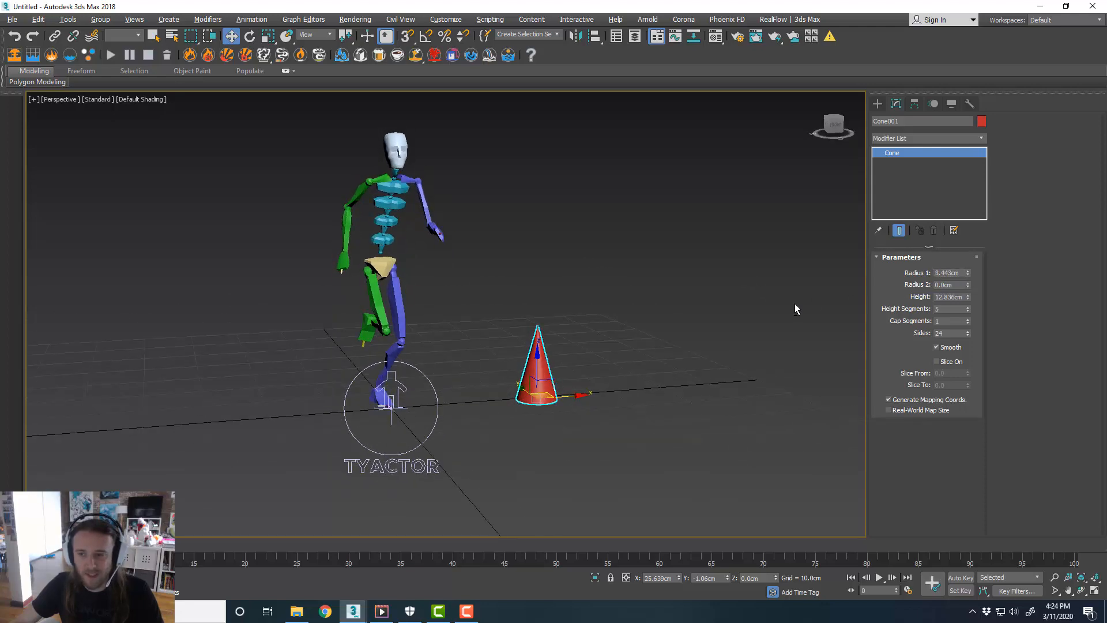
Add an Edit Poly modifier to the red cone.
middle_click_drag(795, 304, 770, 286, "alt")
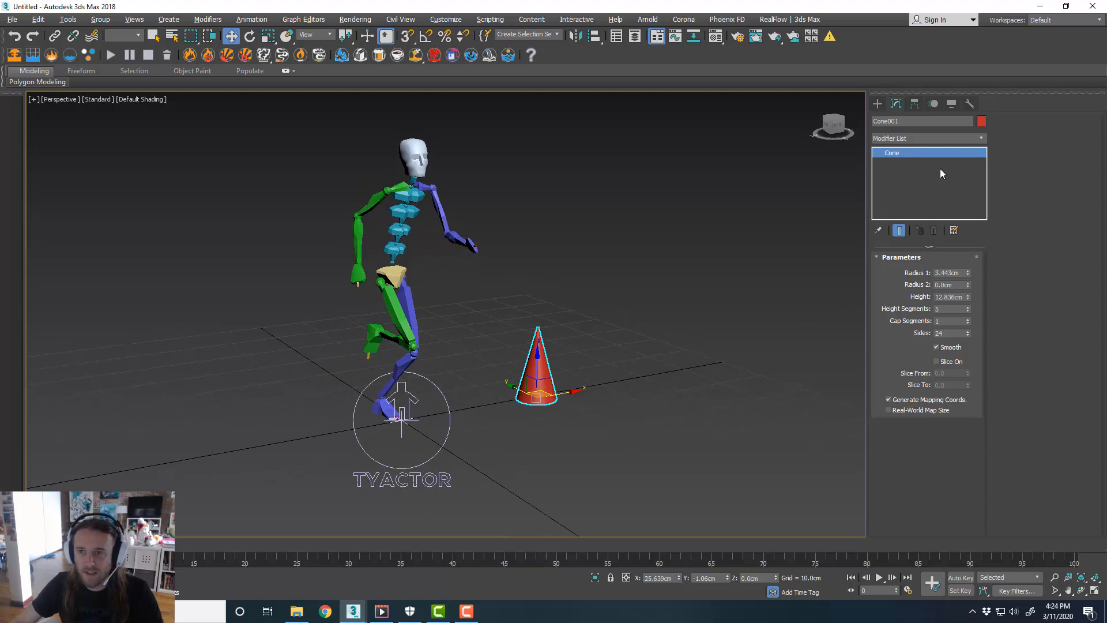
left_click(980, 139)
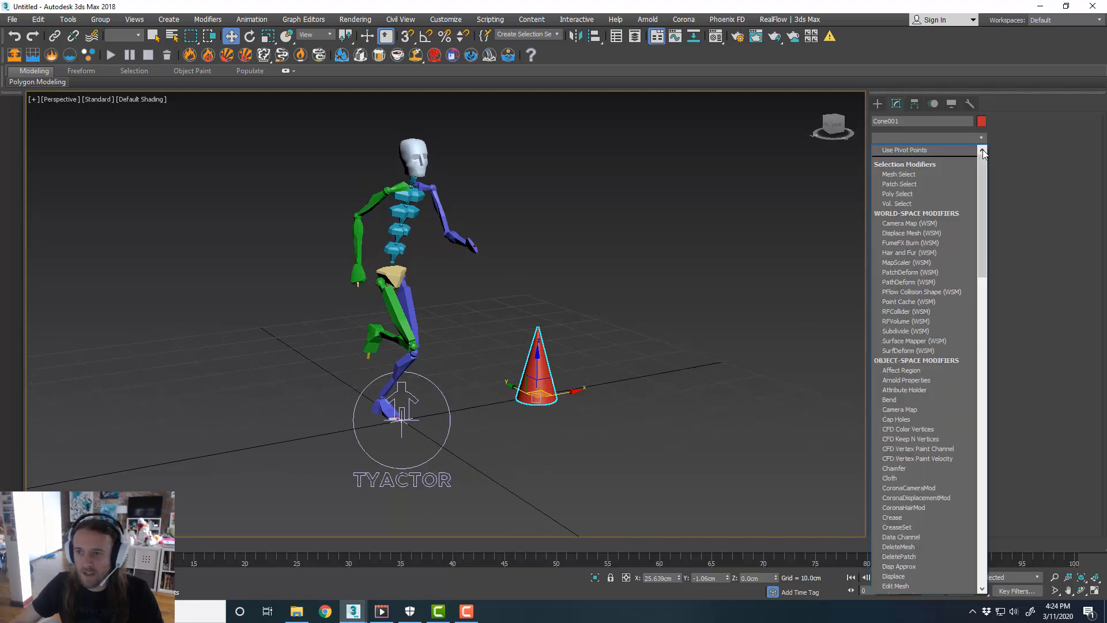
left_click_drag(984, 219, 977, 272)
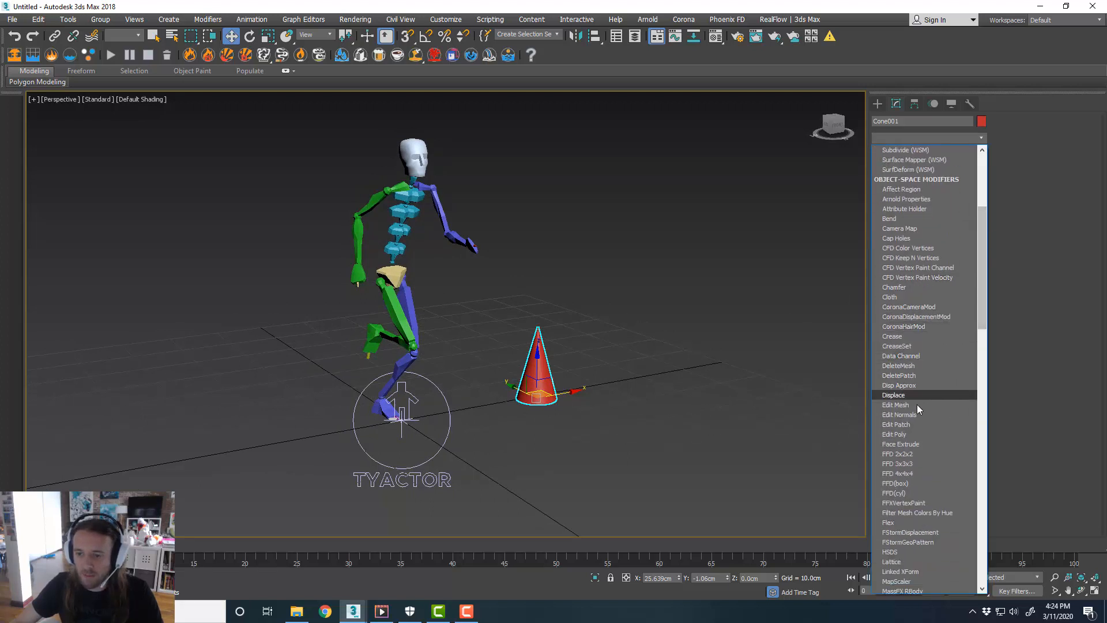
left_click(922, 434)
Delete the cone's flat base polygon so that it is open underneath, and finish polygon editing.
left_click(938, 348)
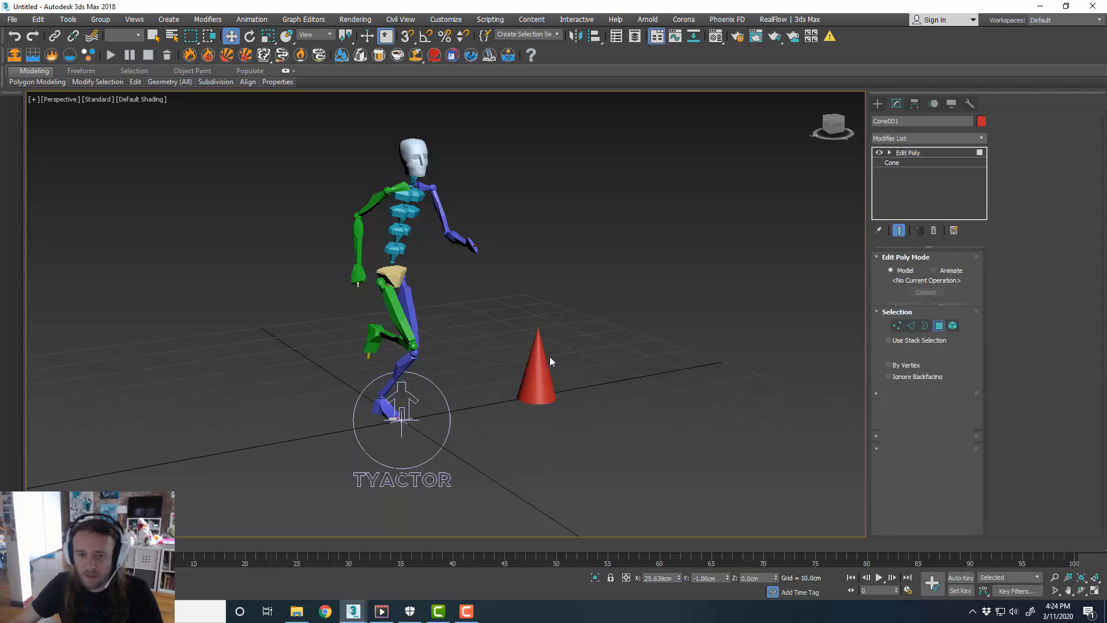
scroll(562, 355, "up", 3)
middle_click_drag(575, 356, 563, 361, "alt")
left_click(552, 408)
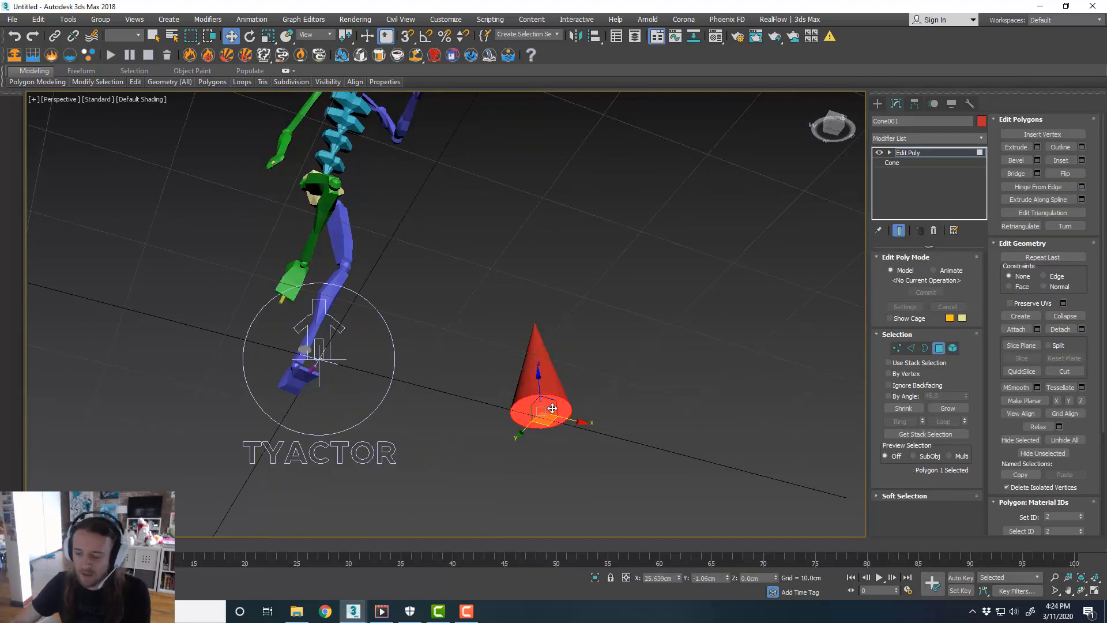
key("Delete")
middle_click_drag(653, 300, 809, 335, "alt")
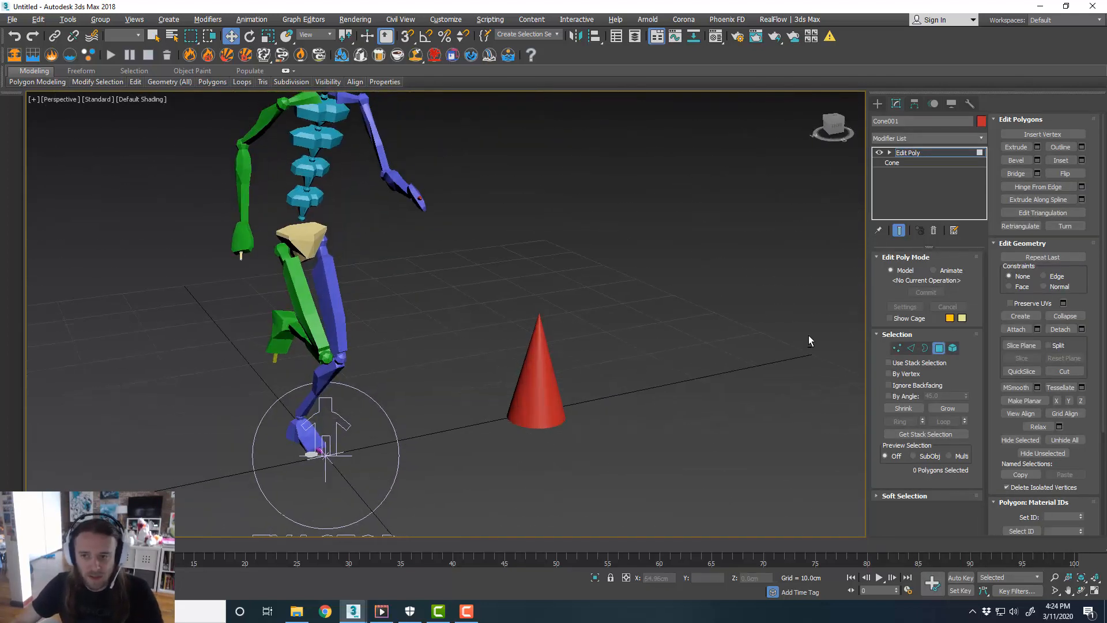
left_click(937, 348)
mouse_move(635, 371)
middle_mouse_down("alt")
mouse_move(604, 342)
mouse_move(637, 379)
mouse_move(586, 379)
mouse_move(629, 353)
middle_mouse_up("alt")
scroll(593, 369, "down", 3)
Rename the cone as hat.
left_click(878, 104)
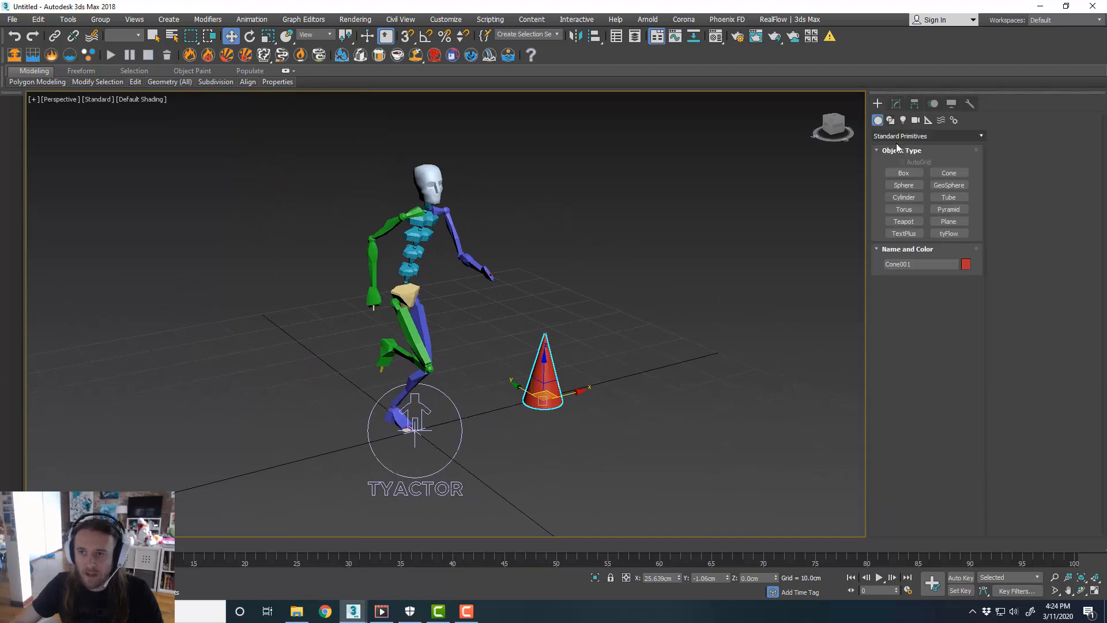
left_click(895, 105)
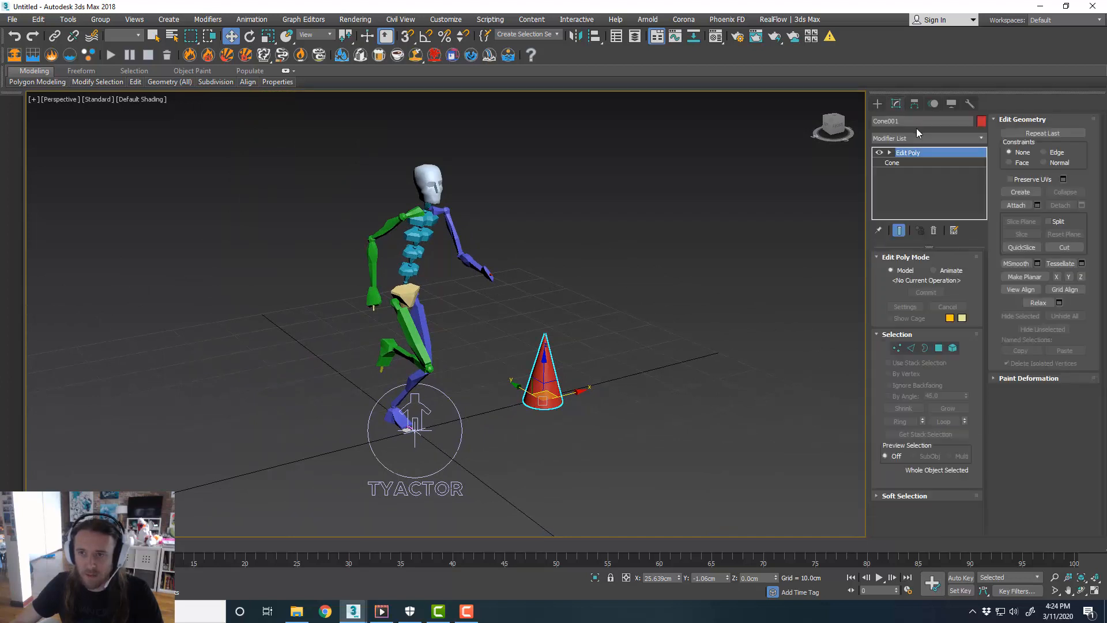
left_click(916, 123)
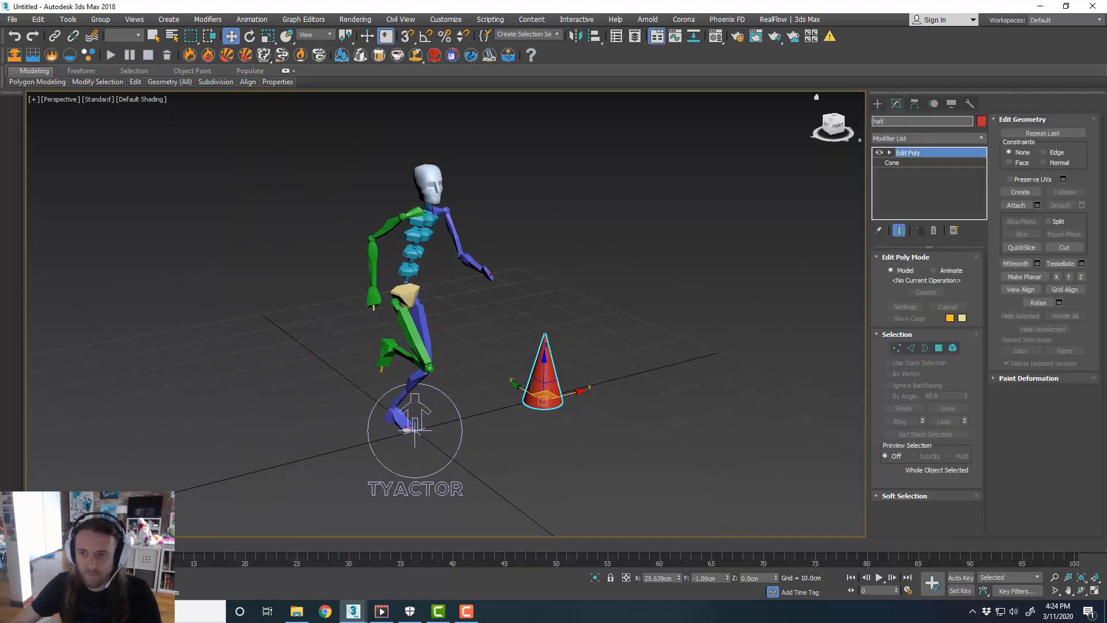
key("Return")
Create a tyProp helper with an icon size of about 4.1 cm on the ground between the biped and the hat.
left_click(878, 104)
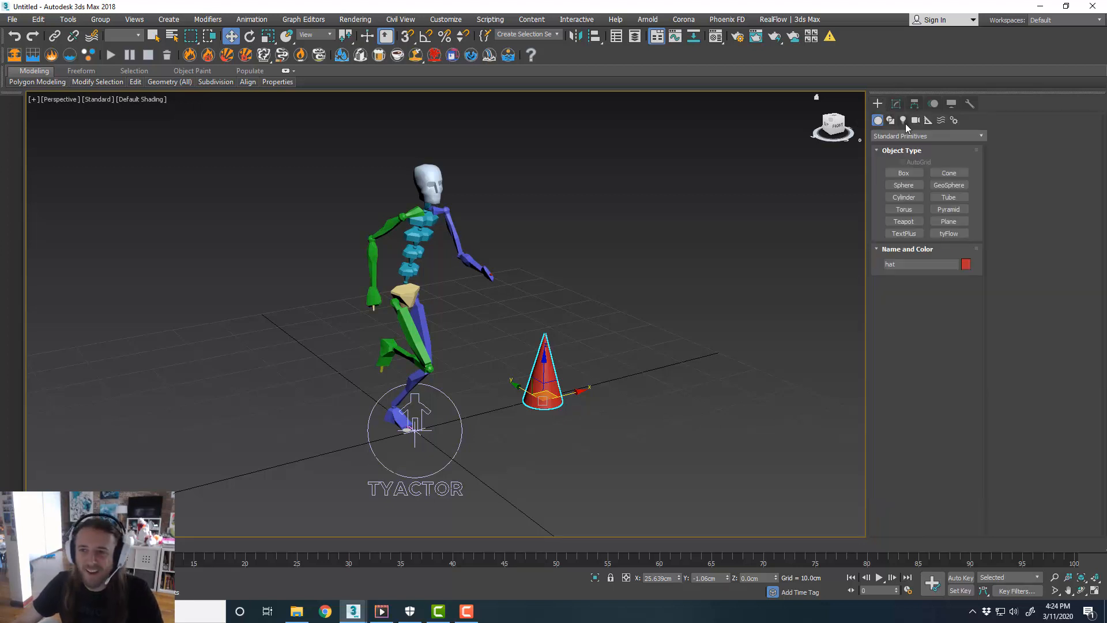
left_click(927, 119)
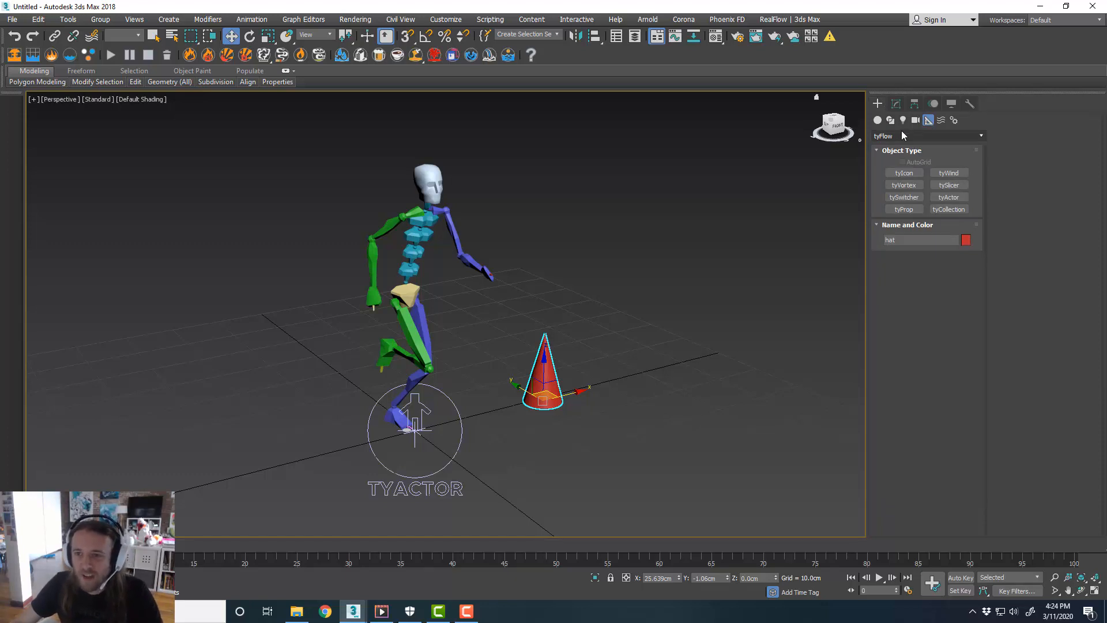
left_click(903, 209)
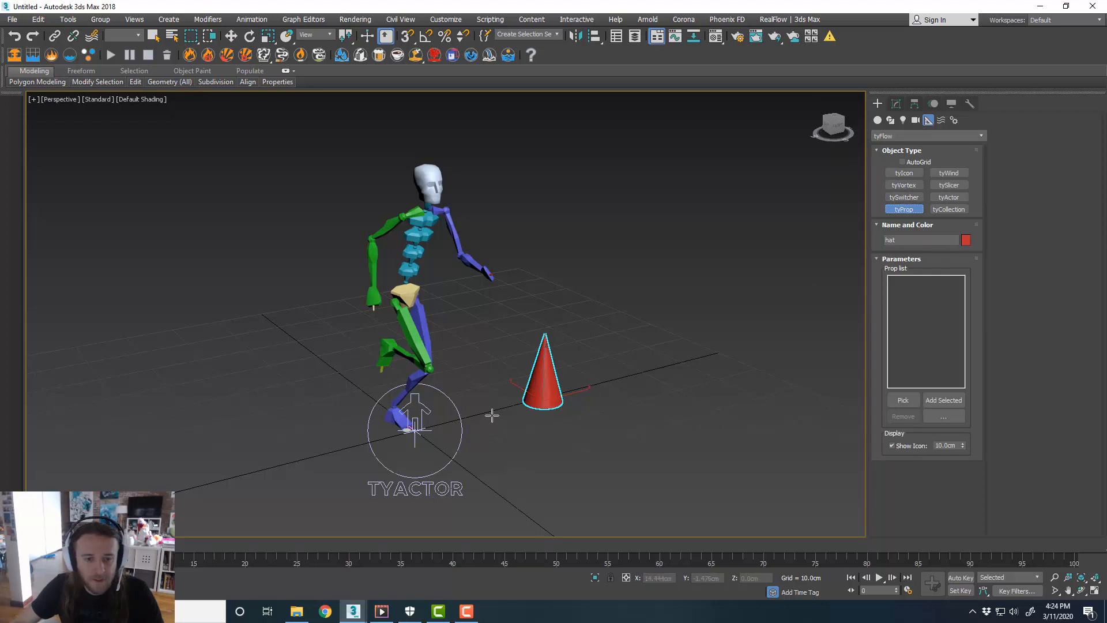
left_click(505, 431)
key("w")
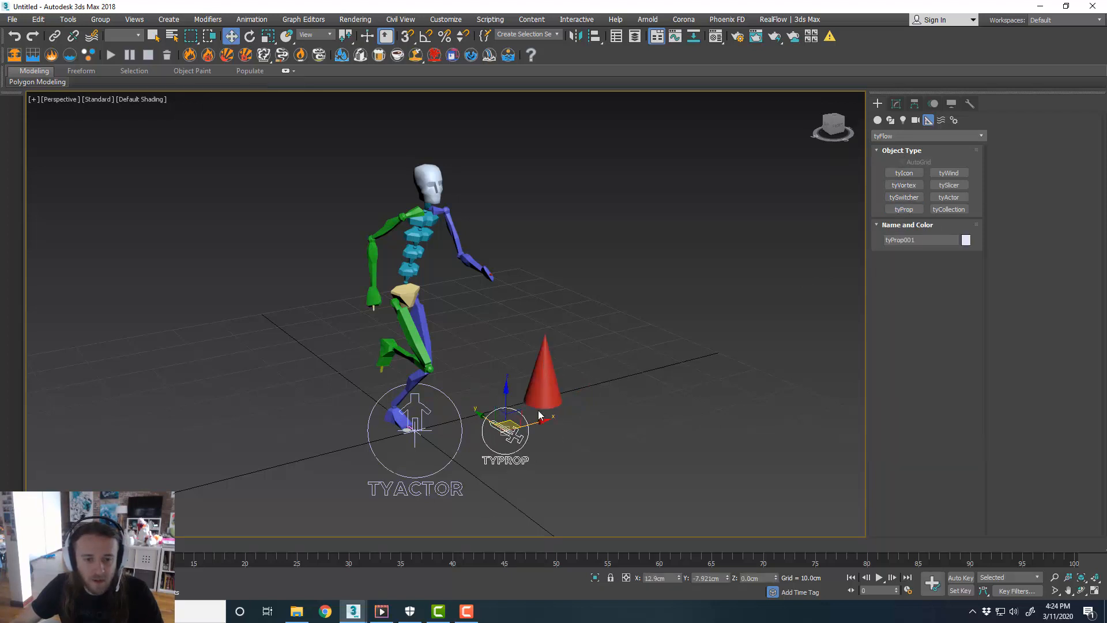
Align the tyProp to the biped's head in X, Y and Z position, pivot point to pivot point.
left_click_drag(523, 415, 466, 213)
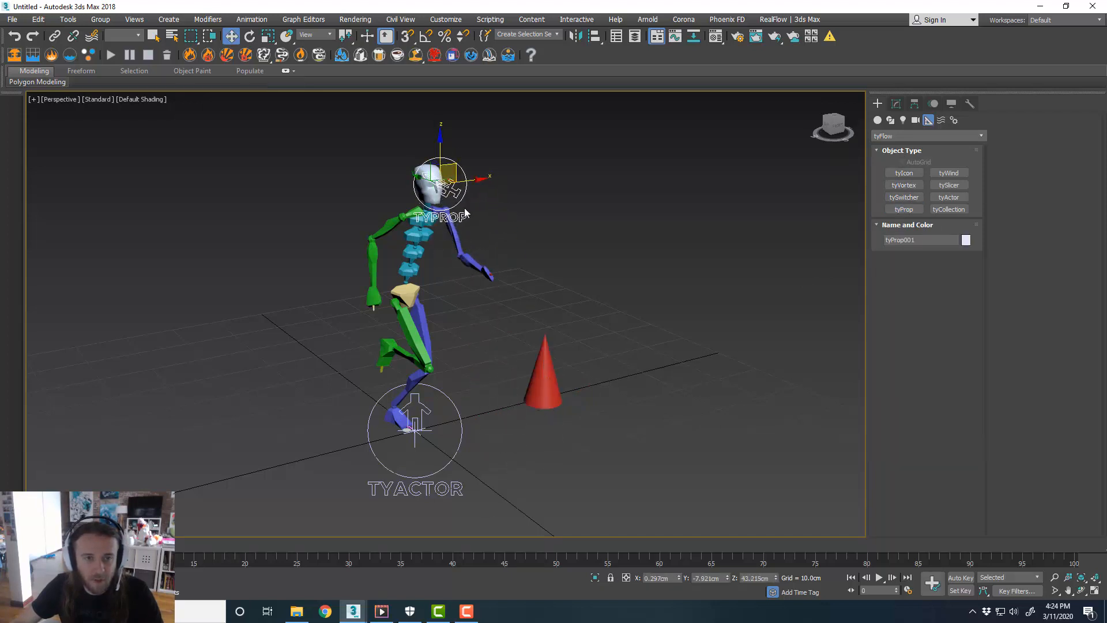
left_click_drag(458, 166, 571, 222)
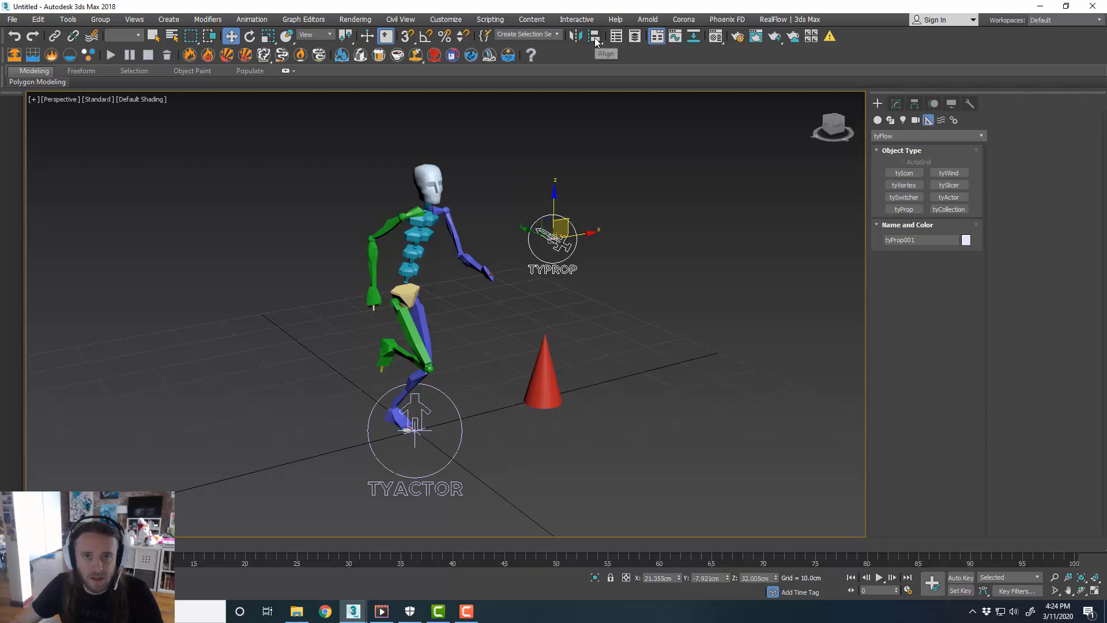
left_click(595, 35)
left_click(427, 186)
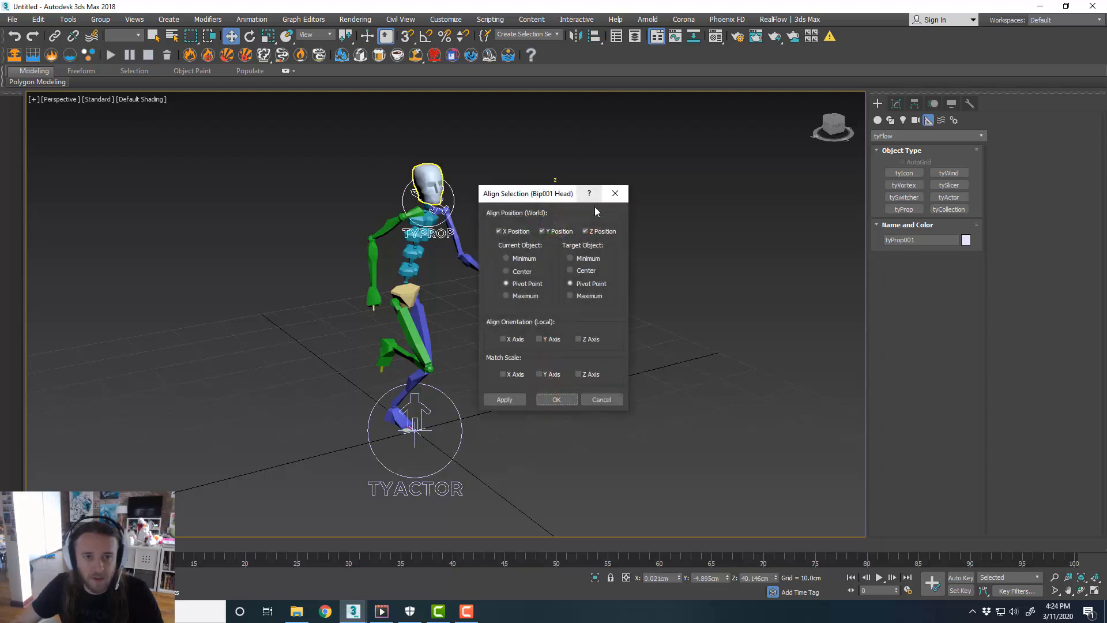
left_click(557, 402)
Raise the tyProp vertically to a Z position of about 43.8 cm near the top of the head, and deselect it.
middle_click_drag(515, 344, 424, 278, "alt")
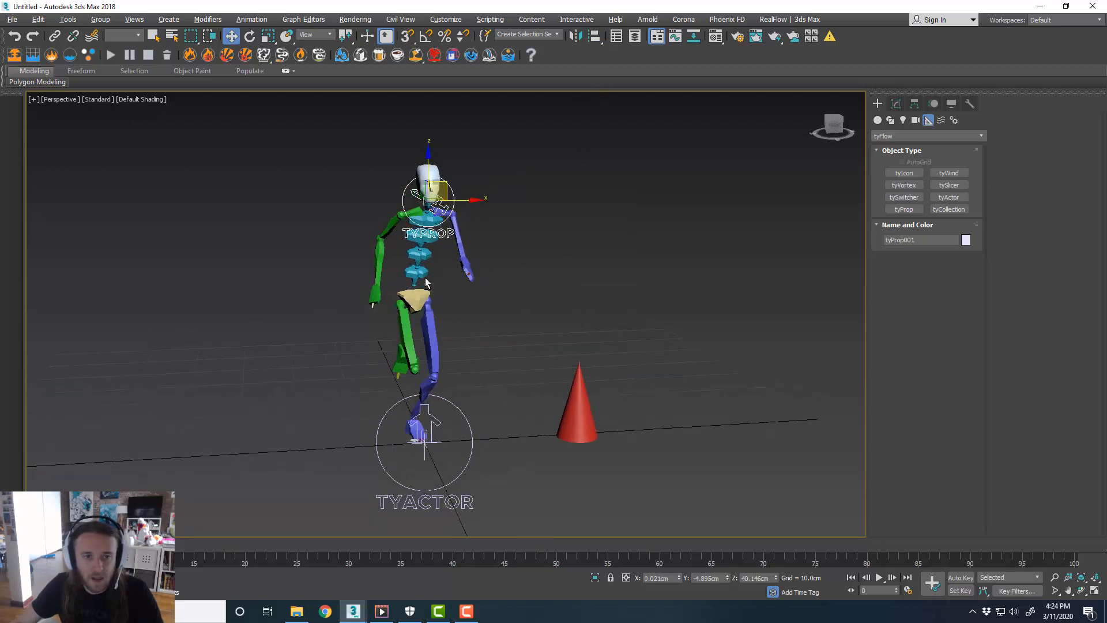
left_click_drag(428, 152, 427, 132)
middle_click_drag(478, 251, 527, 238, "alt")
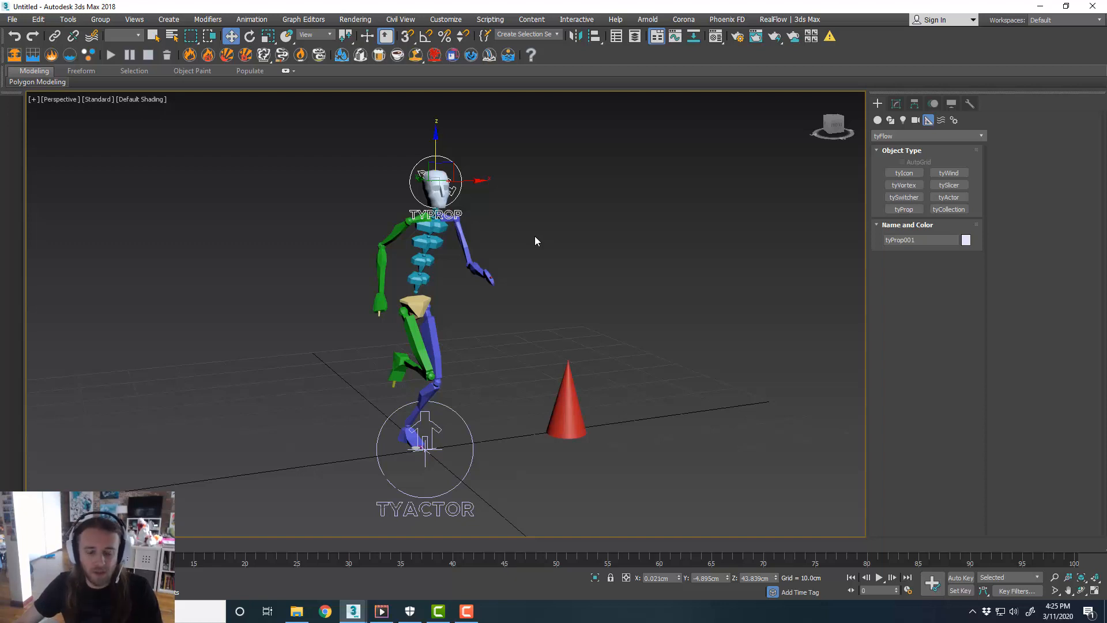
mouse_move(536, 257)
middle_mouse_down("alt")
mouse_move(521, 261)
mouse_move(539, 256)
middle_mouse_up("alt")
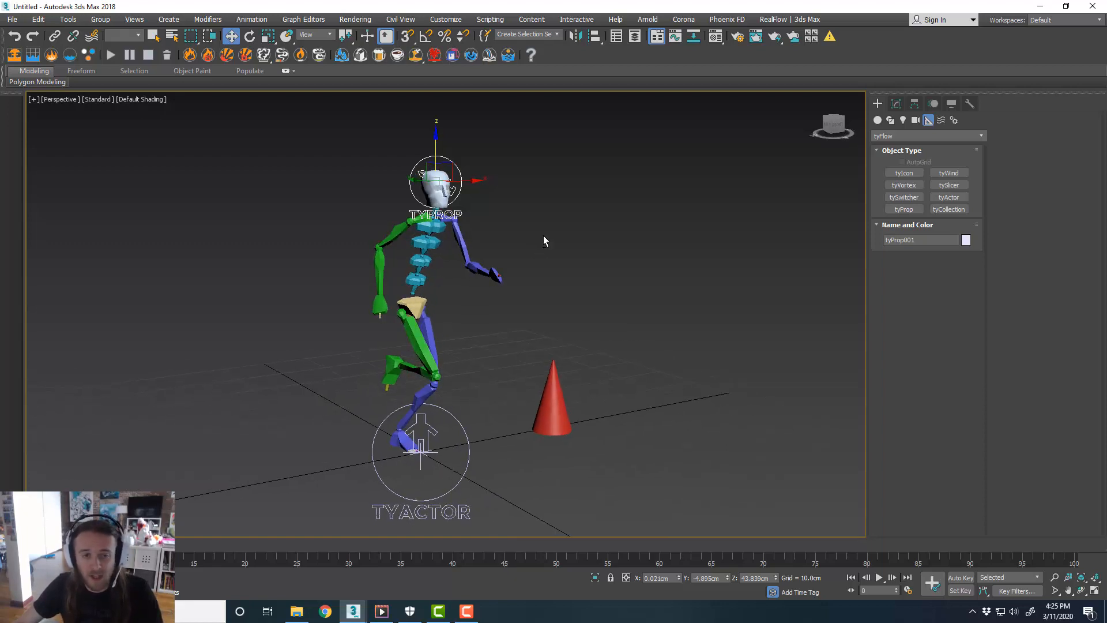
left_click(543, 241)
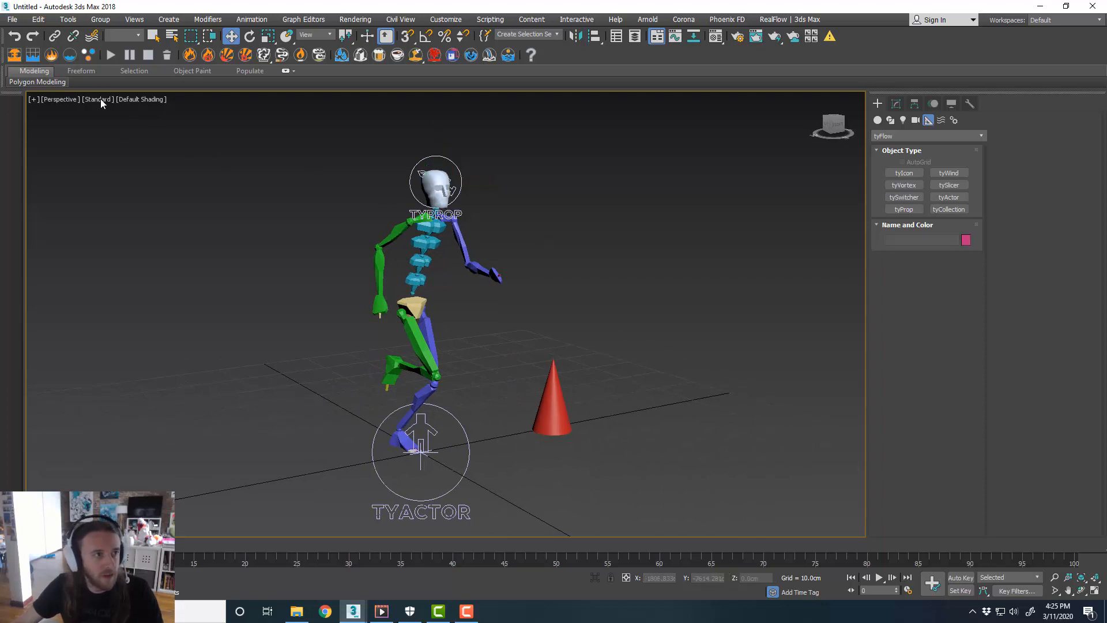
Link the tyProp to the biped's head as its parent and show the tyProp's parameters.
left_click(55, 37)
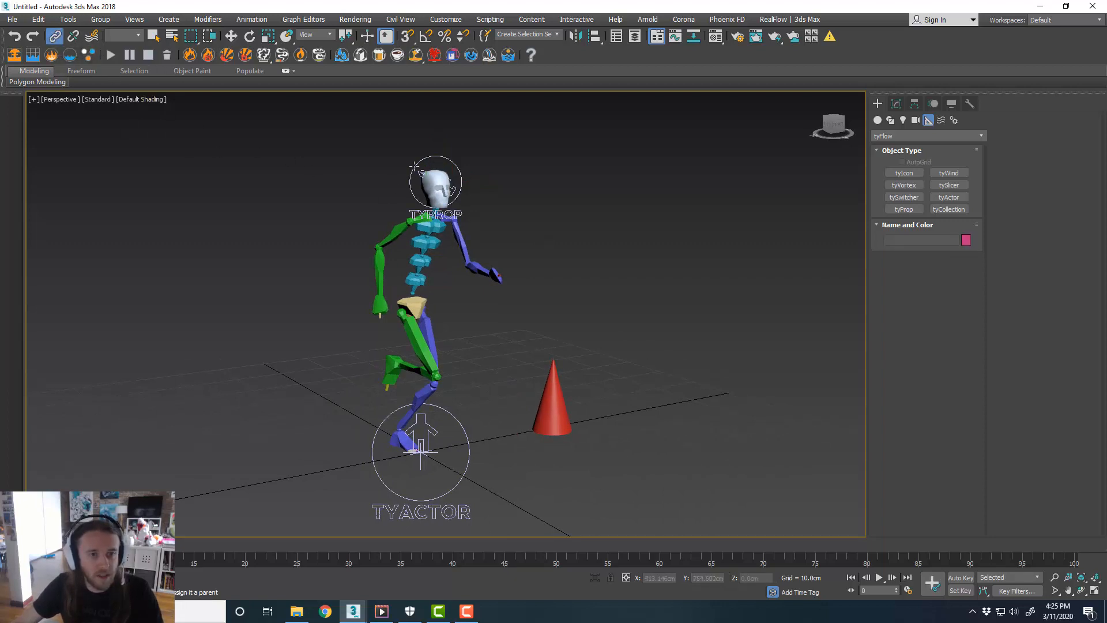
left_click(439, 156)
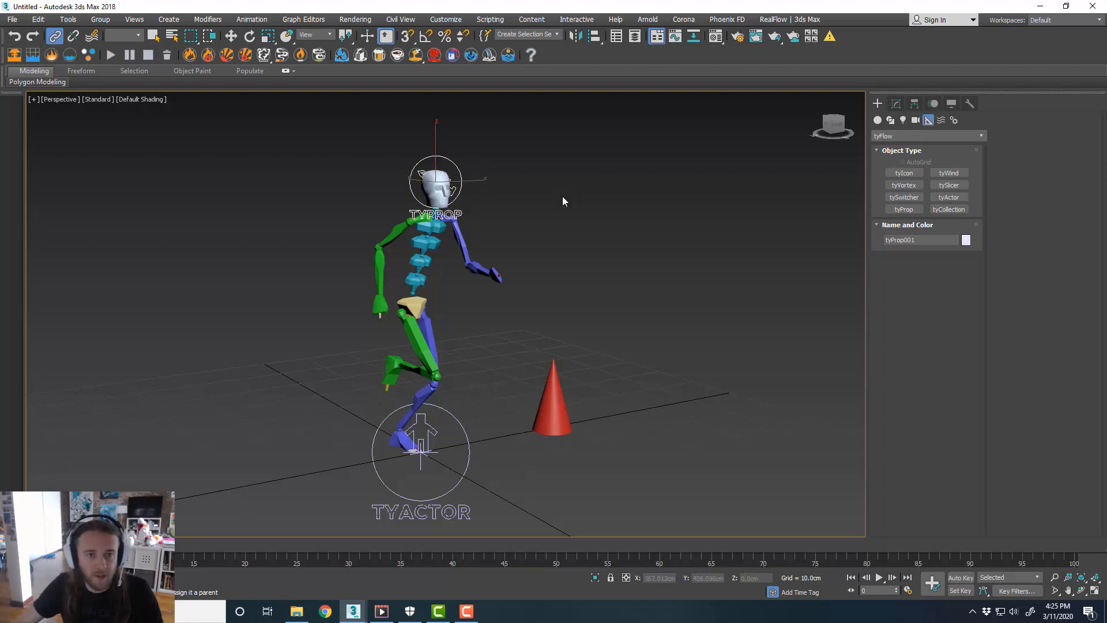
key("w")
mouse_move(58, 543)
left_mouse_down()
mouse_move(224, 537)
mouse_move(52, 540)
left_mouse_up()
middle_click_drag(535, 263, 535, 273)
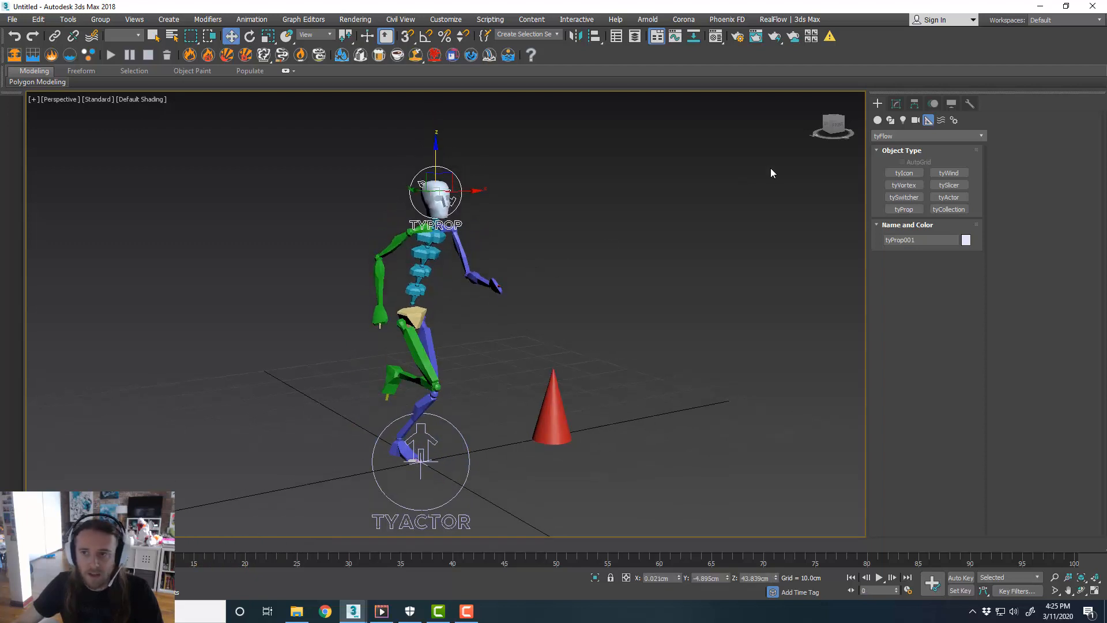
left_click(897, 104)
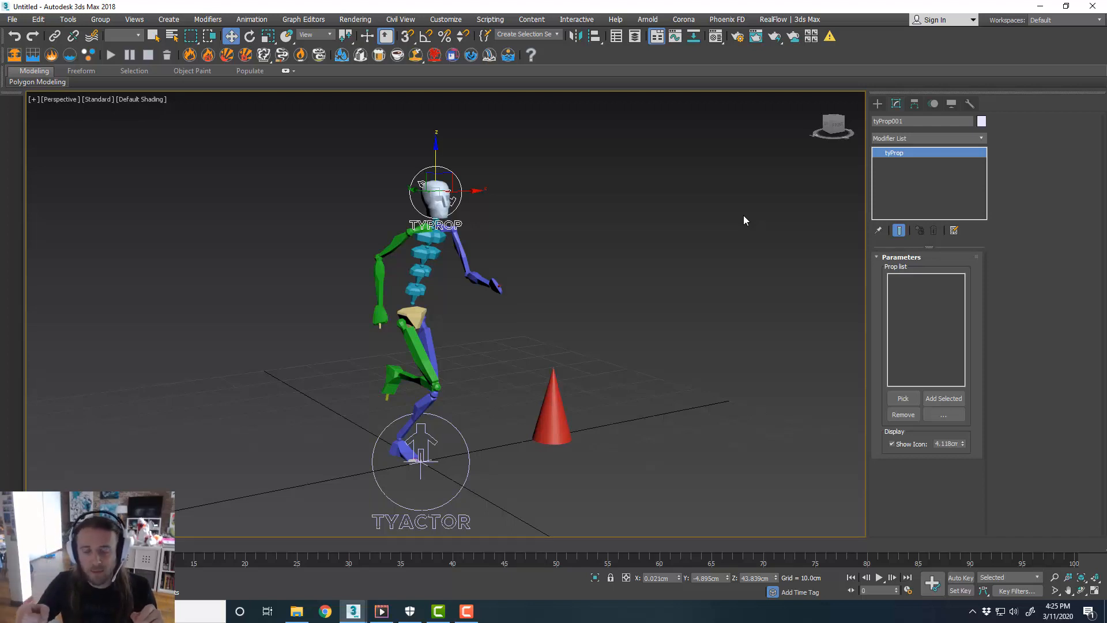
middle_click_drag(732, 310, 682, 359)
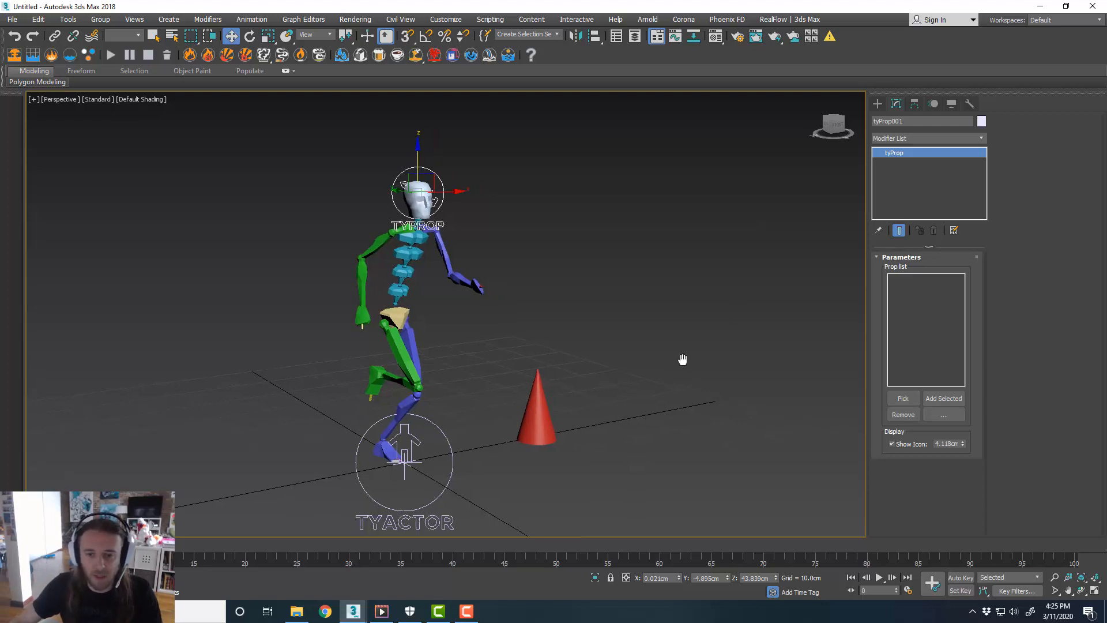
Create a sphere with a radius of about 5.6 cm on the ground, on the side of the hat away from the biped.
left_click(882, 104)
left_click(877, 120)
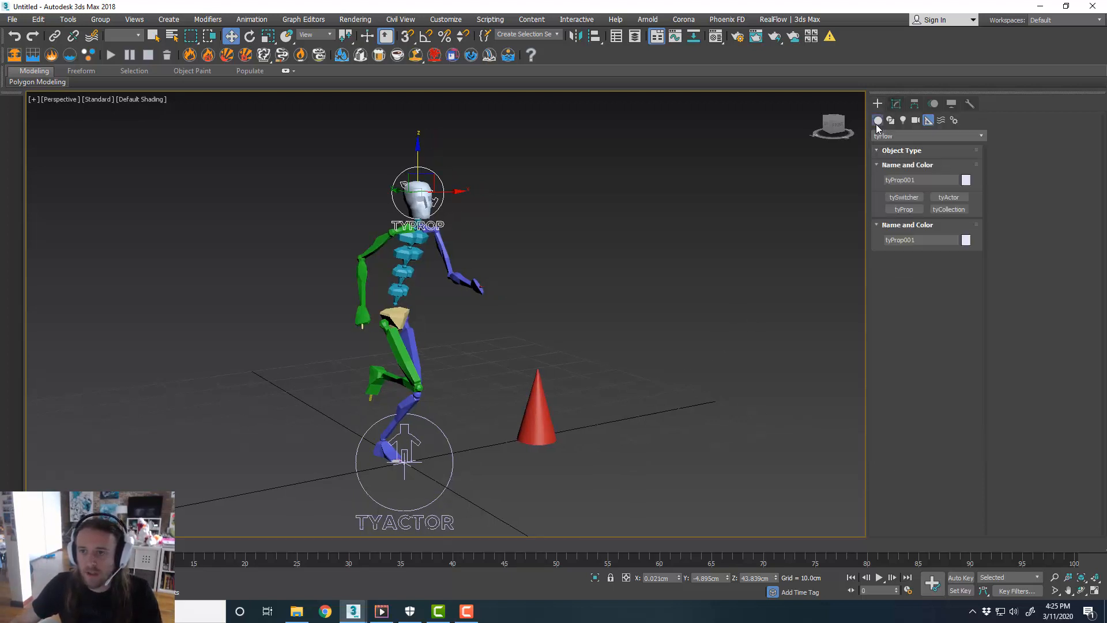
left_click(903, 186)
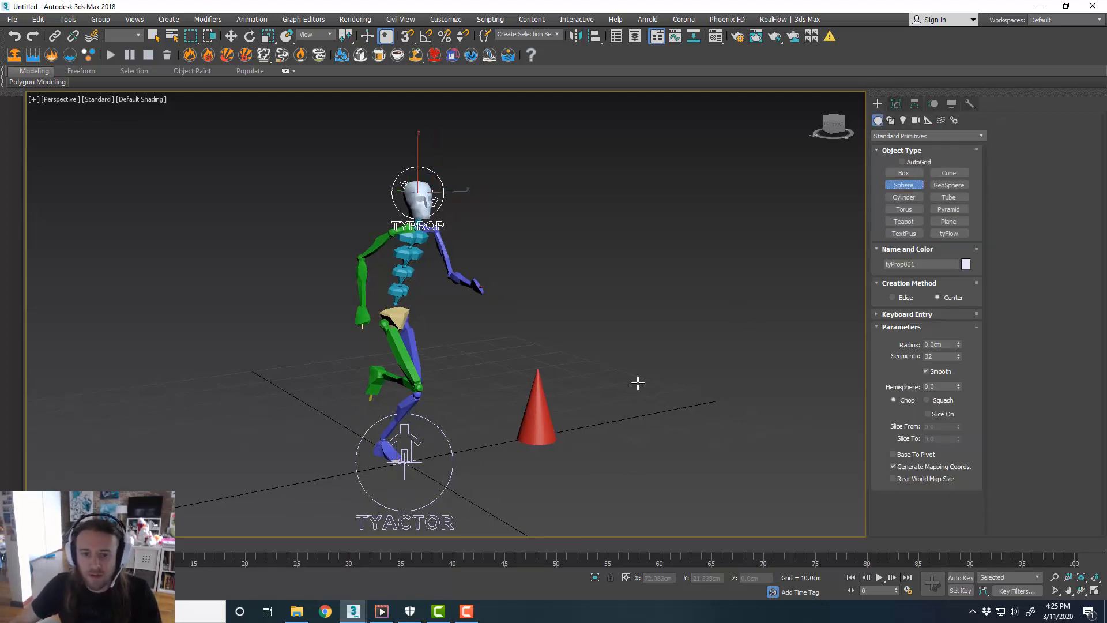
left_click_drag(606, 424, 582, 414)
key("w")
middle_click_drag(582, 413, 537, 403, "alt")
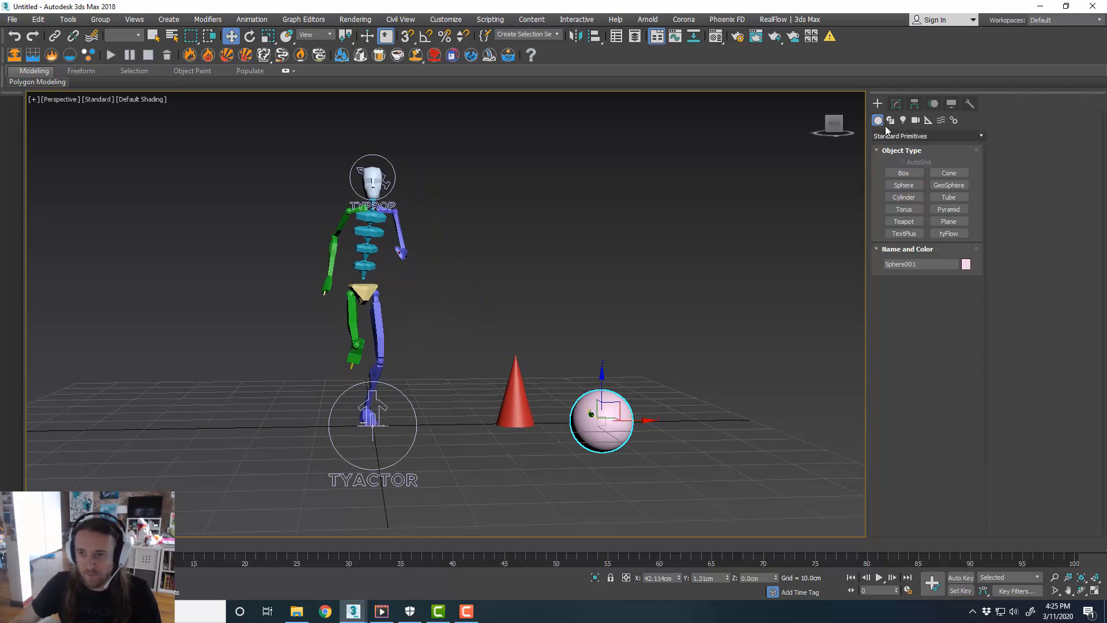
Add an Edit Poly modifier to the sphere.
left_click(897, 105)
left_click(974, 140)
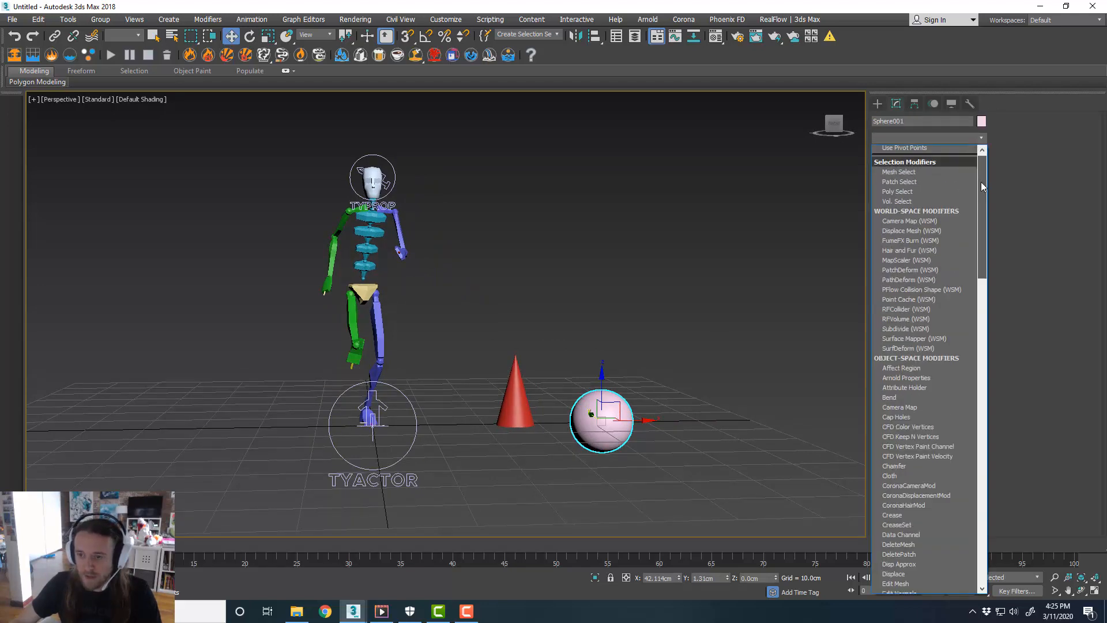
left_click_drag(981, 181, 970, 382)
scroll(970, 357, "up", 10)
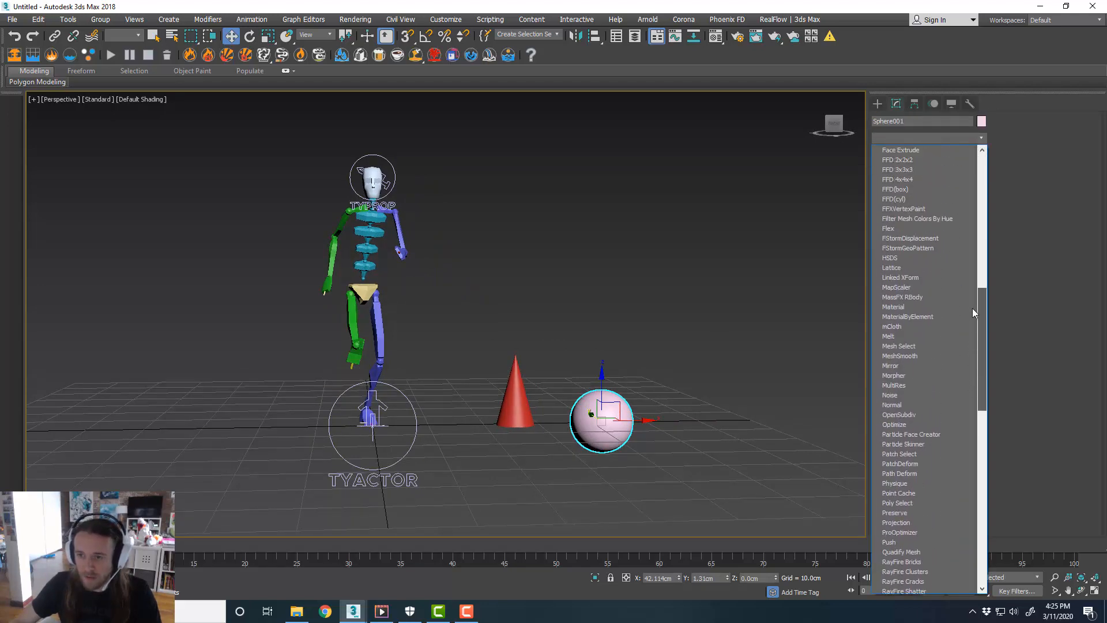
left_click(931, 199)
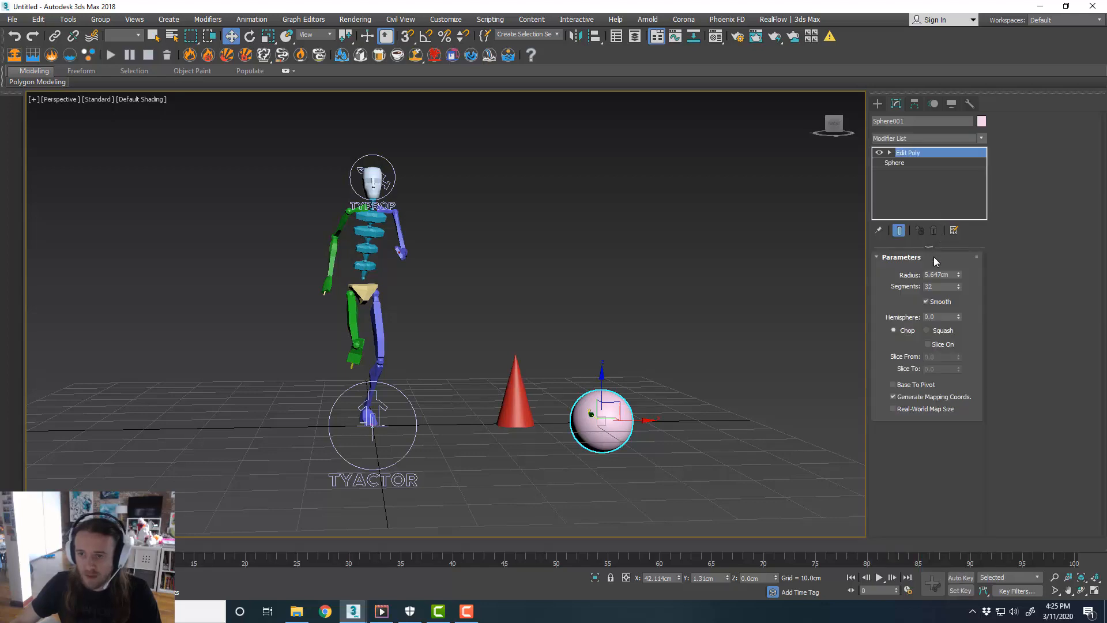
Delete all polygons of the sphere's lower half in the Left view, leaving an open dome.
left_click(938, 348)
key("alt+w")
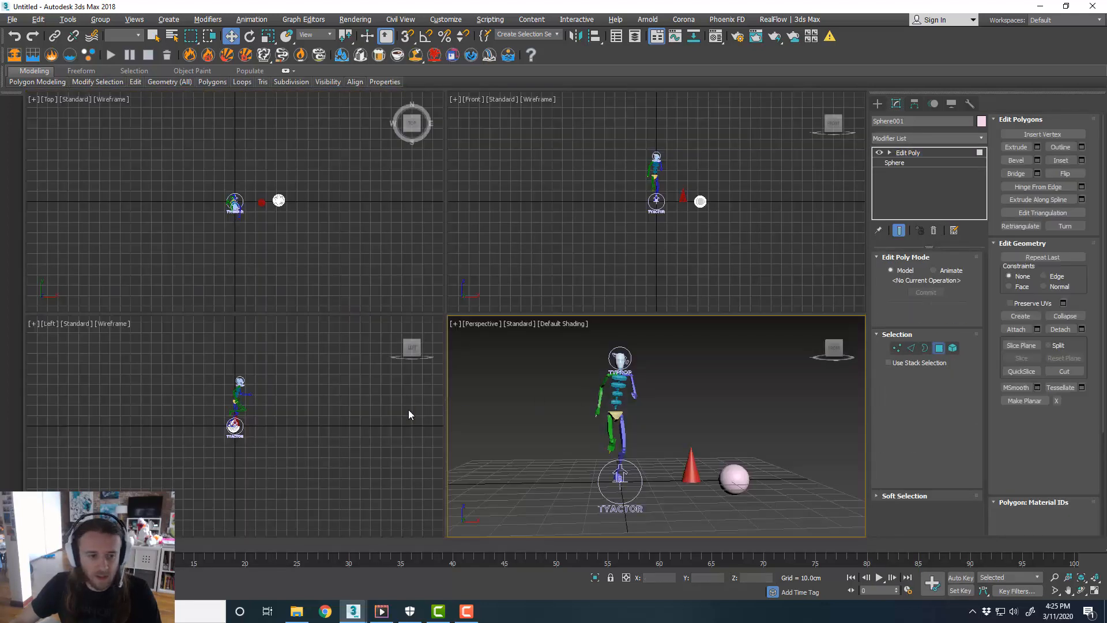
scroll(234, 441, "up", 5)
left_click_drag(340, 411, 157, 359)
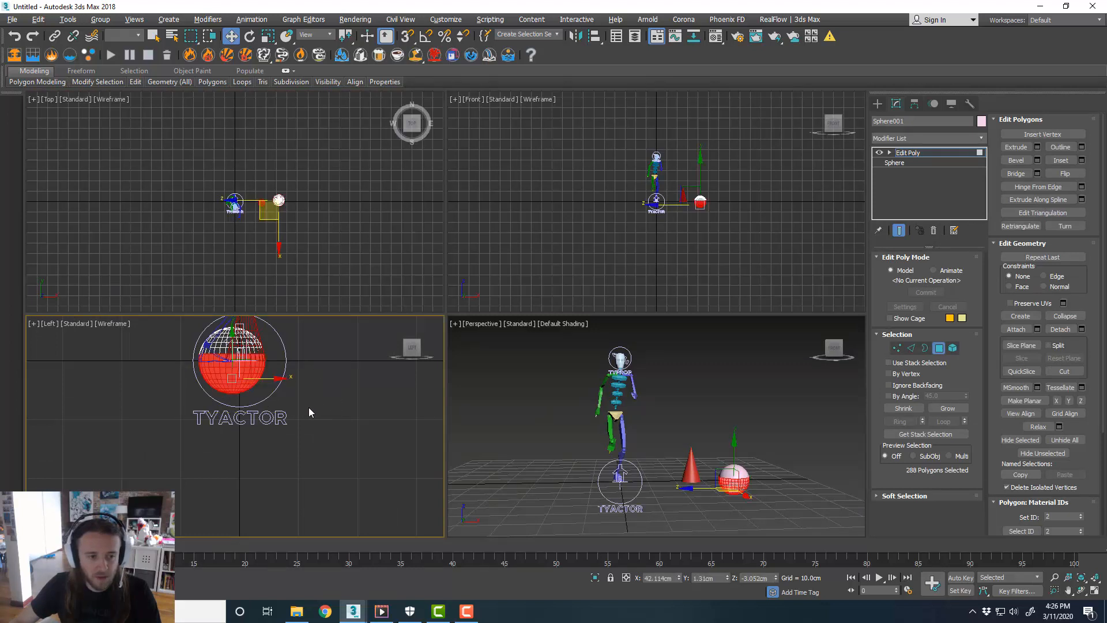
middle_click_drag(304, 371, 311, 379)
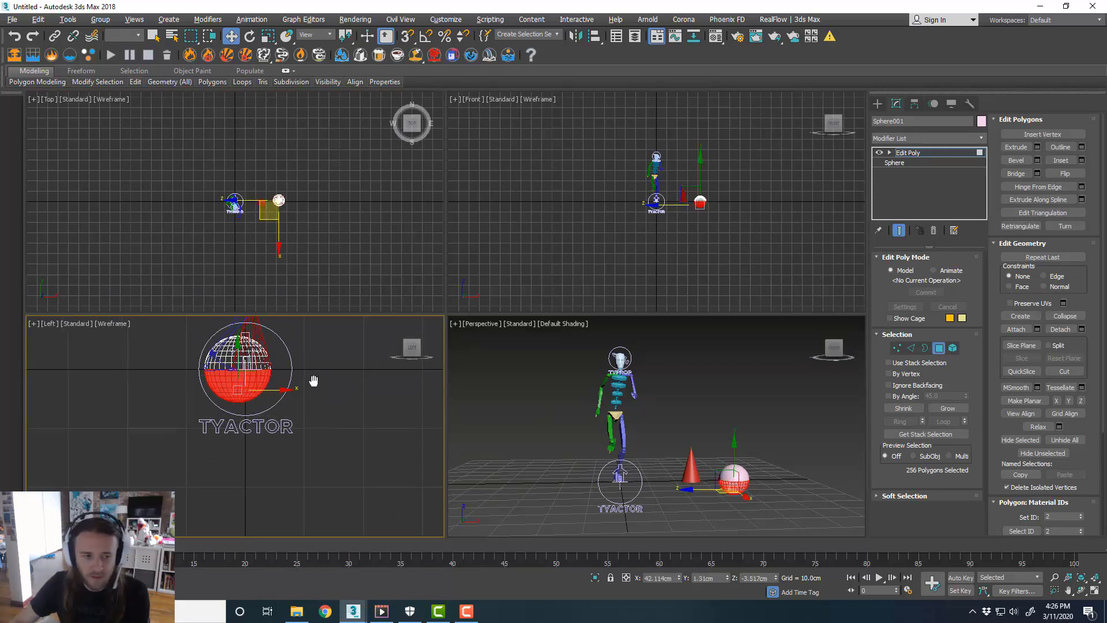
key("Delete")
key("alt+w")
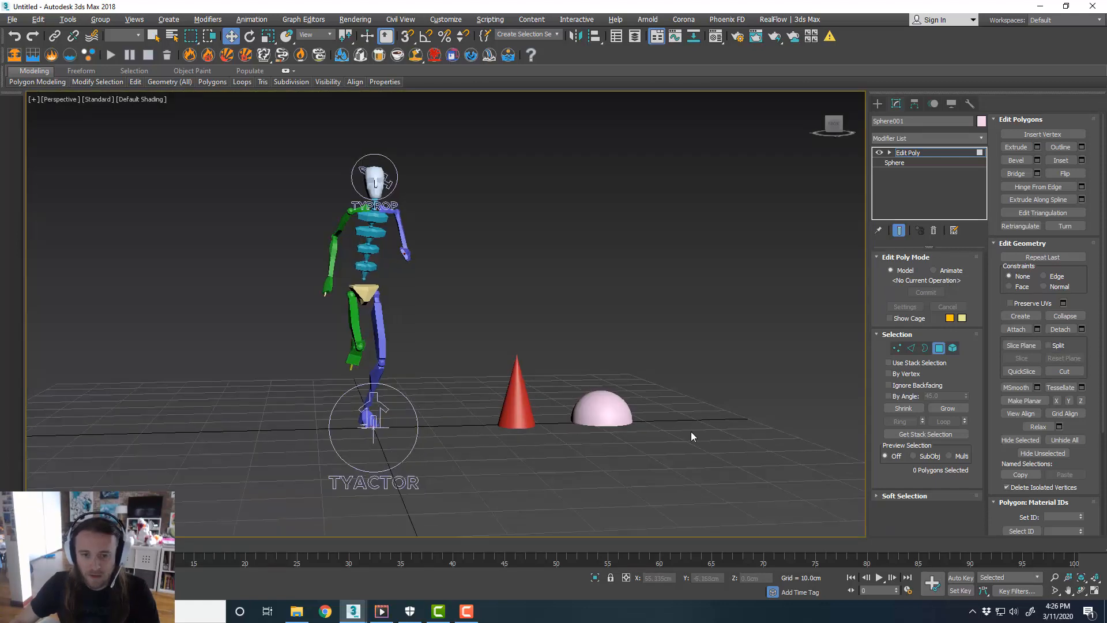
Leave polygon editing on the pink dome and move it slightly closer to the red cone along the X axis.
left_click(938, 349)
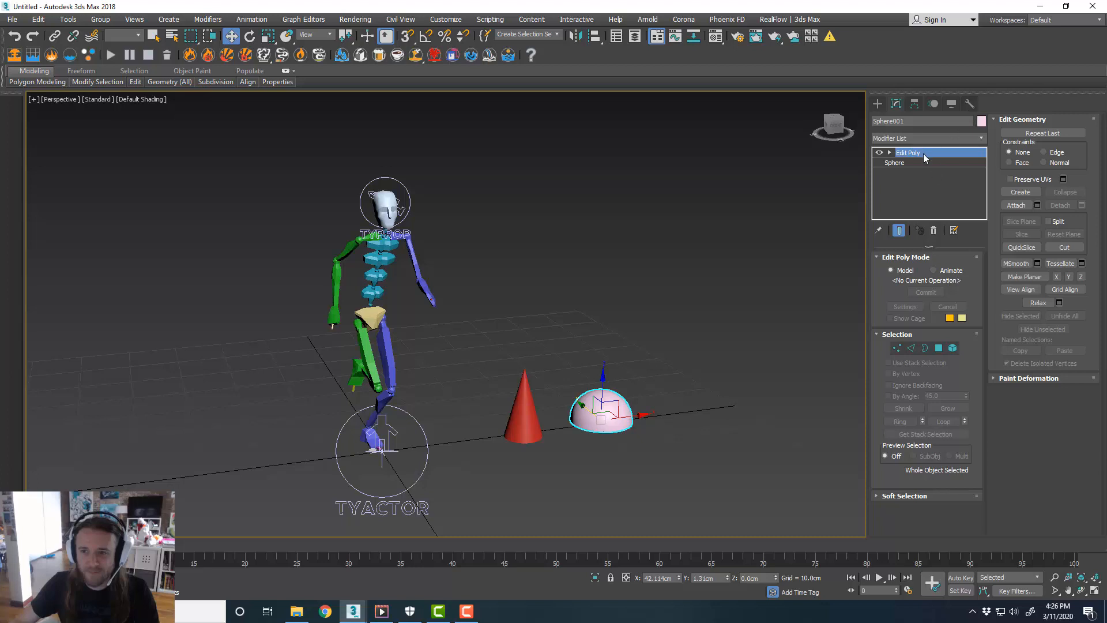
key("r")
left_click_drag(602, 417, 613, 420)
key("w")
middle_click_drag(634, 424, 637, 428, "alt")
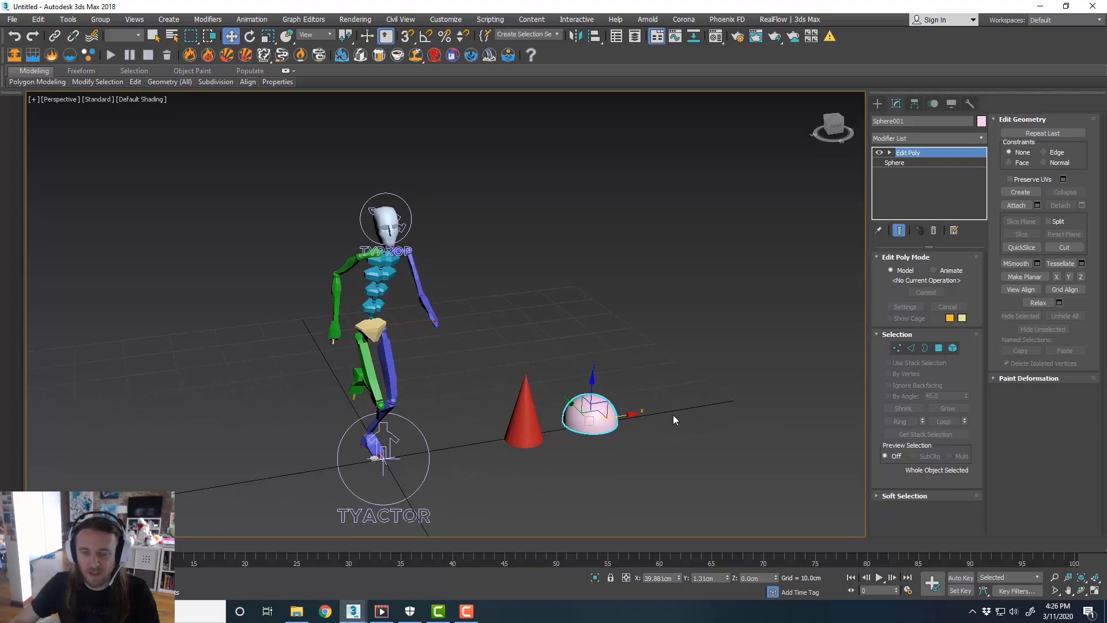
Scale the pink dome non-uniformly along Z so it becomes a taller, egg-shaped hat.
key("r")
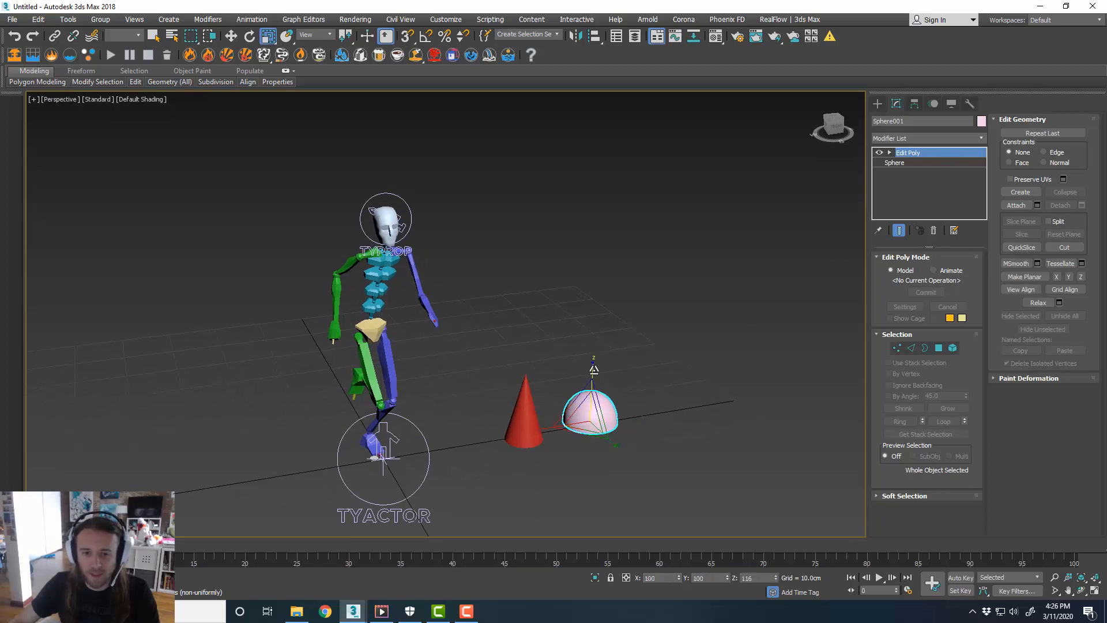
left_click_drag(593, 371, 594, 354)
middle_click_drag(604, 397, 653, 376, "alt")
key("w")
Apply Reset XForm to the stretched pink dome to bake in its scale.
left_click(970, 104)
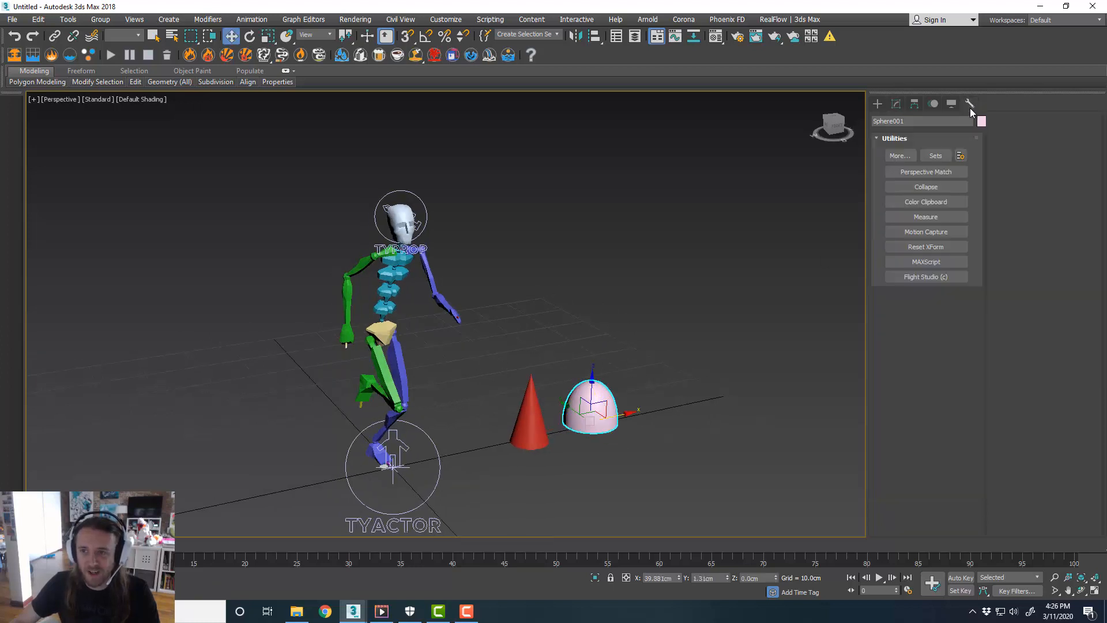
left_click(932, 247)
left_click(916, 315)
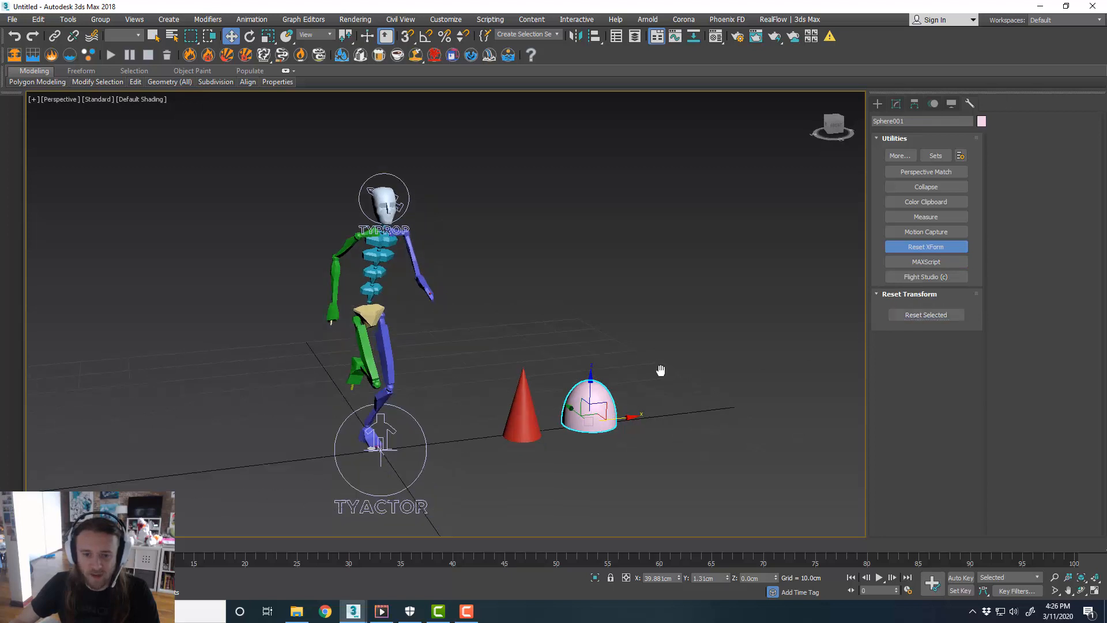
left_click(893, 248)
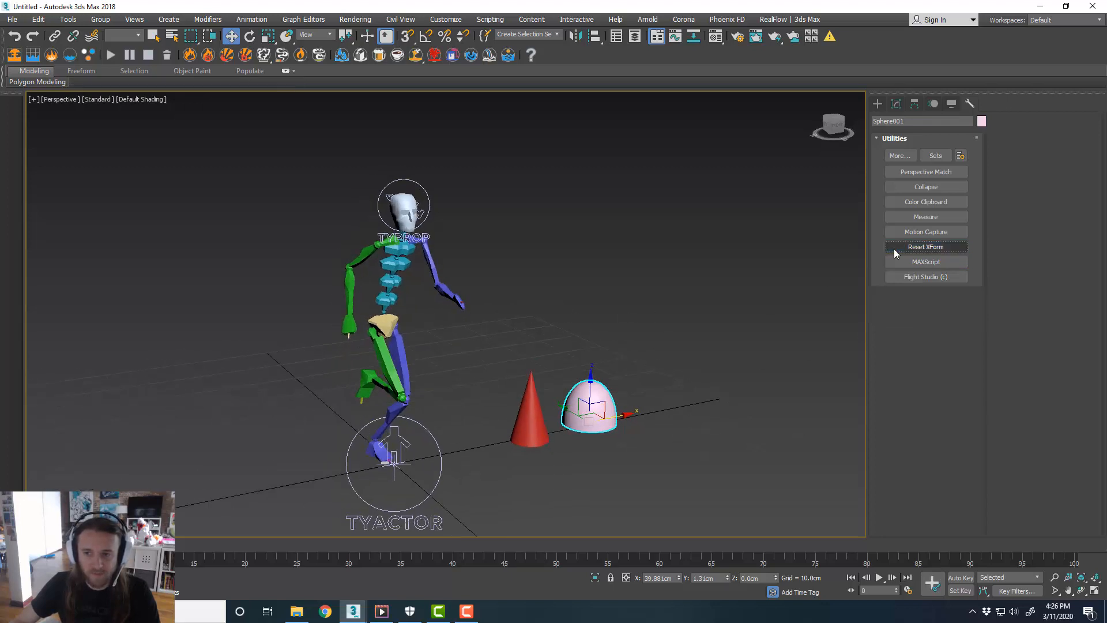
Rename the red cone as hat1.
scroll(635, 292, "down", 3)
scroll(638, 306, "up", 3)
middle_click_drag(583, 293, 574, 308)
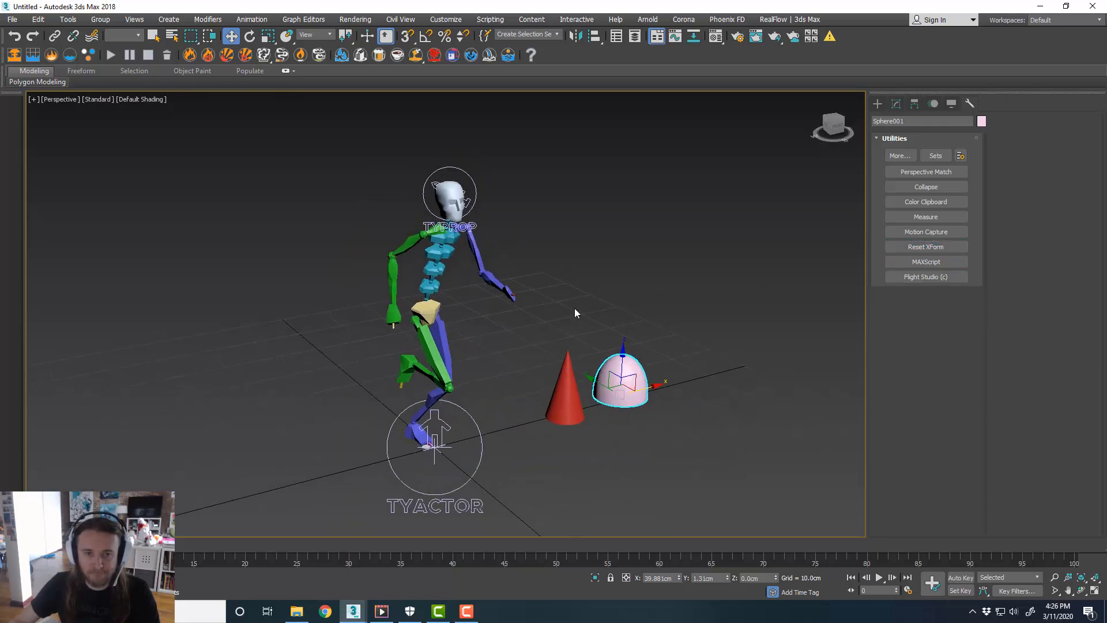
left_click(477, 196)
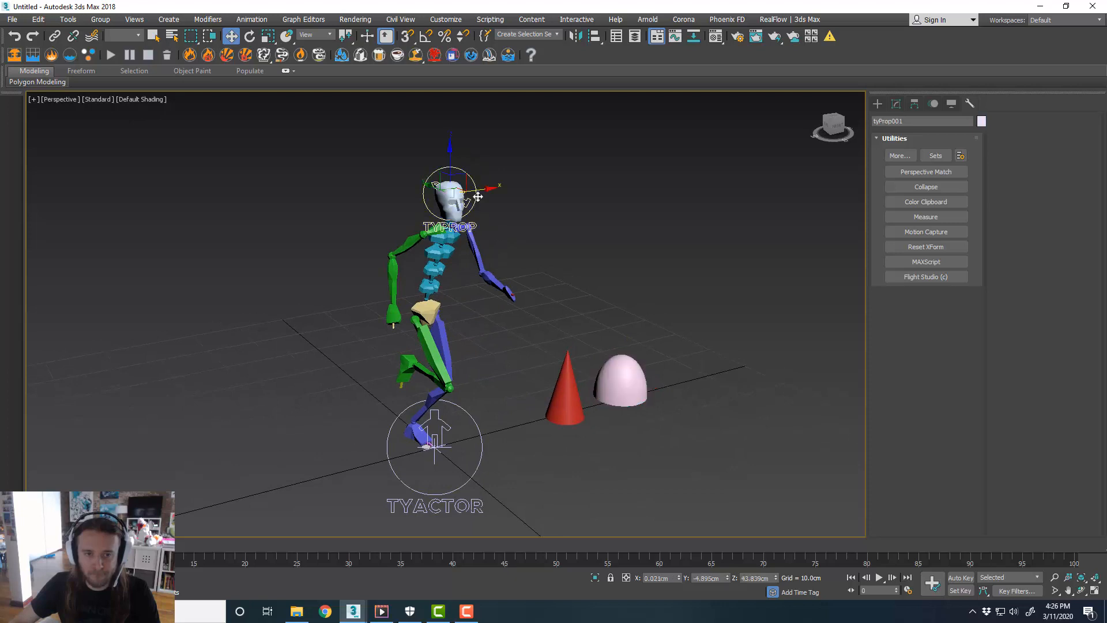
left_click(896, 103)
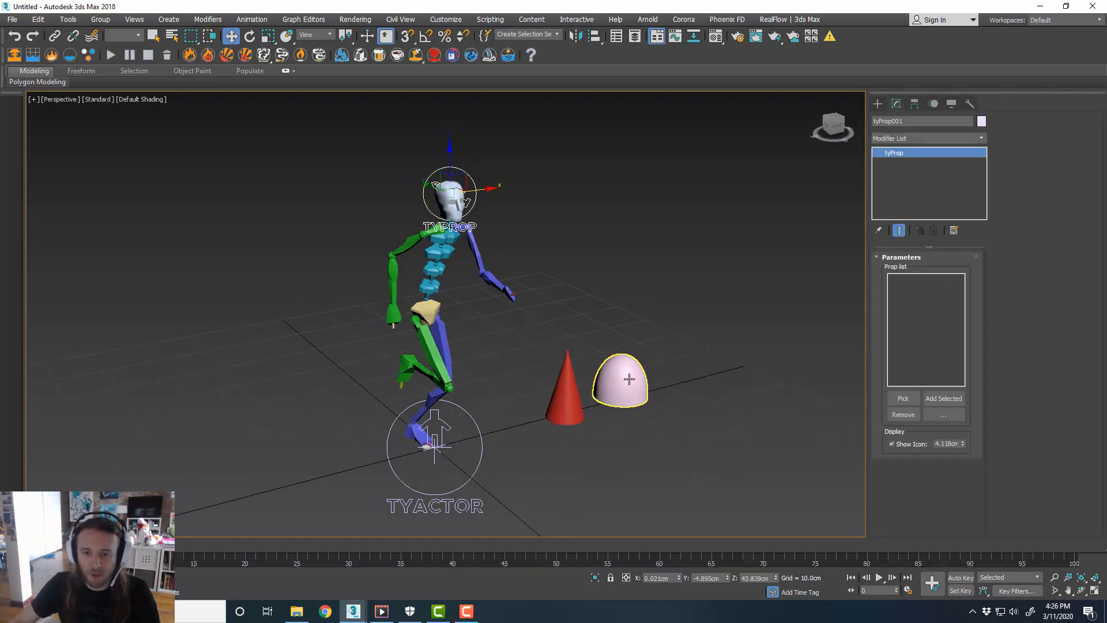
left_click(565, 392)
left_click(904, 120)
type("hat1")
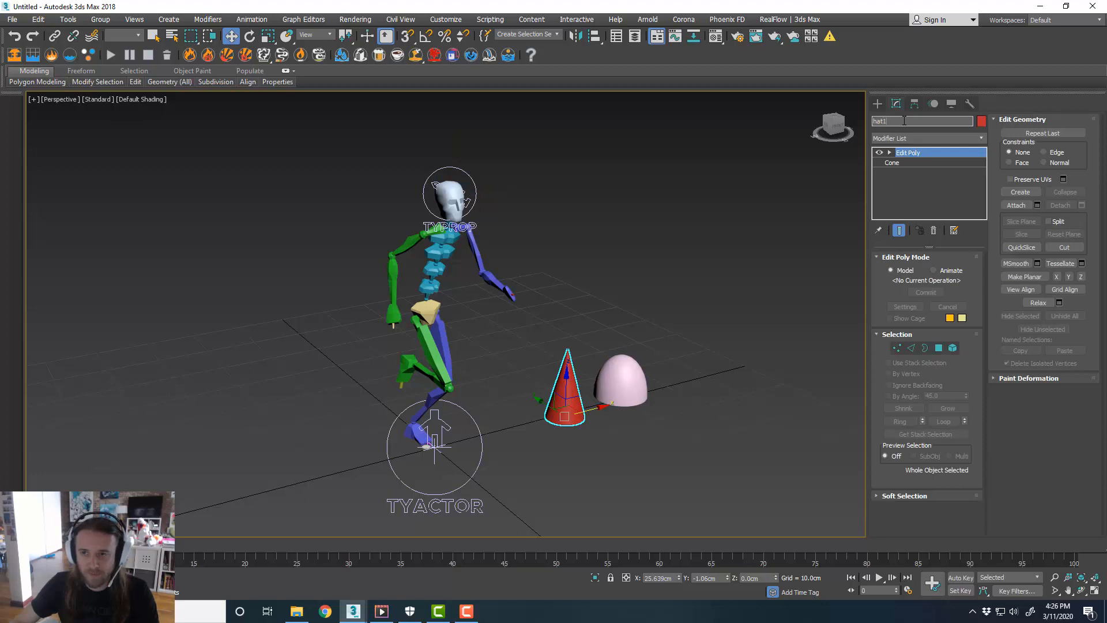
Rename the pink dome as hat2 and deselect it.
left_click(628, 376)
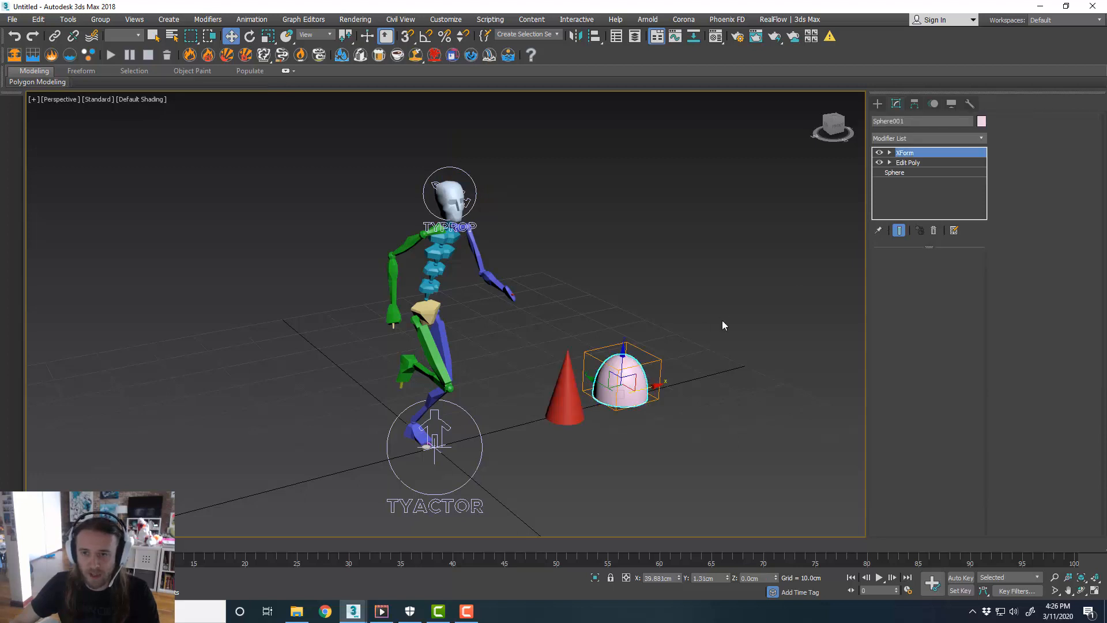
left_click(905, 123)
type("hat")
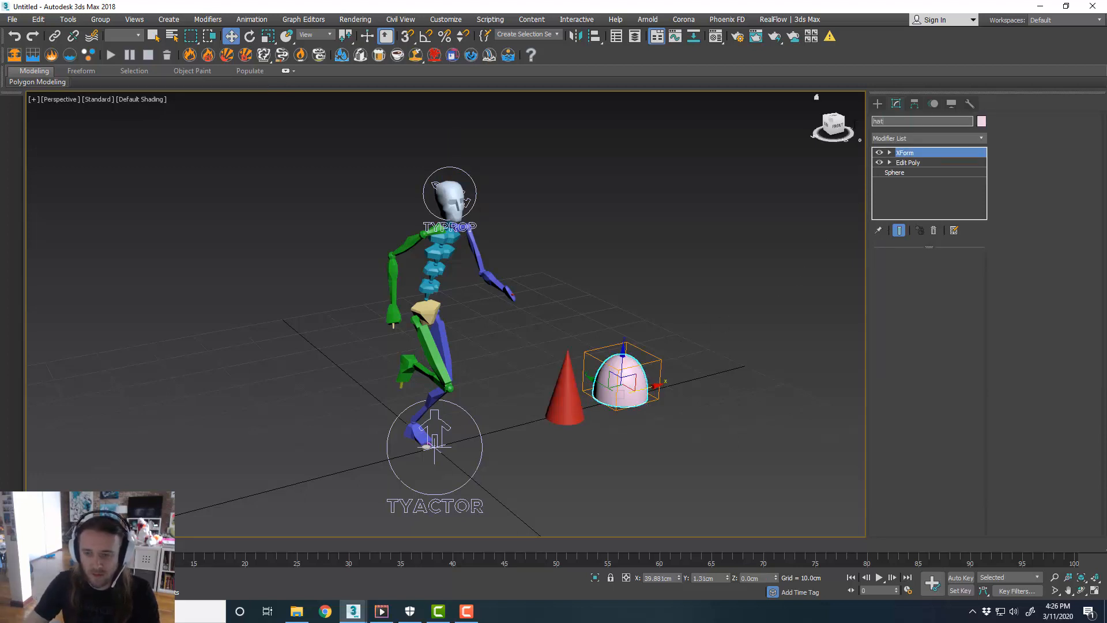
key("Return")
left_click(691, 321)
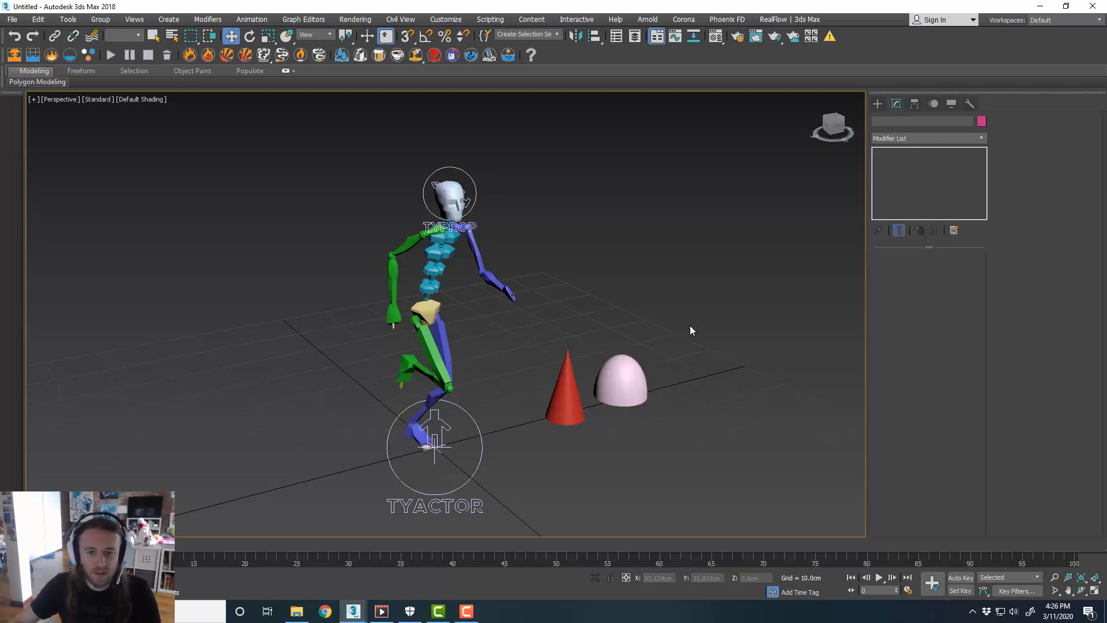
Pick hat1 and hat2 into the prop list of the tyProp on the biped's head.
mouse_move(685, 350)
middle_mouse_down("alt")
mouse_move(666, 356)
mouse_move(684, 331)
middle_mouse_up("alt")
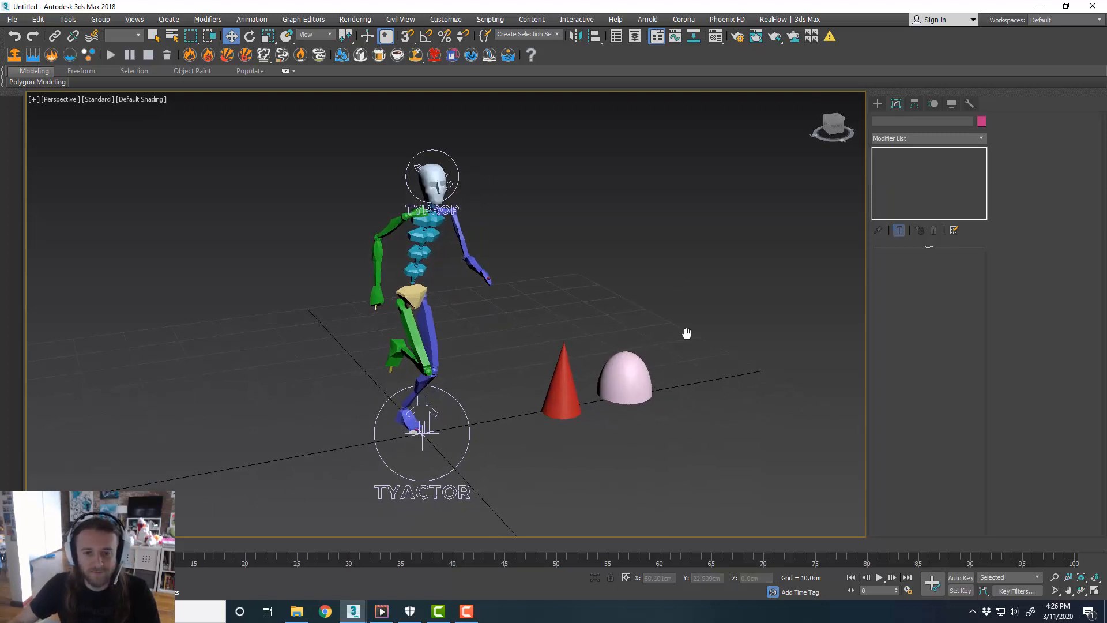
left_click(453, 188)
left_click(905, 399)
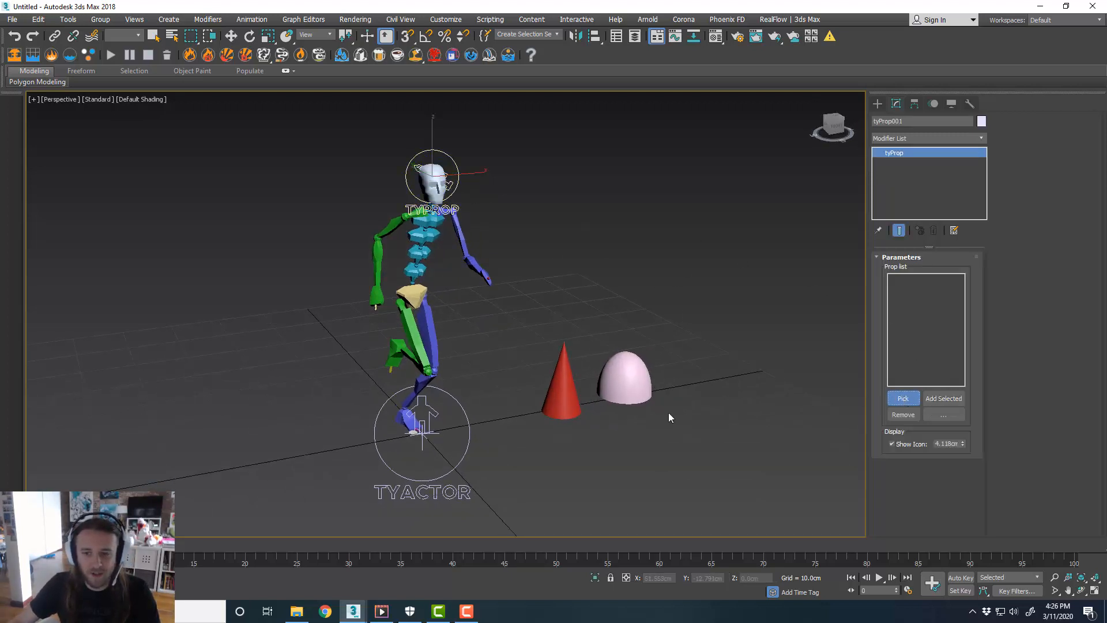
left_click(560, 387)
left_click(632, 375)
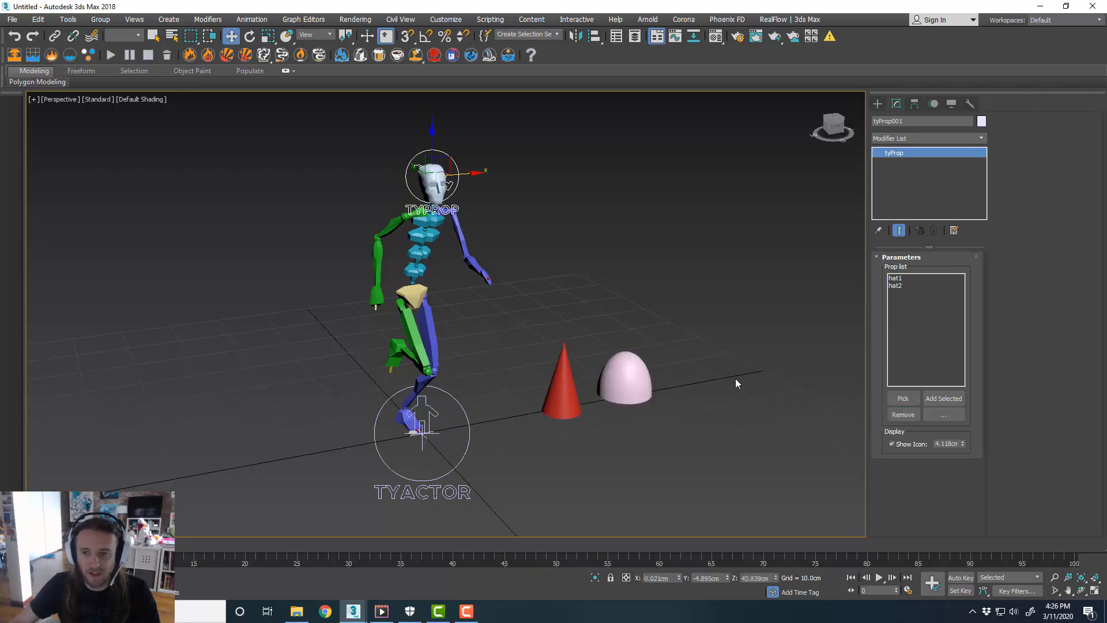
Add the head's tyProp to the tyActor's list of actor rig nodes.
mouse_move(629, 383)
middle_mouse_down("alt")
mouse_move(613, 410)
mouse_move(624, 413)
mouse_move(628, 400)
middle_mouse_up("alt")
left_click(652, 412)
scroll(520, 361, "down", 4)
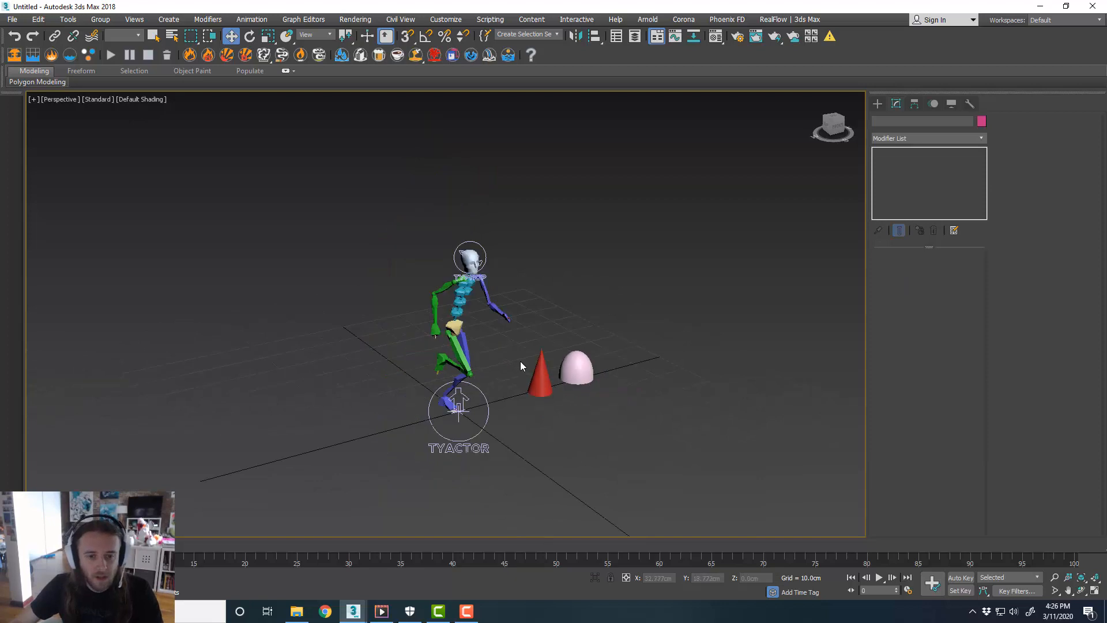
scroll(550, 386, "up", 2)
scroll(489, 386, "up", 2)
left_click(460, 384)
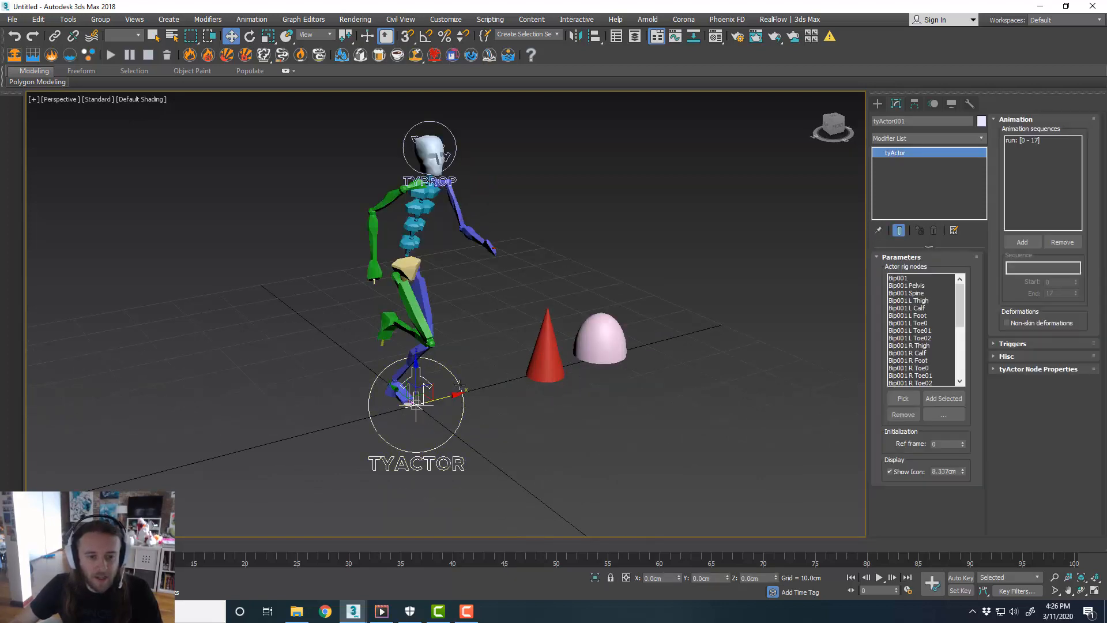
middle_click_drag(515, 364, 513, 378)
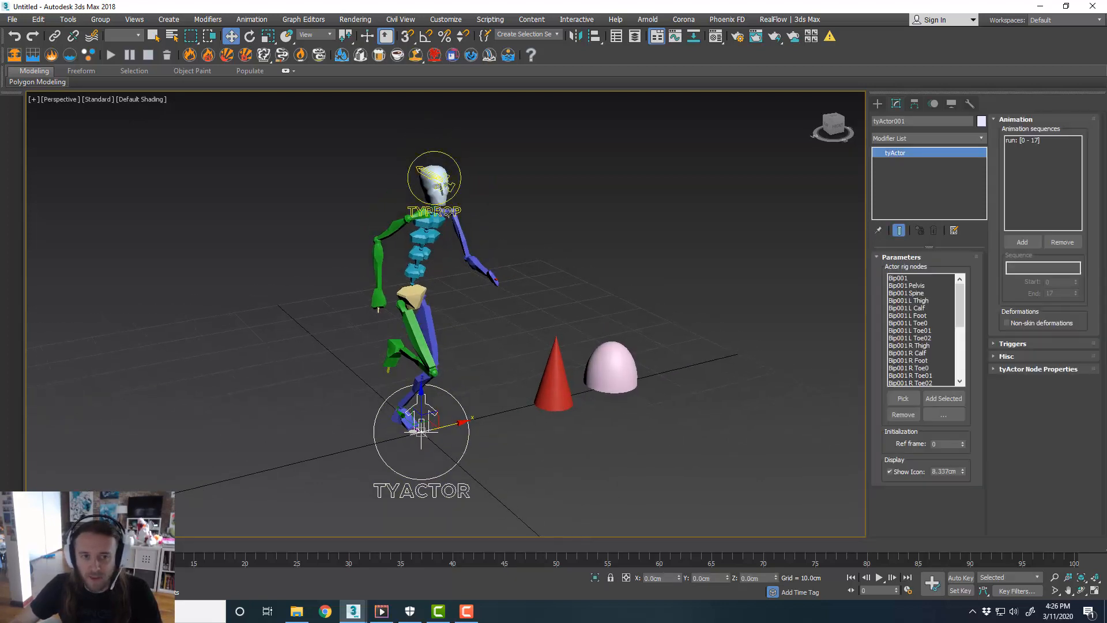
left_click_drag(963, 294, 962, 356)
left_click(903, 398)
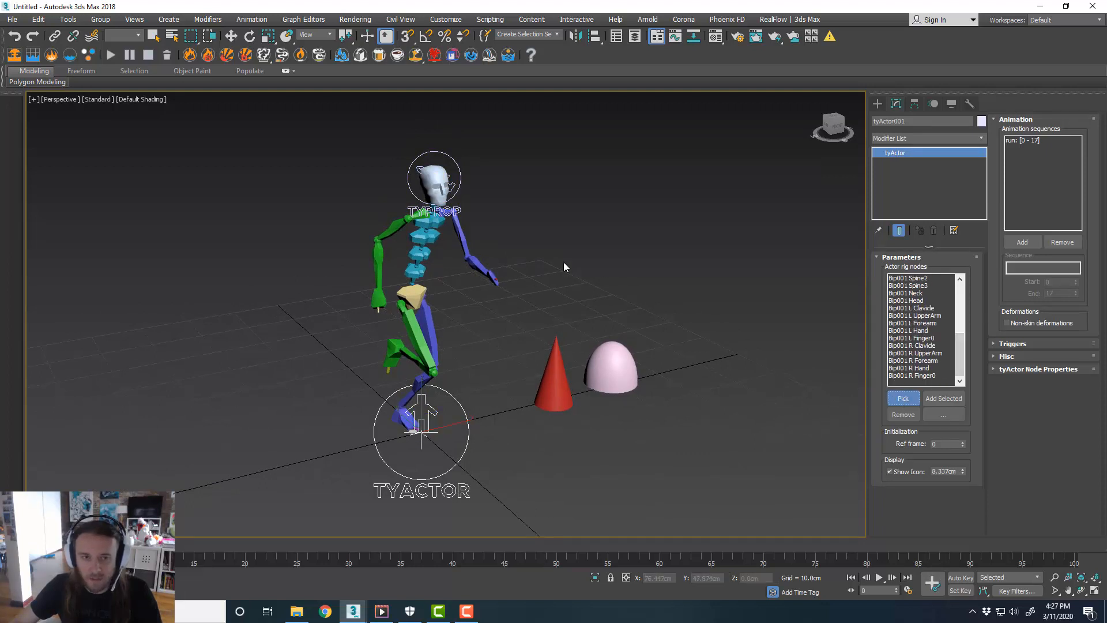
left_click(460, 184)
middle_click_drag(696, 312, 705, 312, "alt")
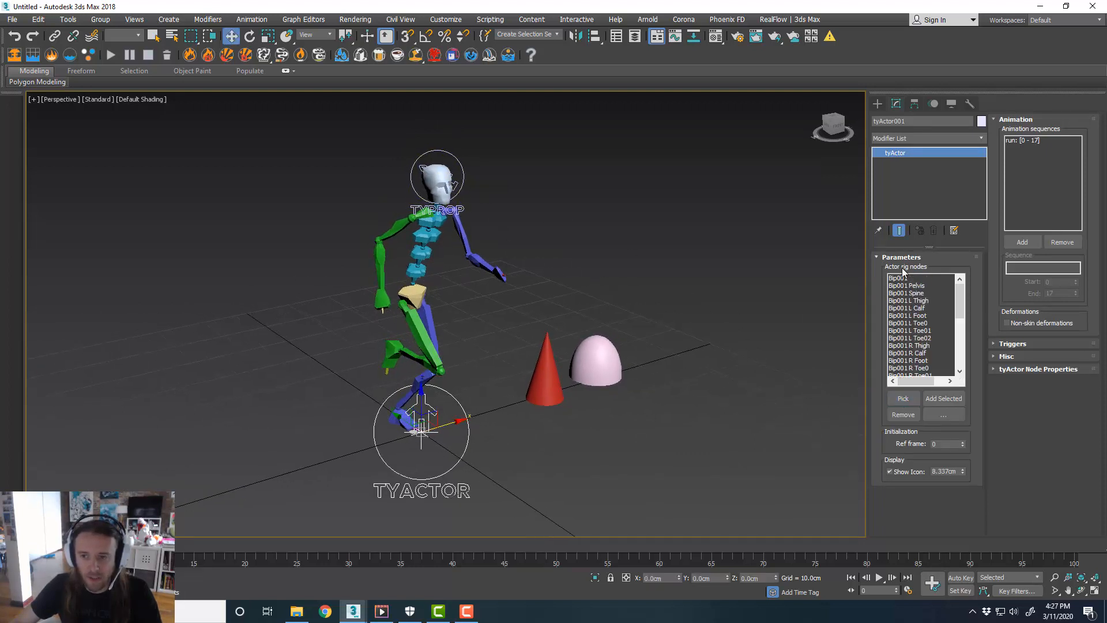
mouse_move(960, 303)
left_mouse_down()
mouse_move(964, 357)
mouse_move(960, 290)
left_mouse_up()
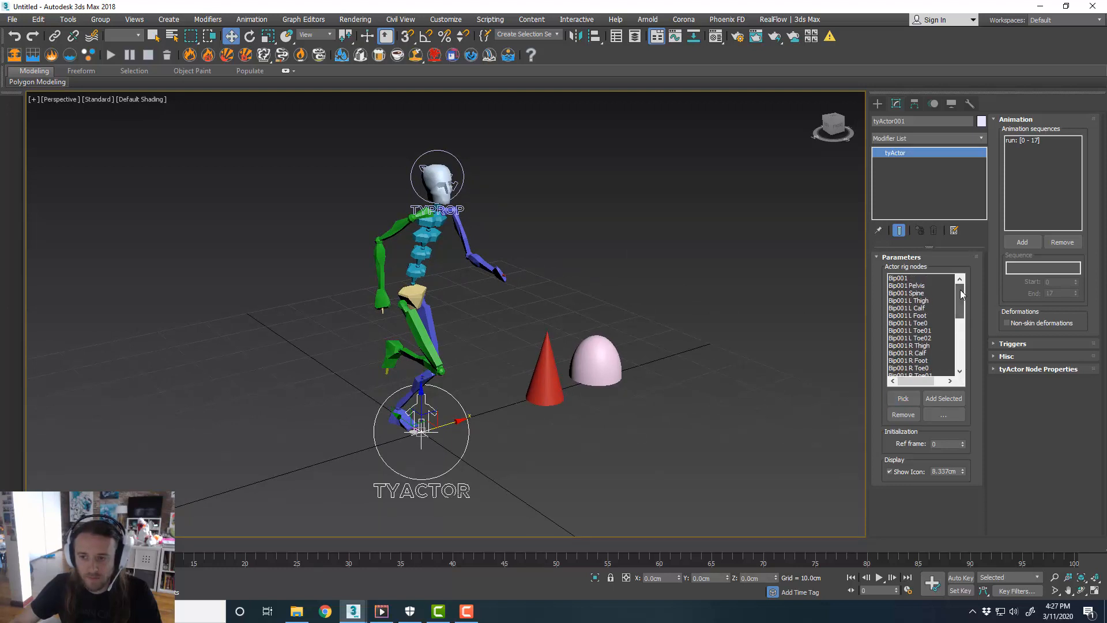
Add a tyProperties modifier to the tyProp on the biped's head.
middle_click_drag(549, 322, 551, 292, "alt")
left_click(500, 227)
left_click(465, 187)
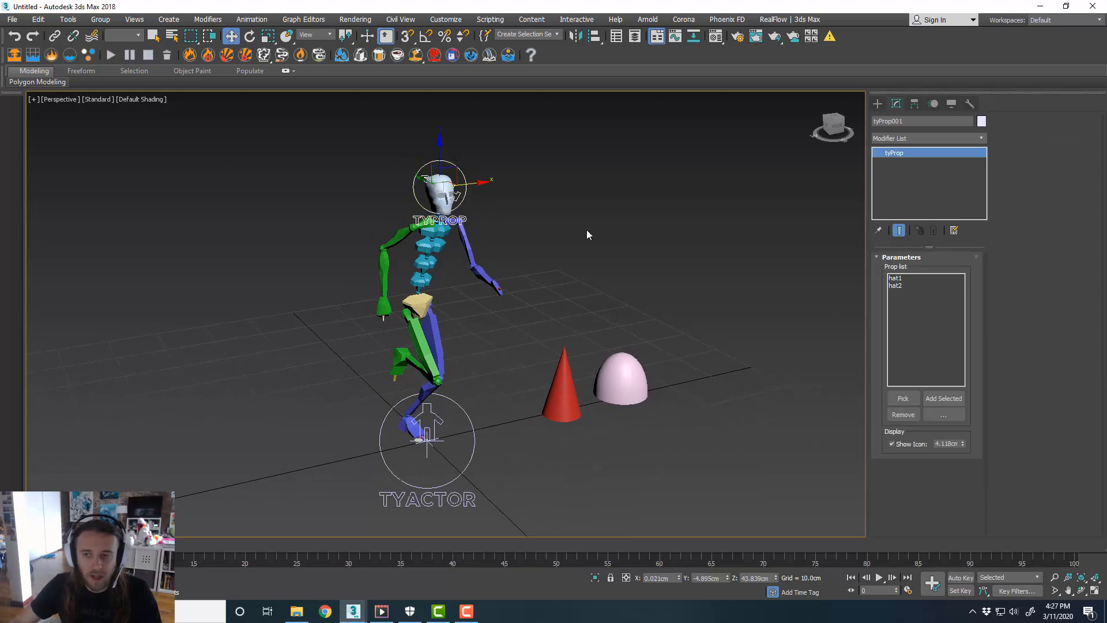
middle_click_drag(594, 238, 580, 248, "alt")
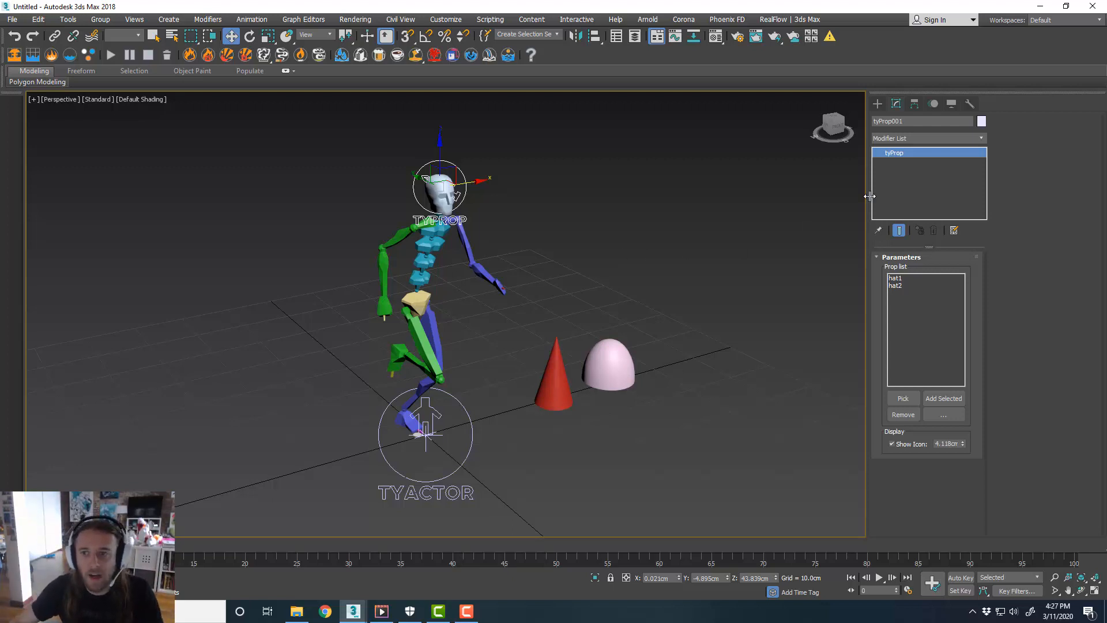
left_click(983, 139)
left_click_drag(981, 172, 984, 365)
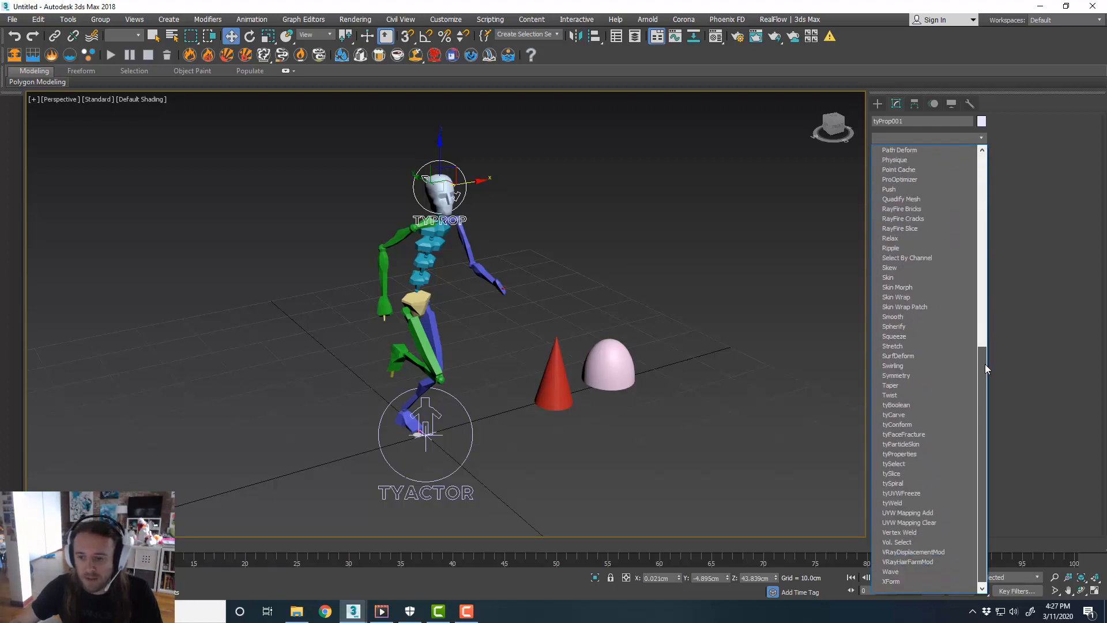
left_click(941, 454)
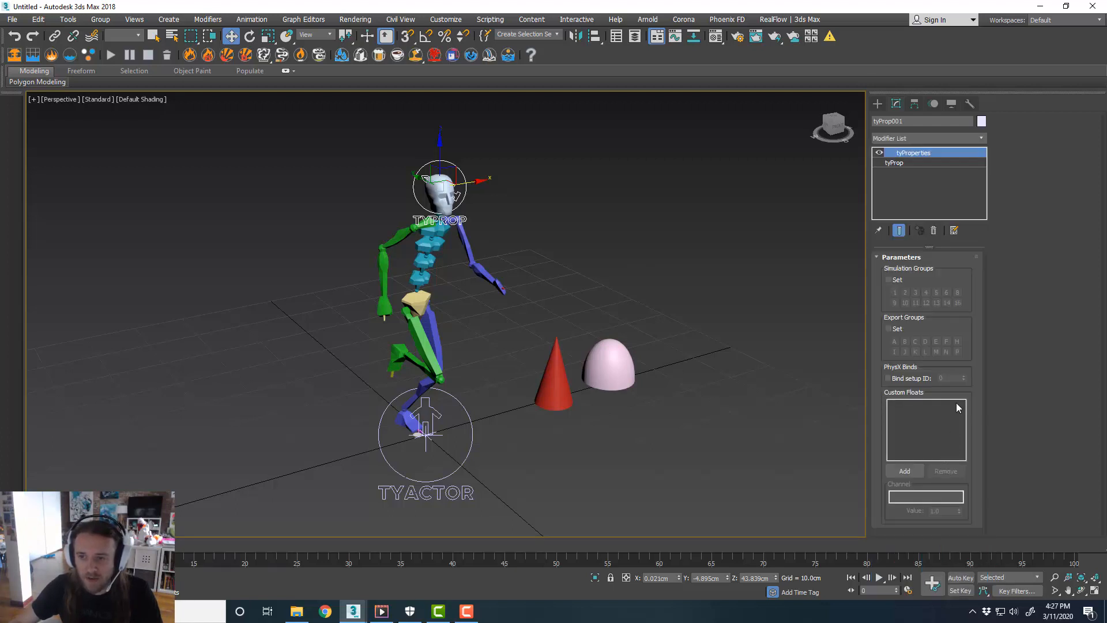
Enable the simulation group override in the tyProperties modifier, assign group 2, and deselect the tyProp.
left_click(889, 280)
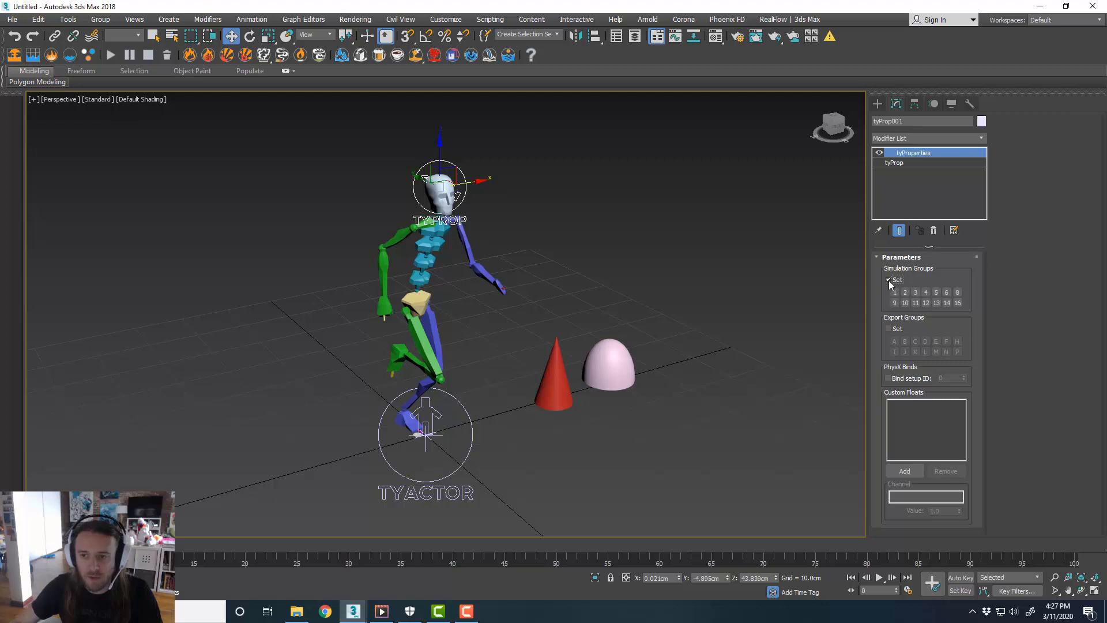
left_click(906, 292)
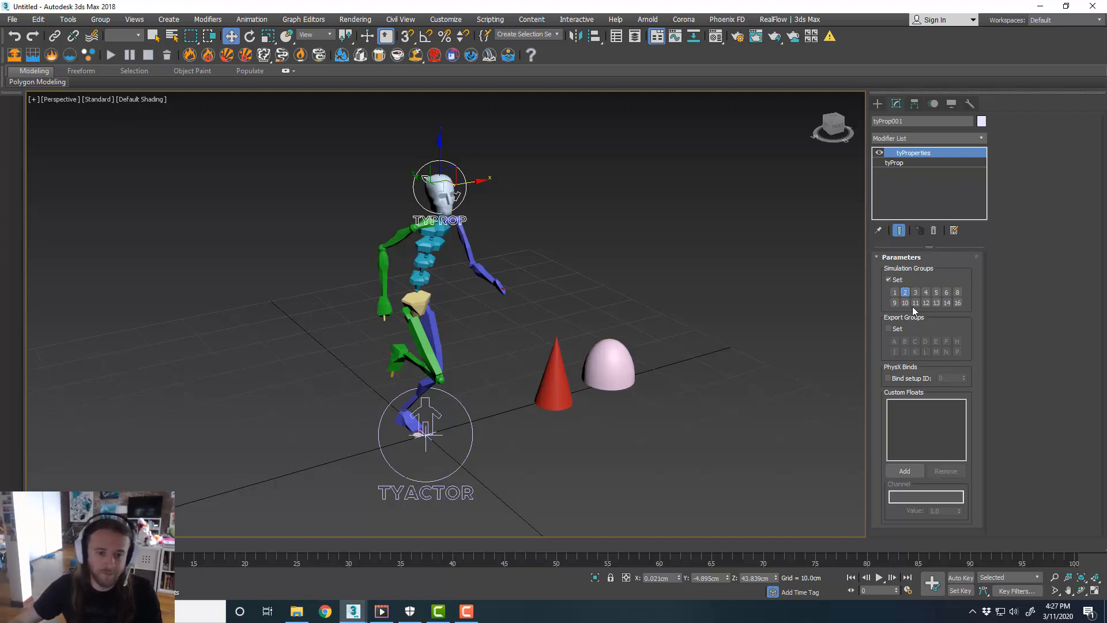
scroll(633, 379, "down", 4)
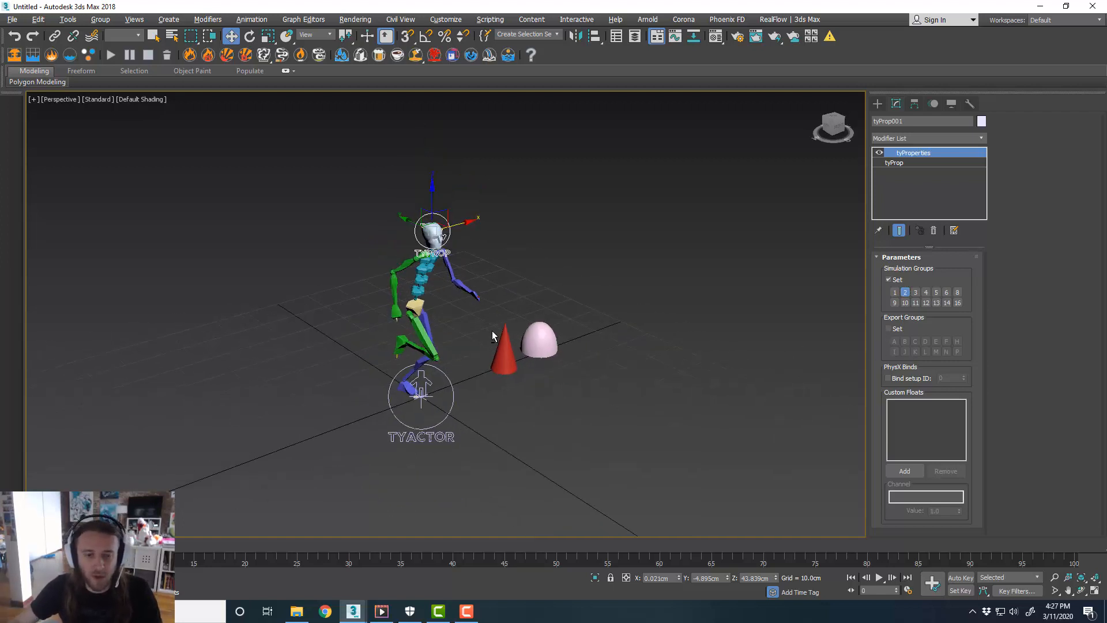
left_click(490, 326)
Create a rectangular tyIcon about 97 cm long on the ground, stretching from the biped's feet past the hats.
scroll(545, 361, "down", 4)
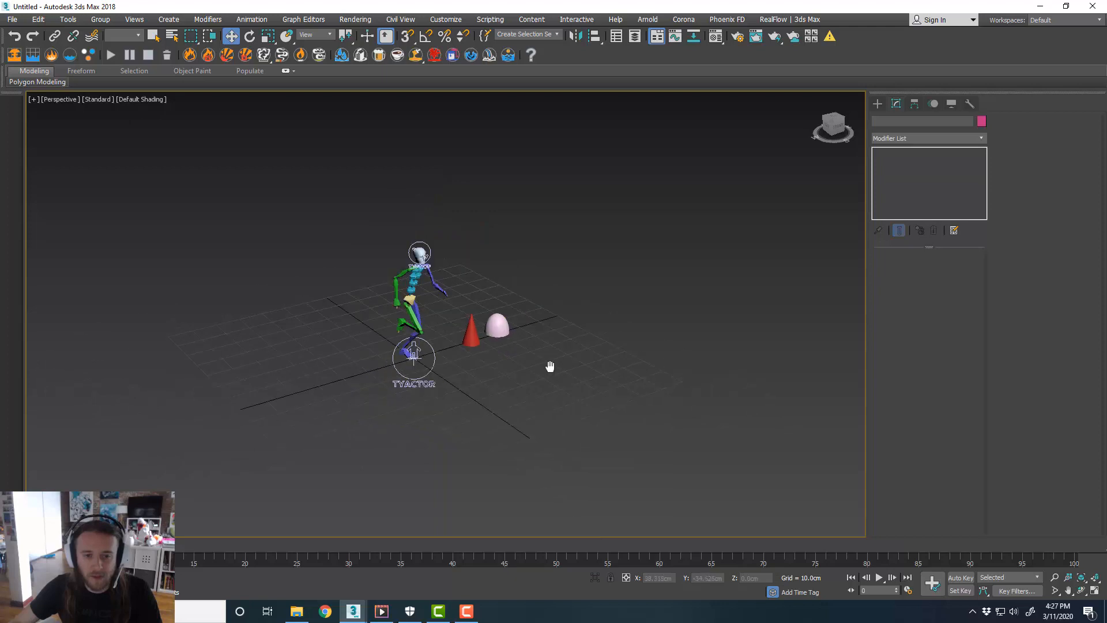
left_click(877, 103)
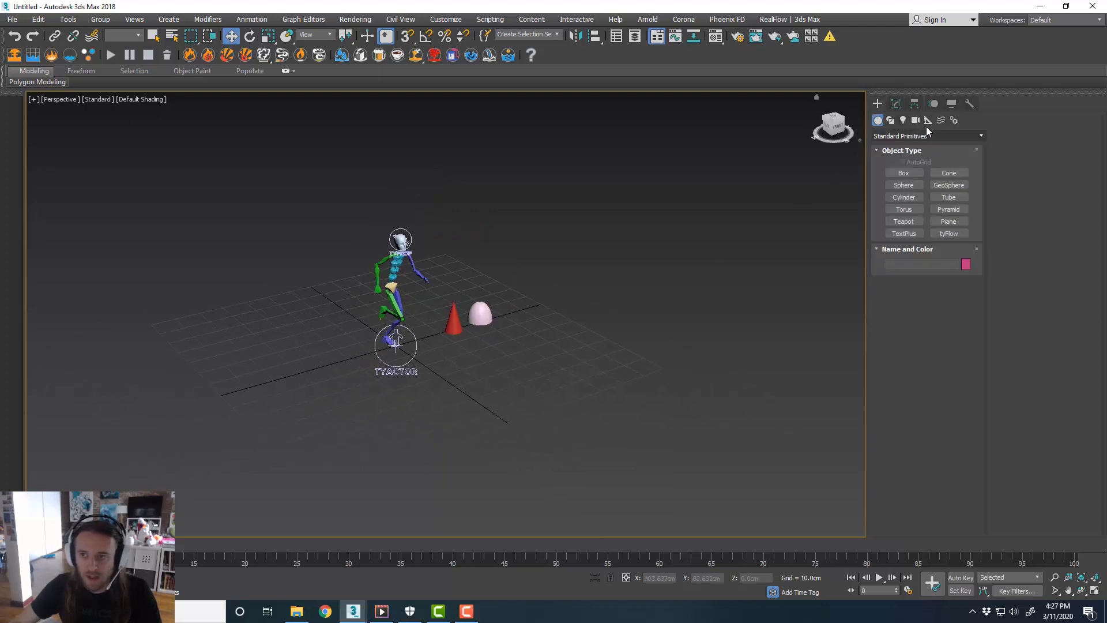
left_click(928, 120)
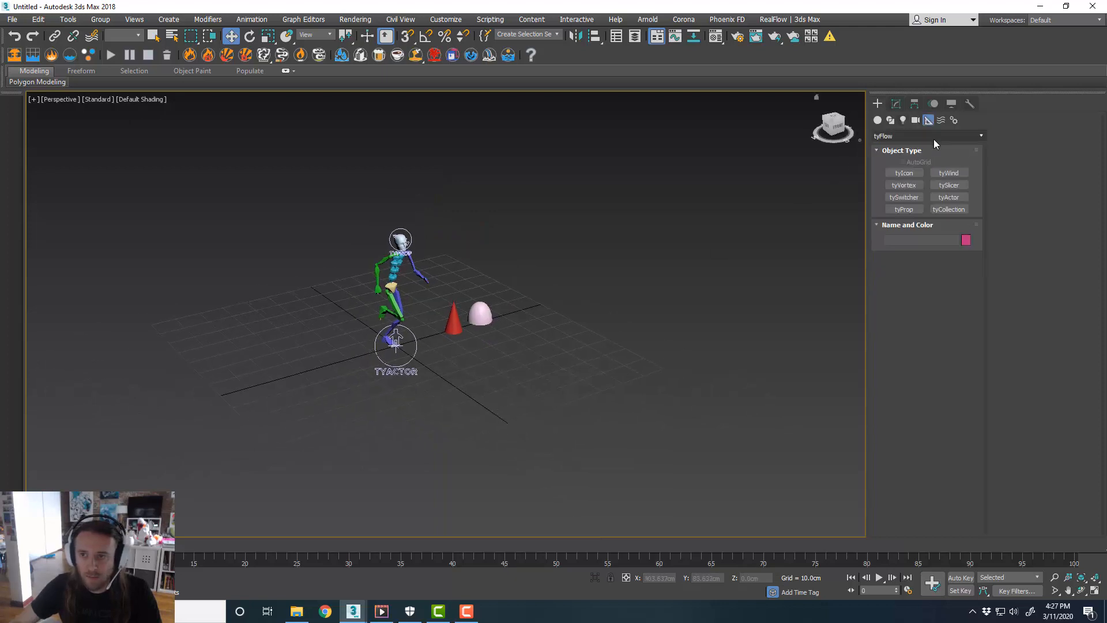
left_click(913, 175)
left_click_drag(401, 345, 796, 311)
scroll(657, 326, "up", 4)
key("w")
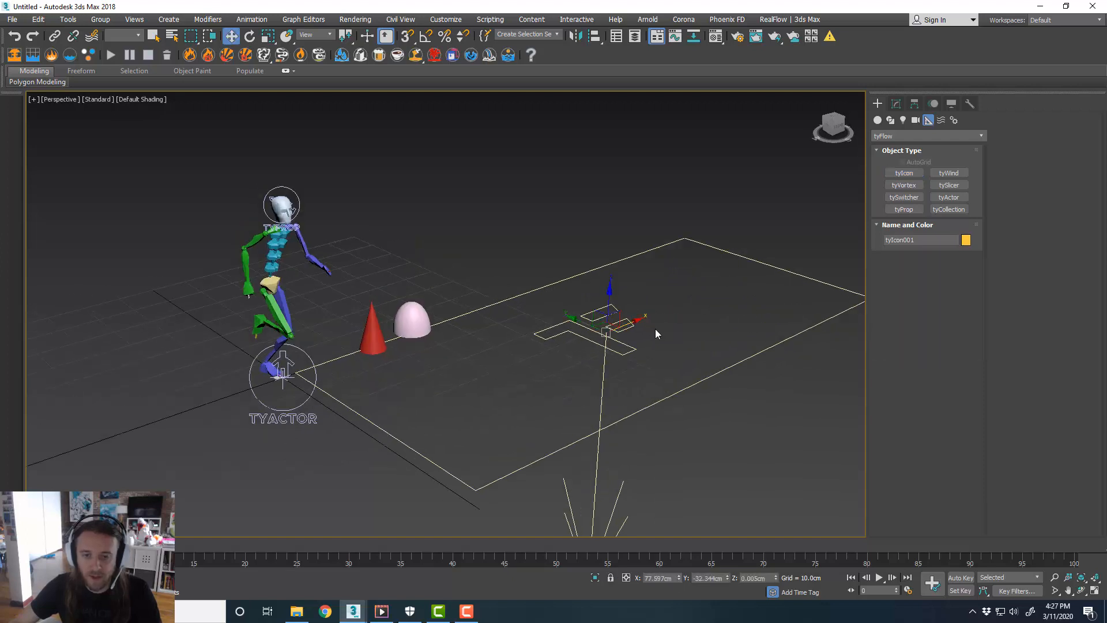
Reduce the rectangular tyIcon's width to 64.77 cm.
scroll(656, 332, "down", 4)
middle_click_drag(662, 331, 646, 330)
left_click(896, 105)
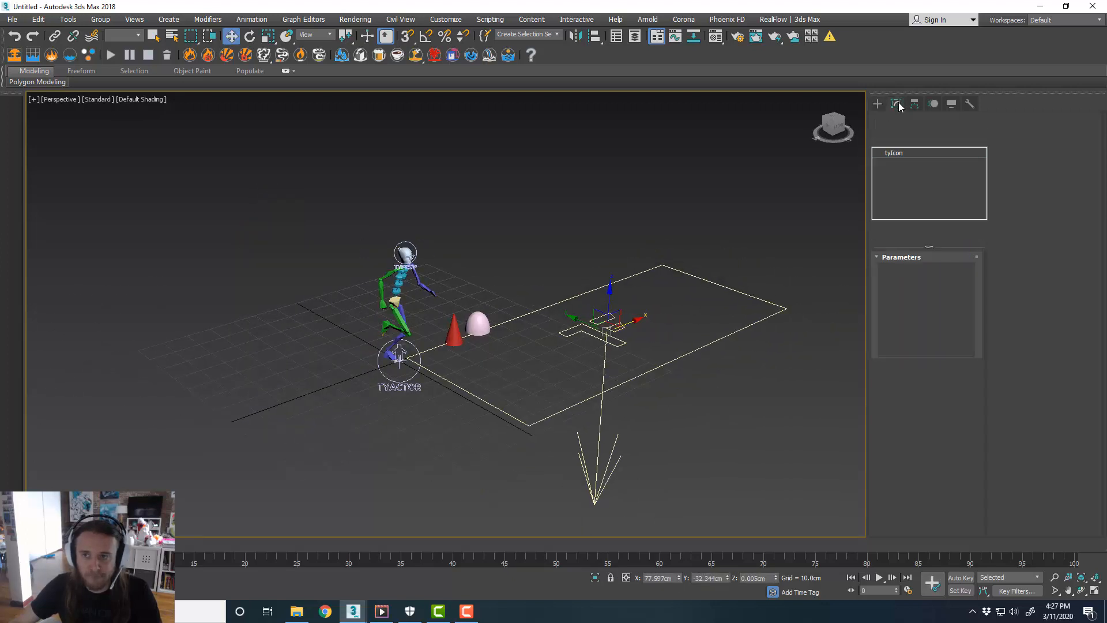
left_click_drag(963, 303, 963, 335)
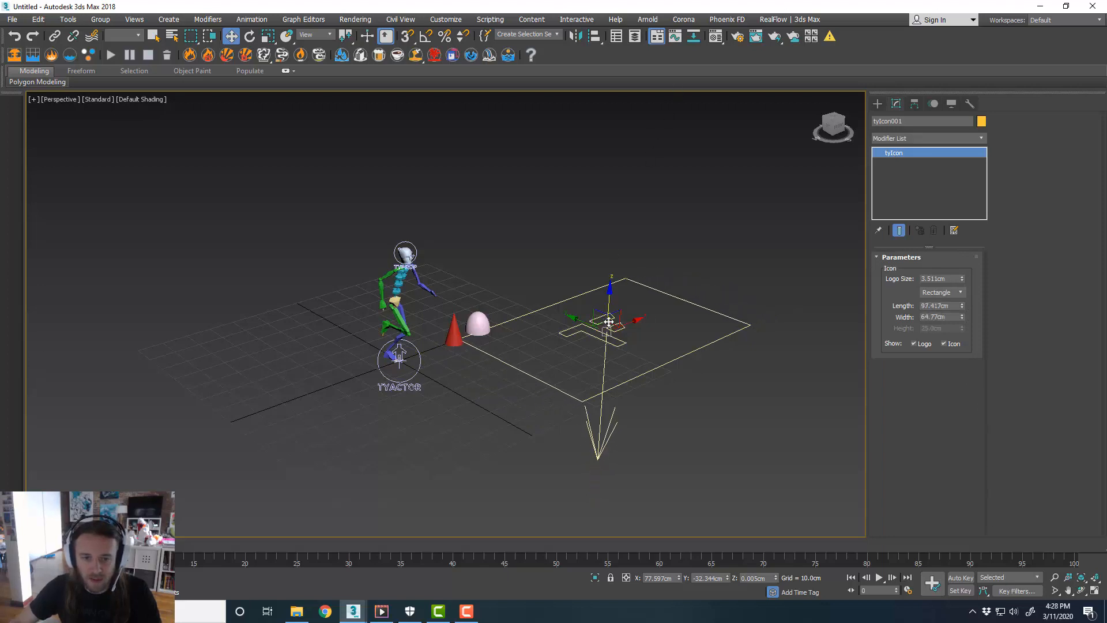
Move the rectangular tyIcon farther from the biped and hats and clear the selection.
left_click_drag(607, 323, 667, 323)
key("ctrl+z")
left_click(502, 372)
middle_click_drag(502, 372, 479, 366, "alt")
middle_click_drag(533, 314, 471, 309)
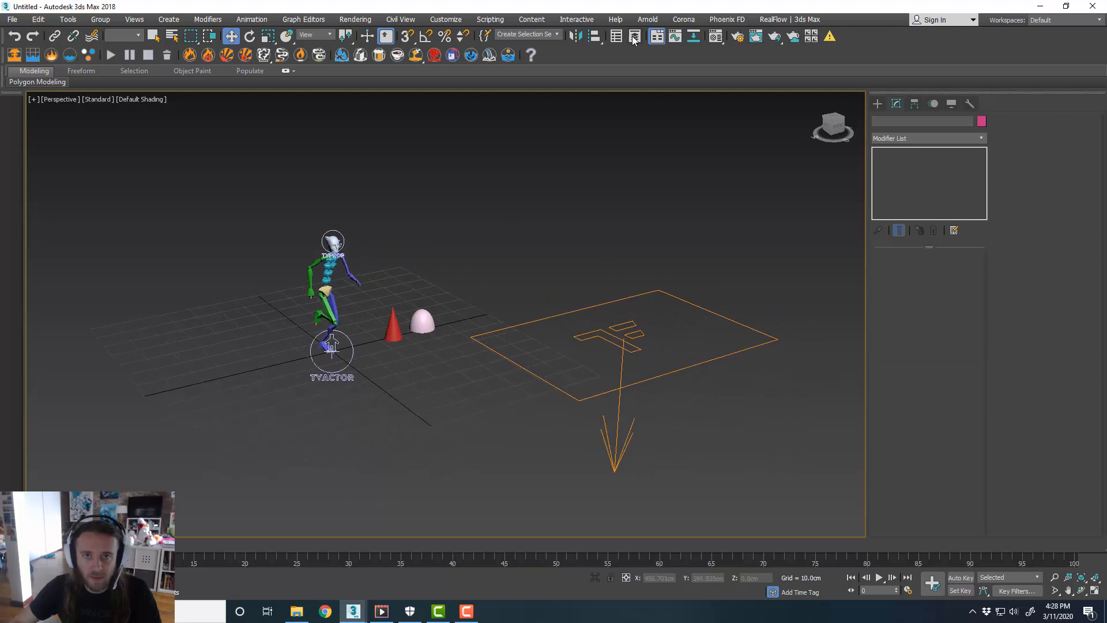
In the Layer Explorer, put the biped, its tyActor and tyProp, and both hats on a new layer named Dude.
left_click_drag(1106, 115, 591, 142)
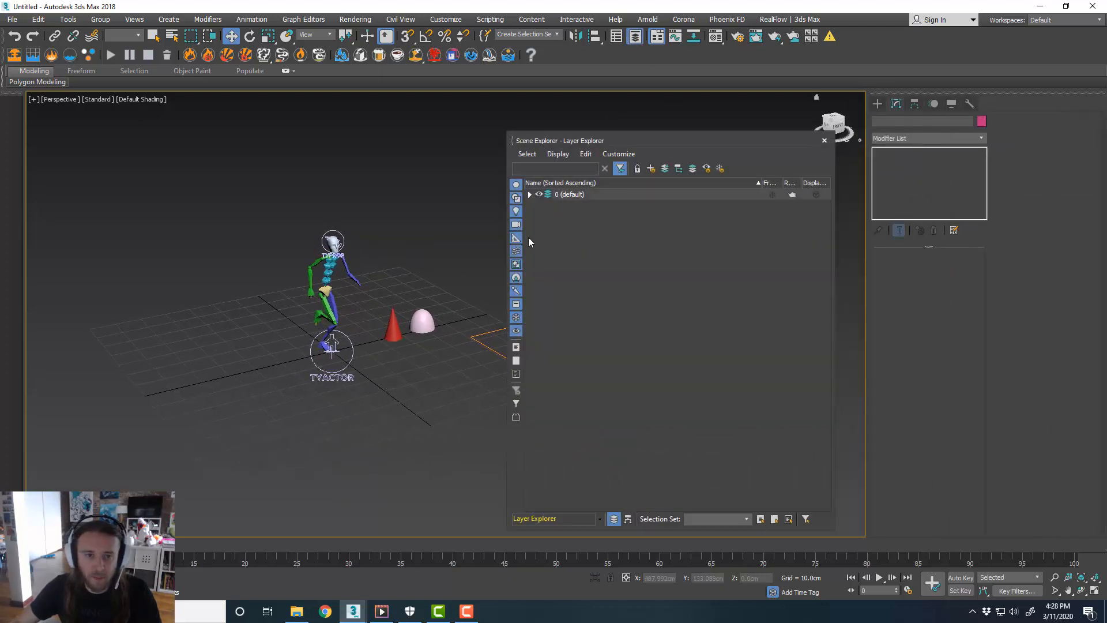
middle_click_drag(419, 264, 393, 265)
left_click_drag(421, 408, 217, 192)
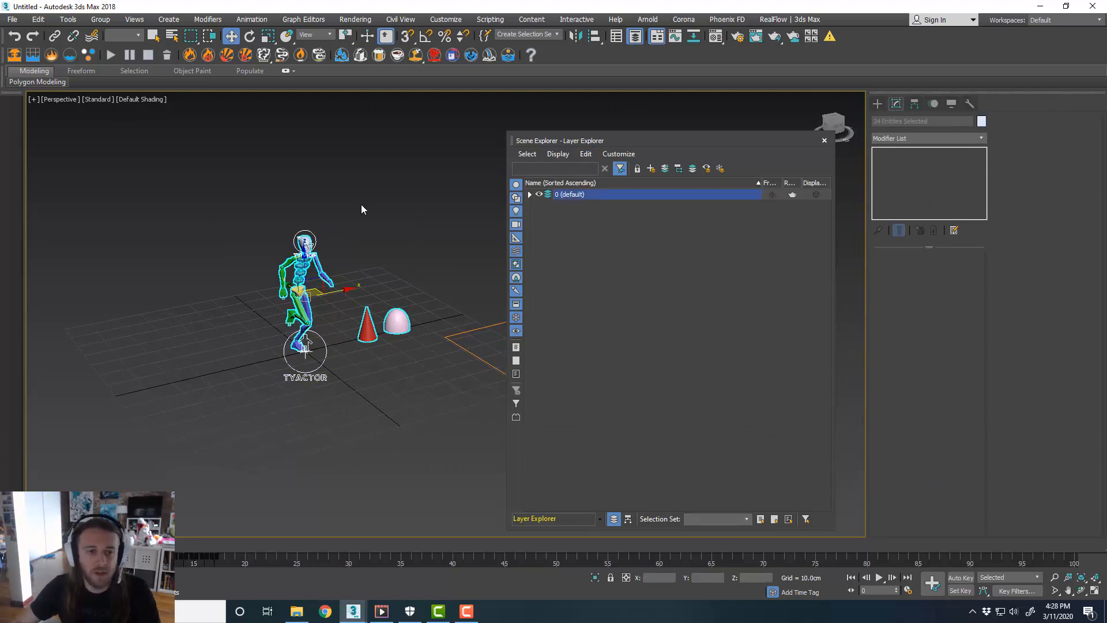
scroll(417, 284, "up", 3)
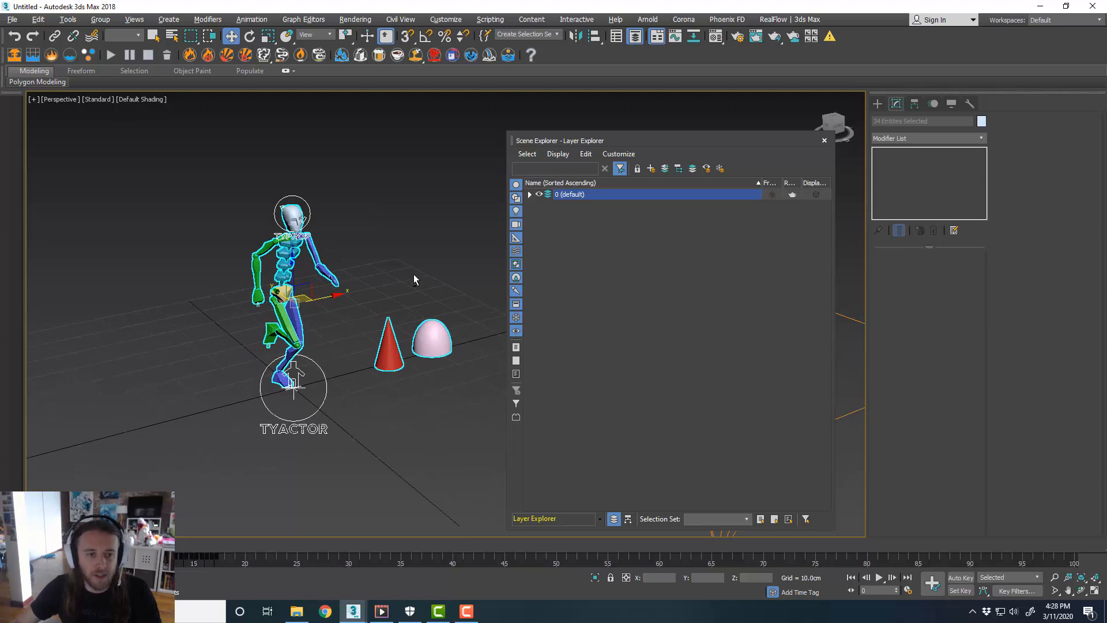
middle_click_drag(414, 275, 408, 257)
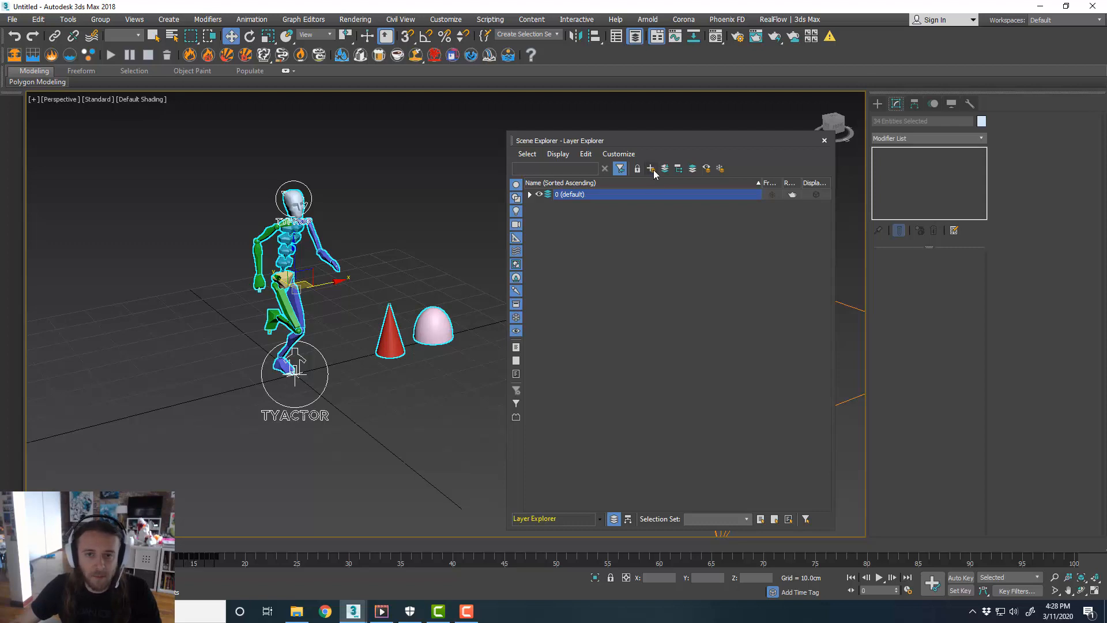
left_click(651, 168)
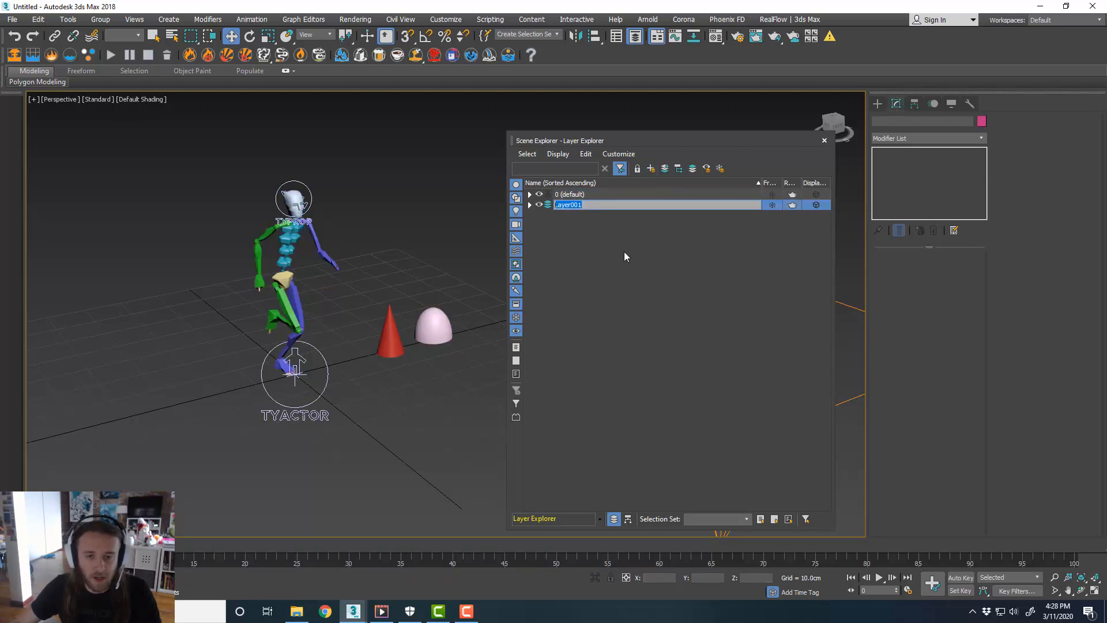
type("Dude")
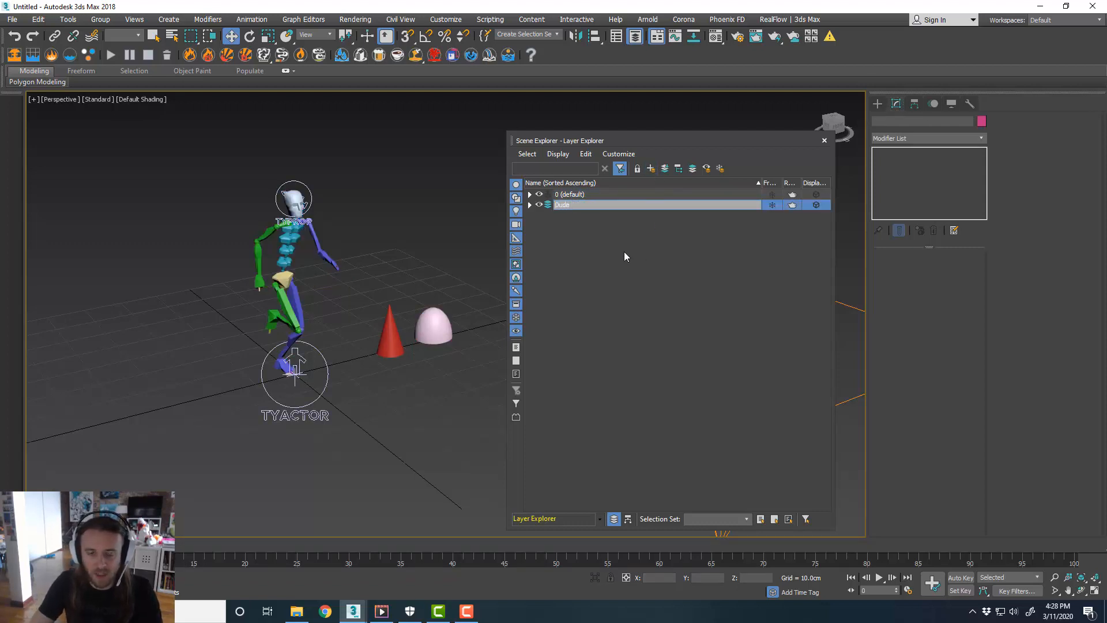
key("Return")
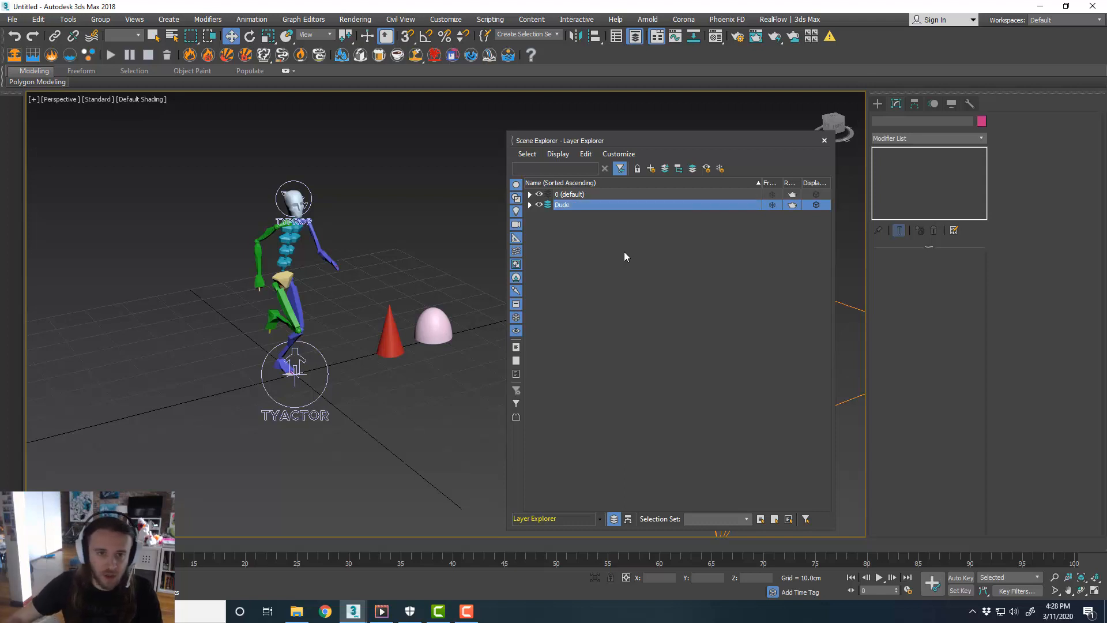
Move the biped footsteps and the head, finger and toe nub objects from the default layer into the Dude layer.
left_click(529, 195)
left_click(591, 205)
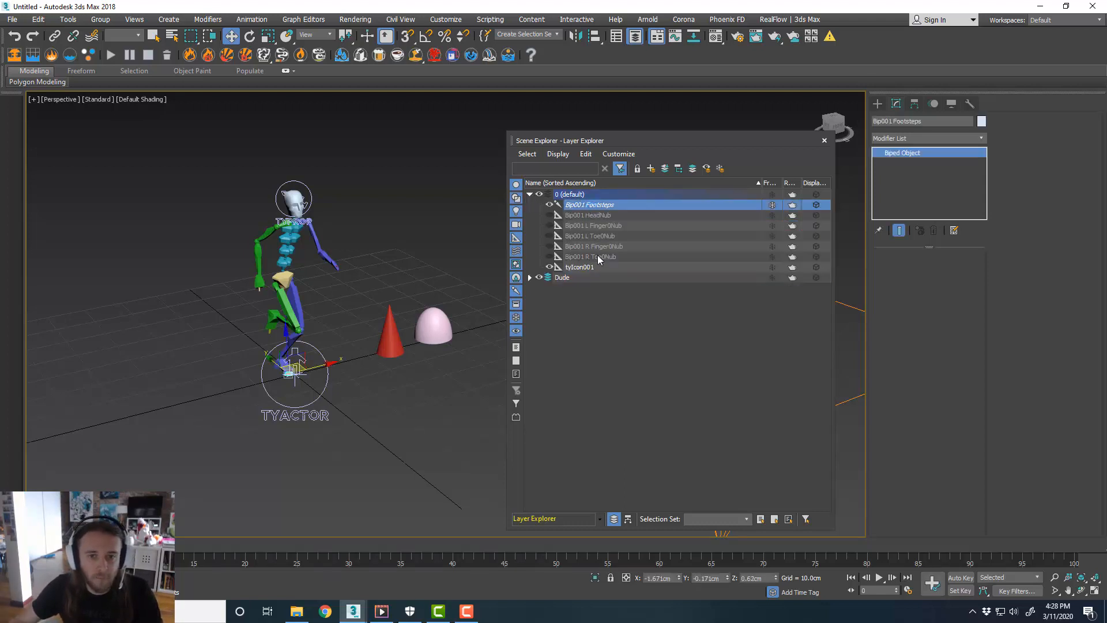
left_click(597, 258, "shift")
left_click_drag(597, 257, 586, 279)
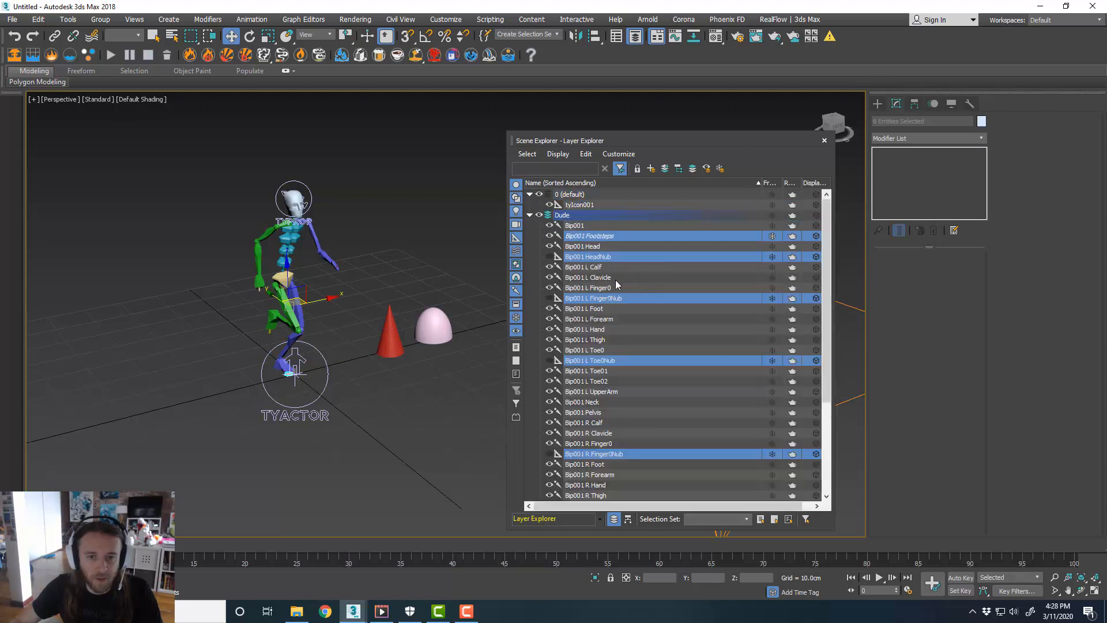
left_click(530, 215)
left_click(589, 257)
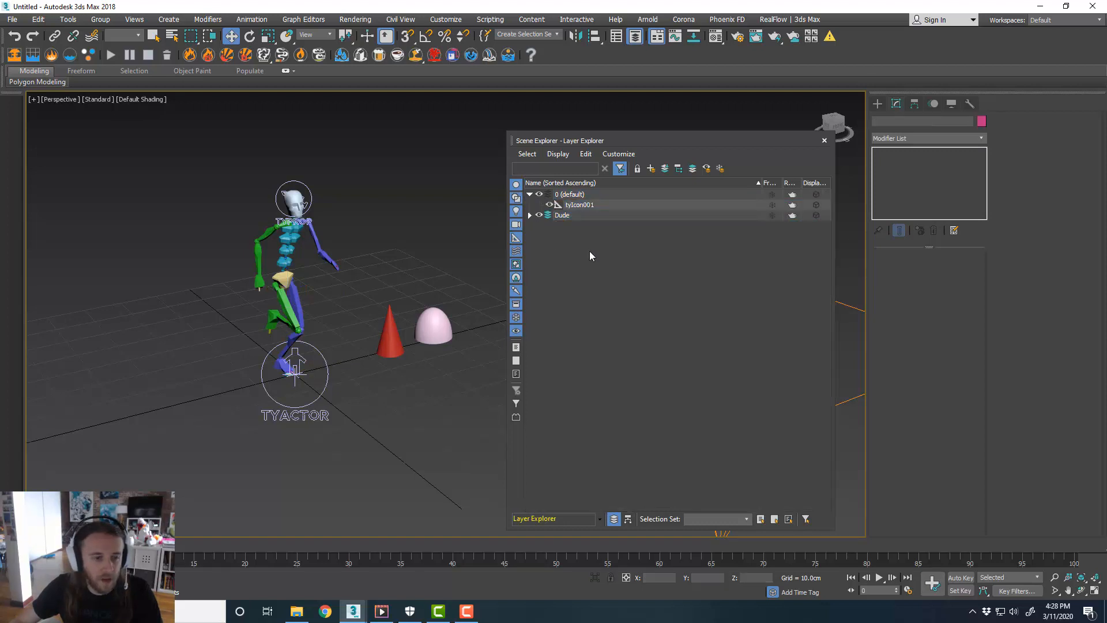
Move the tyActor to the default layer as the active layer and close the Layer Explorer.
left_click(318, 355)
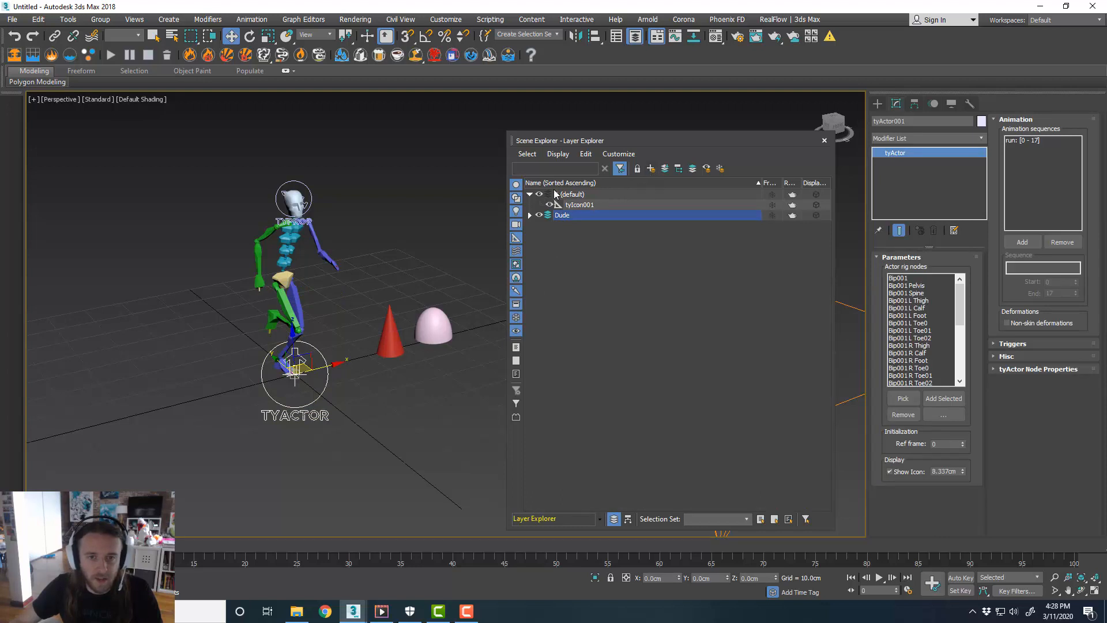
left_click(664, 169)
left_click(588, 272)
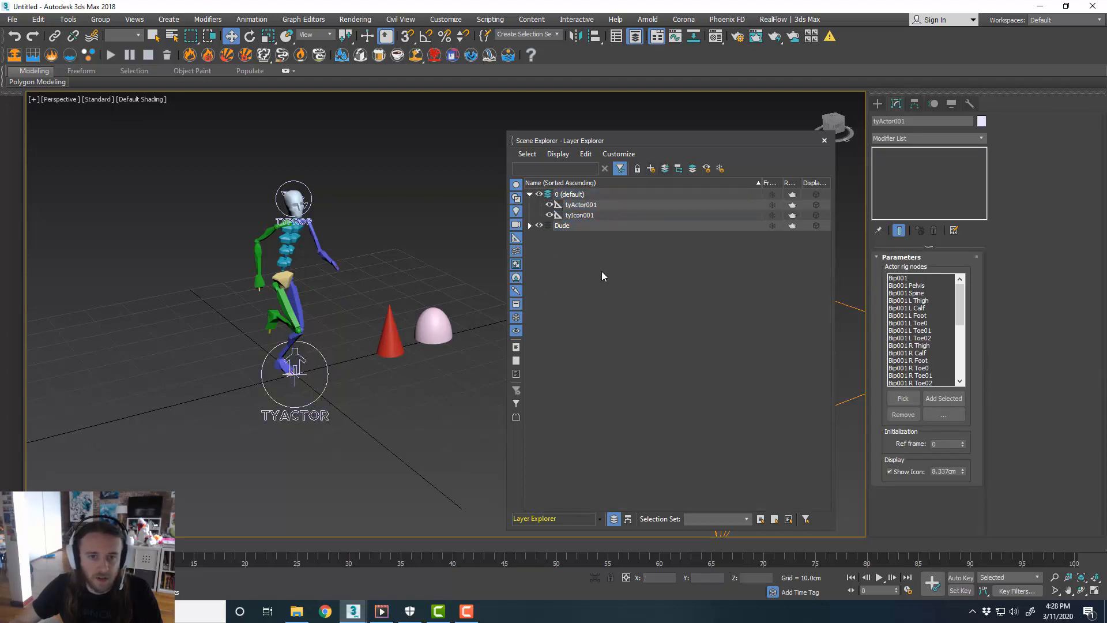
left_click(824, 141)
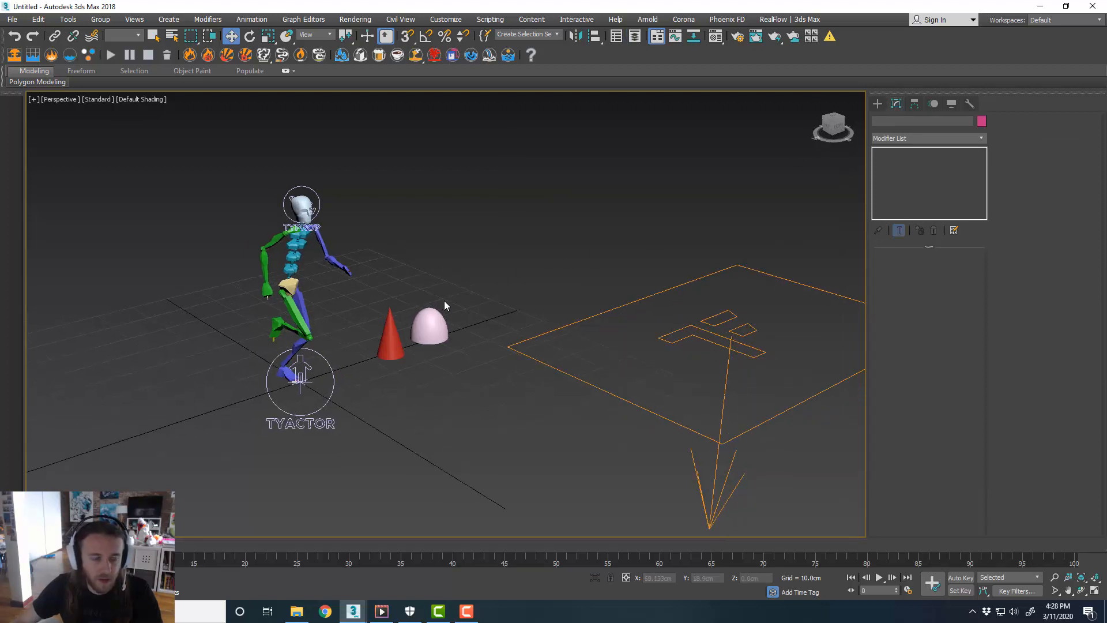
Move the tyIcon beside the biped's feet, to about X 51 cm and Y -37 cm, and deselect it.
scroll(444, 300, "down", 3)
scroll(469, 317, "up", 2)
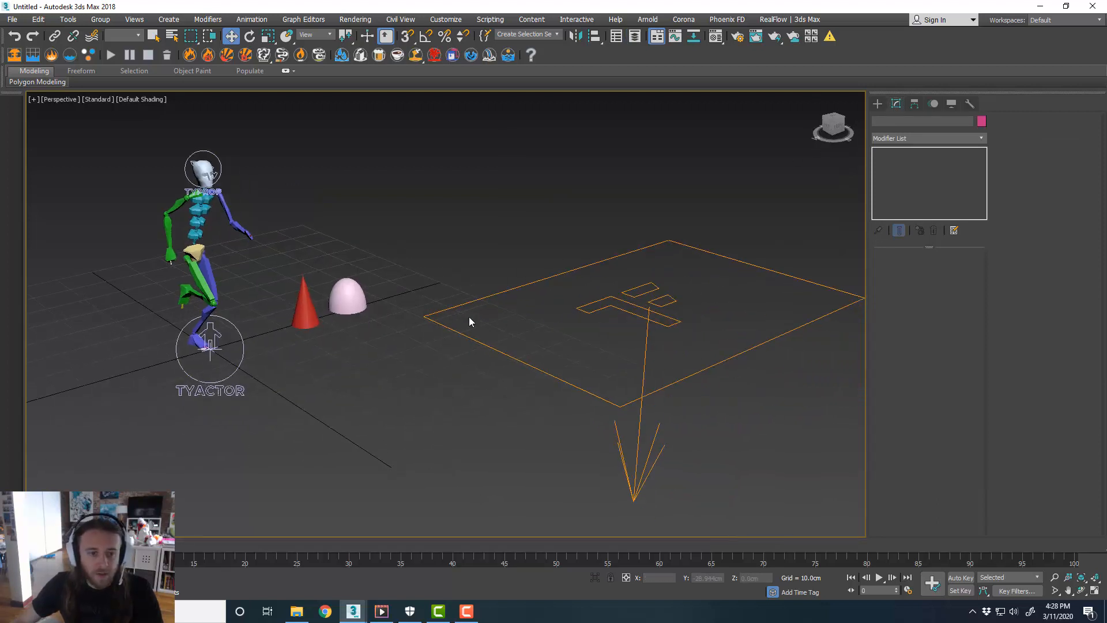
scroll(489, 328, "down", 3)
left_click(576, 298)
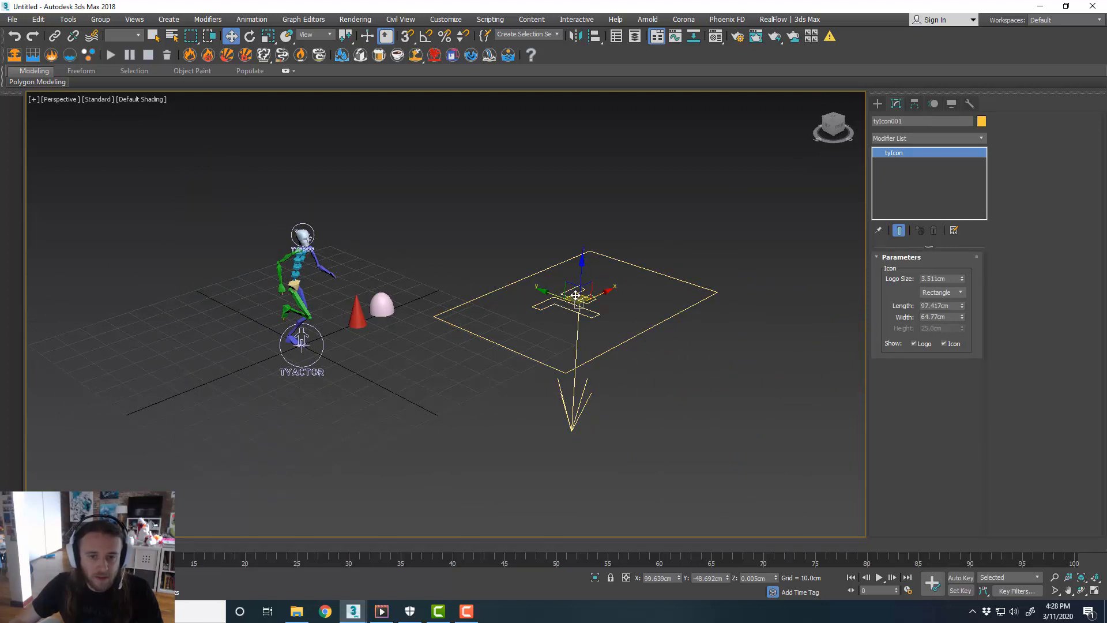
left_click_drag(577, 298, 455, 352)
middle_click_drag(513, 379, 505, 369)
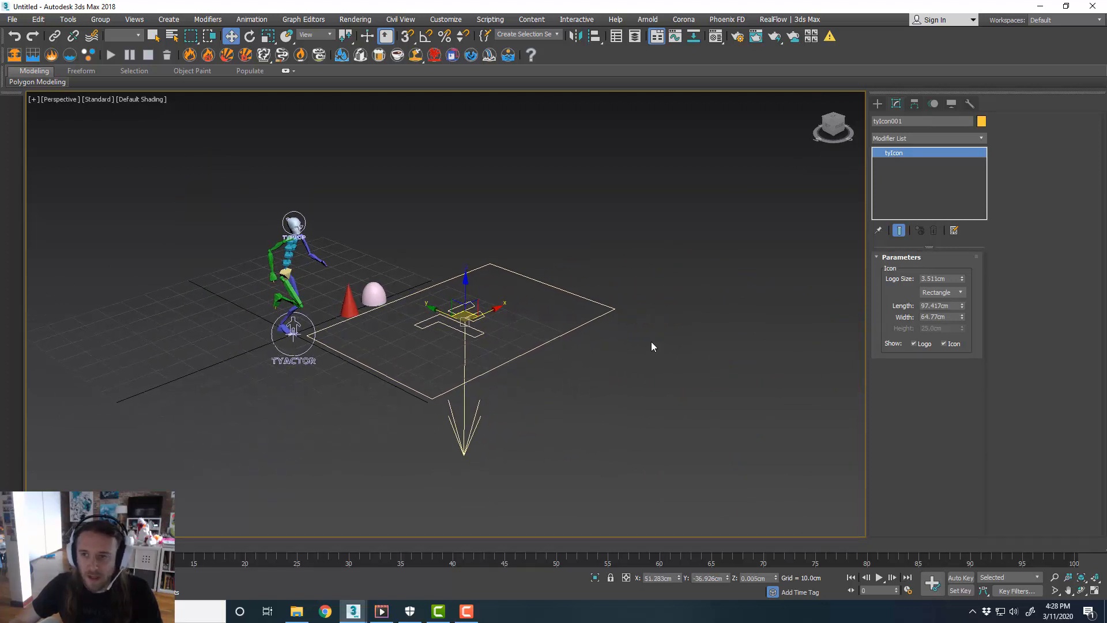
left_click(652, 346)
Create a tyFlow object on the ground in front of the tyActor, at about X -27 cm and Y -43 cm.
left_click(878, 104)
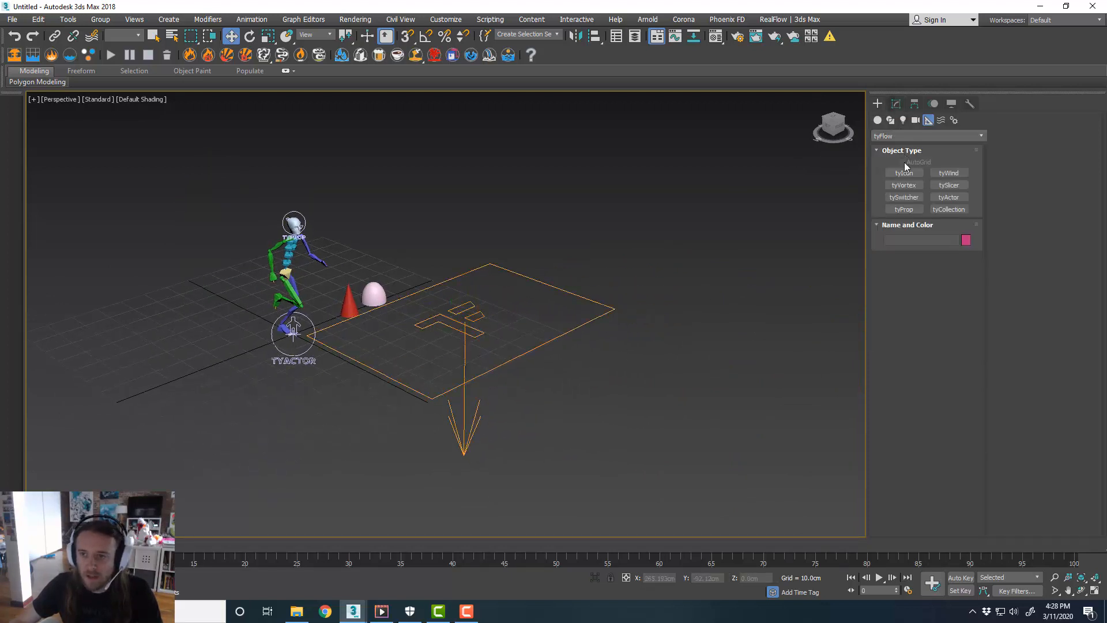
left_click(878, 121)
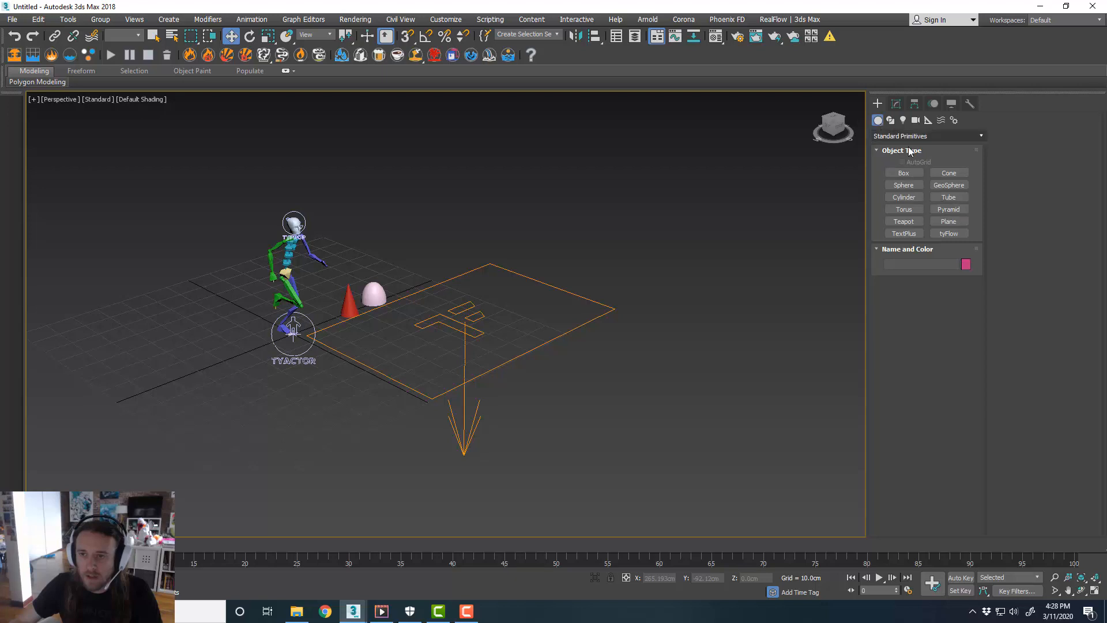
left_click(950, 234)
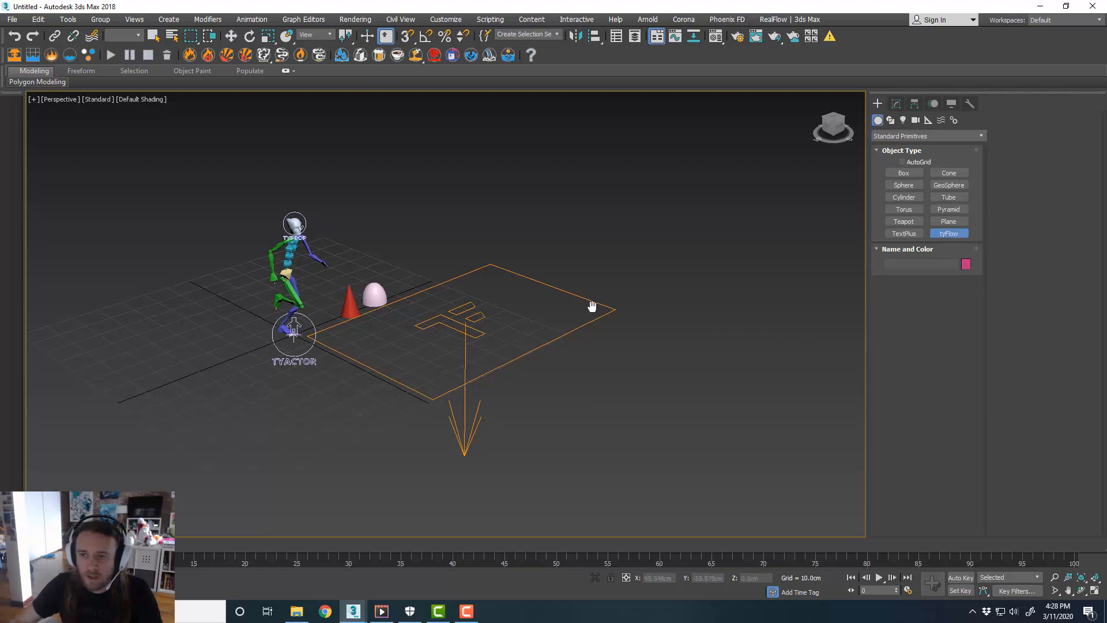
middle_click_drag(593, 309, 612, 322)
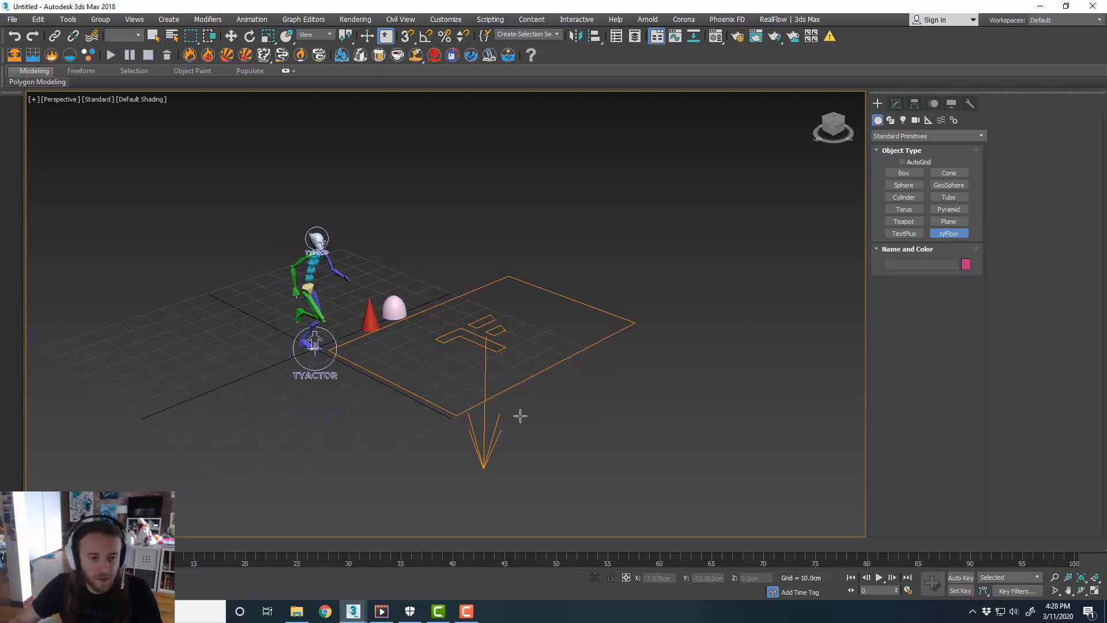
left_click_drag(333, 418, 348, 386)
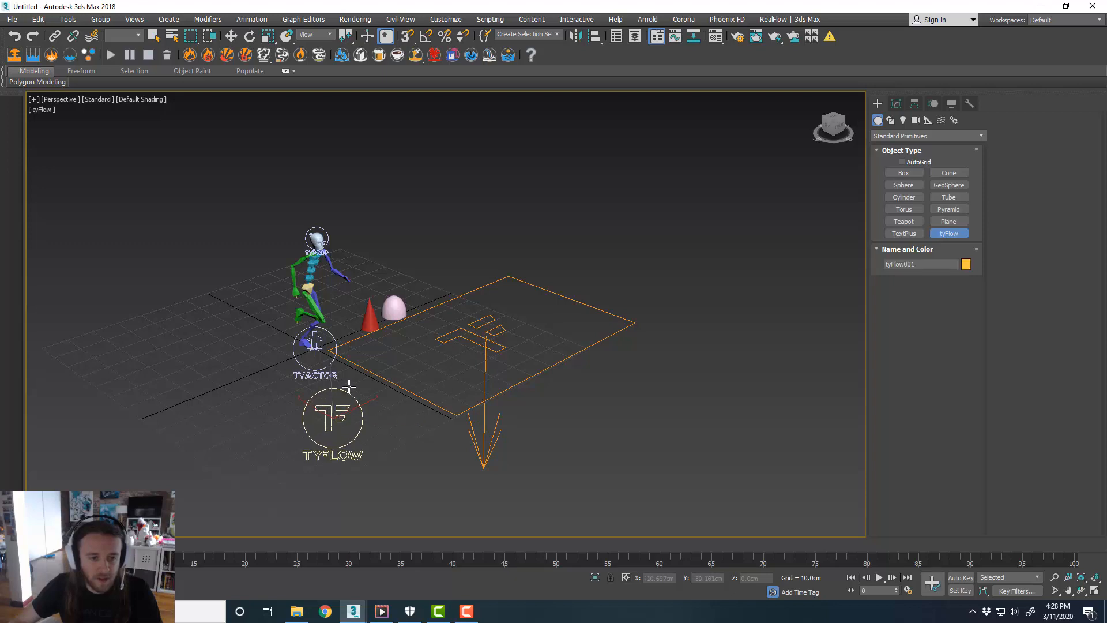
key("w")
middle_click_drag(415, 338, 436, 351)
Open the tyFlow object's editor beside the rig and enlarge the window and its operator list.
left_click(896, 103)
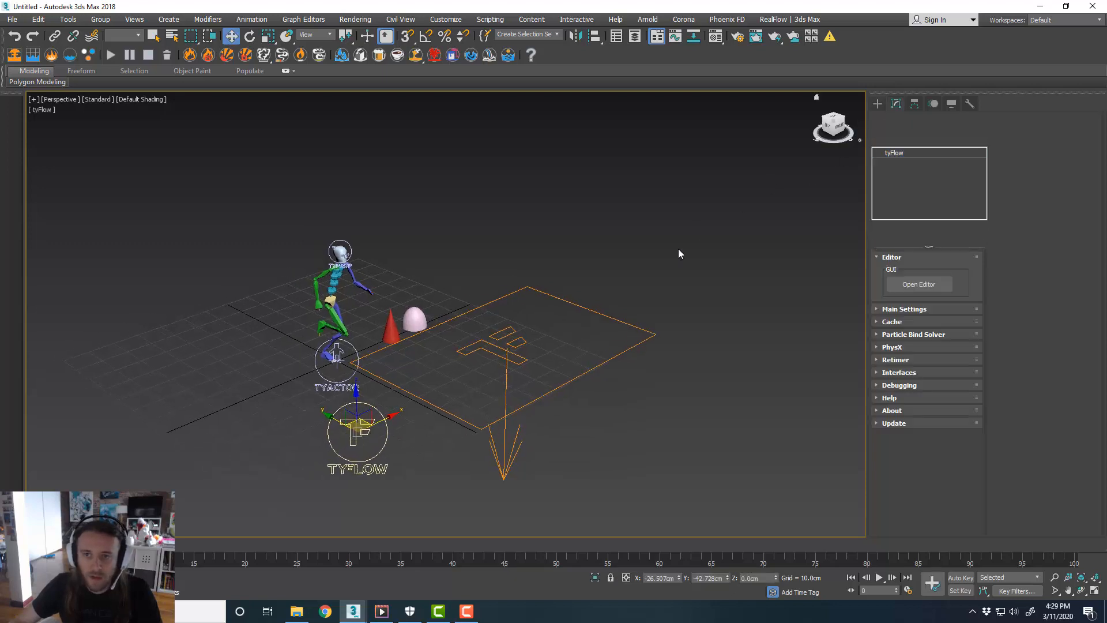
middle_click_drag(600, 269, 388, 257)
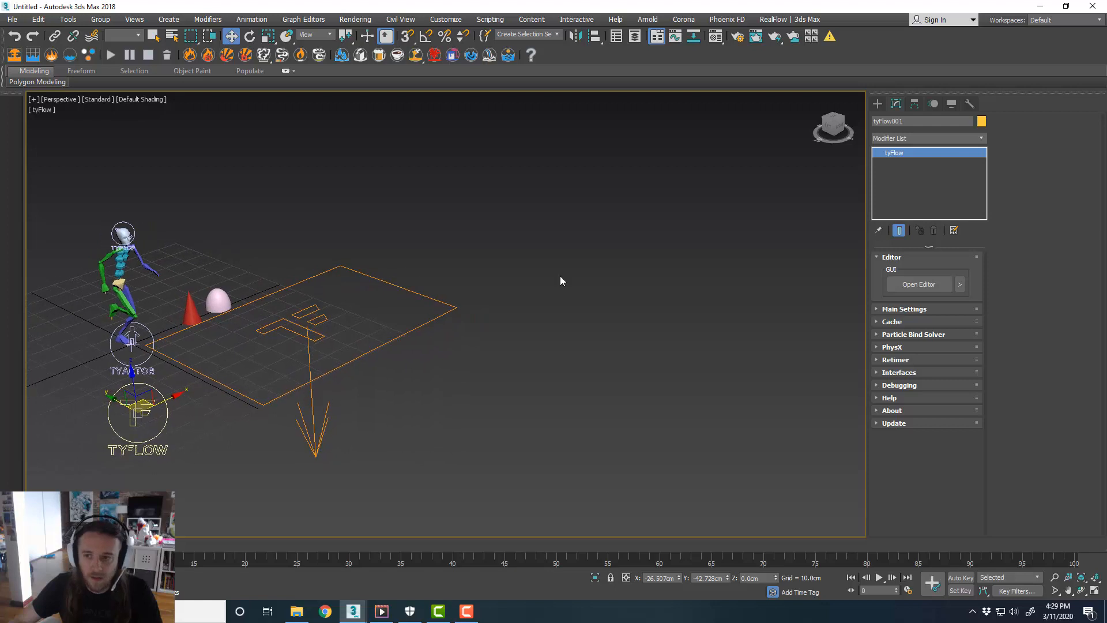
left_click(919, 284)
left_click_drag(631, 75, 794, 42)
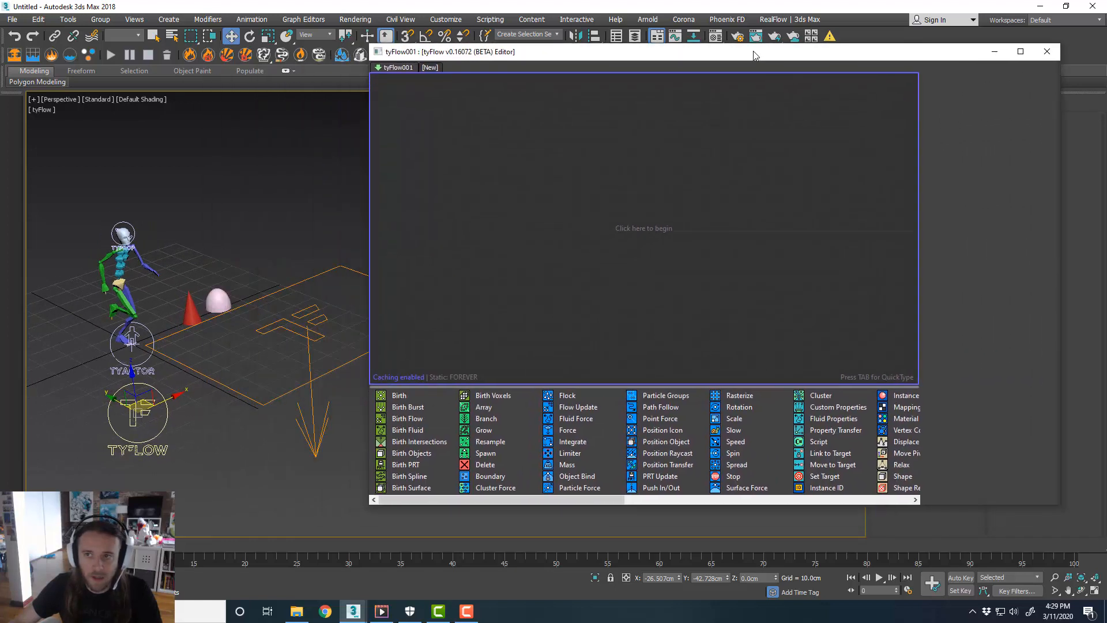
left_click_drag(696, 495, 696, 574)
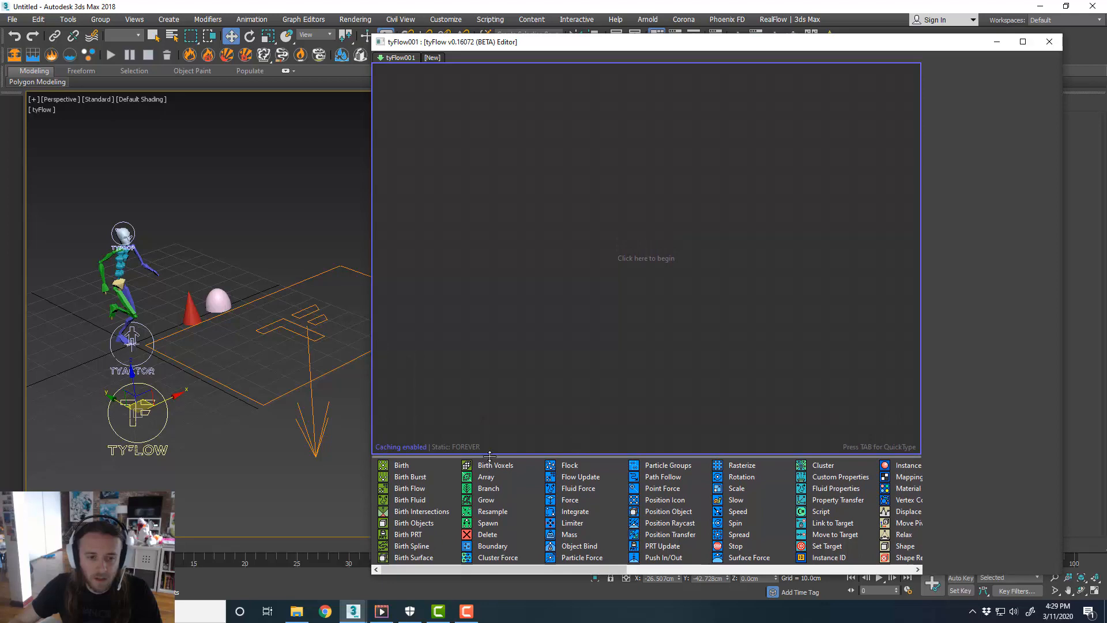
left_click_drag(489, 455, 495, 398)
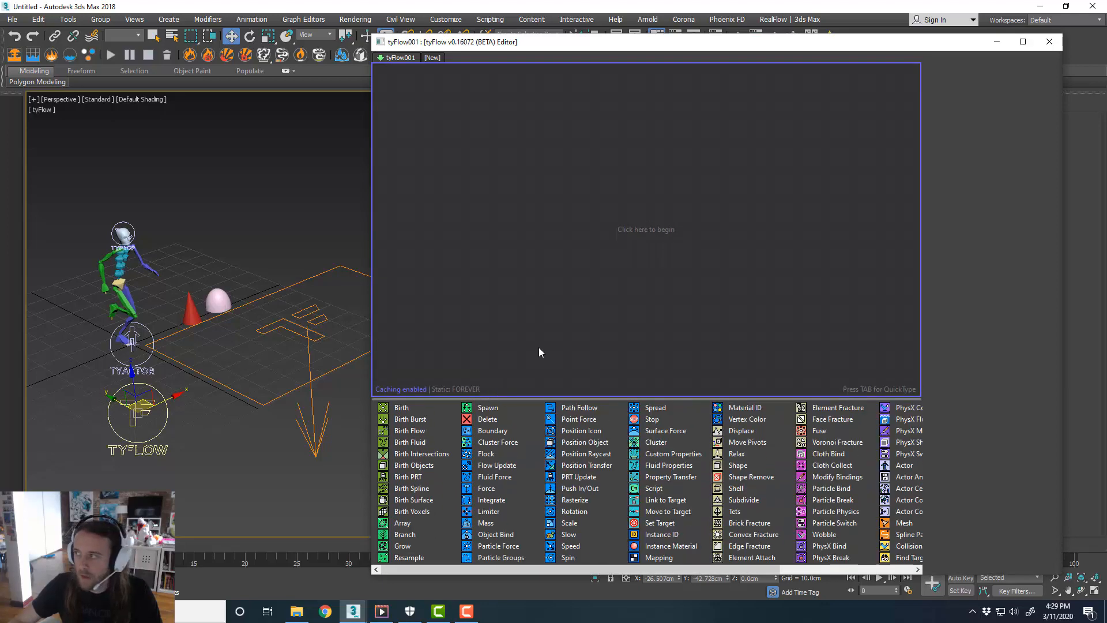
Create an event with a Birth operator and set its end frame to 0 and its total to 1 particle.
left_click_drag(404, 407, 535, 155)
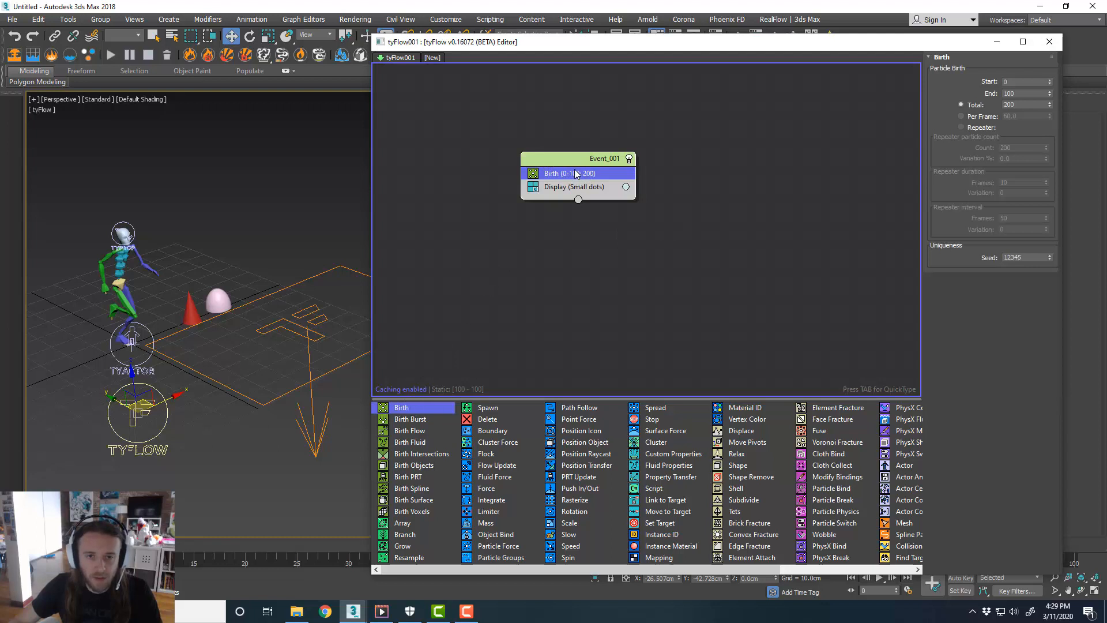
left_click_drag(574, 161, 574, 161)
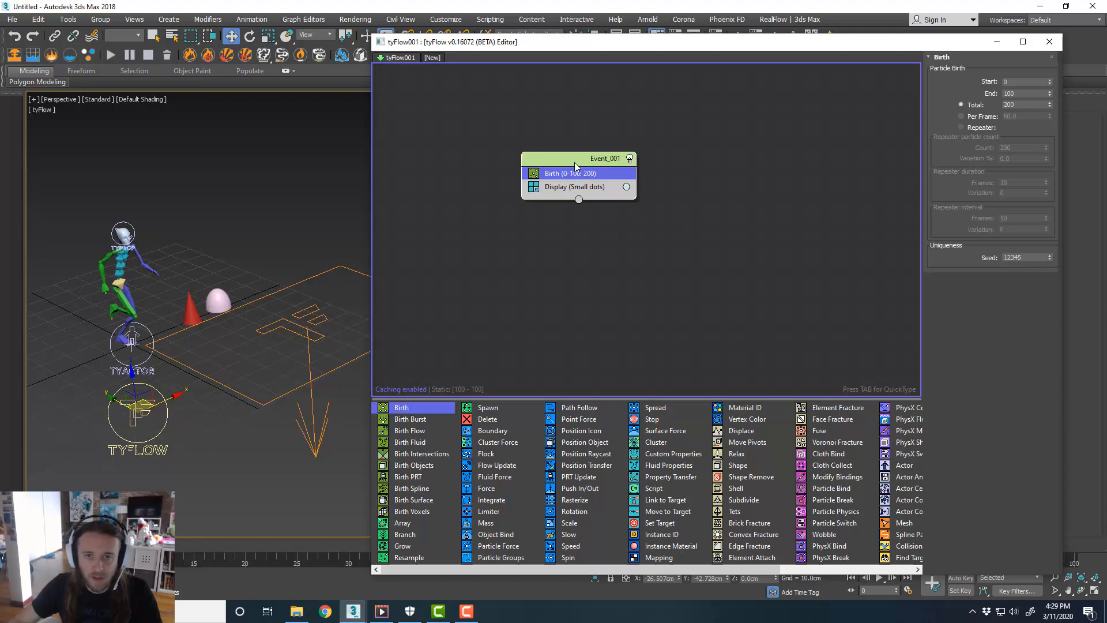
double_click(1018, 93)
type("0")
key("Tab")
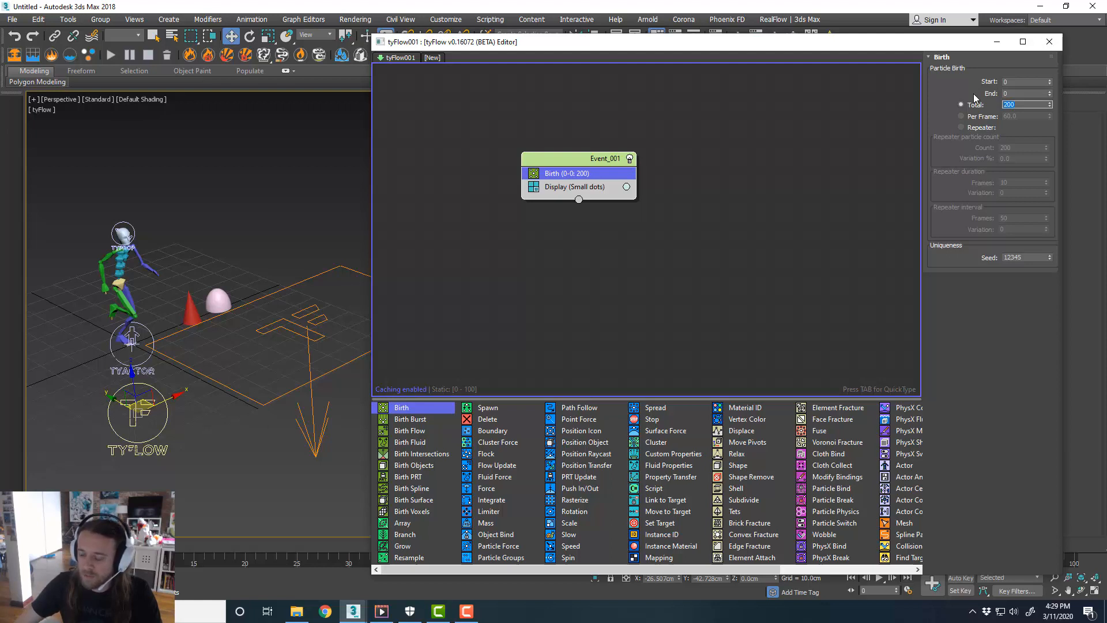
type("1")
key("Tab")
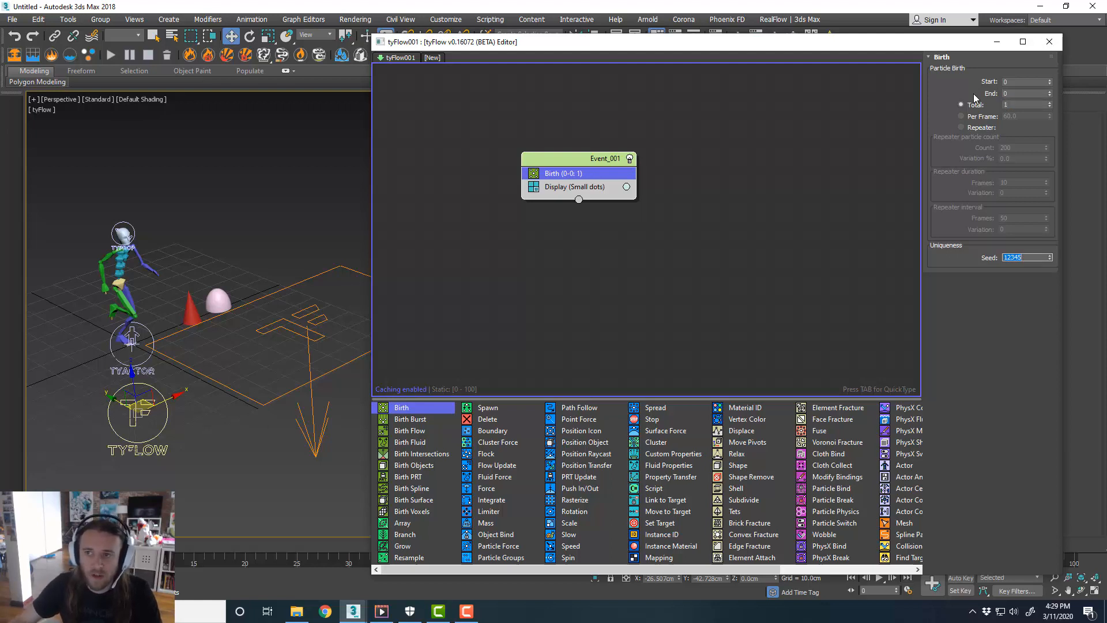
Set the Display operator of the birth event to show Geometry.
left_click(582, 186)
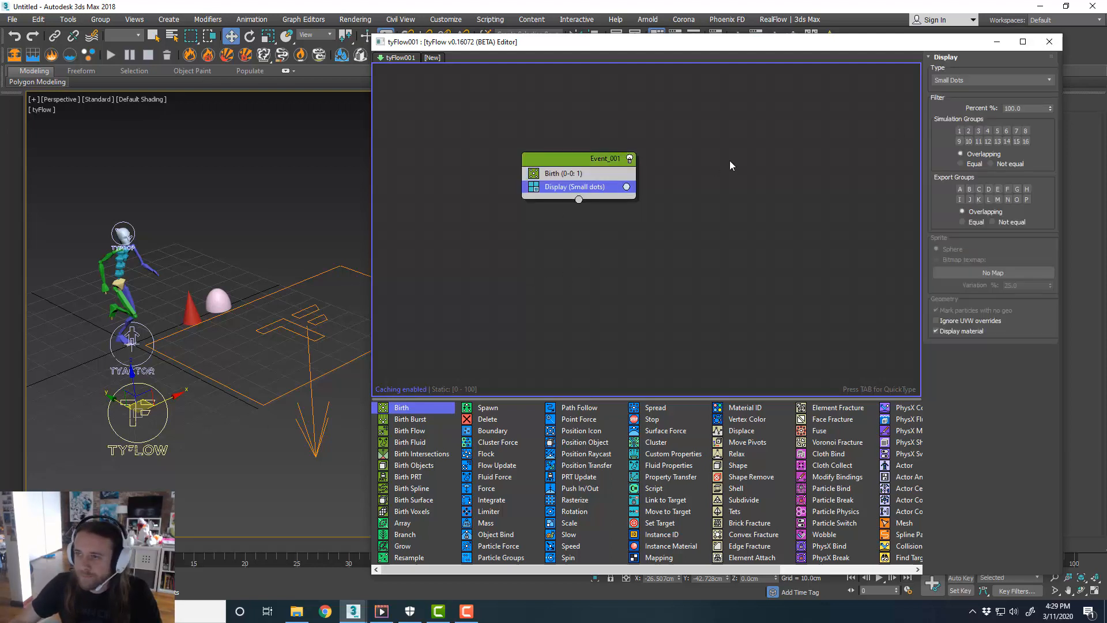
left_click(959, 81)
left_click(951, 135)
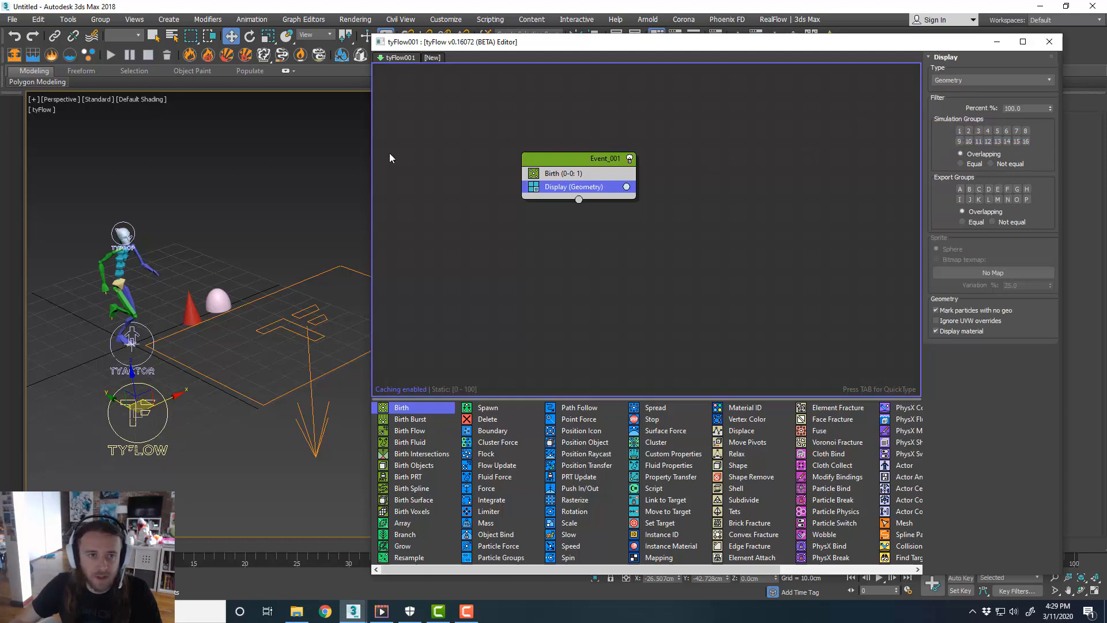
Narrow the tyFlow editor window to uncover more of the viewport around the biped.
left_click(372, 155)
left_click_drag(370, 153, 442, 164)
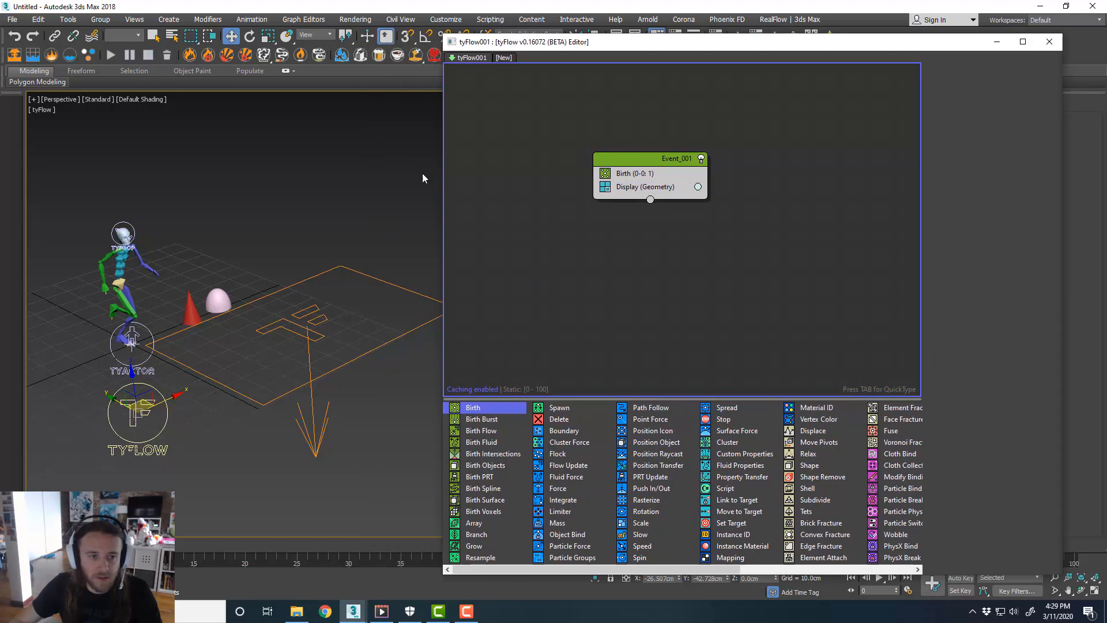
middle_click_drag(342, 232, 369, 232, "alt")
middle_click_drag(288, 234, 378, 243)
scroll(291, 297, "up", 3)
middle_click_drag(291, 297, 303, 277, "alt")
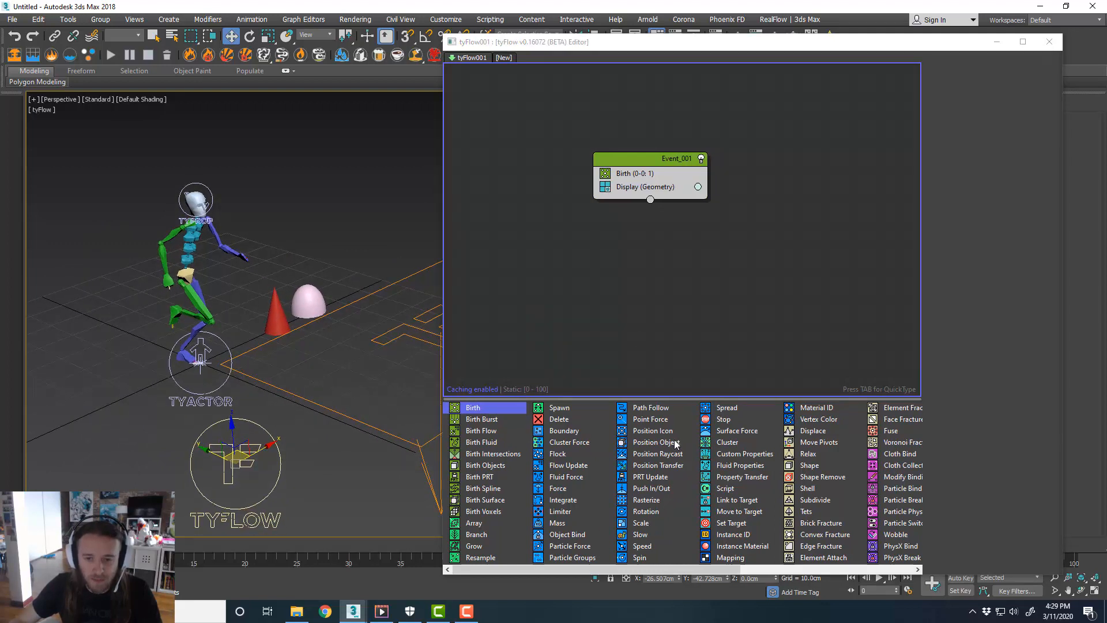
Add a Position Icon operator to the birth event, assign the scene's tyIcon to it and set its location to Pivot.
left_click_drag(663, 432, 658, 182)
left_click(399, 342)
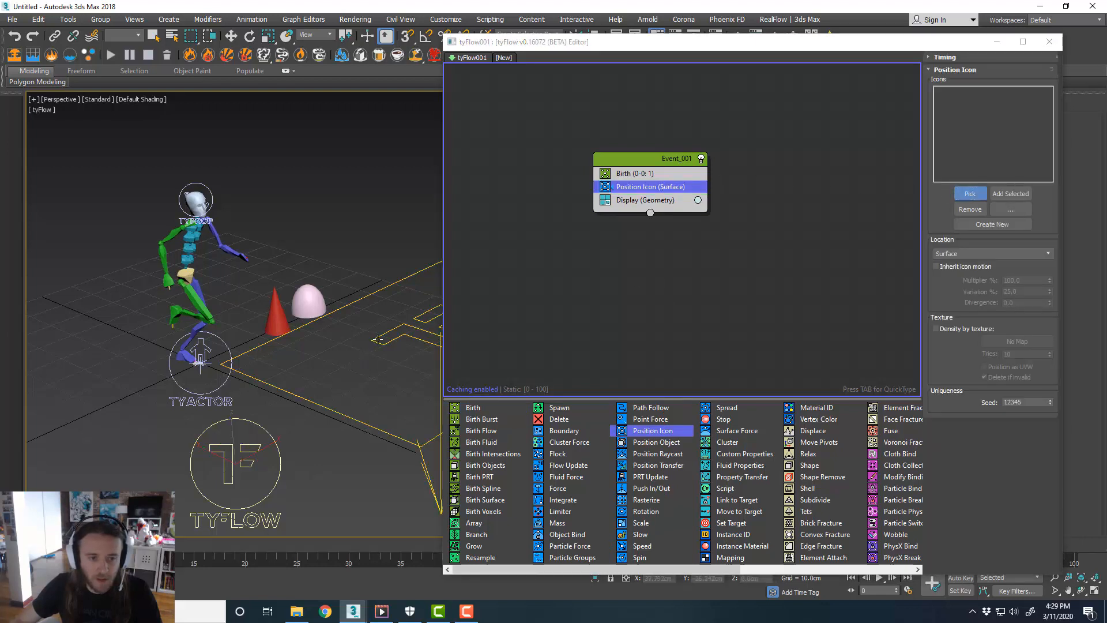
middle_click_drag(397, 387, 322, 384)
left_click(977, 256)
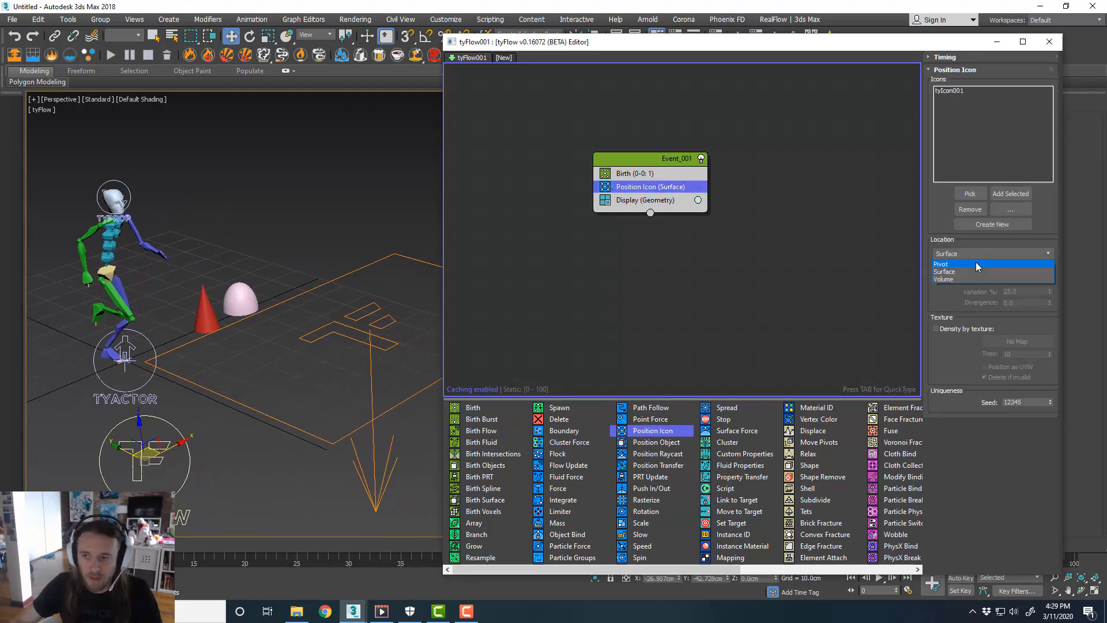
left_click(977, 268)
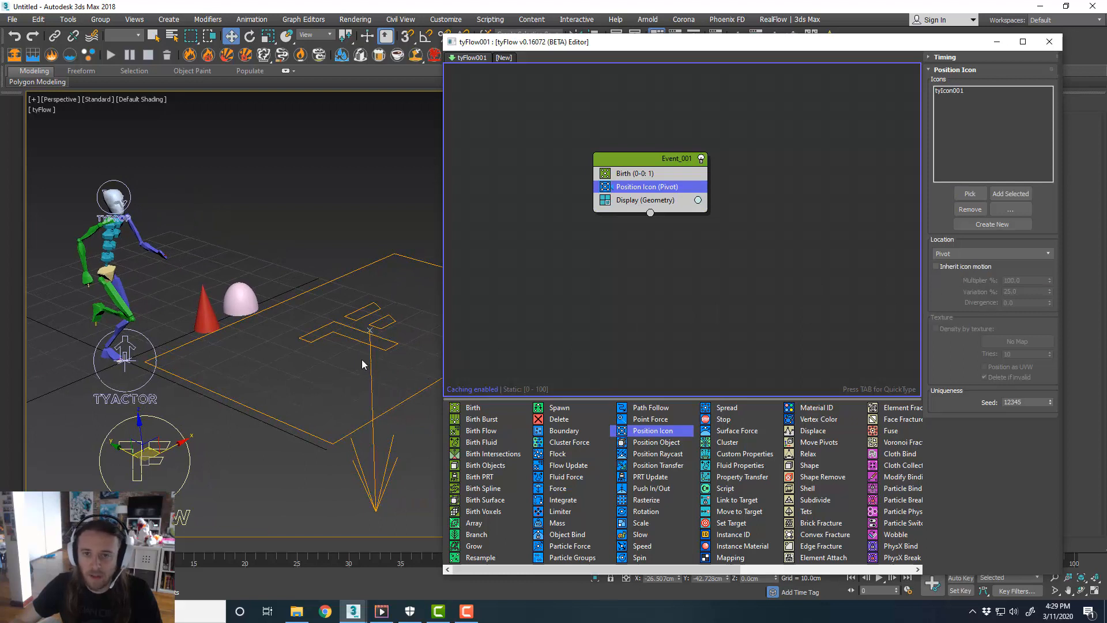
middle_click_drag(363, 364, 370, 364)
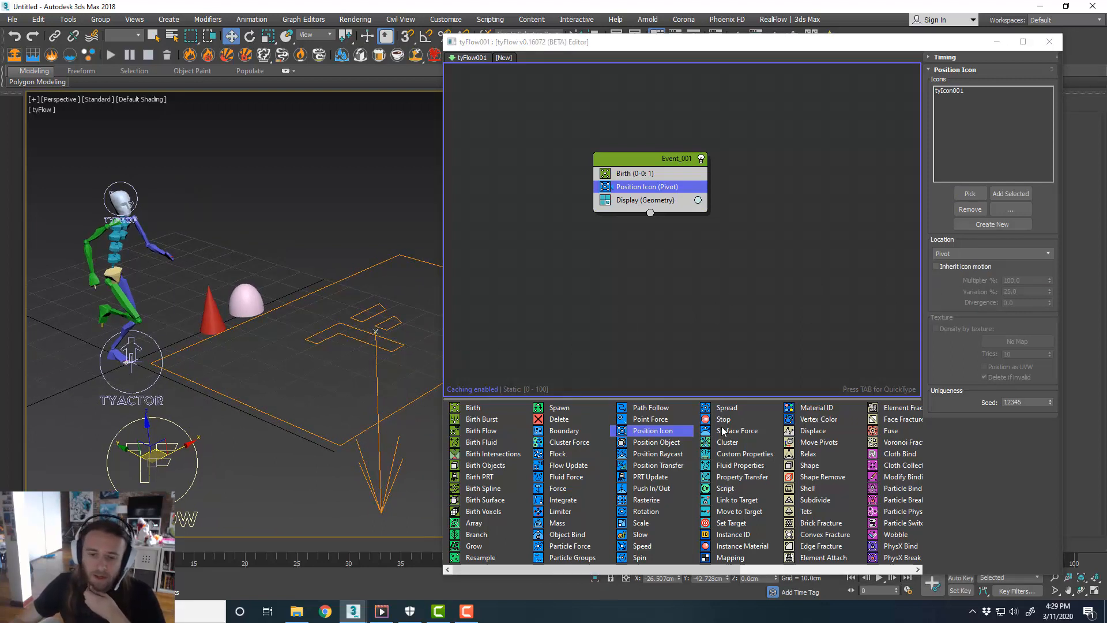
Add an Actor operator below Position Icon, remove its empty entry and assign the running biped's tyActor to it.
scroll(723, 438, "down", 3)
left_click_drag(723, 467, 704, 272)
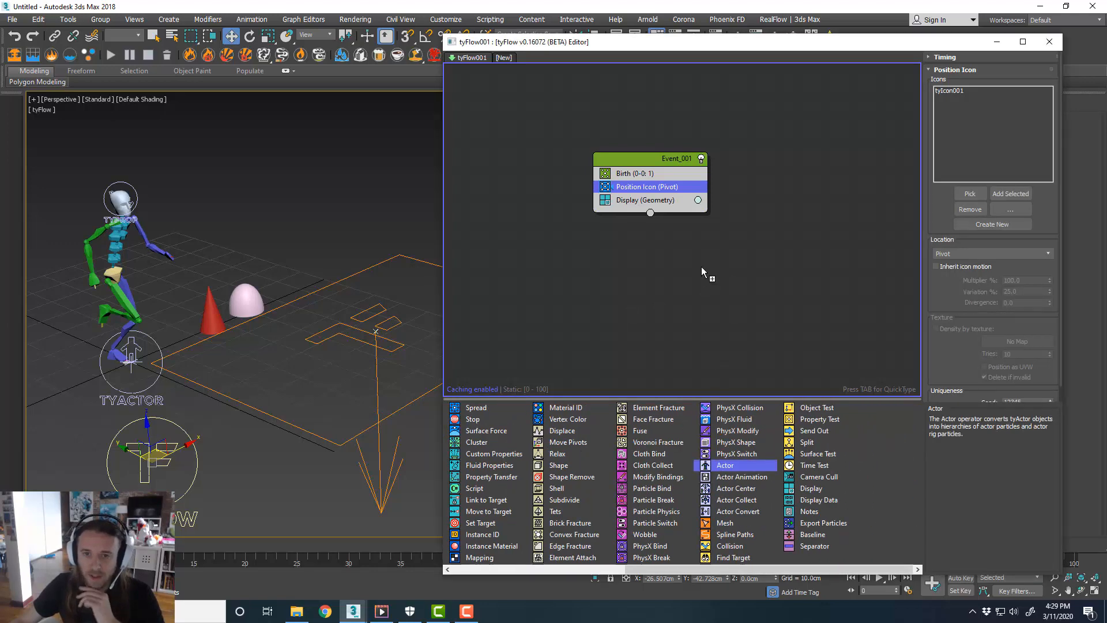
left_click_drag(678, 200, 679, 199)
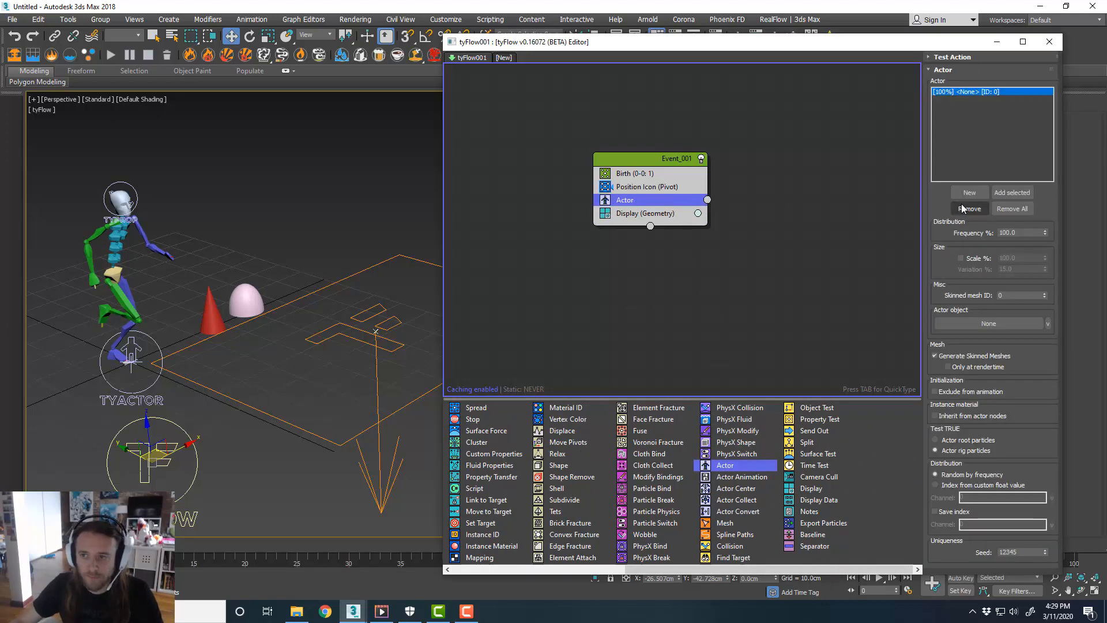
left_click(131, 359)
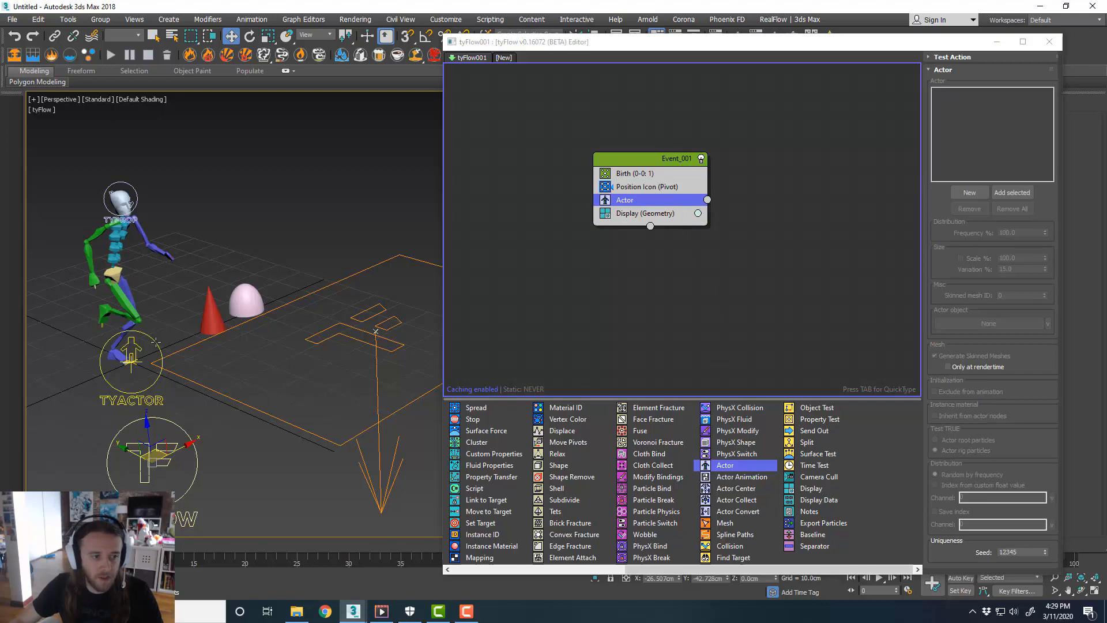
left_click(1010, 194)
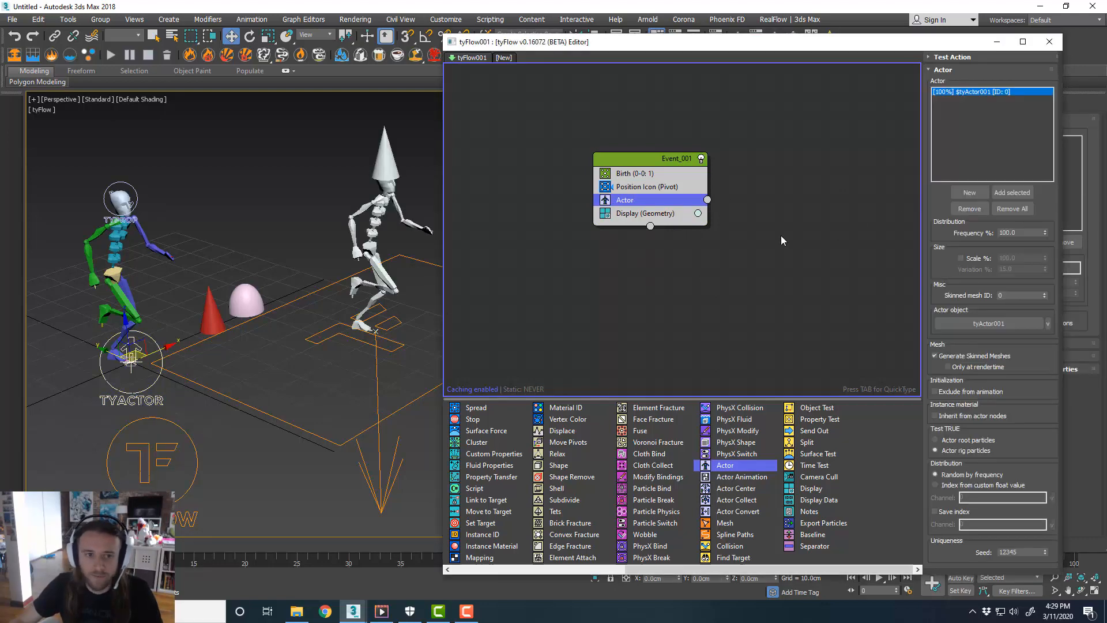
middle_click_drag(356, 239, 348, 249)
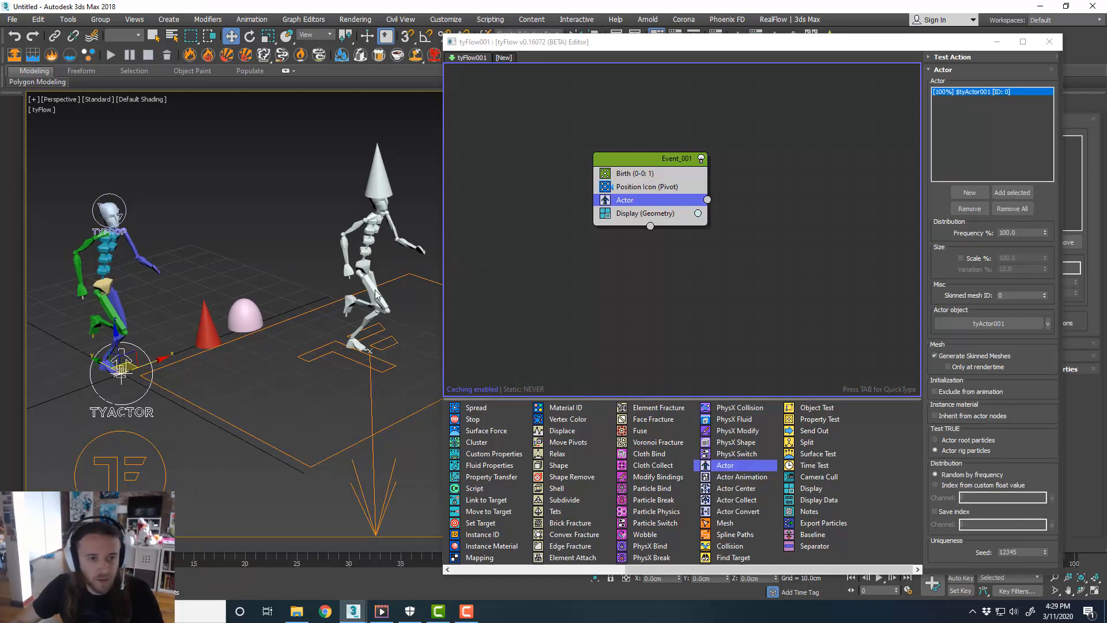
middle_click_drag(287, 258, 296, 258)
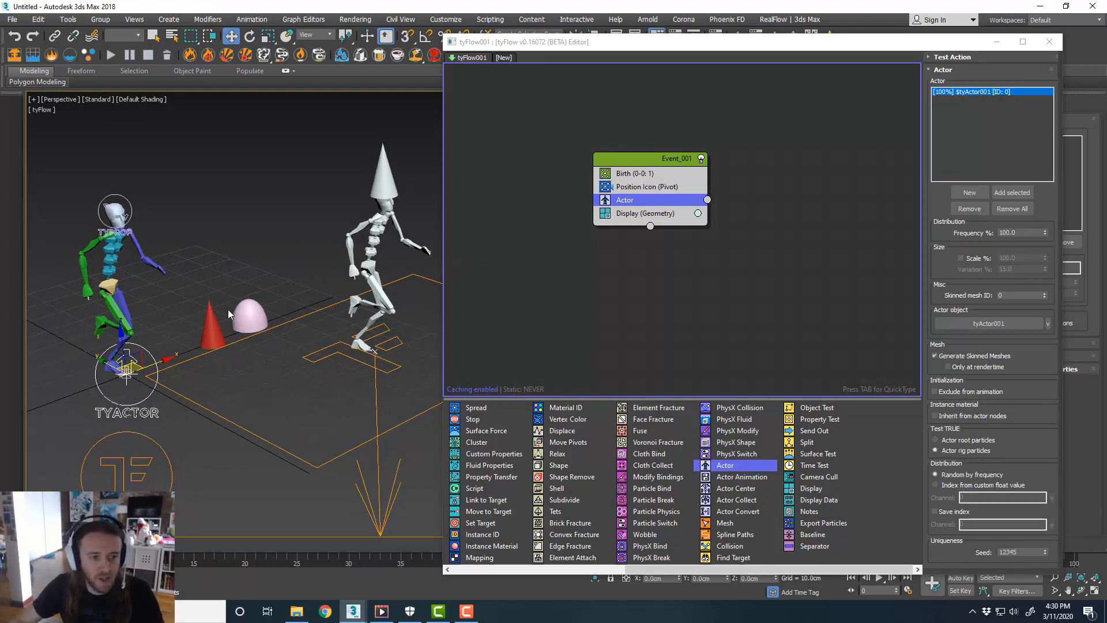
middle_click_drag(360, 358, 369, 338)
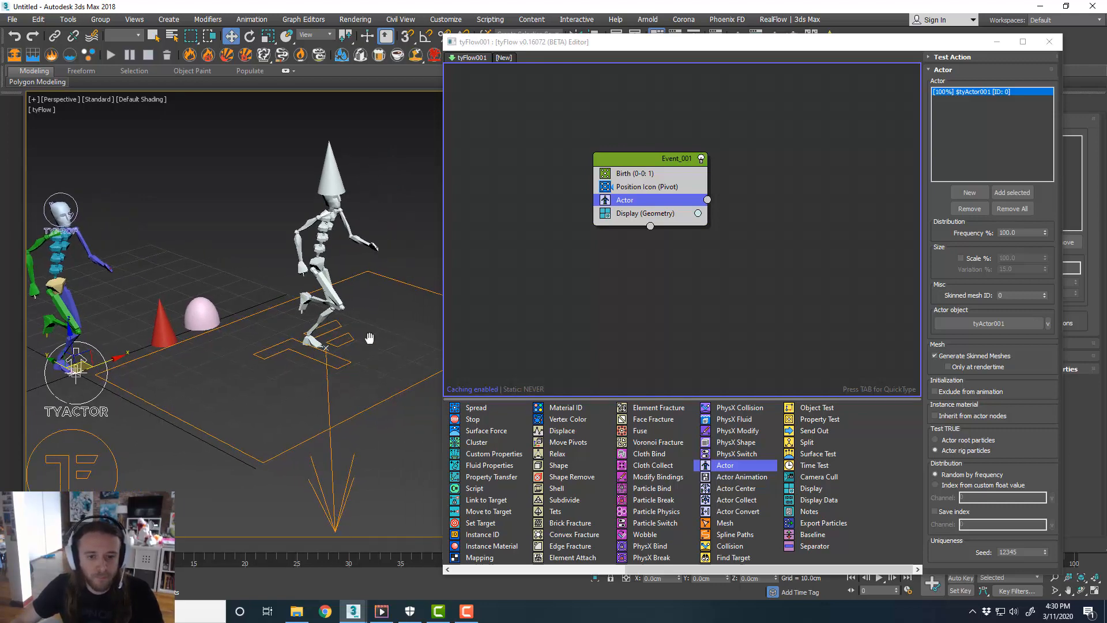
Set the Birth operator's total to 2 particles and the Position Icon location to Surface.
left_click(663, 173)
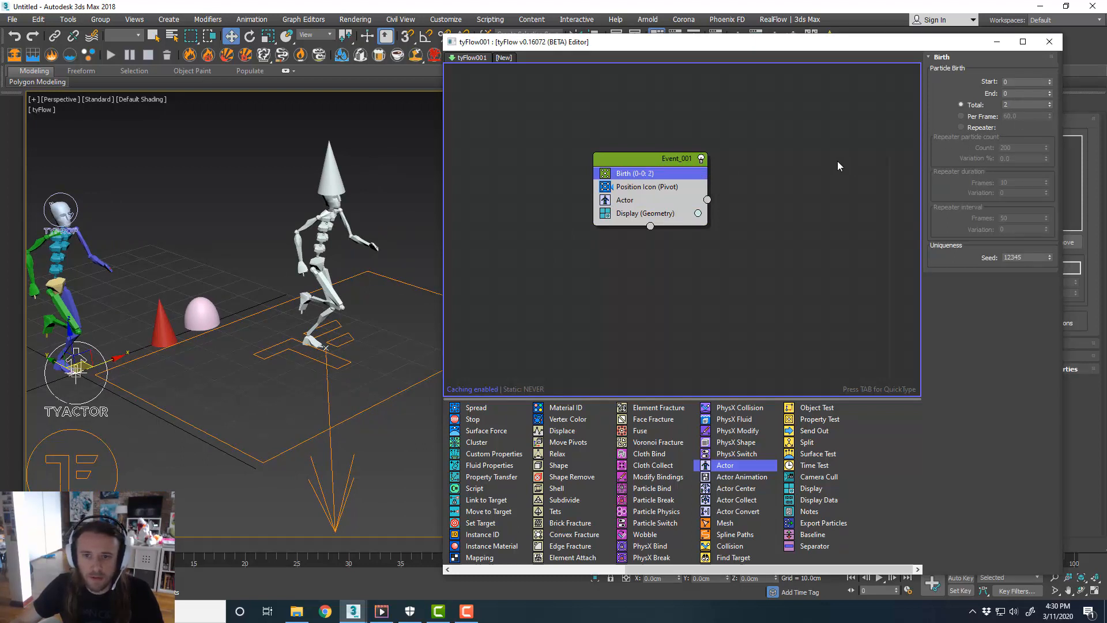
left_click(655, 188)
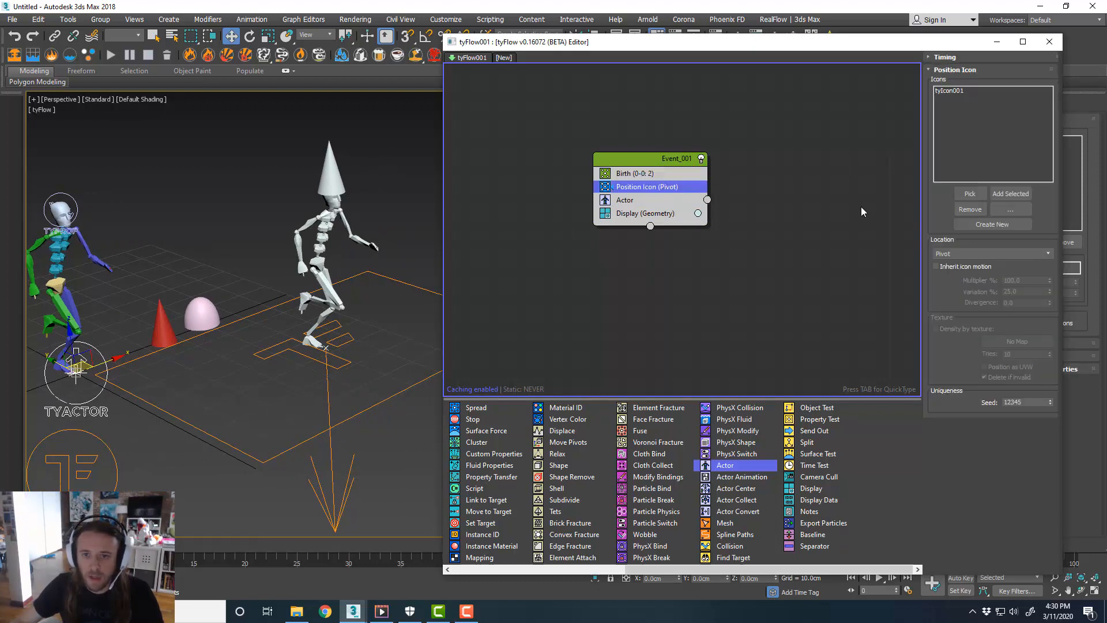
left_click(993, 253)
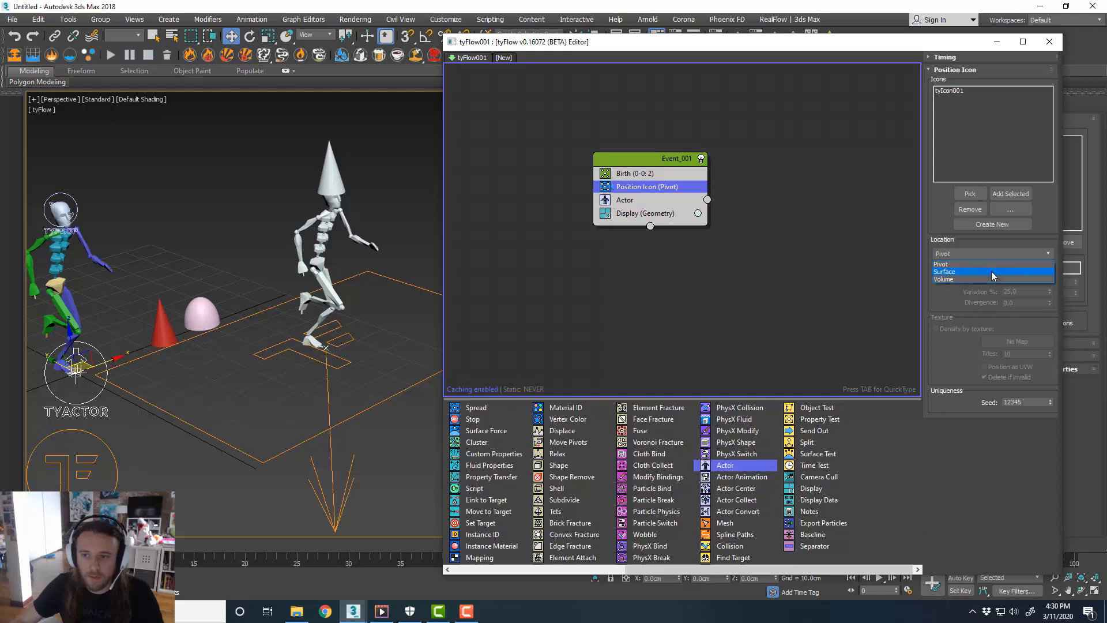
left_click(991, 271)
middle_click_drag(323, 254, 275, 275)
scroll(265, 259, "down", 3)
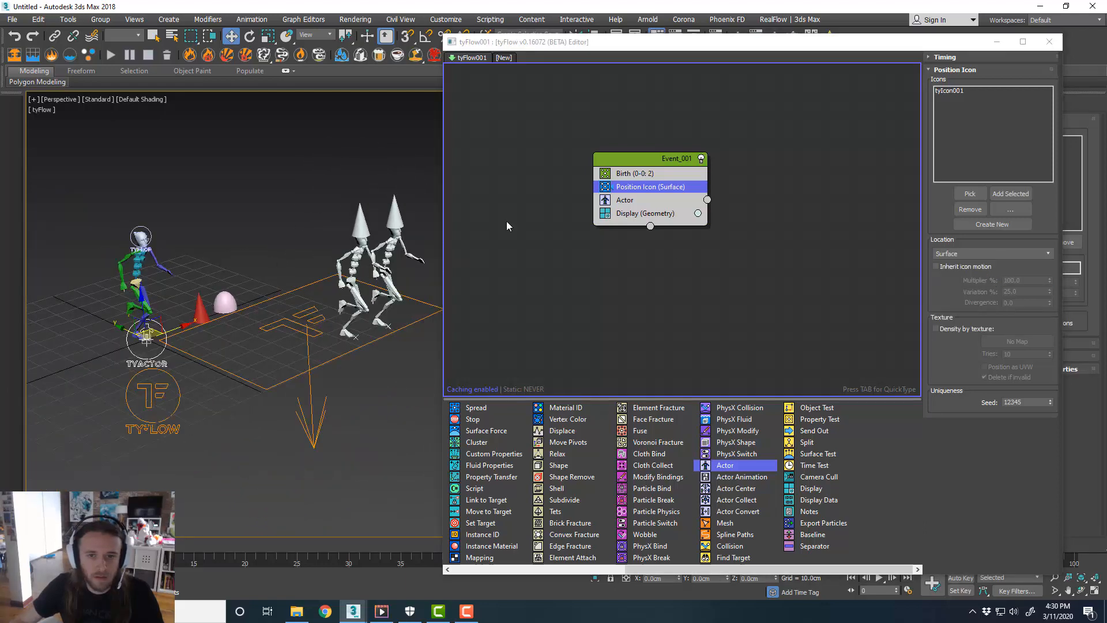
Raise the Birth operator's total to 8 particles and inspect the hats across the group of actors.
left_click(684, 175)
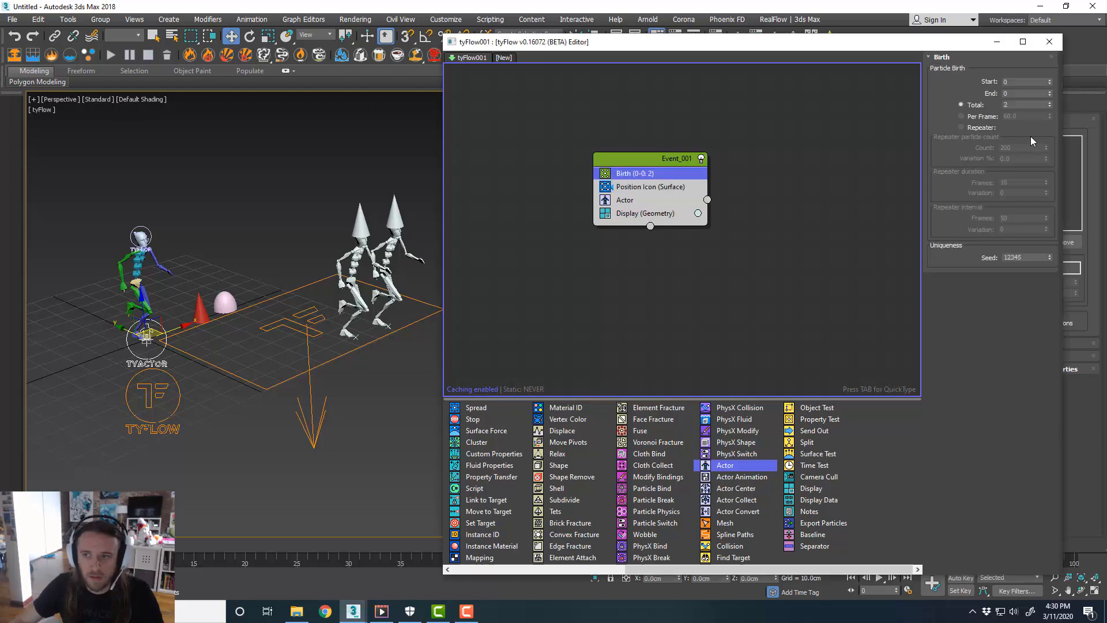
left_click(1049, 102)
left_click(1050, 102)
left_click(1049, 102)
left_click(1050, 102)
left_click(1049, 102)
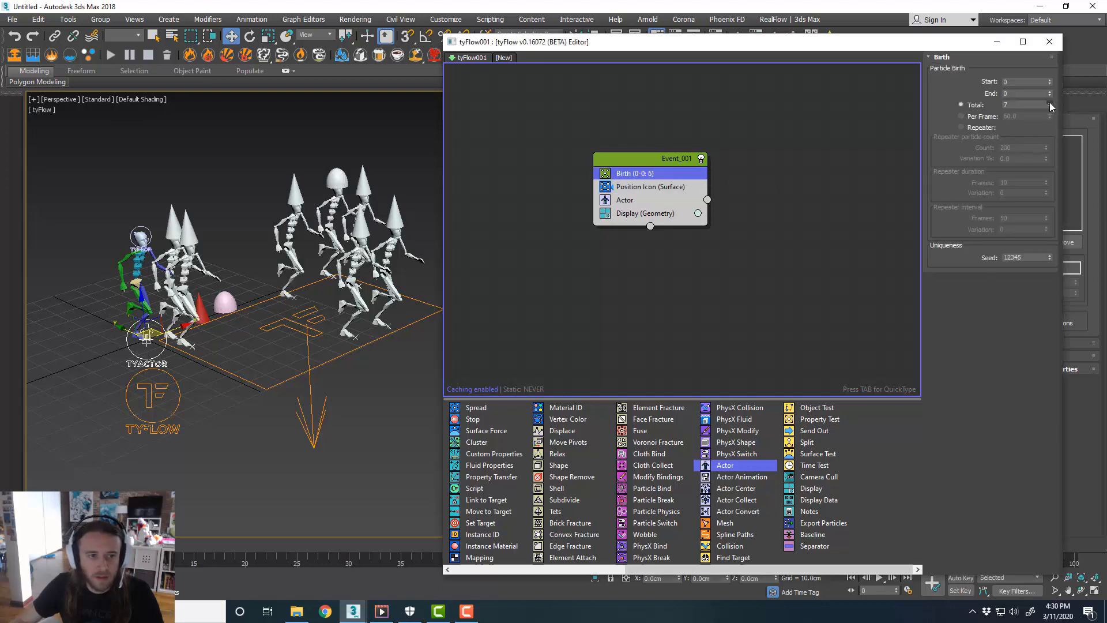
left_click(1049, 102)
scroll(320, 185, "up", 2)
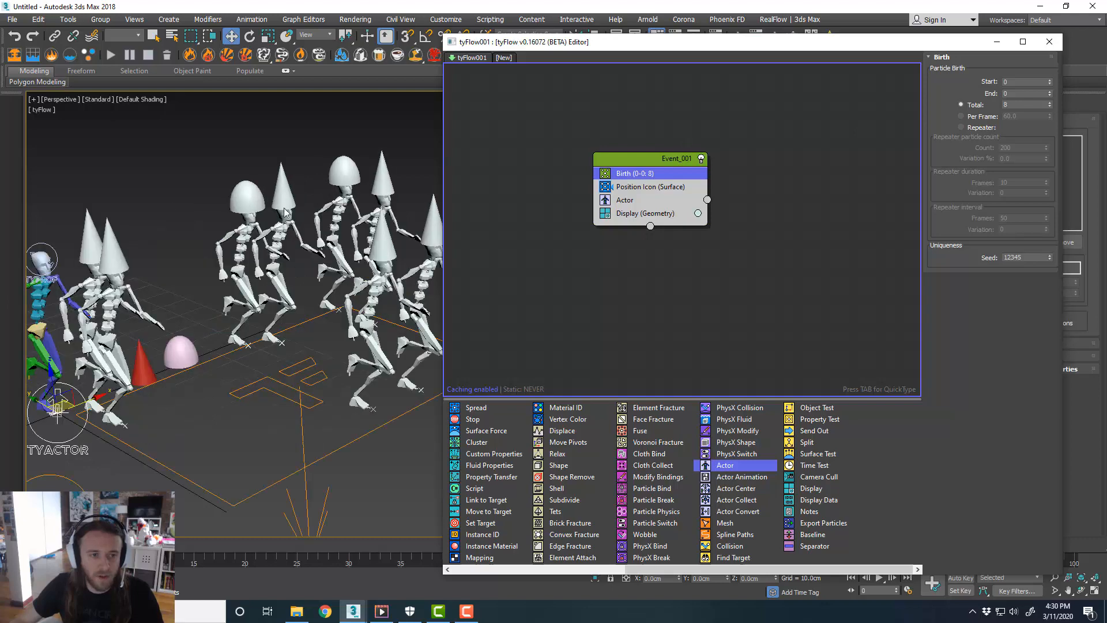
middle_click_drag(278, 211, 299, 205, "alt")
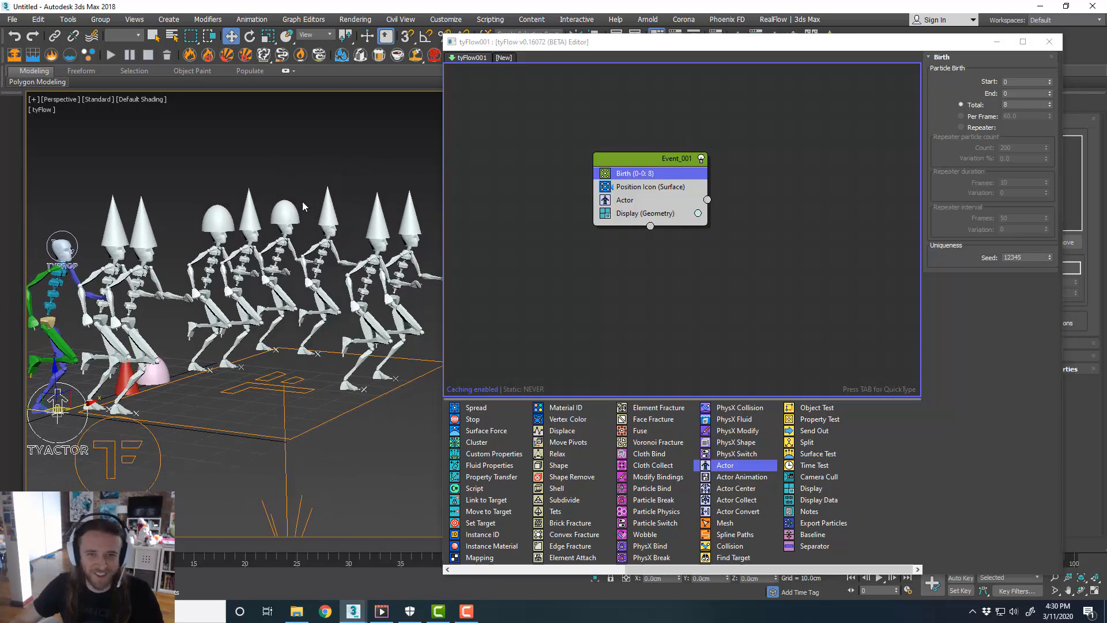
scroll(273, 229, "up", 3)
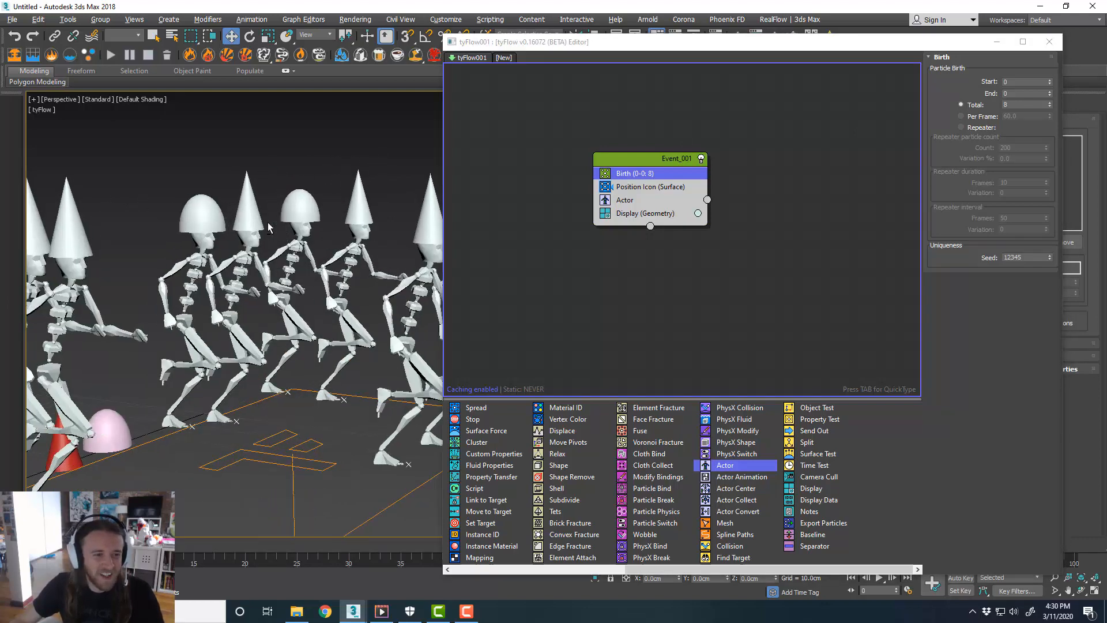
scroll(269, 226, "down", 5)
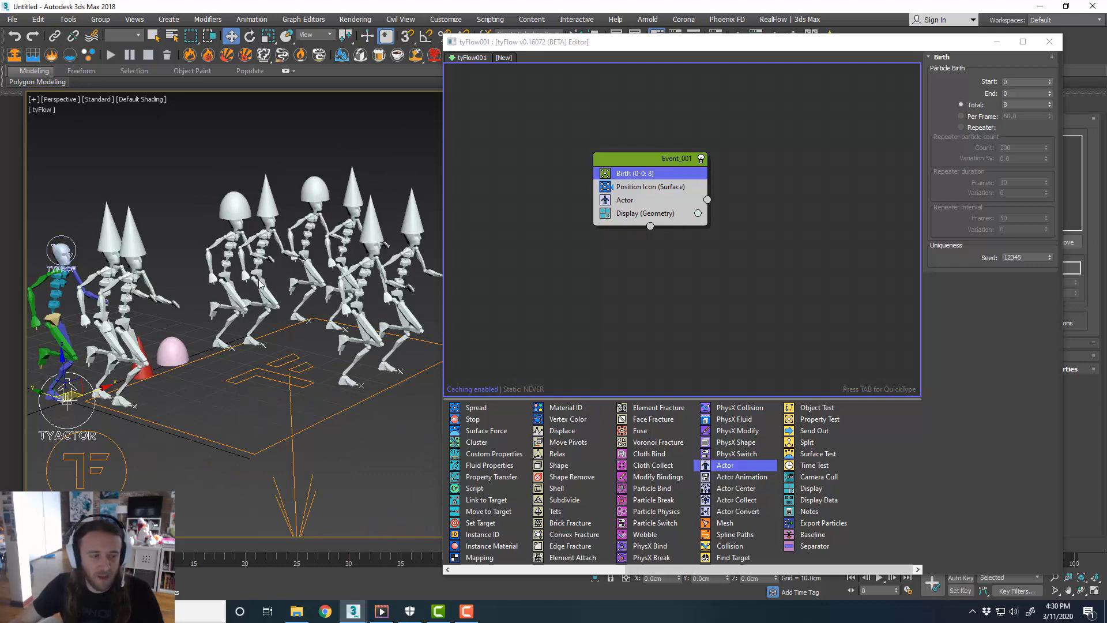
middle_click_drag(260, 283, 276, 288)
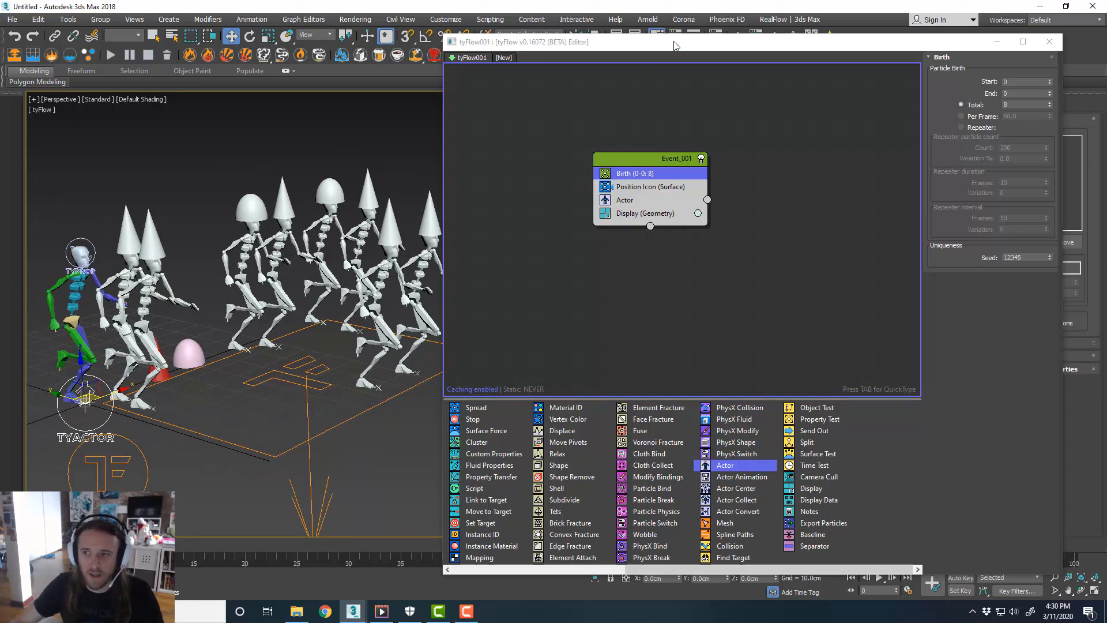
Select the tyProp on the biped's head and review its prop list and tyProperties simulation group settings.
mouse_move(675, 45)
left_mouse_down()
mouse_move(488, 58)
mouse_move(713, 59)
mouse_move(674, 60)
left_mouse_up()
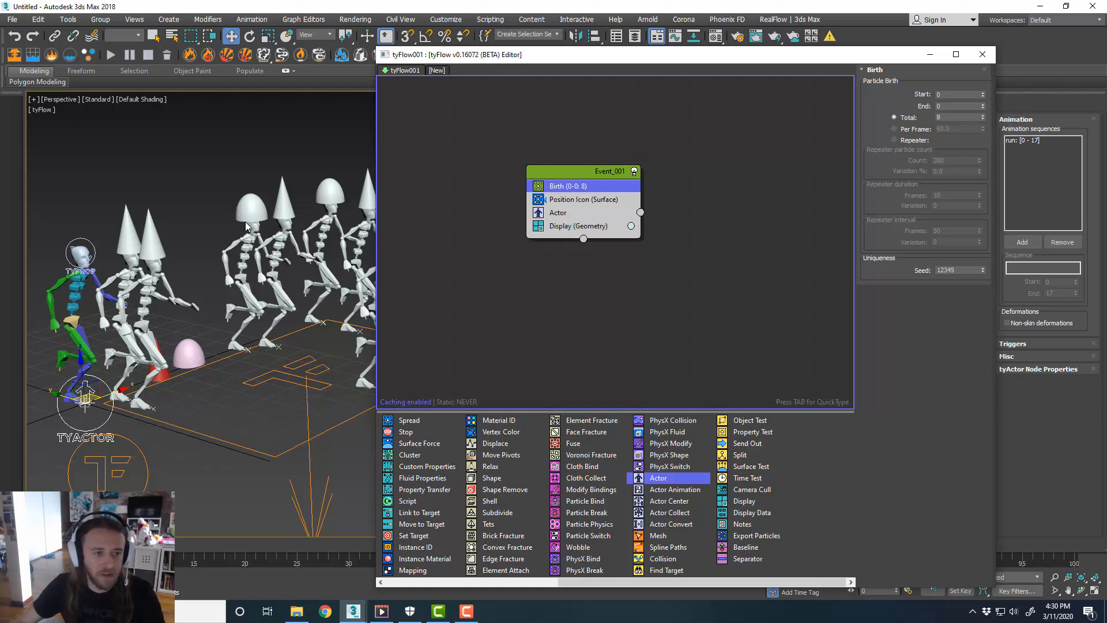
left_click(91, 243)
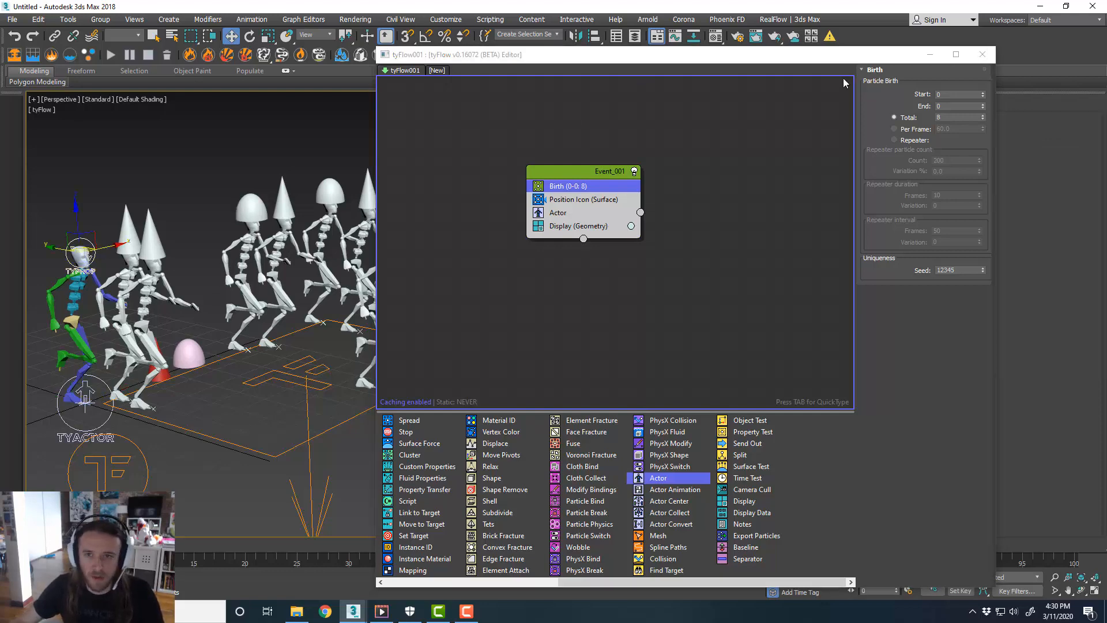
left_click_drag(816, 57, 640, 57)
left_click(951, 163)
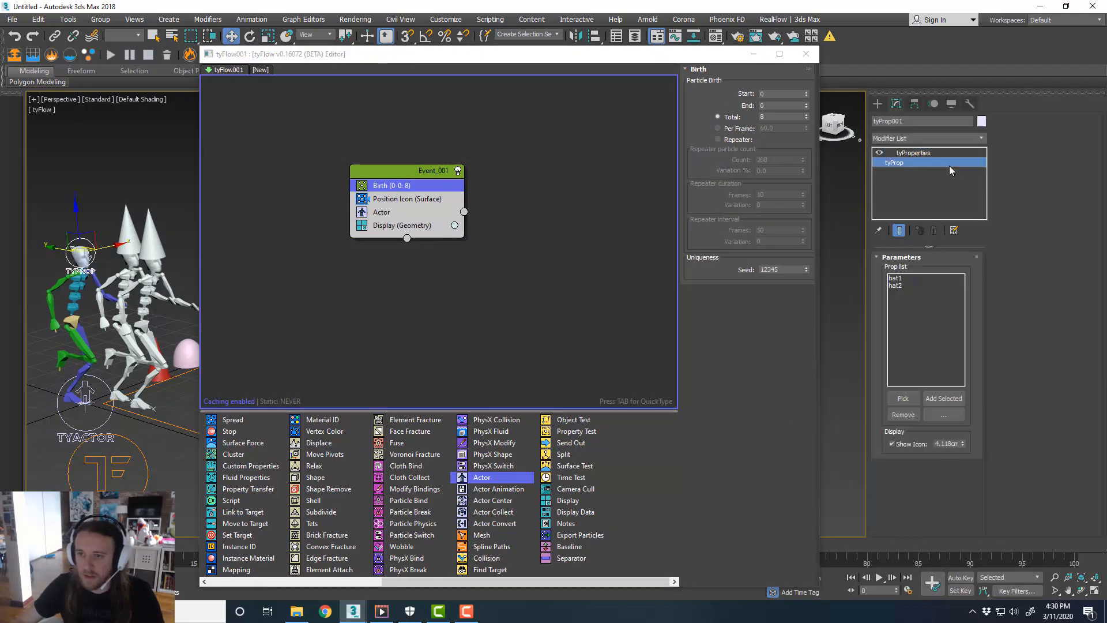
left_click(949, 156)
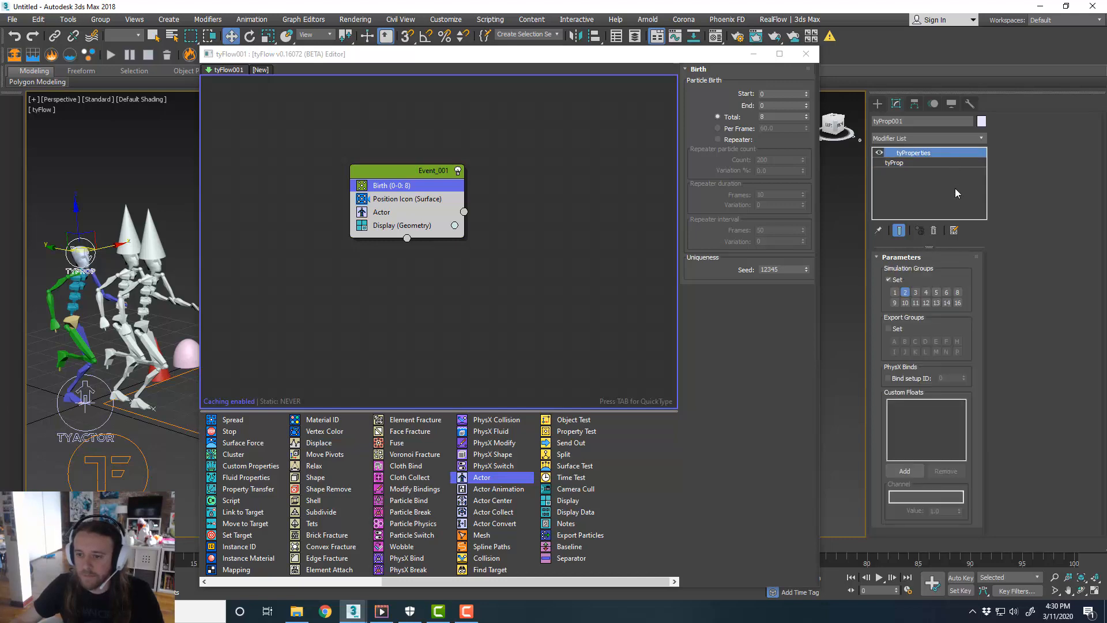
left_click_drag(513, 60, 747, 61)
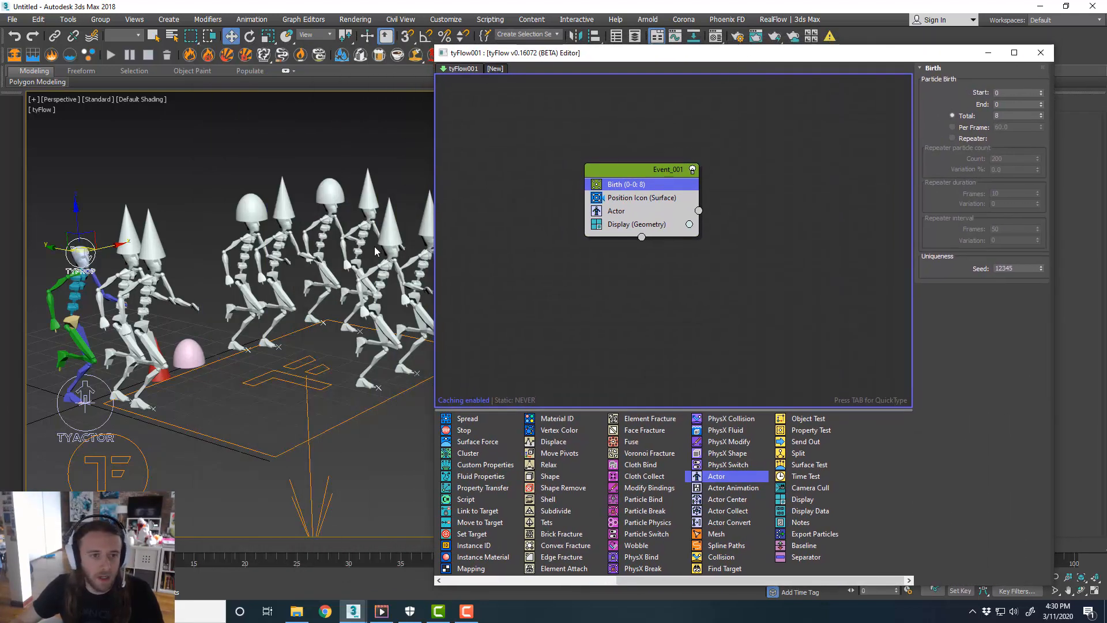
Reduce the Birth operator's total to 1 particle.
middle_click_drag(370, 250, 352, 269, "alt")
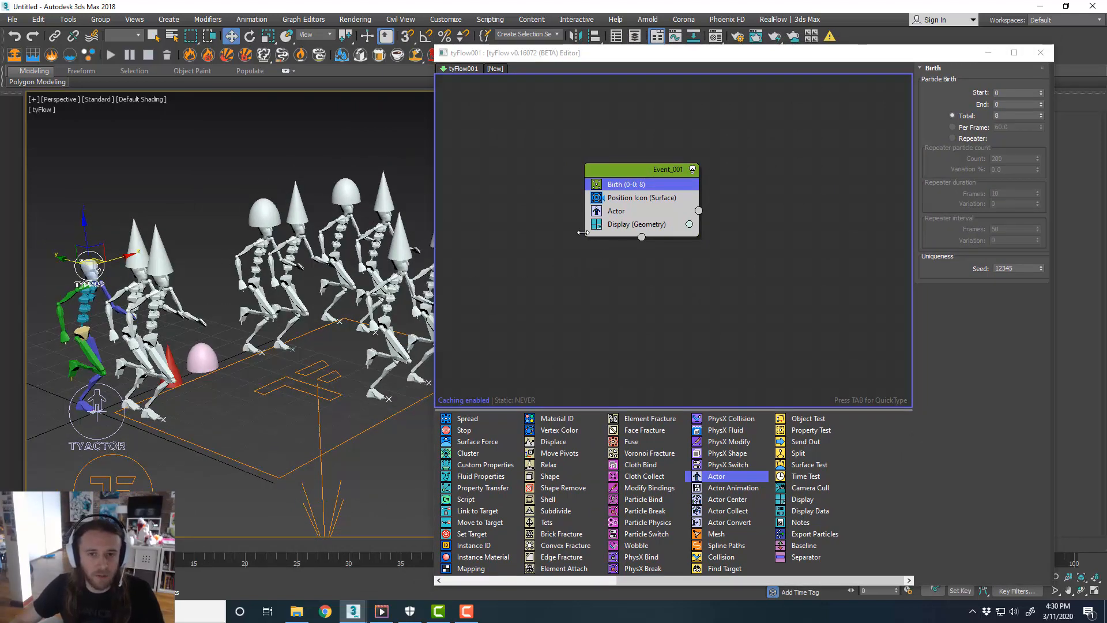
left_click(1041, 117)
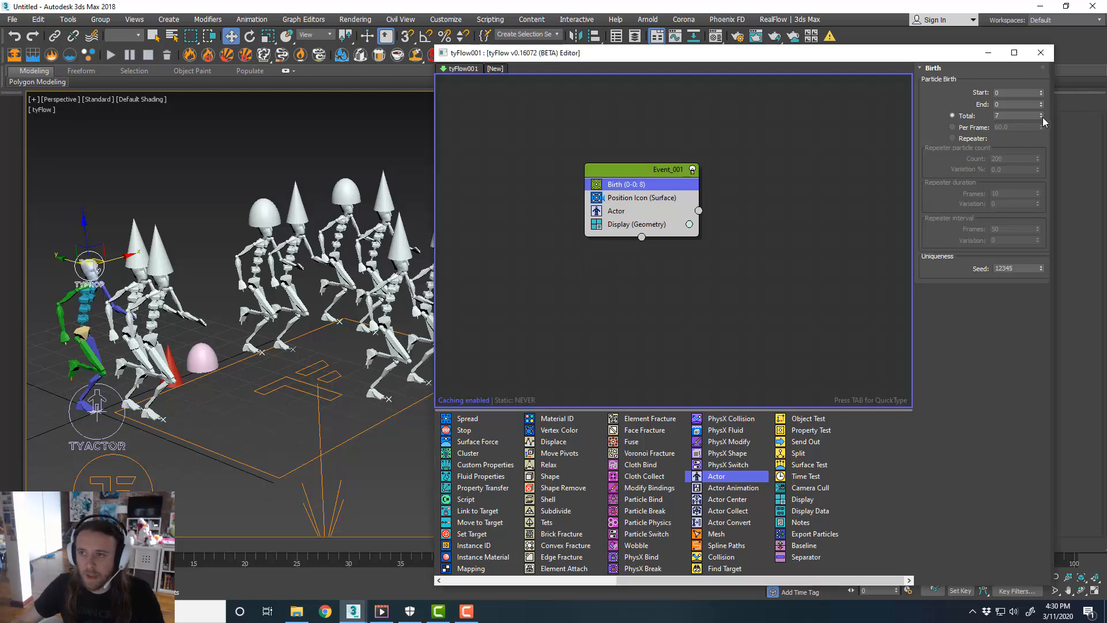
left_click(1041, 117)
left_click(1041, 117)
left_click(1041, 118)
left_click(1041, 118)
left_click(1042, 118)
left_click(1041, 118)
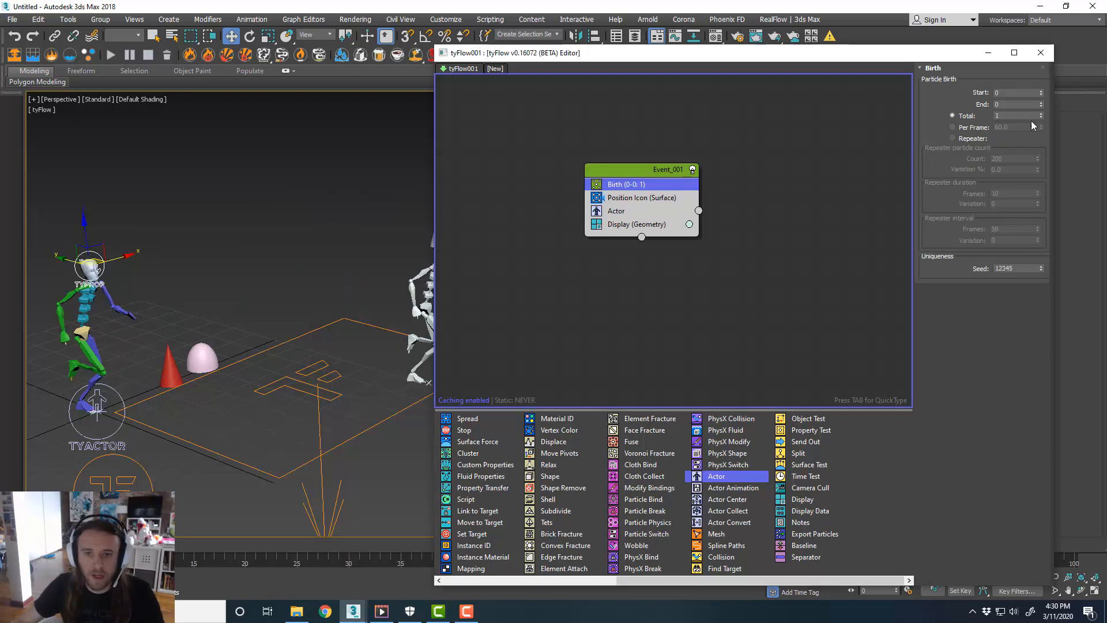
Set the Position Icon operator's location to Pivot so the single actor stands at the icon's centre.
left_click(641, 198)
left_click(960, 263)
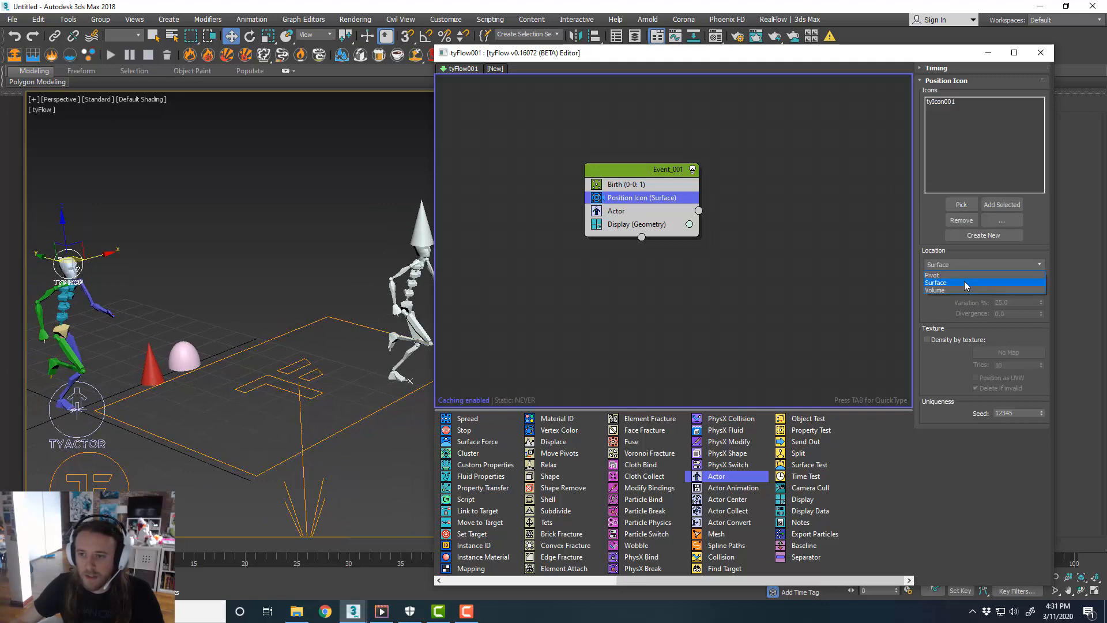
left_click(963, 282)
scroll(262, 312, "up", 5)
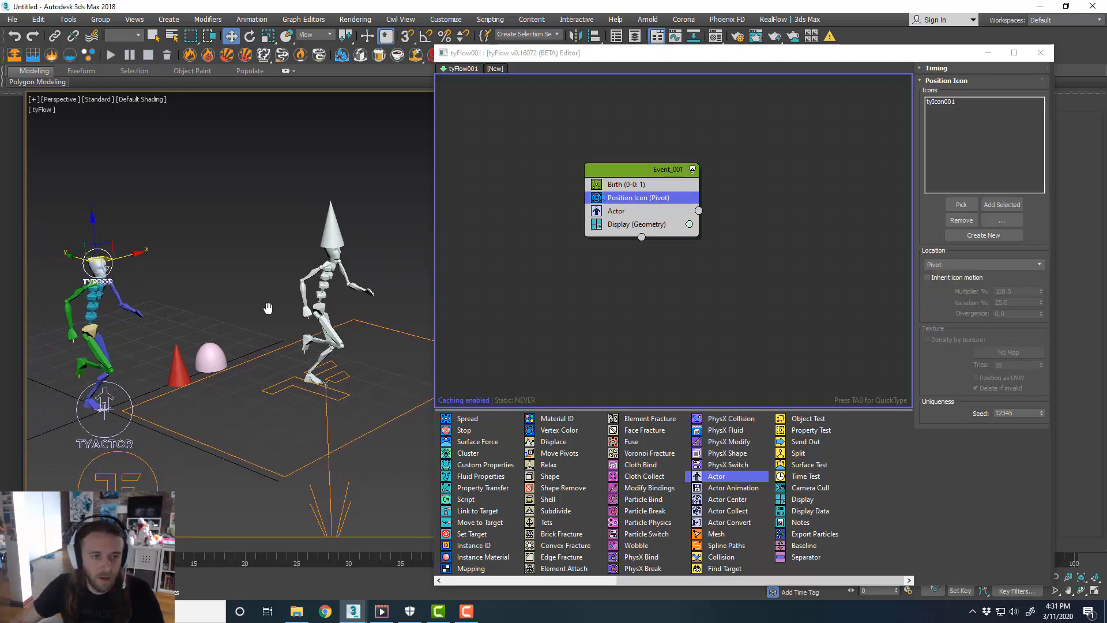
scroll(262, 312, "down", 5)
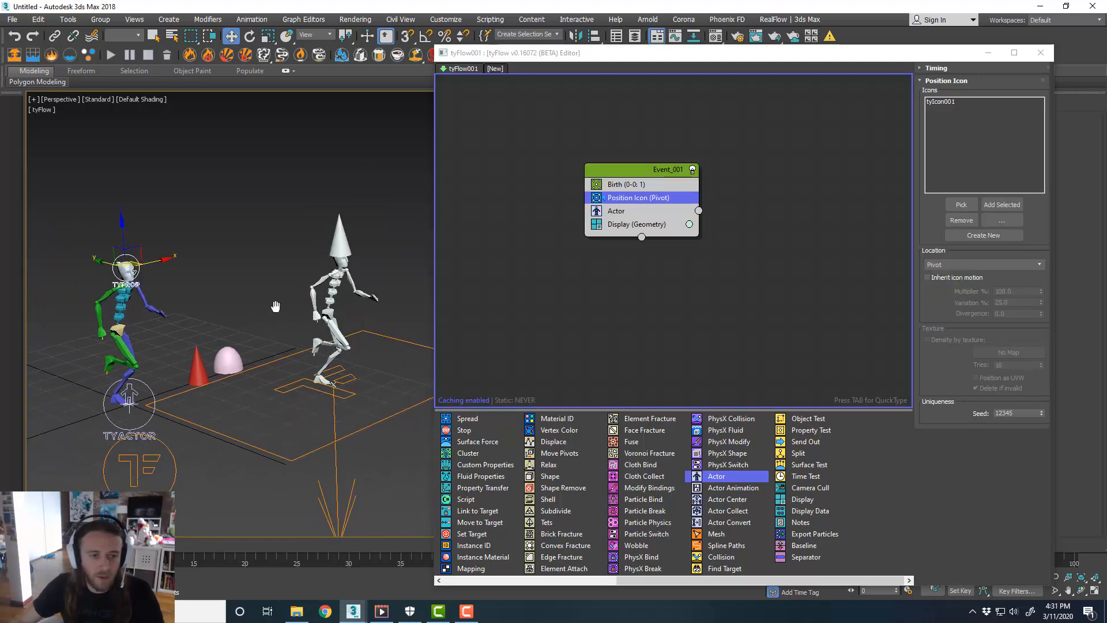
Deselect the event's operators and move the tyFlow editor aside to uncover the tyProp's modifier parameters.
left_click(525, 256)
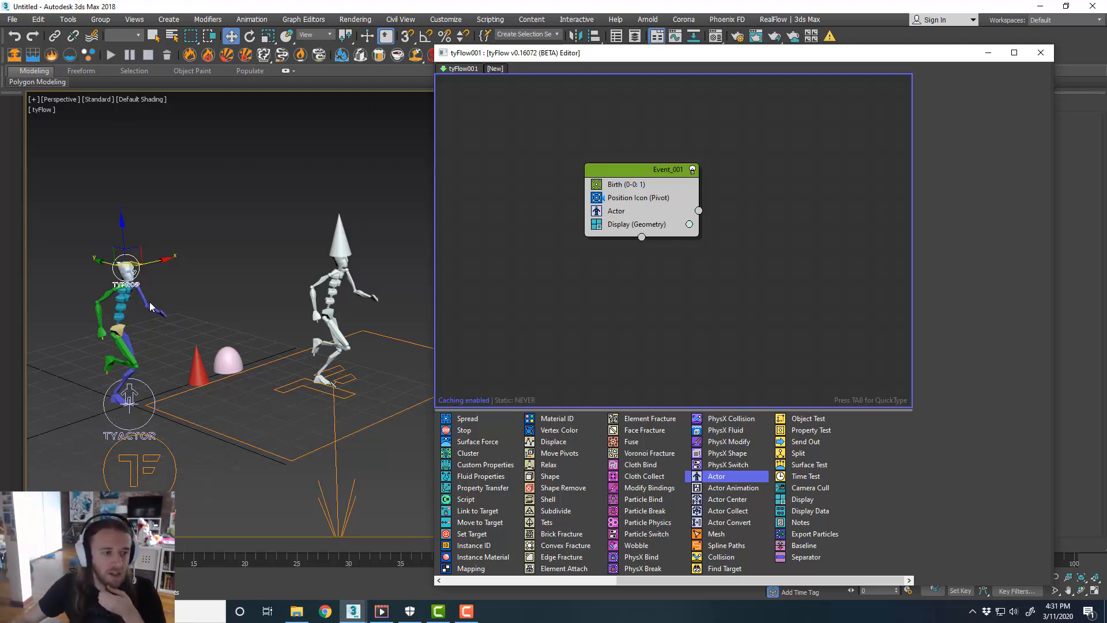
left_click_drag(633, 56, 433, 47)
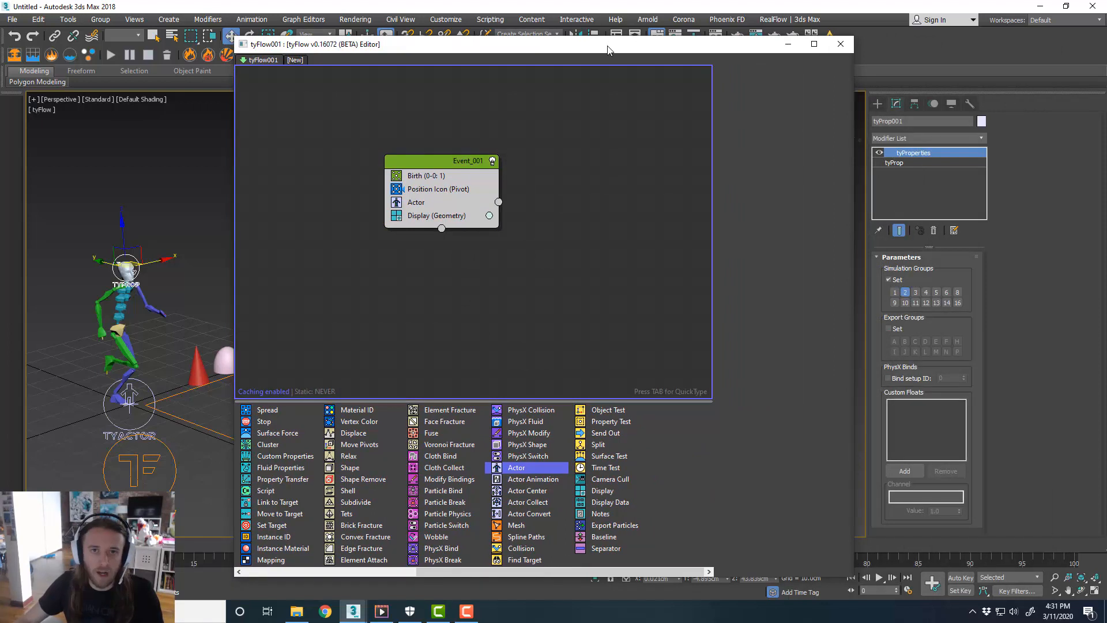
Create a separate event with a Particle Groups operator that adds particles to simulation group 1.
left_click_drag(609, 44, 771, 37)
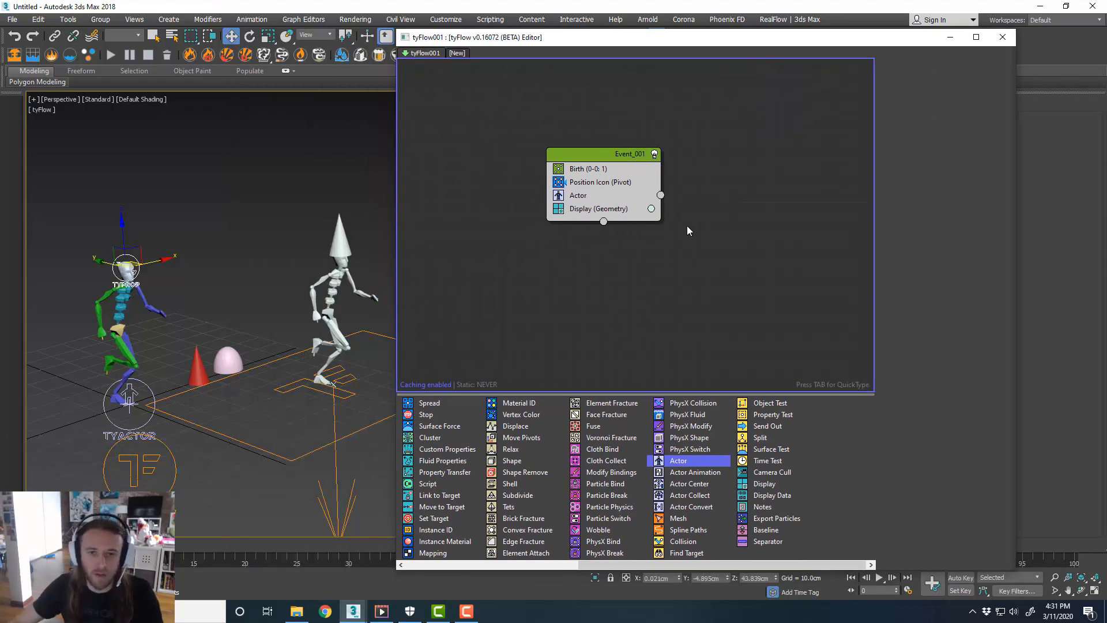
middle_click_drag(716, 263, 648, 280)
scroll(650, 476, "up", 5)
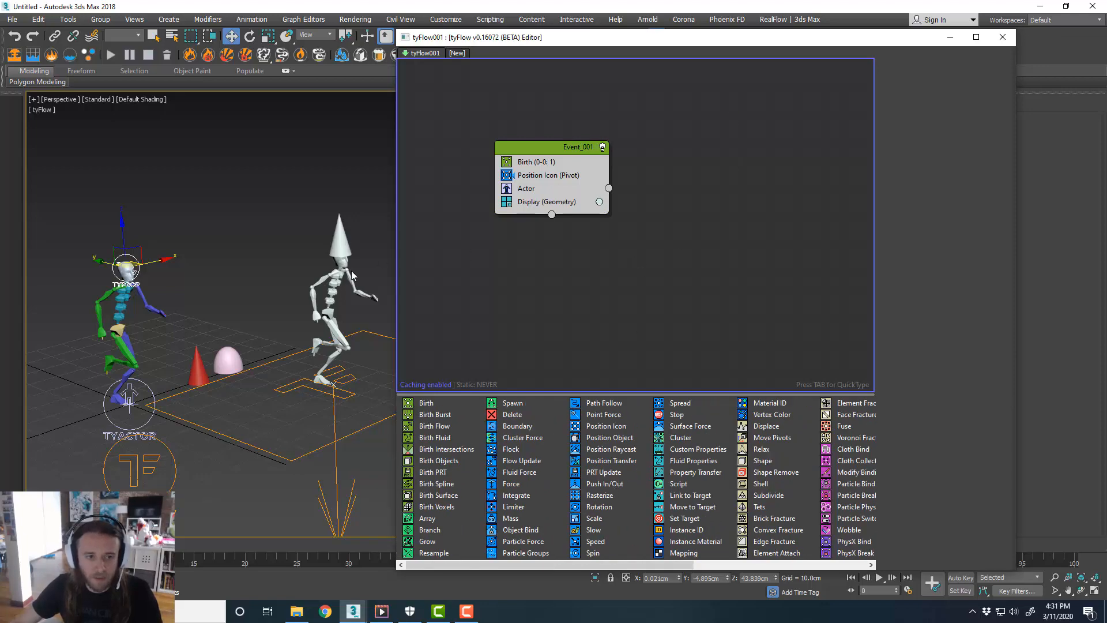
scroll(351, 278, "up", 2)
middle_click_drag(361, 331, 340, 307)
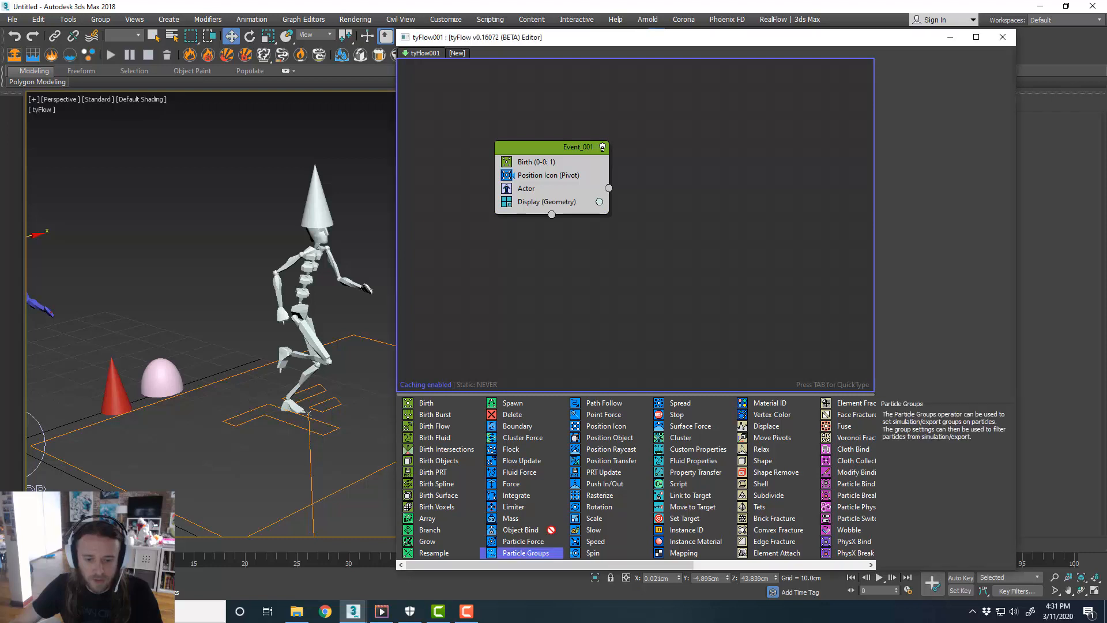
left_click_drag(533, 552, 709, 194)
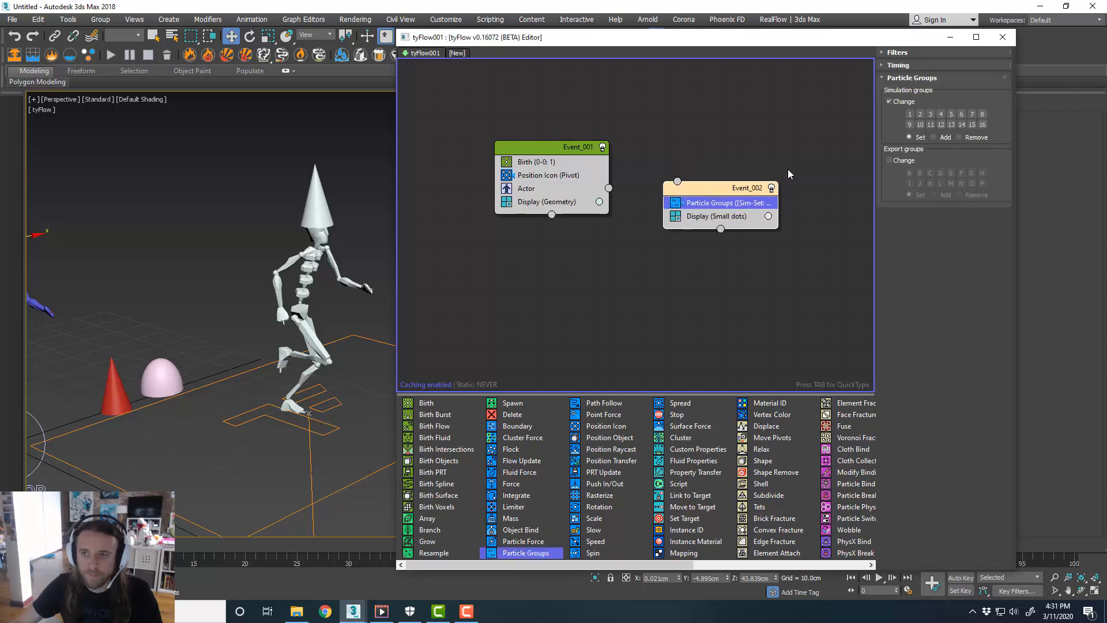
left_click(909, 115)
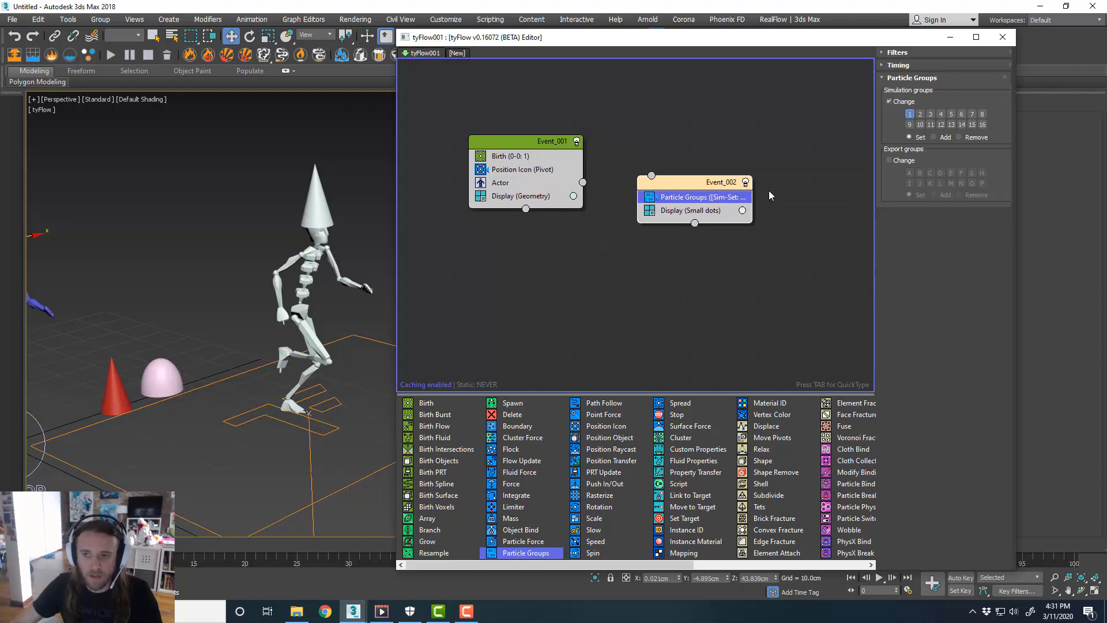
left_click(940, 138)
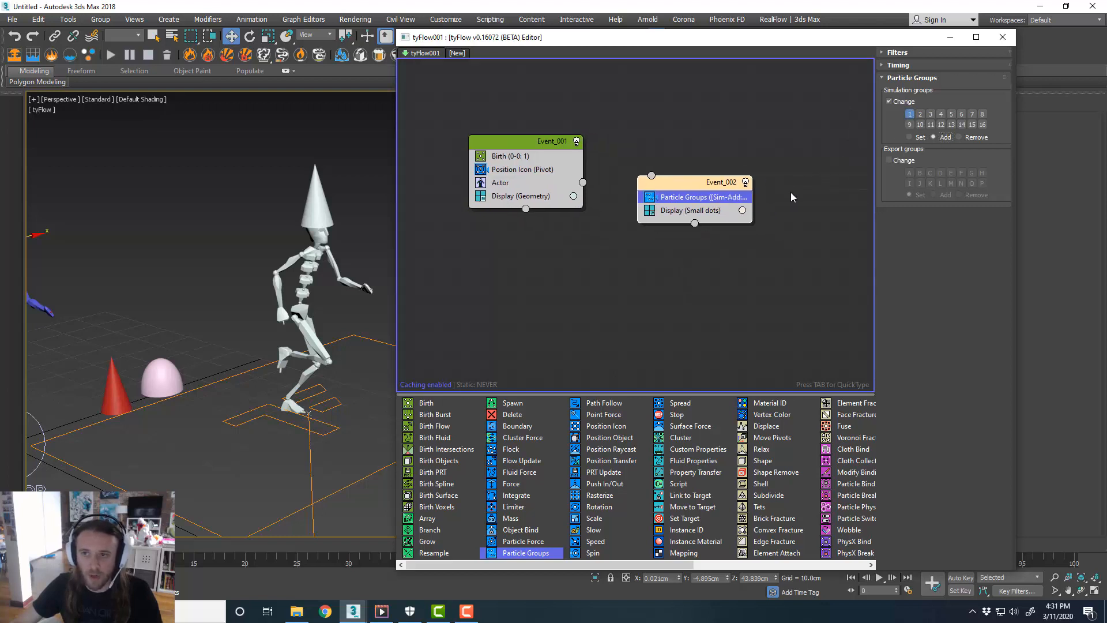
Set the Display operator of the Particle Groups event to show Geometry.
middle_click_drag(734, 251, 719, 243)
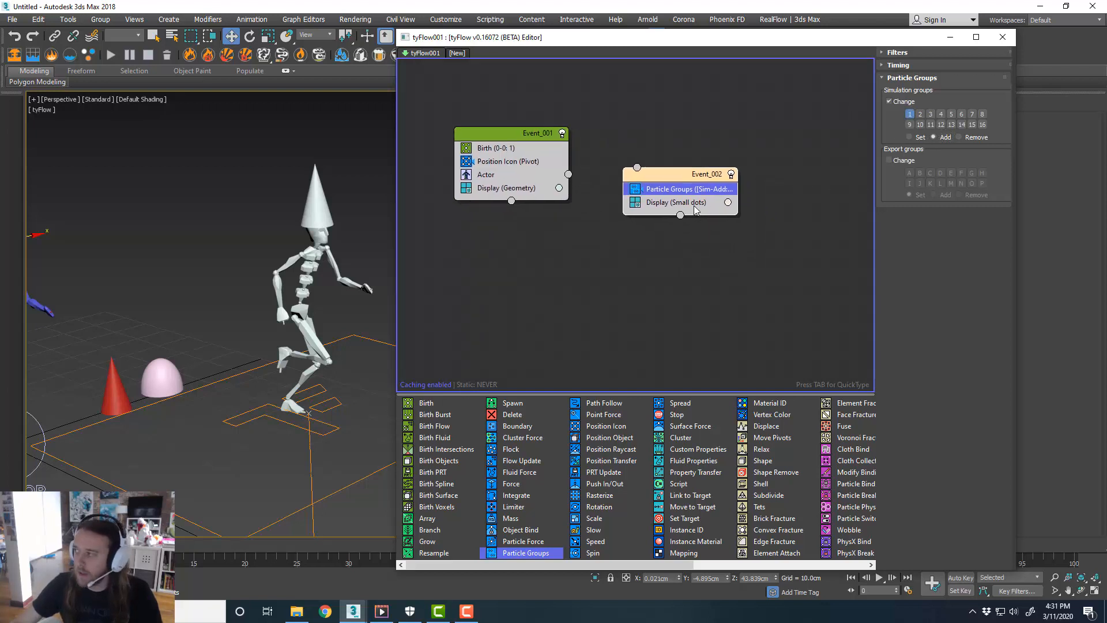
left_click(696, 203)
left_click(923, 74)
left_click(918, 133)
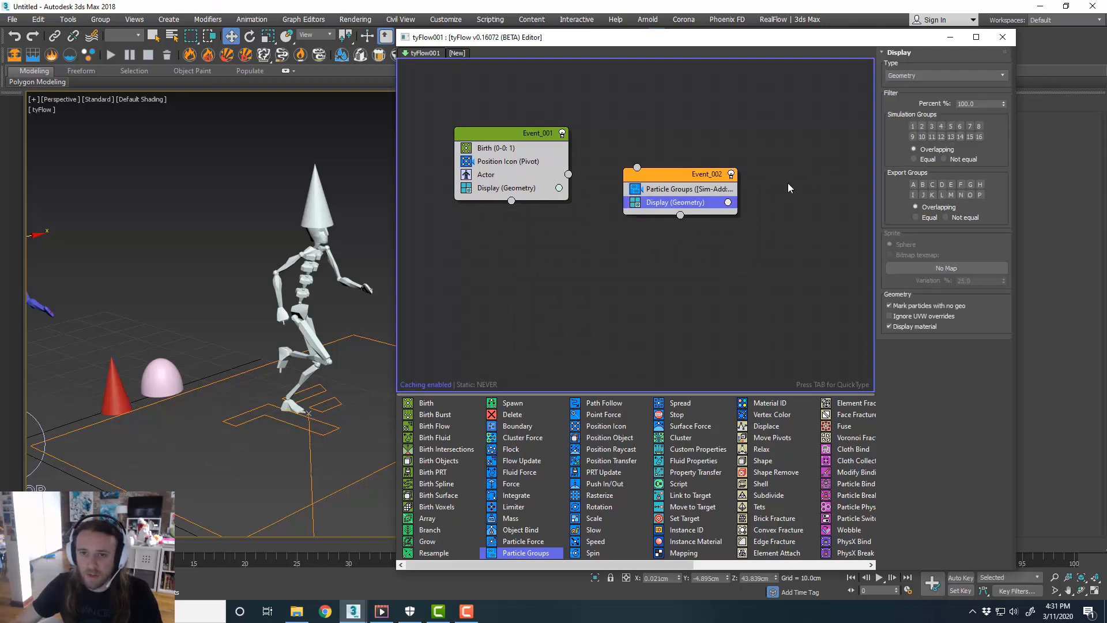
left_click(775, 235)
Add a PhysX Shape and a PhysX Switch operator set to Kinematic below Particle Groups in the second event.
scroll(742, 444, "down", 3)
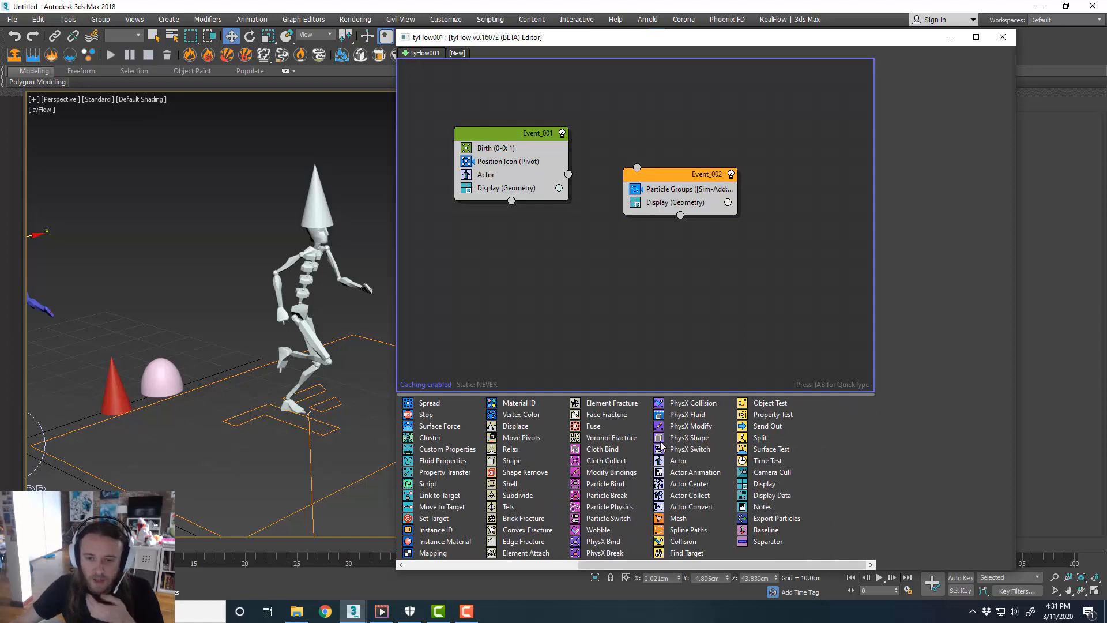
left_click_drag(692, 437, 680, 202)
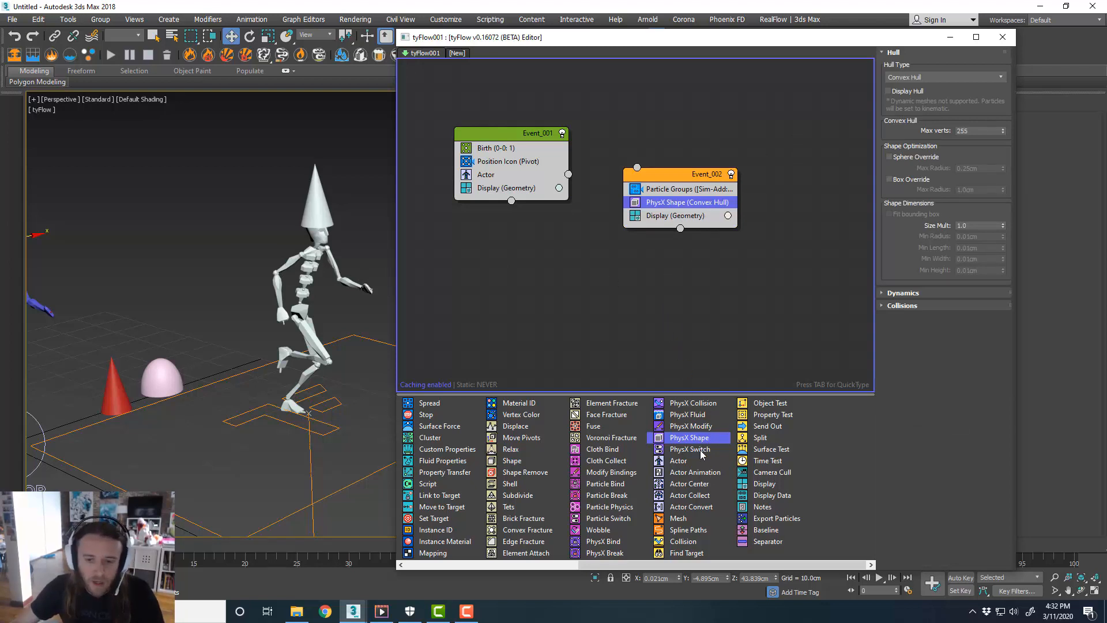
left_click_drag(701, 451, 700, 443)
left_click_drag(701, 216, 702, 215)
left_click(907, 132)
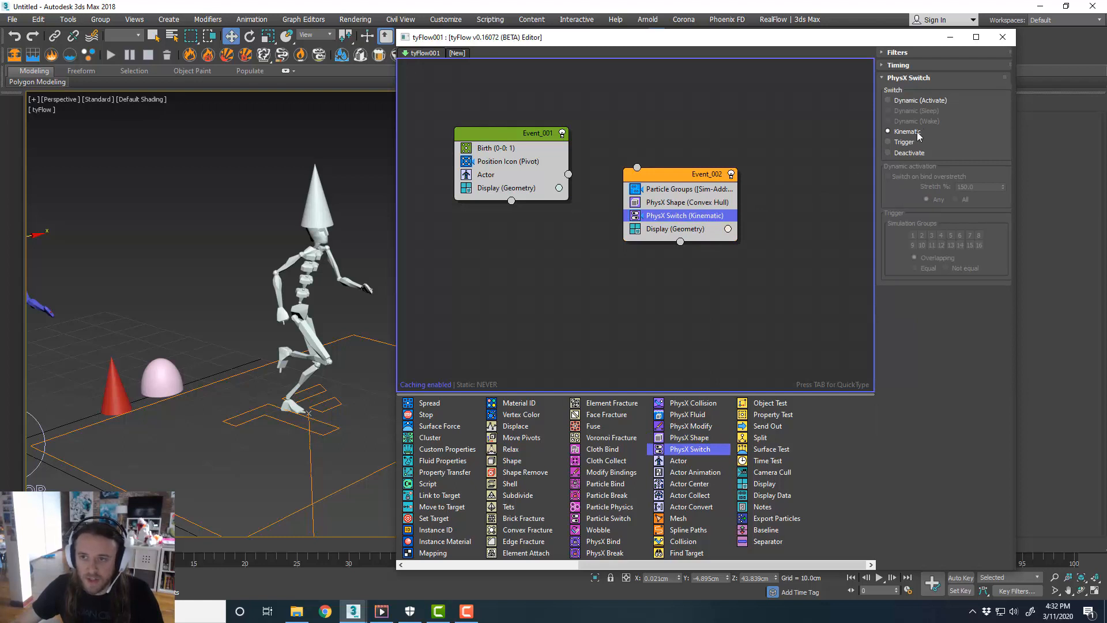
left_click(810, 273)
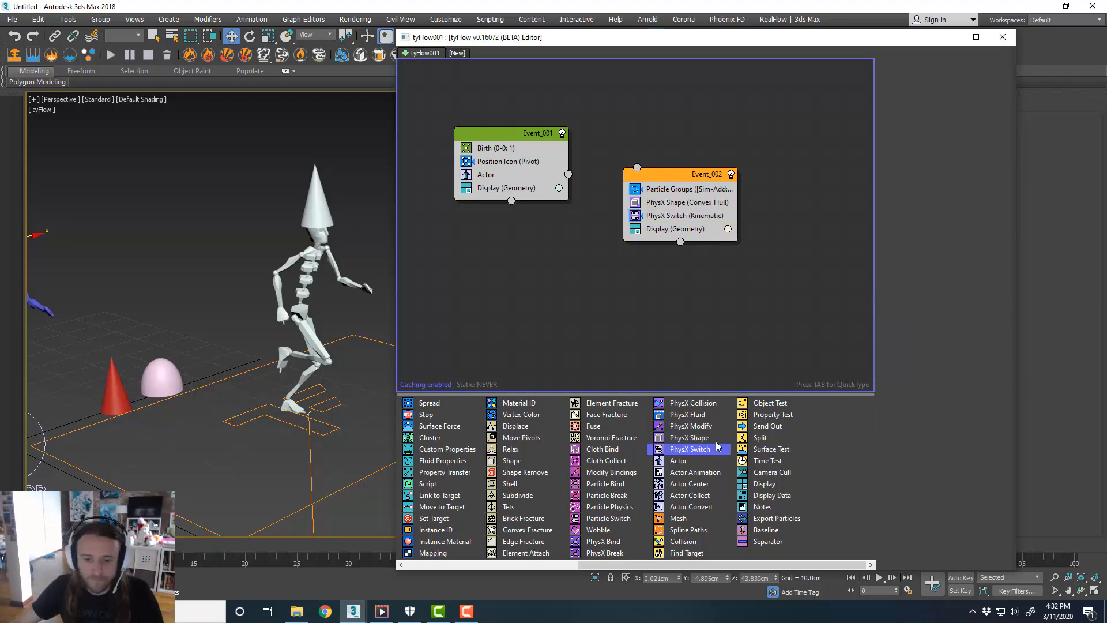
Add a PhysX Collision operator testing for inter-particle collisions before the second event's Display, and reposition the event slightly lower.
left_click_drag(703, 408, 683, 224)
left_click(909, 378)
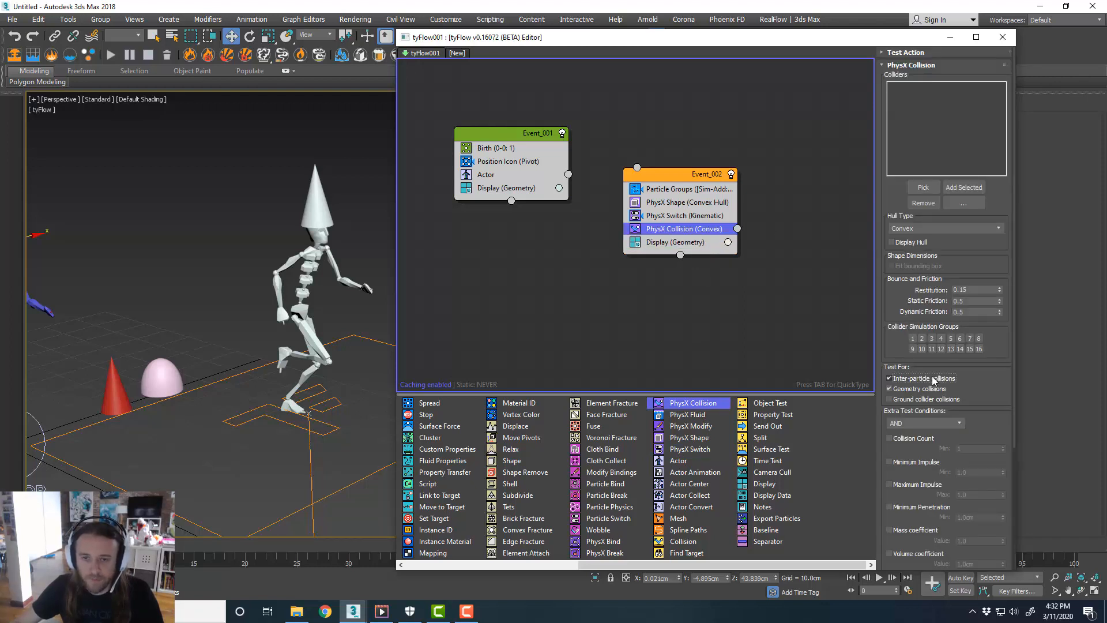
middle_click_drag(688, 296, 710, 273)
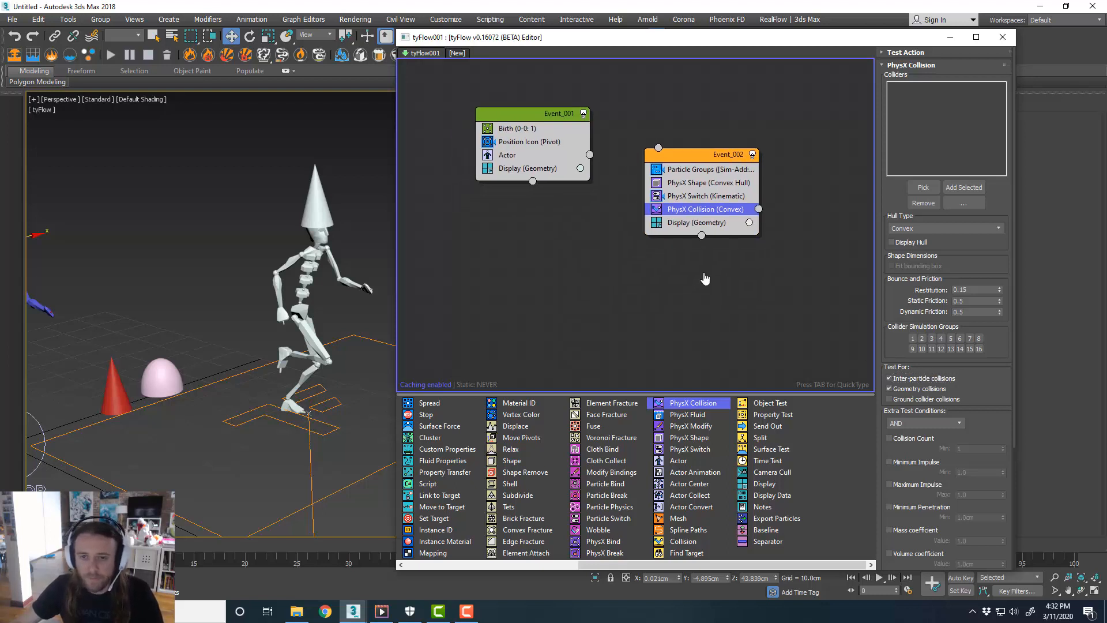
left_click_drag(709, 157, 708, 167)
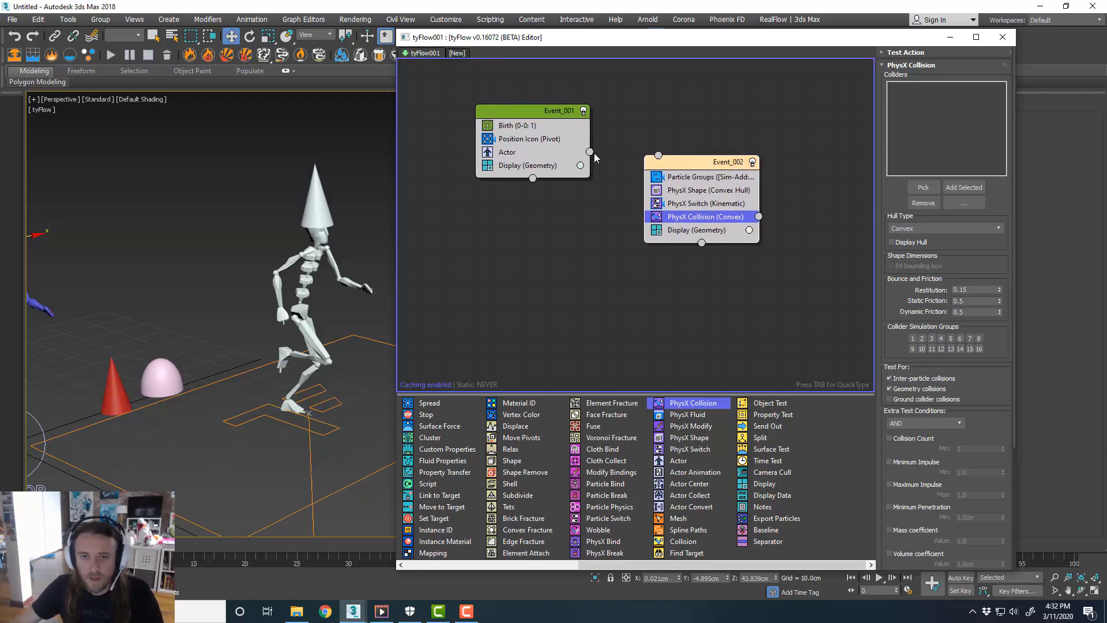
Wire the Actor operator's output to Event_002 and add a Send Out operator to Event_001, spacing the two events apart.
left_click_drag(589, 151, 693, 180)
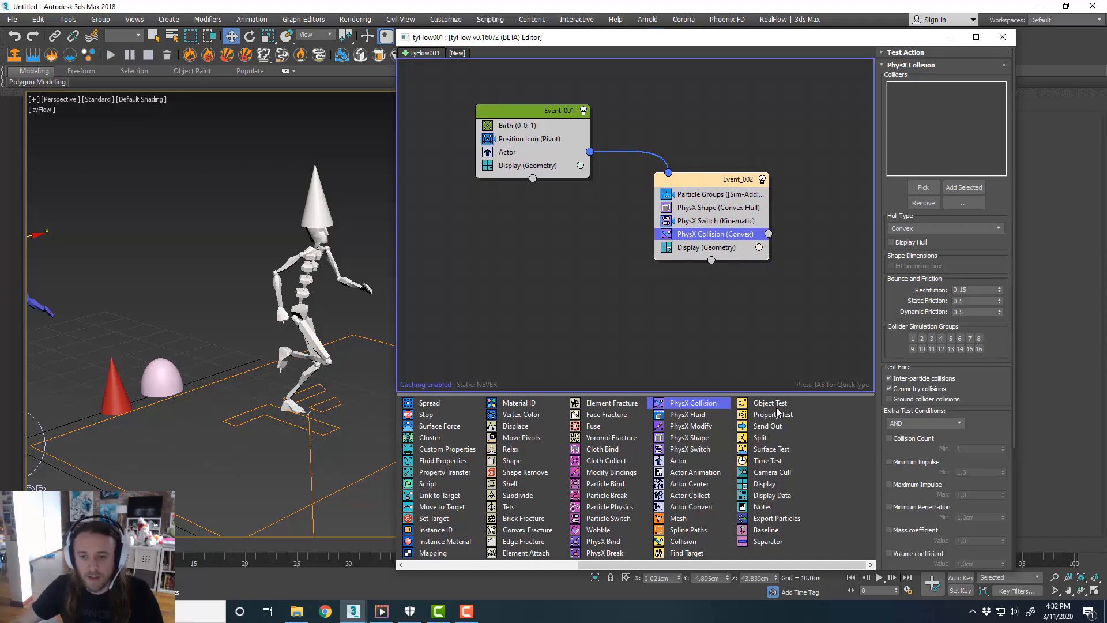
left_click_drag(784, 429, 540, 161)
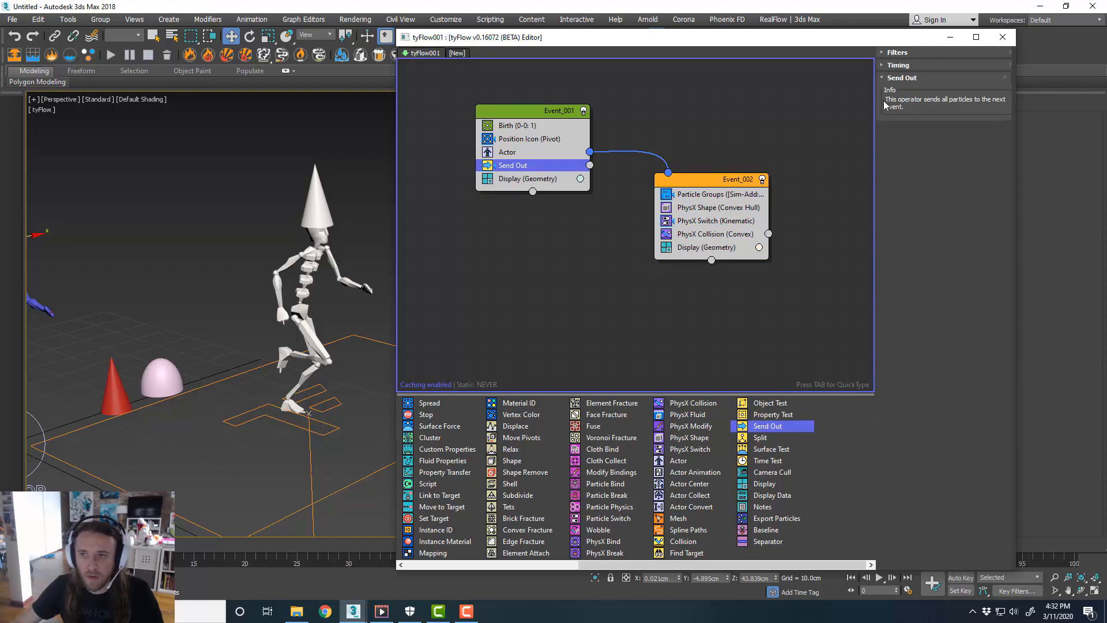
left_click_drag(705, 179, 722, 178)
middle_click_drag(609, 181, 615, 183)
mouse_move(739, 173)
left_mouse_down()
mouse_move(720, 115)
mouse_move(744, 168)
left_mouse_up()
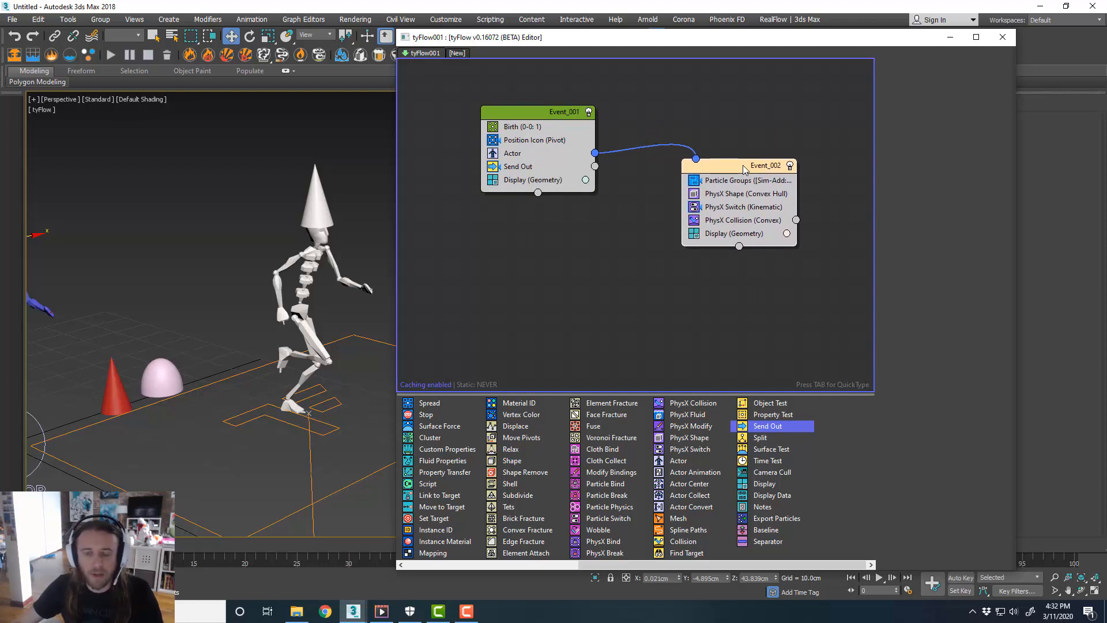
middle_click_drag(634, 214, 638, 208)
left_click(638, 208)
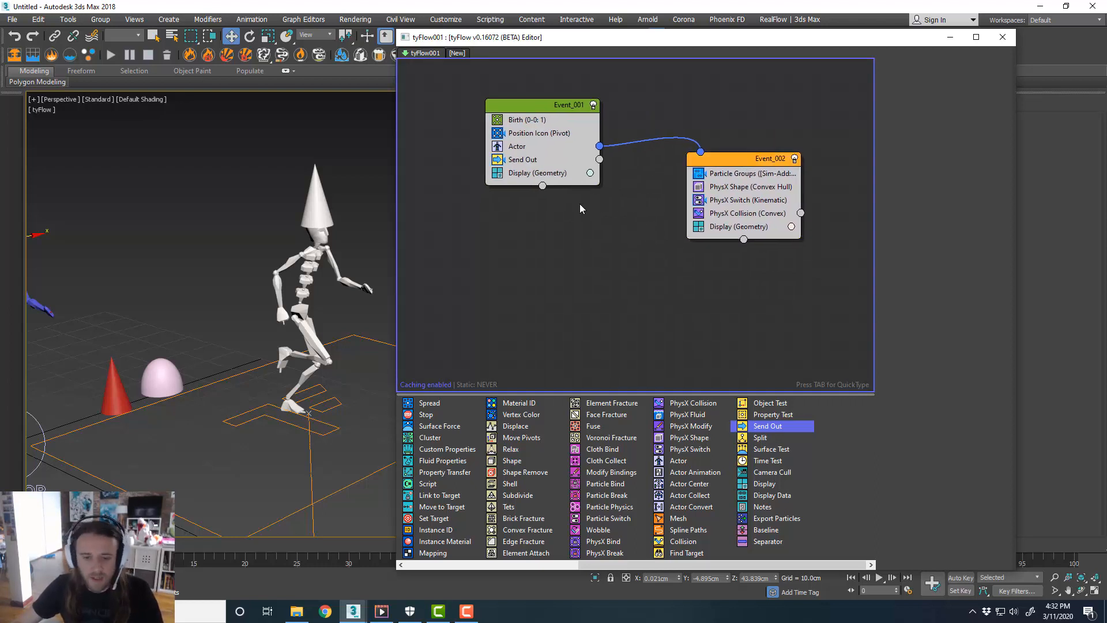
Create a new event with an Actor Animation operator and arrange it just below Event_002.
left_click_drag(695, 471, 637, 265)
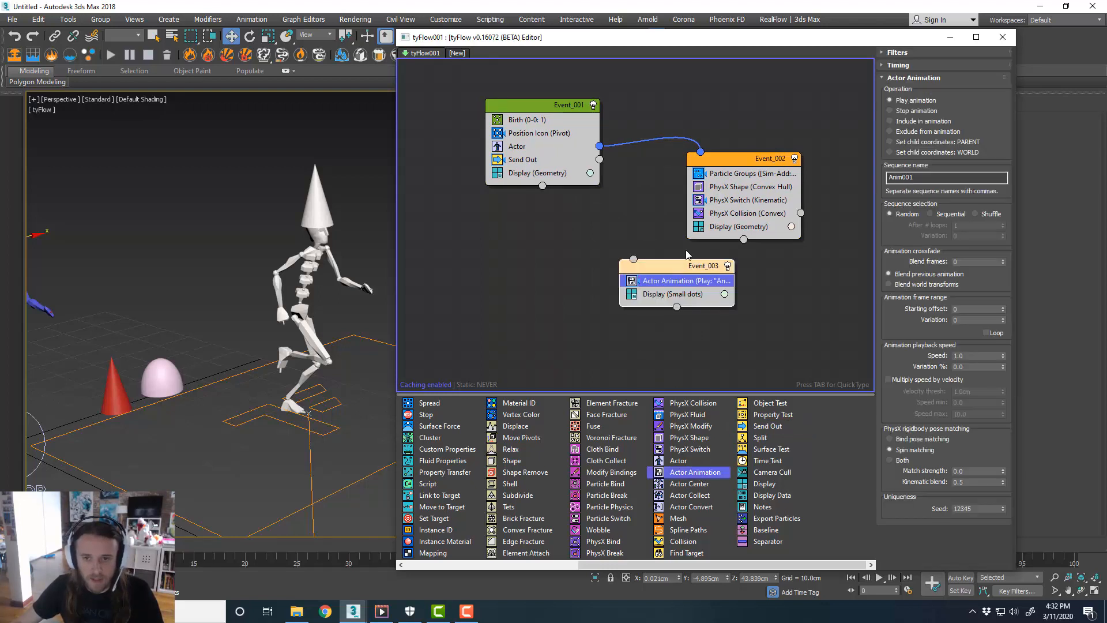
left_click_drag(743, 163, 722, 126)
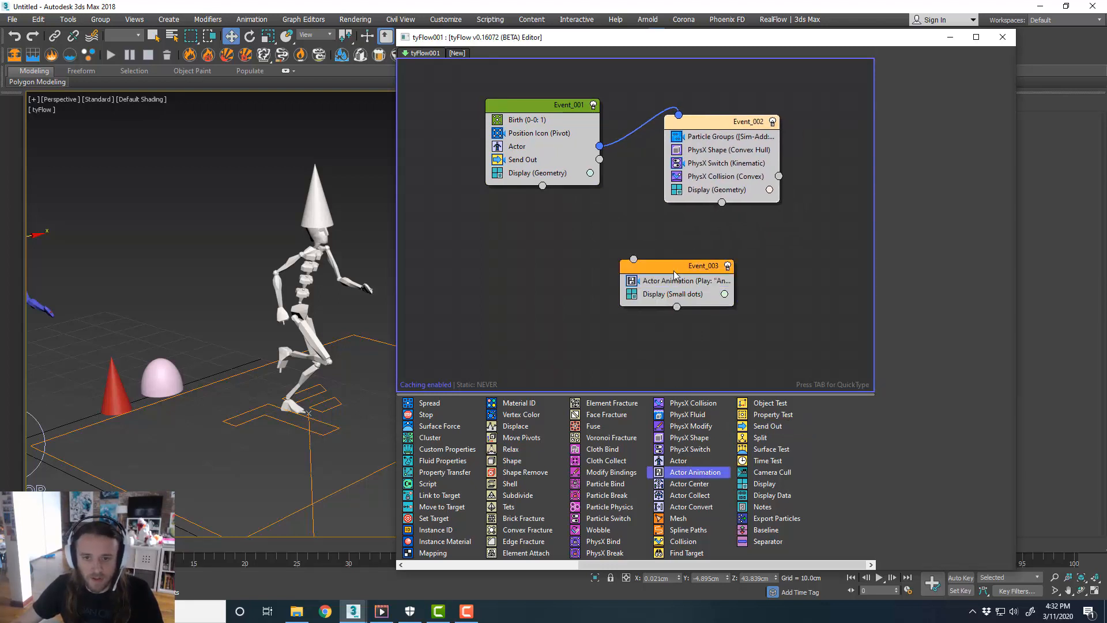
left_click_drag(678, 285, 682, 251)
Set the Actor Animation operator to play the sequence "run" as a loop at a playback speed of 0.5.
left_click(720, 247)
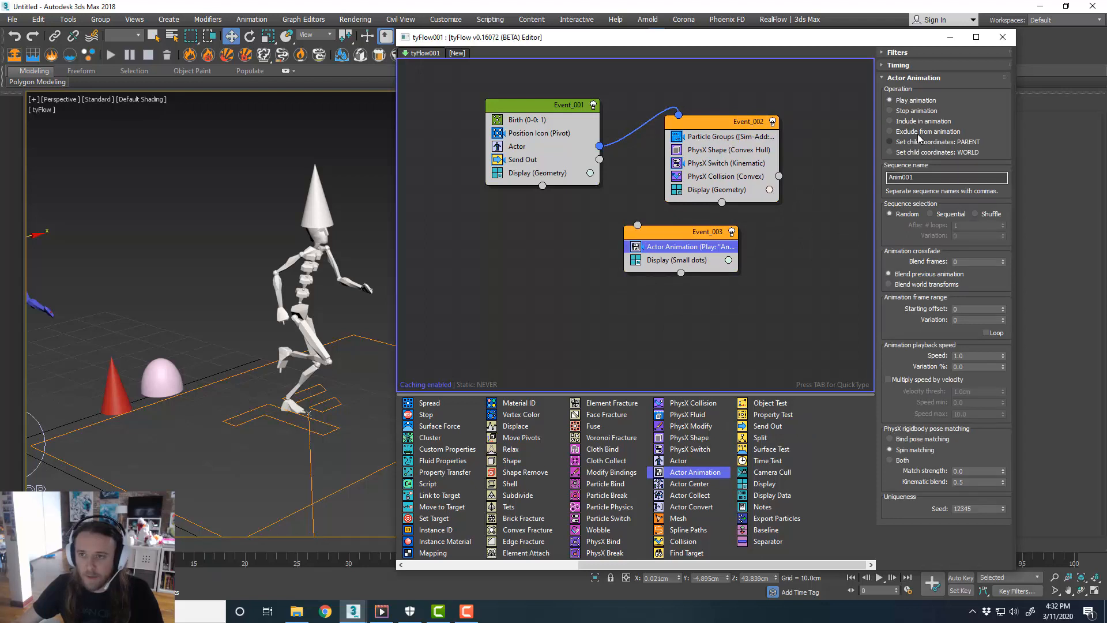
left_click_drag(929, 176, 853, 177)
key("BackSpace")
type("run")
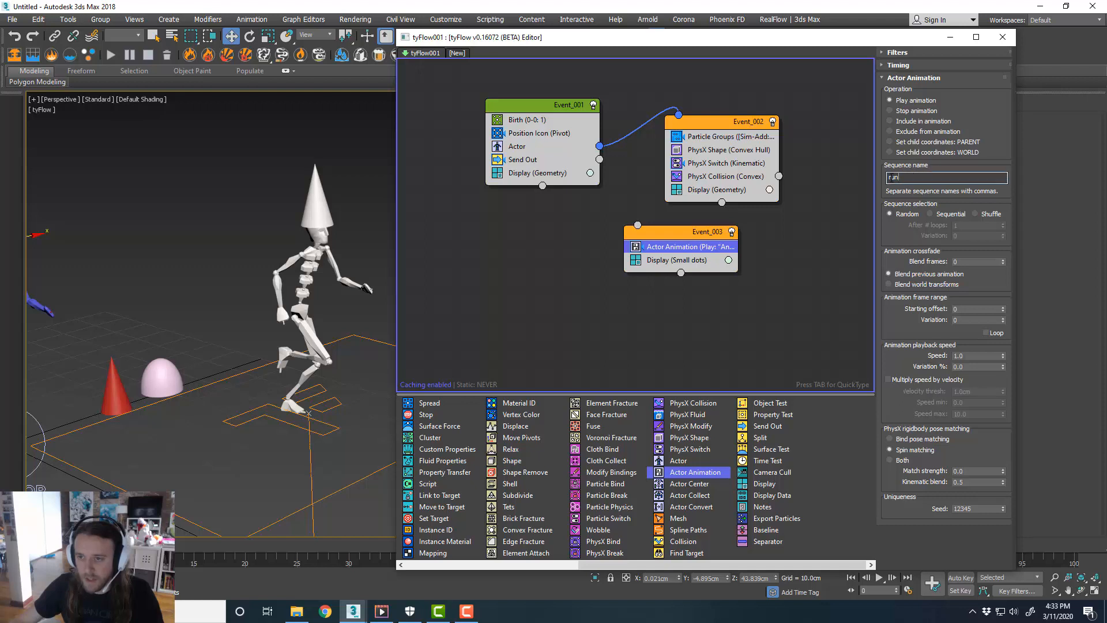
left_click(986, 334)
left_click(968, 356)
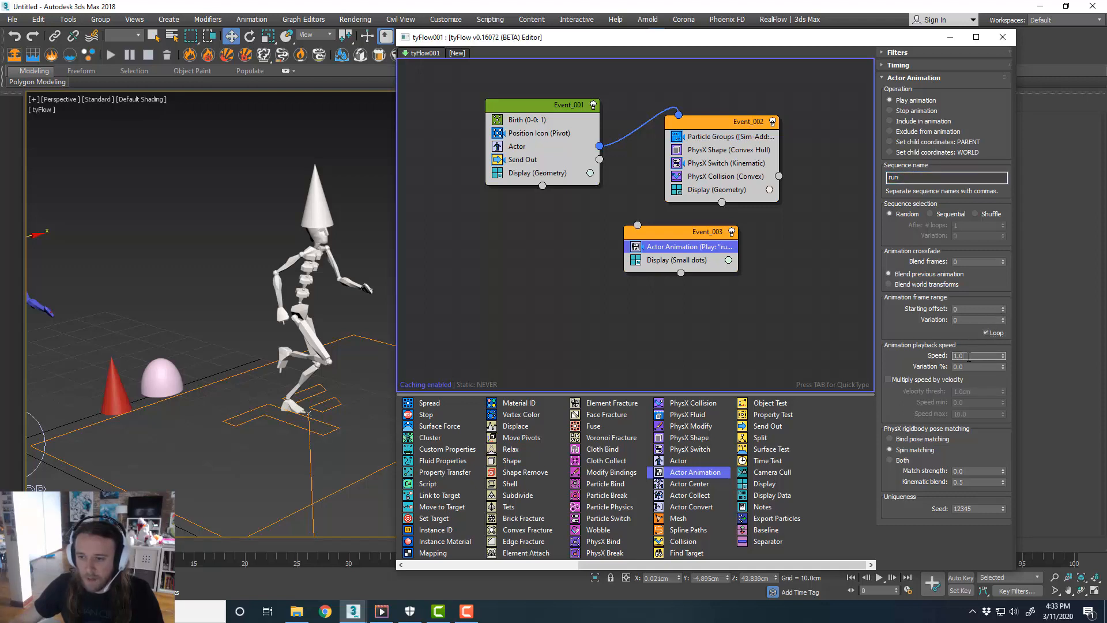
type("0.5")
key("Return")
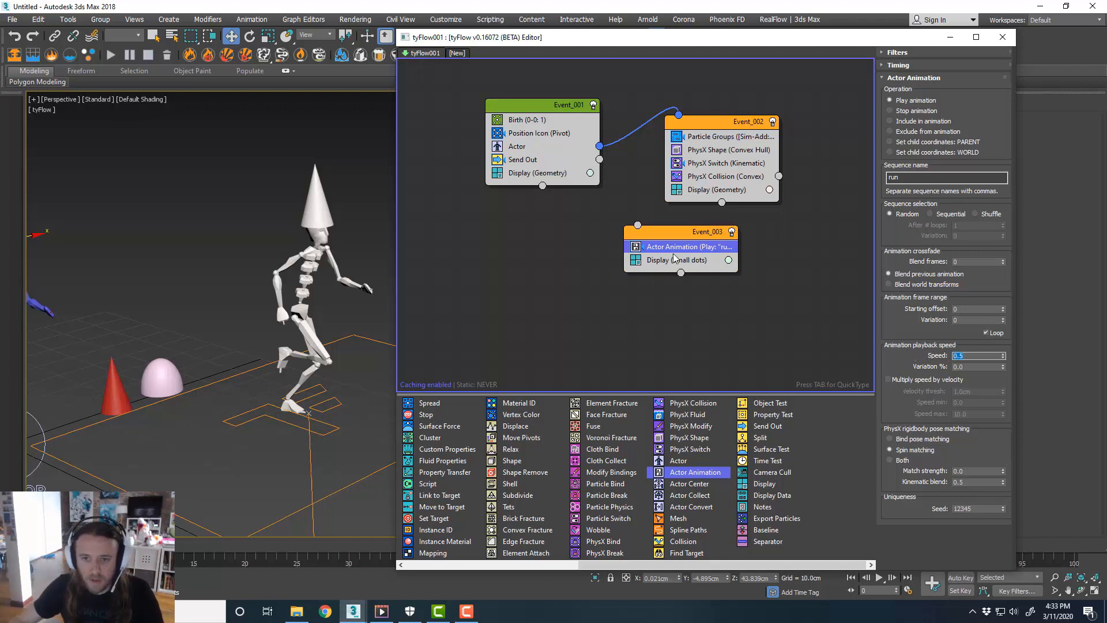
Set the Event_003 display type to Geometry and wire the Send Out operator's output to Event_003.
left_click(682, 259)
left_click(926, 76)
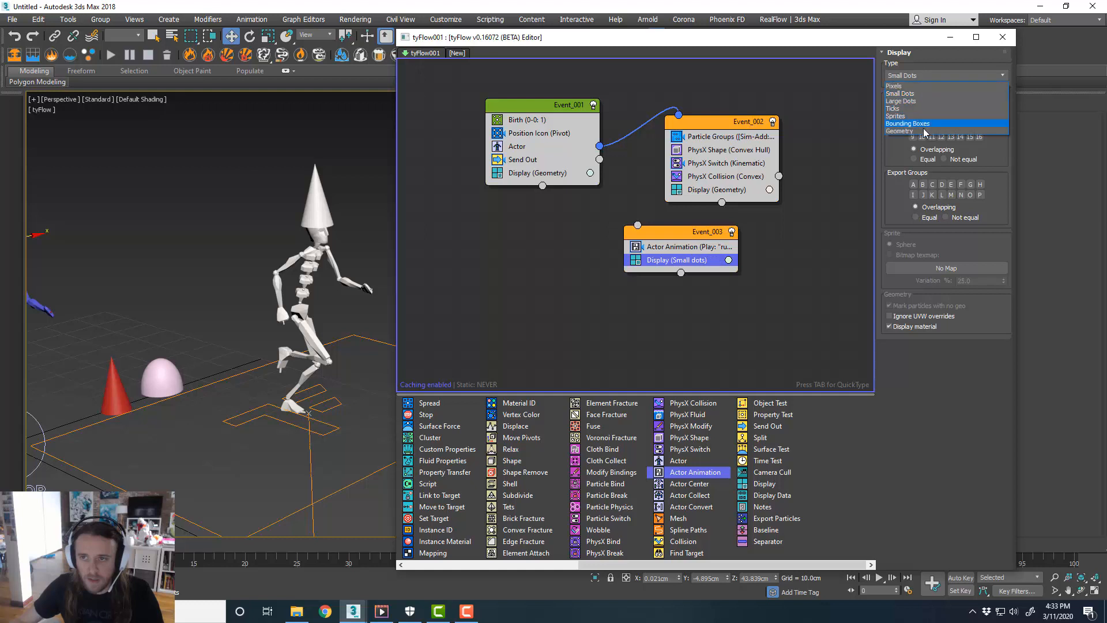
left_click(924, 135)
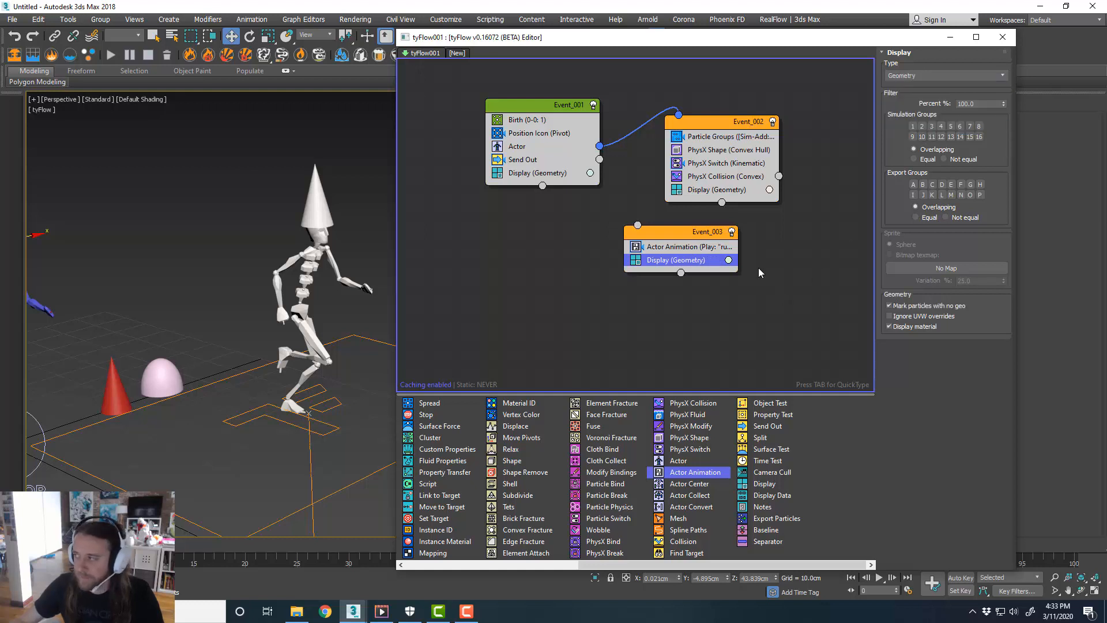
left_click_drag(682, 237, 669, 242)
left_click_drag(599, 163, 626, 232)
Scrub the timeline to preview the actor's looping run animation in the perspective view.
scroll(208, 340, "down", 3)
middle_click_drag(207, 340, 236, 371, "alt")
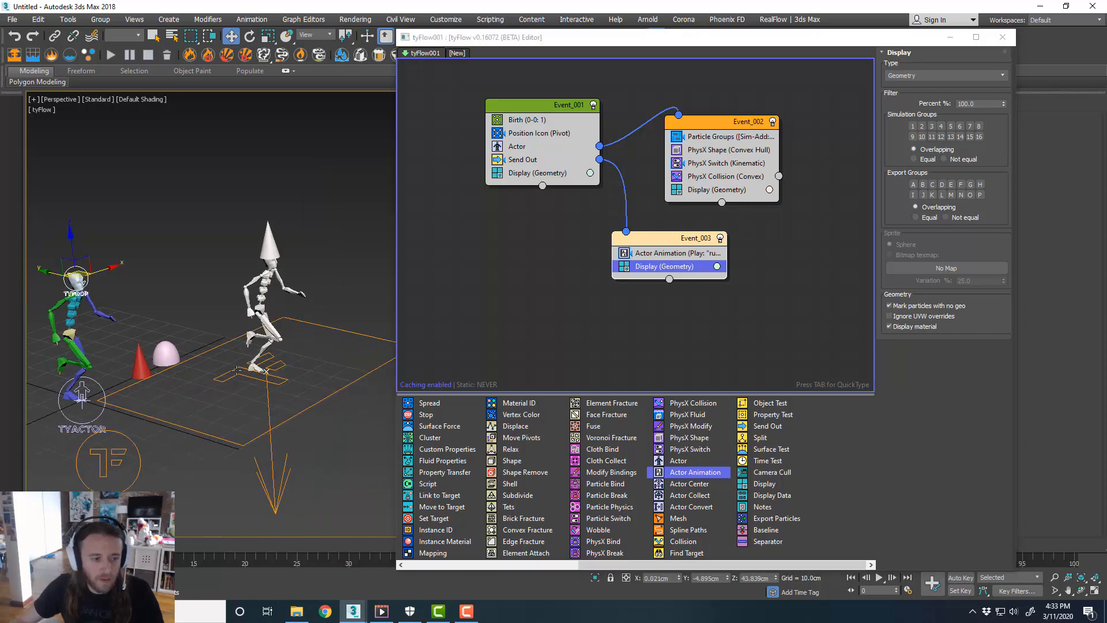
left_click_drag(55, 545, 41, 519)
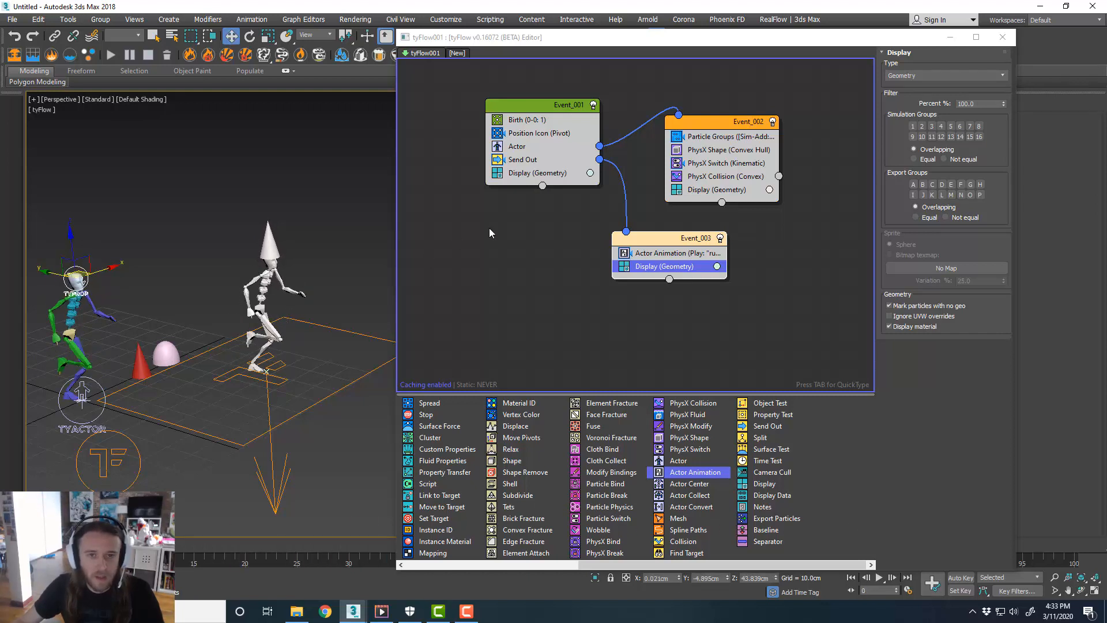
Add a Speed operator to Event_001 above the Actor operator and set its direction to Particle Y.
middle_click_drag(497, 231, 525, 233)
scroll(571, 441, "up", 3)
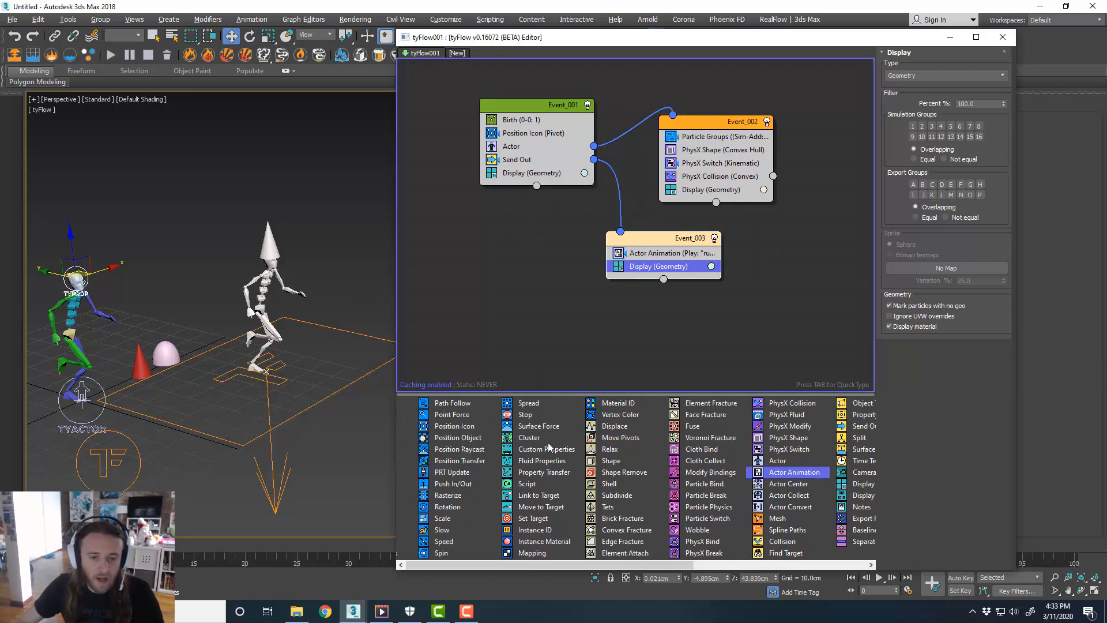
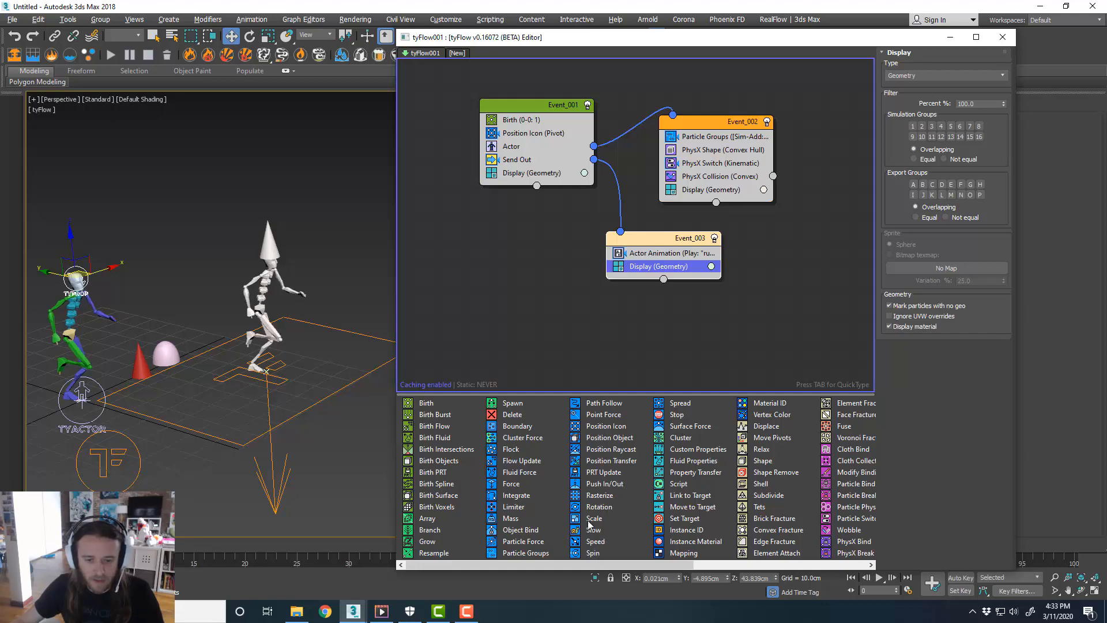
left_click_drag(601, 544, 618, 154)
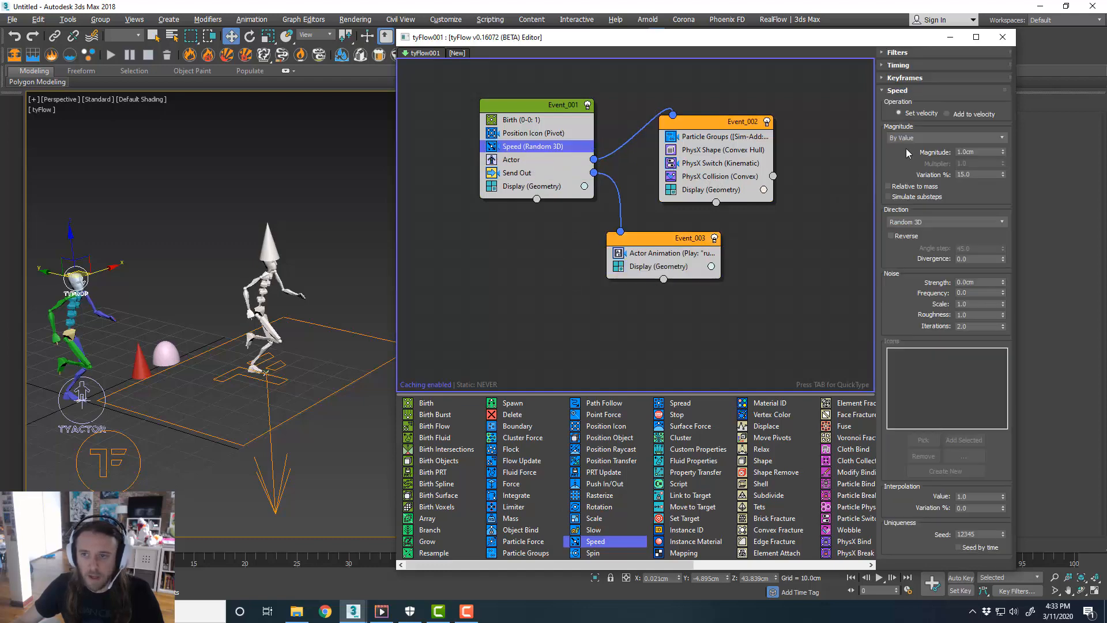
left_click(941, 221)
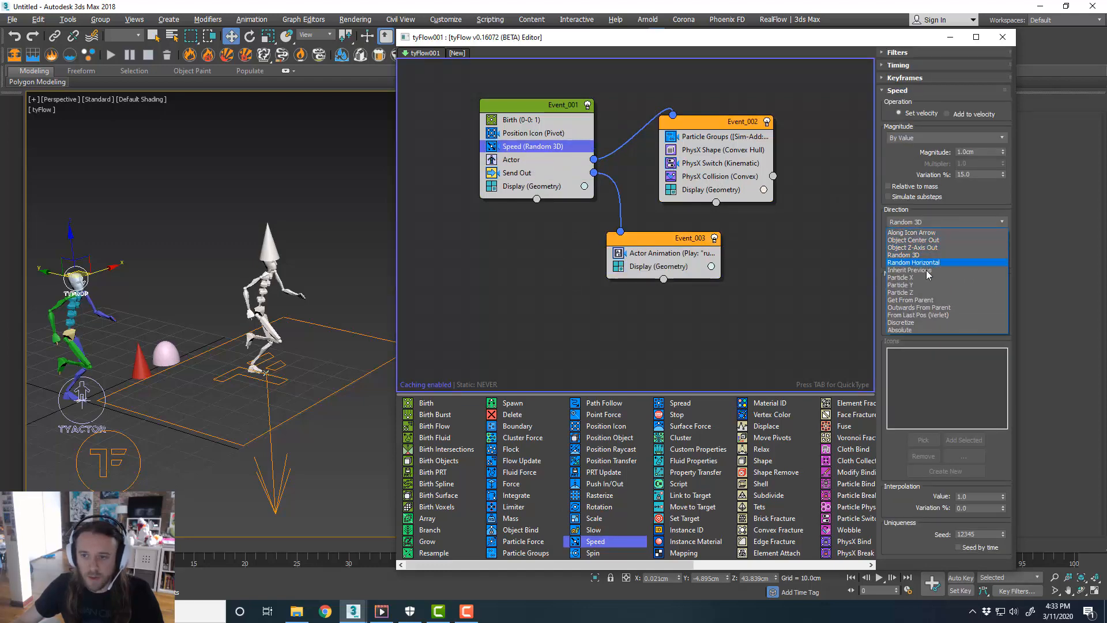
left_click(925, 285)
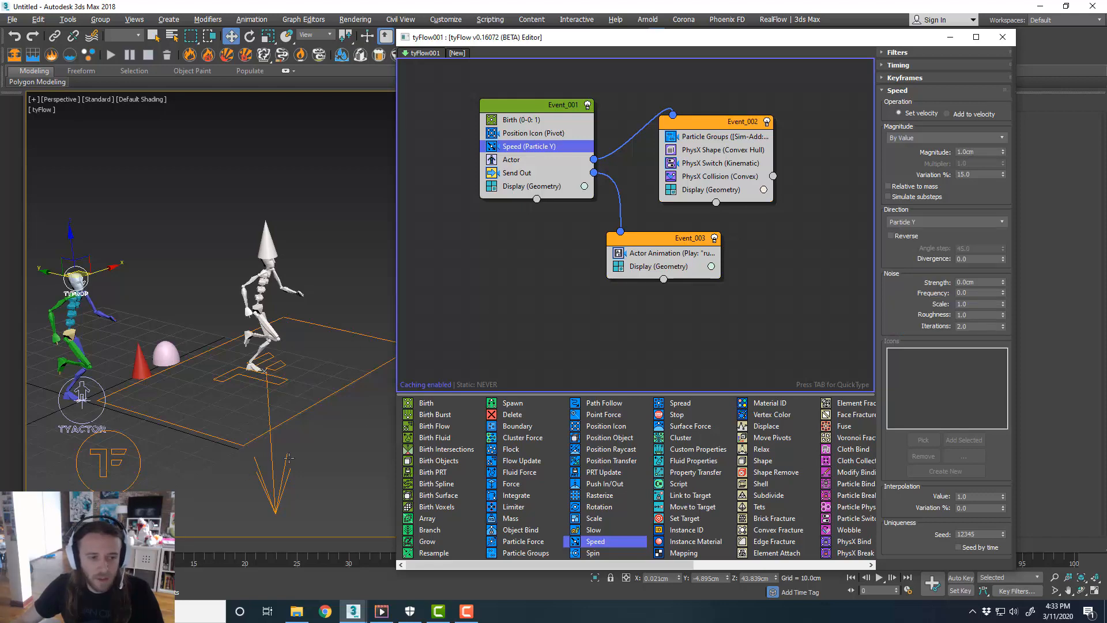
Set the Speed operator's magnitude to -4 cm.
double_click(964, 152)
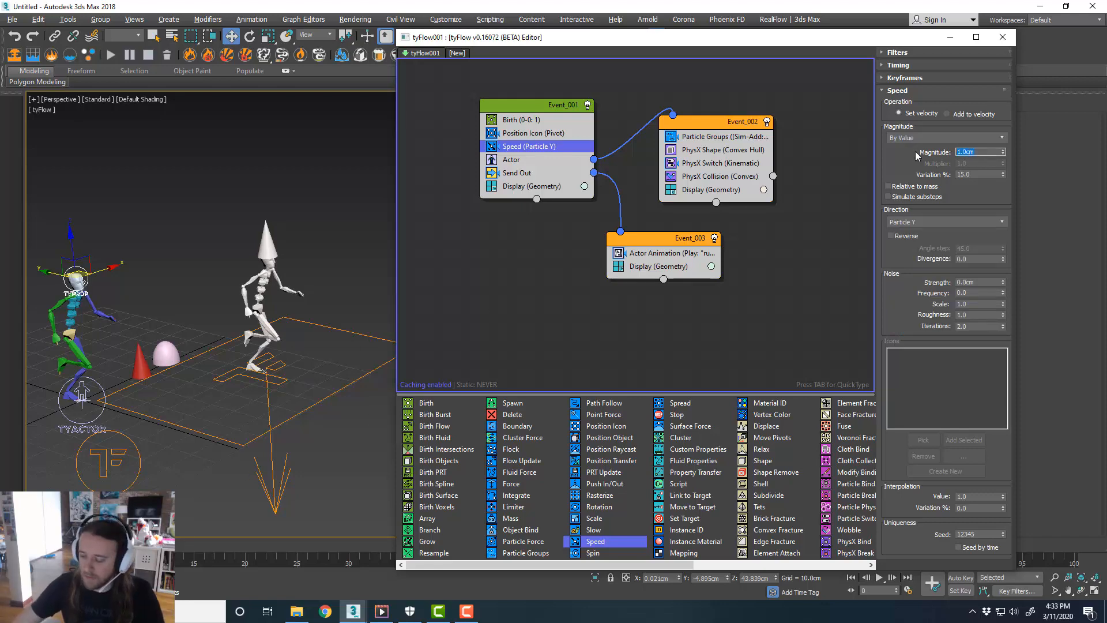
type("-4")
key("Return")
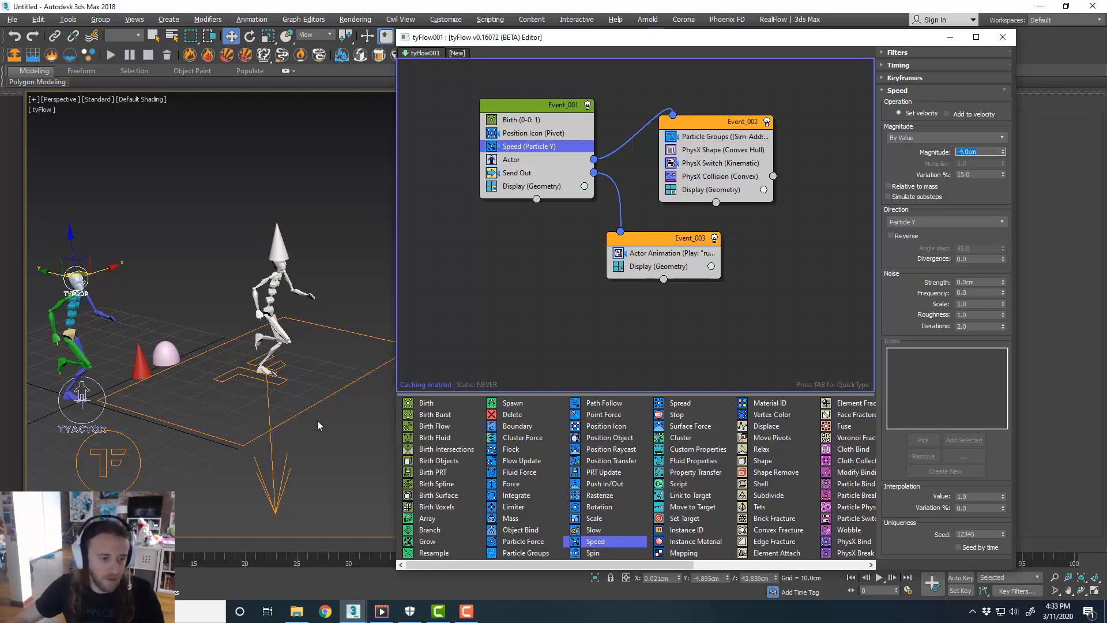
Narrow the tyFlow editor to reveal more of the perspective view and scrub the timeline to check the actor's travel.
scroll(230, 410, "down", 2)
middle_click_drag(229, 409, 232, 407, "alt")
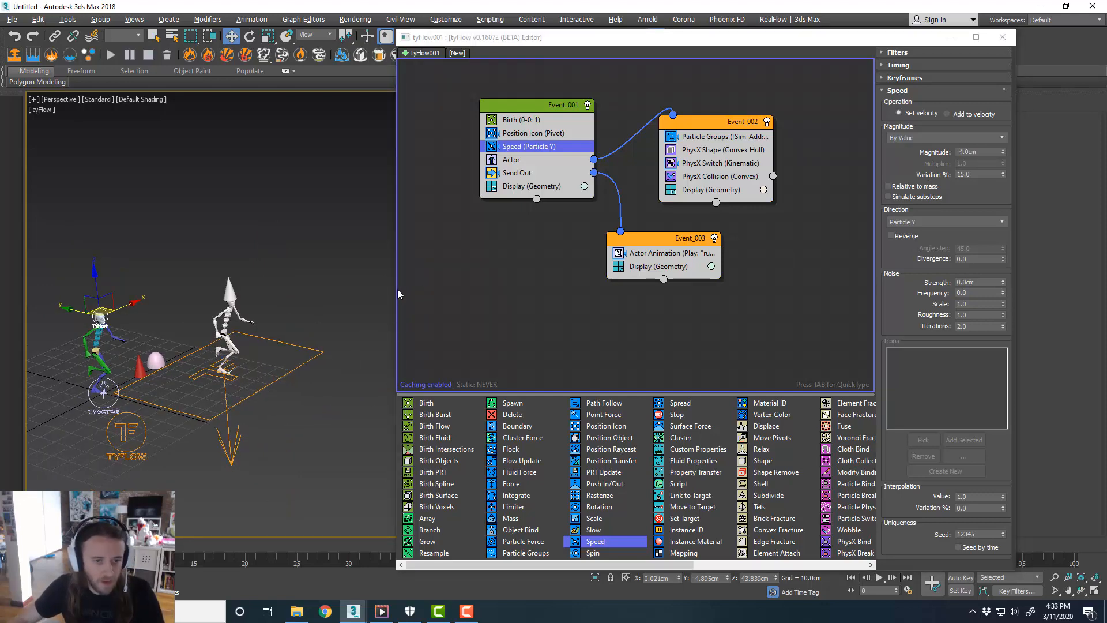
left_click_drag(398, 294, 512, 284)
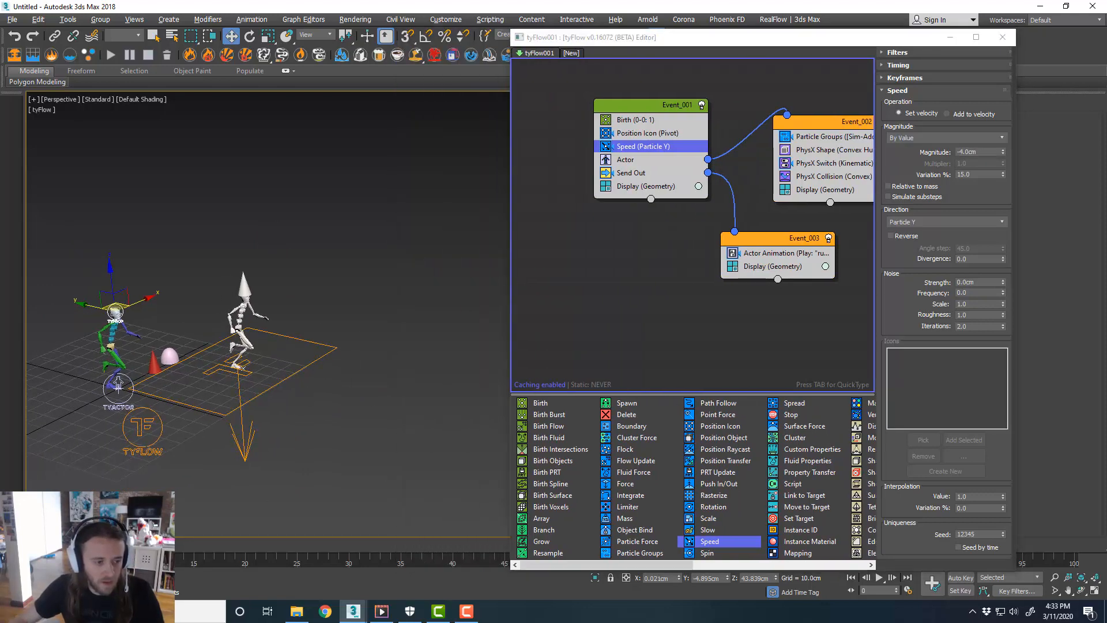
mouse_move(58, 545)
left_mouse_down()
mouse_move(488, 547)
mouse_move(56, 547)
left_mouse_up()
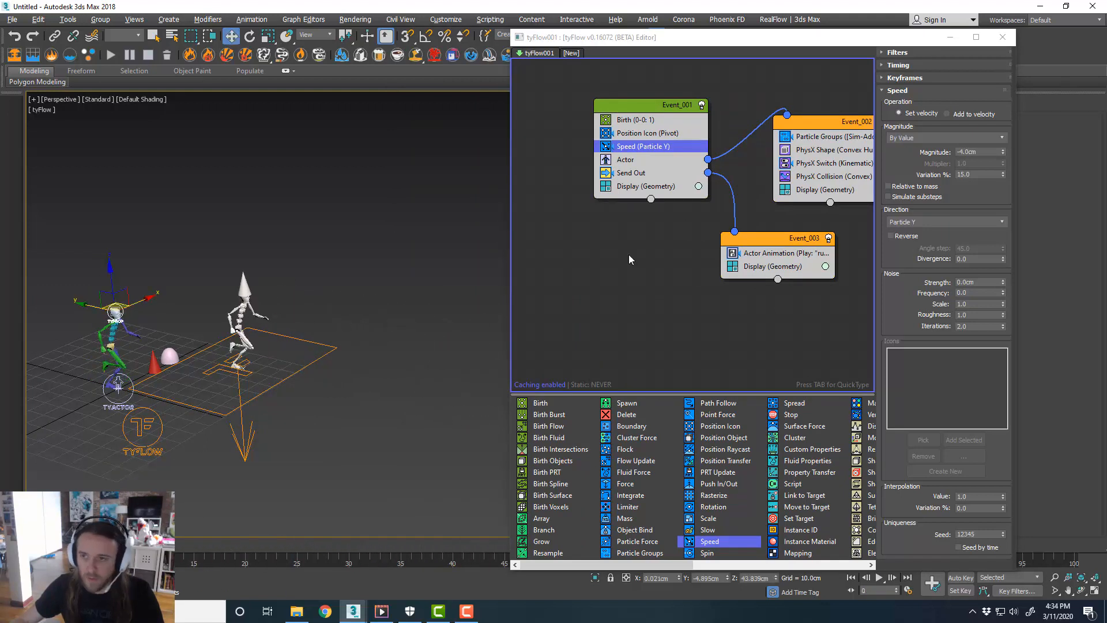
Set the Speed operator's magnitude to -2.5 cm and scrub the timeline to check the run against the travel.
left_click_drag(968, 151, 919, 152)
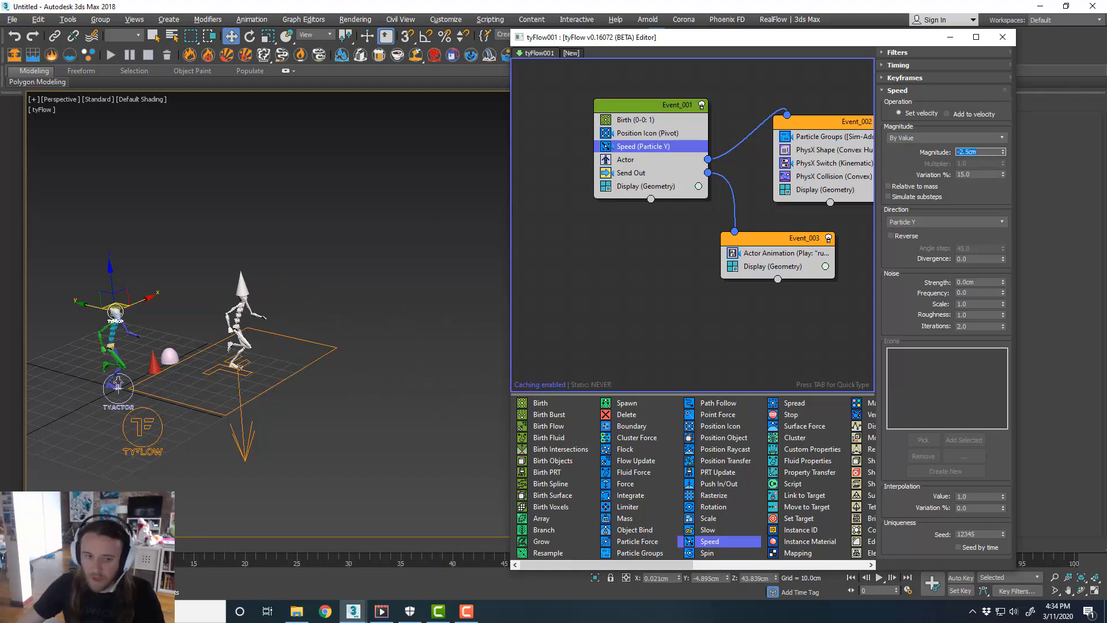
mouse_move(37, 545)
left_mouse_down()
mouse_move(504, 545)
mouse_move(37, 545)
left_mouse_up()
scroll(275, 364, "up", 3)
middle_click_drag(277, 364, 322, 380)
scroll(343, 380, "down", 3)
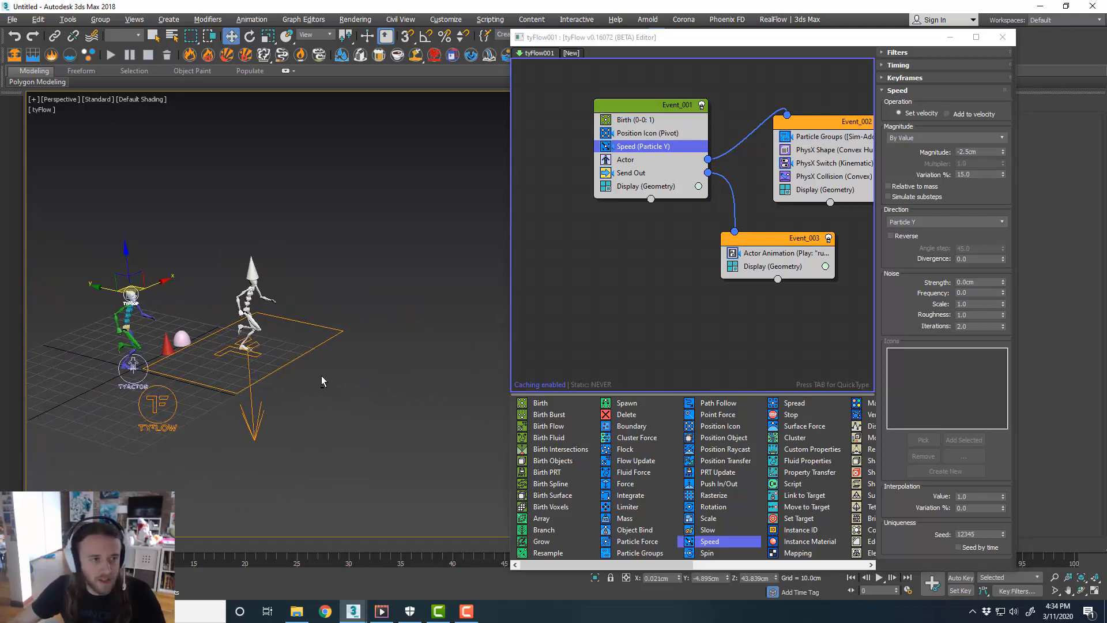
Draw a long thin box across the actor's path in the Top view, about 240 cm wide, 5.5 cm long and 23.7 cm high.
key("alt+w")
left_click_drag(698, 49, 1106, 52)
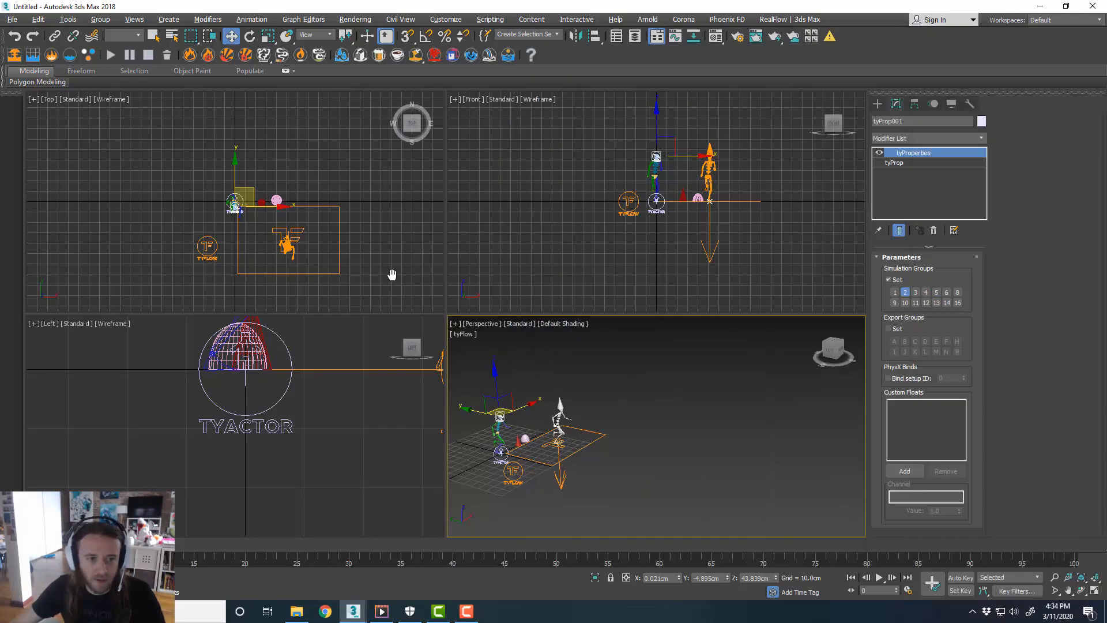
middle_click_drag(392, 274, 381, 270)
key("alt+w")
middle_click_drag(565, 391, 524, 313)
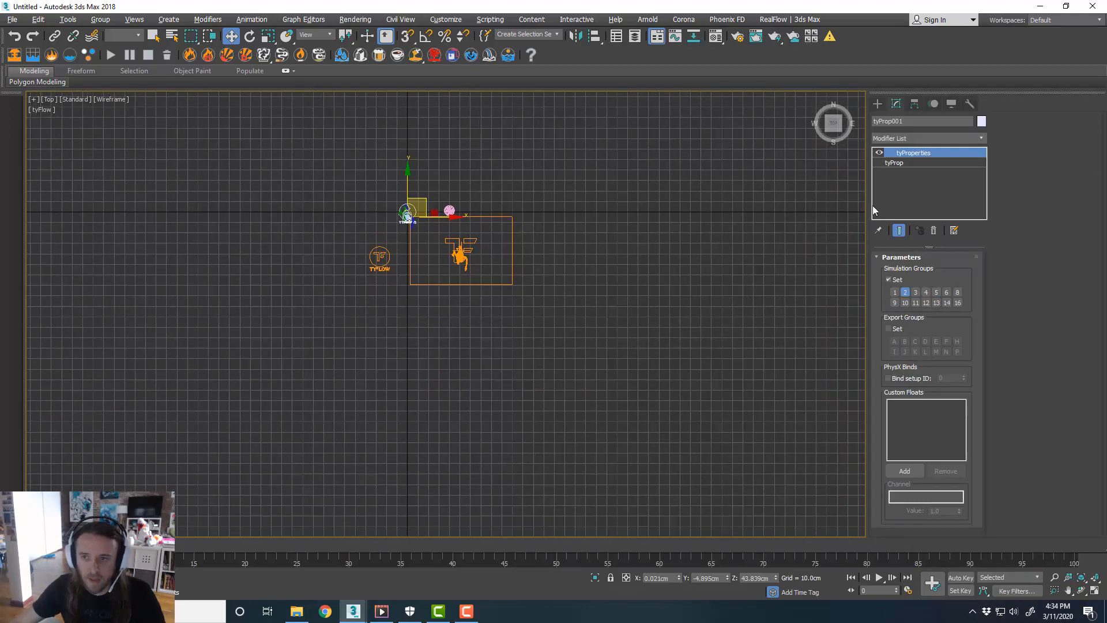
left_click(879, 106)
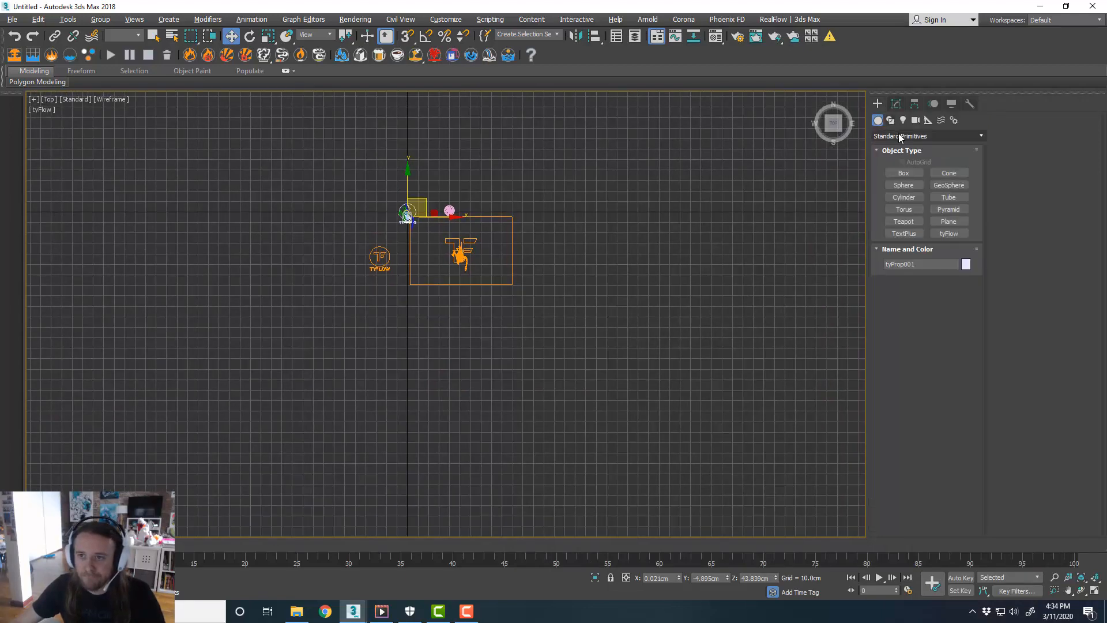
left_click(908, 172)
middle_click_drag(455, 410, 452, 378)
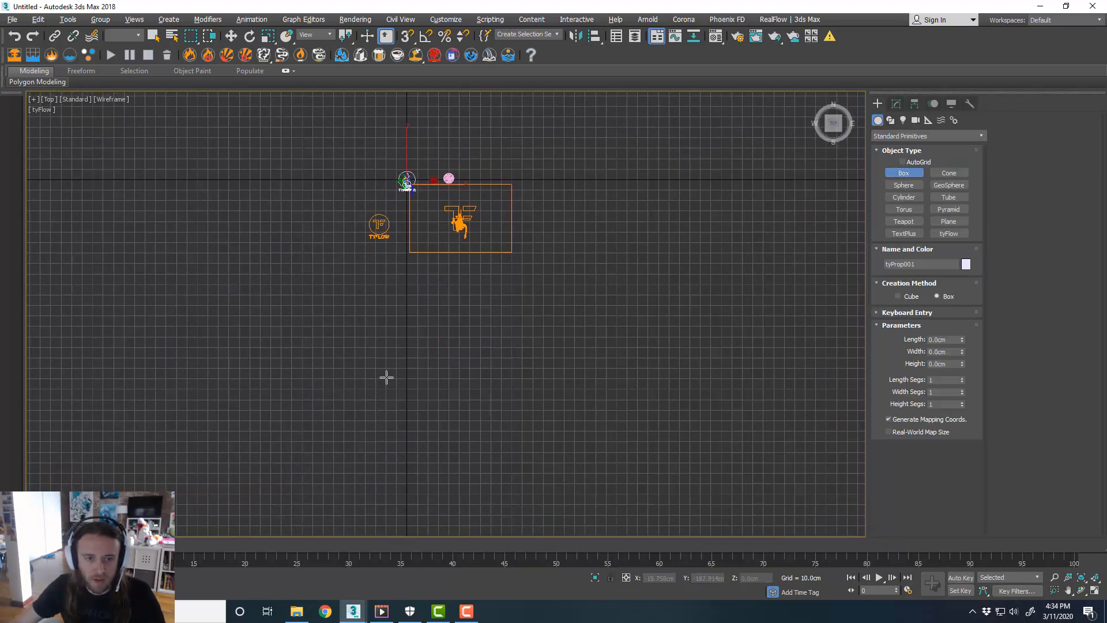
left_click_drag(403, 389, 657, 394)
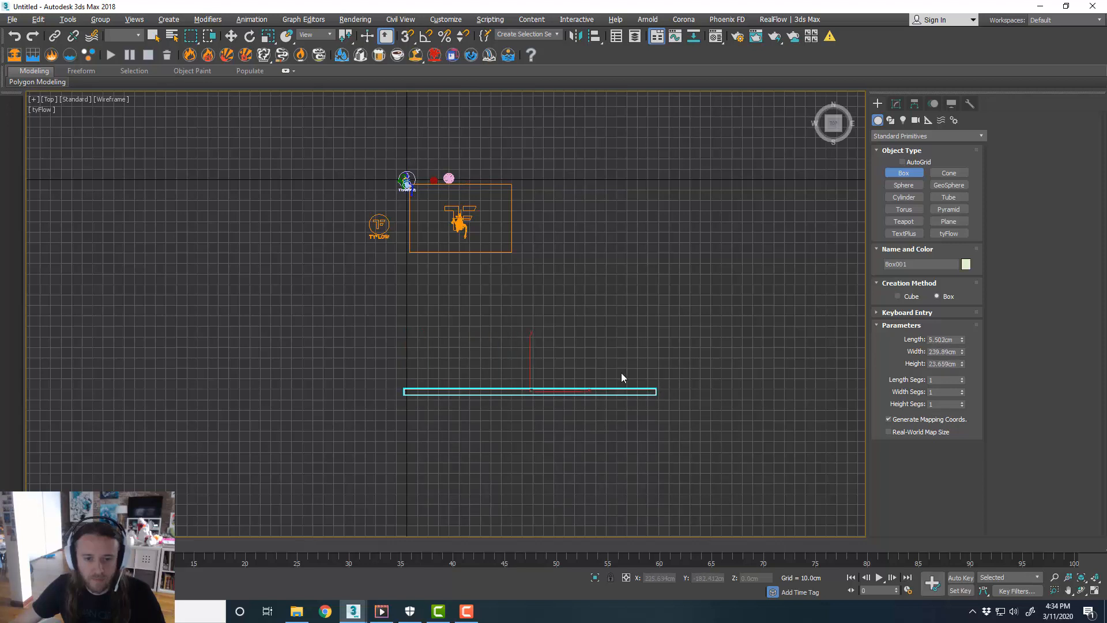
Move the box to about X 62.5 cm, Y -196.3 cm in front of the actor and raise its height to about 43.8 cm.
key("w")
left_click_drag(568, 390, 472, 357)
key("alt+w")
key("alt+w")
middle_click_drag(603, 415, 571, 413, "alt")
left_click(896, 104)
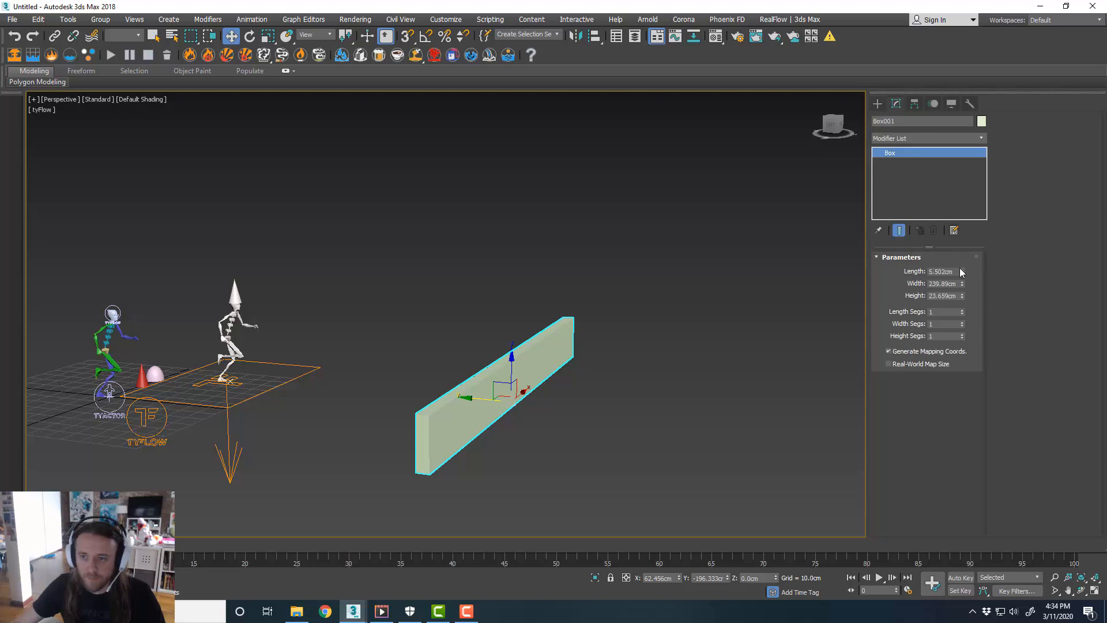
left_click_drag(961, 296, 958, 250)
middle_click_drag(577, 382, 596, 381, "alt")
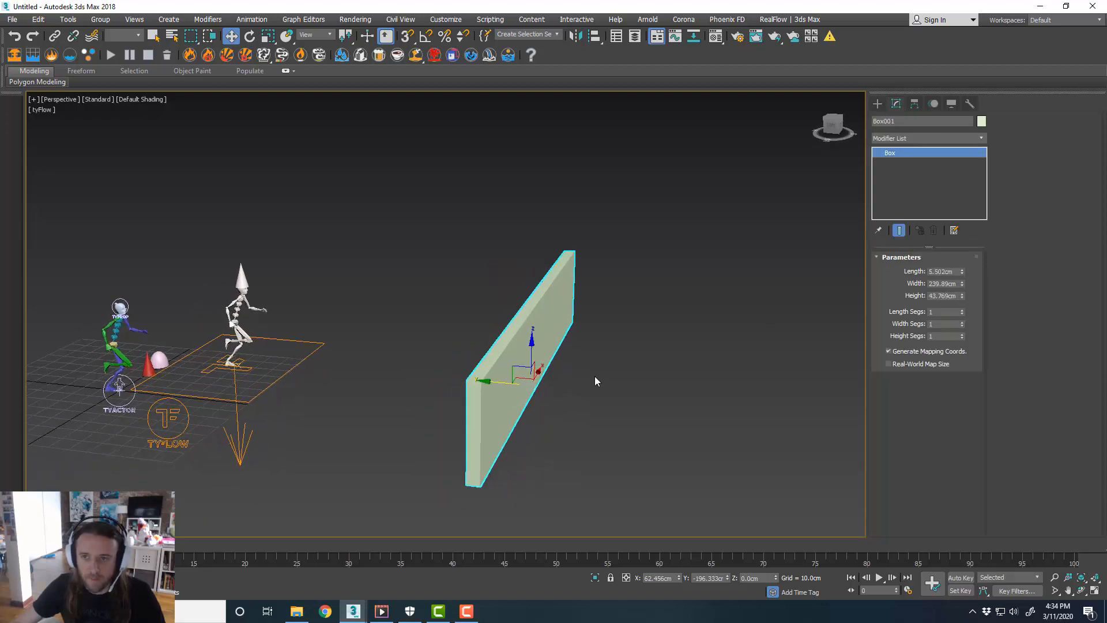
Rename the box obstacle as wall_Trigger.
left_click(916, 121)
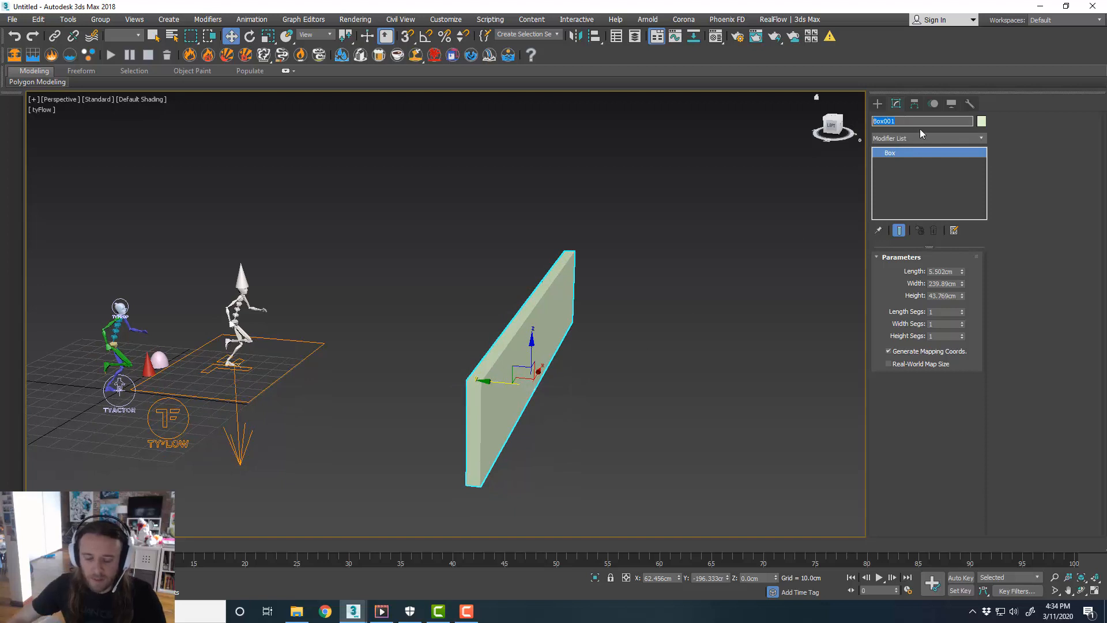
type("w")
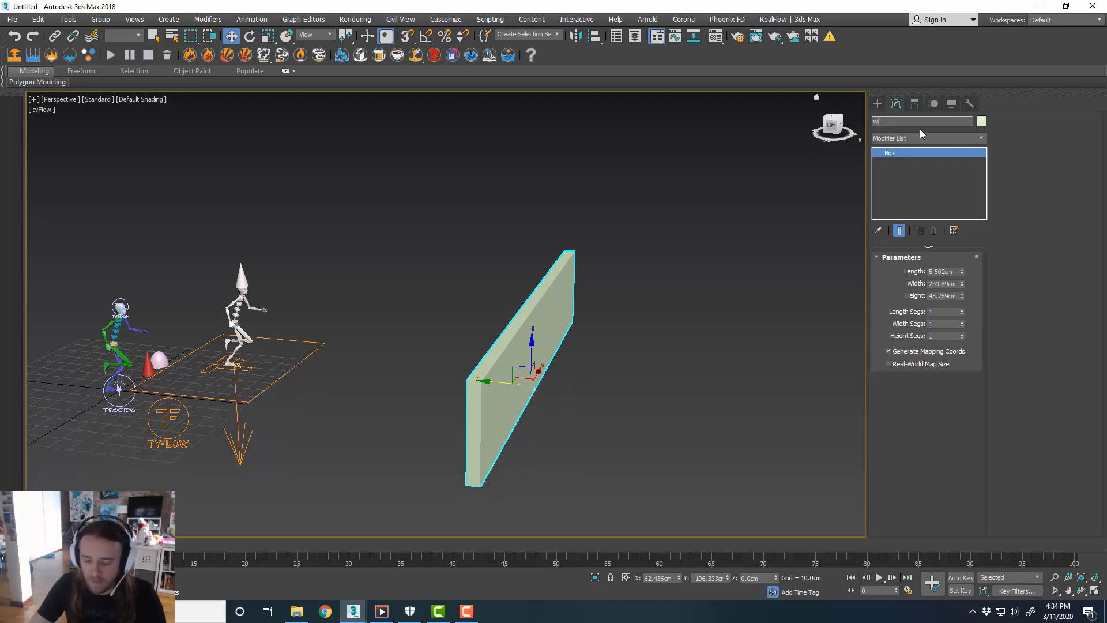
type("all_Tri")
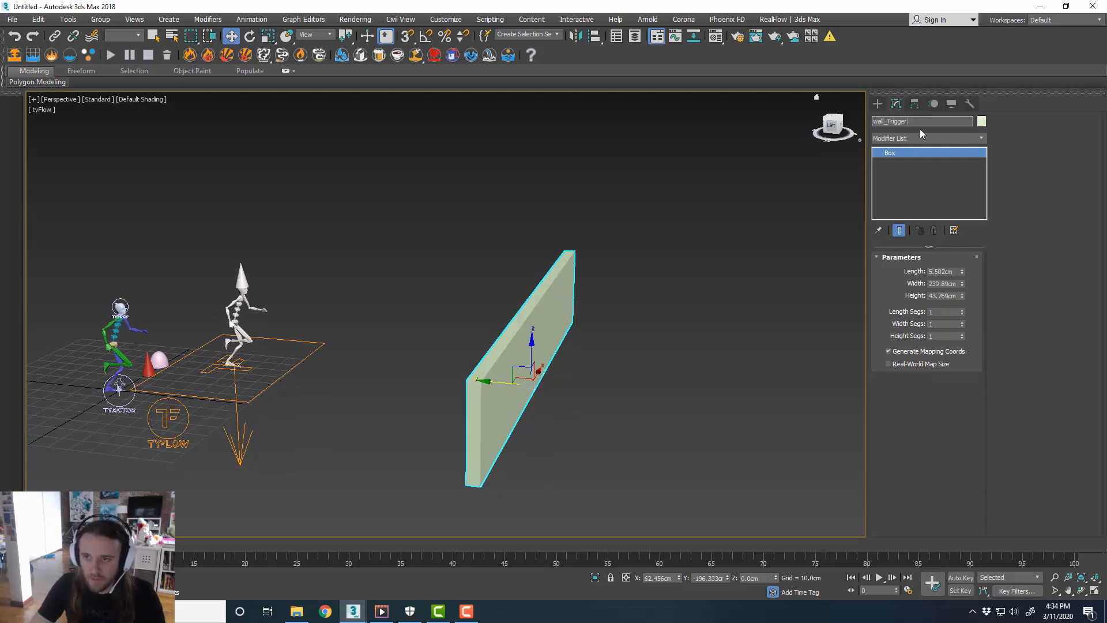
type("gger")
Turn on Display as Box in the wall_Trigger object's properties.
middle_click_drag(574, 417, 578, 405)
right_click(540, 327)
left_click(581, 411)
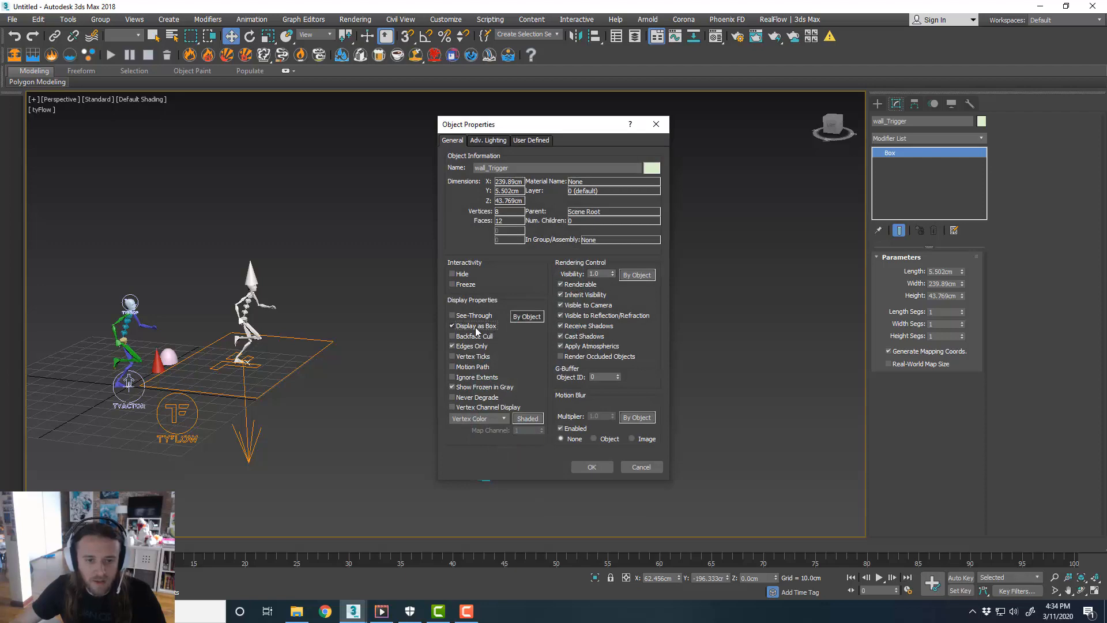
left_click(586, 466)
Move wall_Trigger along the Y axis closer to the running actor, to about Y -165.3 cm.
middle_click_drag(477, 395, 526, 383, "alt")
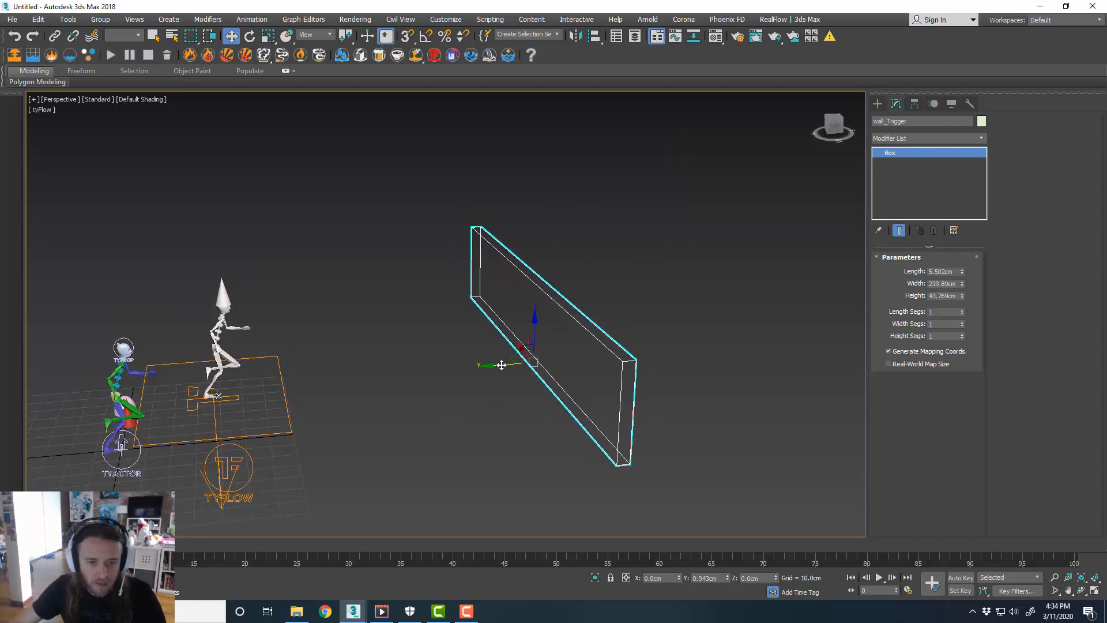
left_click_drag(505, 368, 450, 366)
middle_click_drag(394, 416, 379, 412)
left_click_drag(196, 557, 32, 553)
key("w")
middle_click_drag(631, 325, 607, 290)
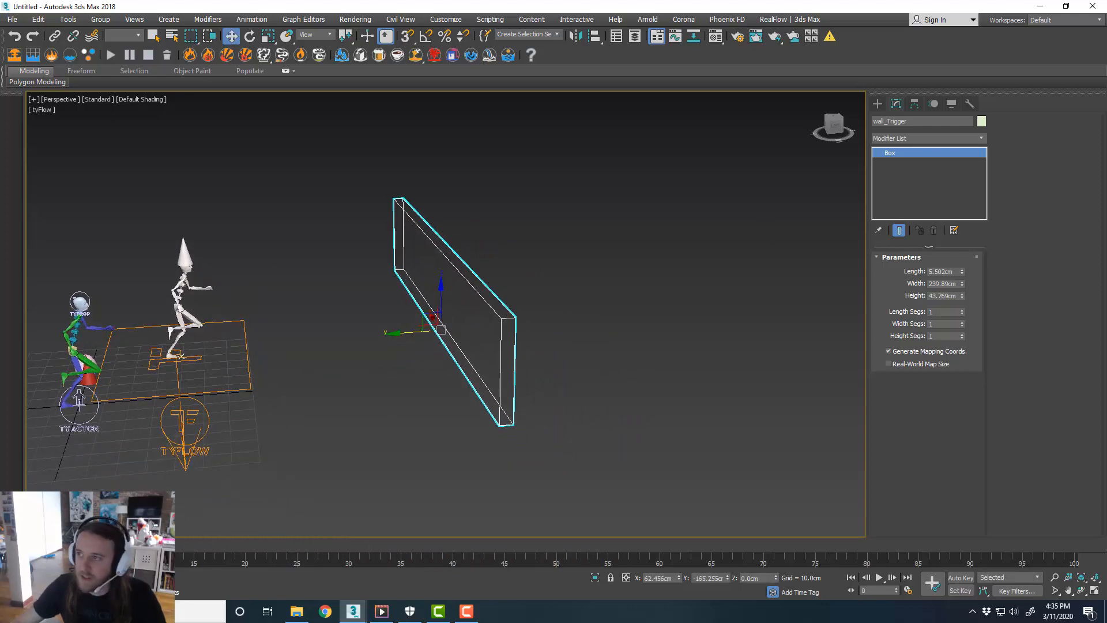
Bring back the tyFlow editor, add a Surface Test after the Actor Animation in Event_003, and assign wall_Trigger as its test object.
left_click_drag(1106, 34, 647, 35)
middle_click_drag(396, 269, 299, 274)
middle_click_drag(300, 274, 321, 301, "alt")
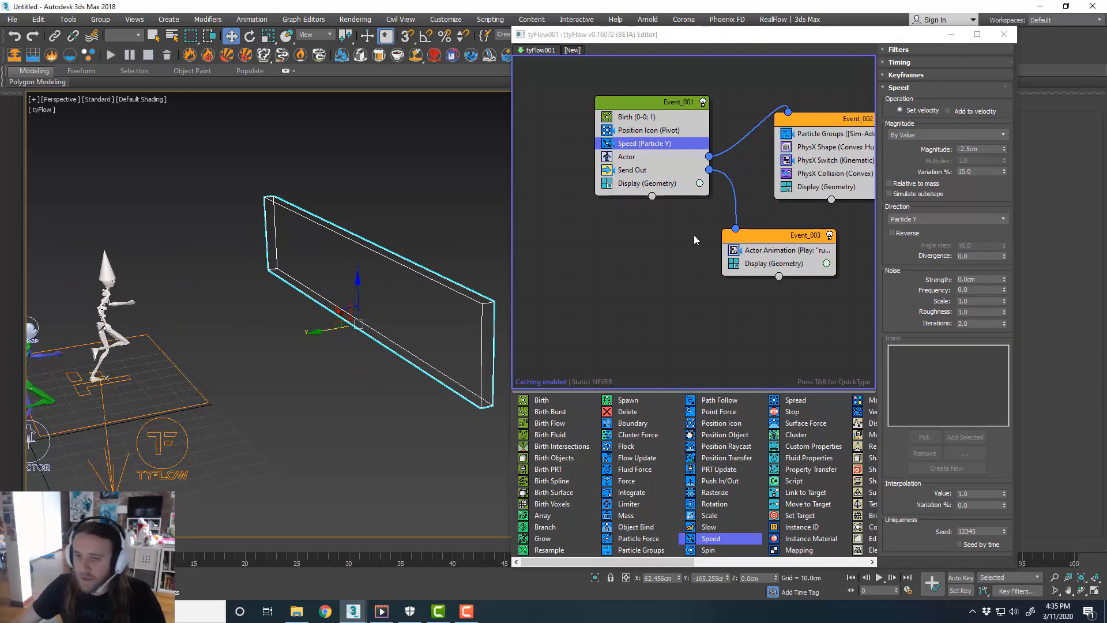
middle_click_drag(703, 308, 632, 295)
middle_click_drag(770, 306, 745, 298)
left_click(741, 293)
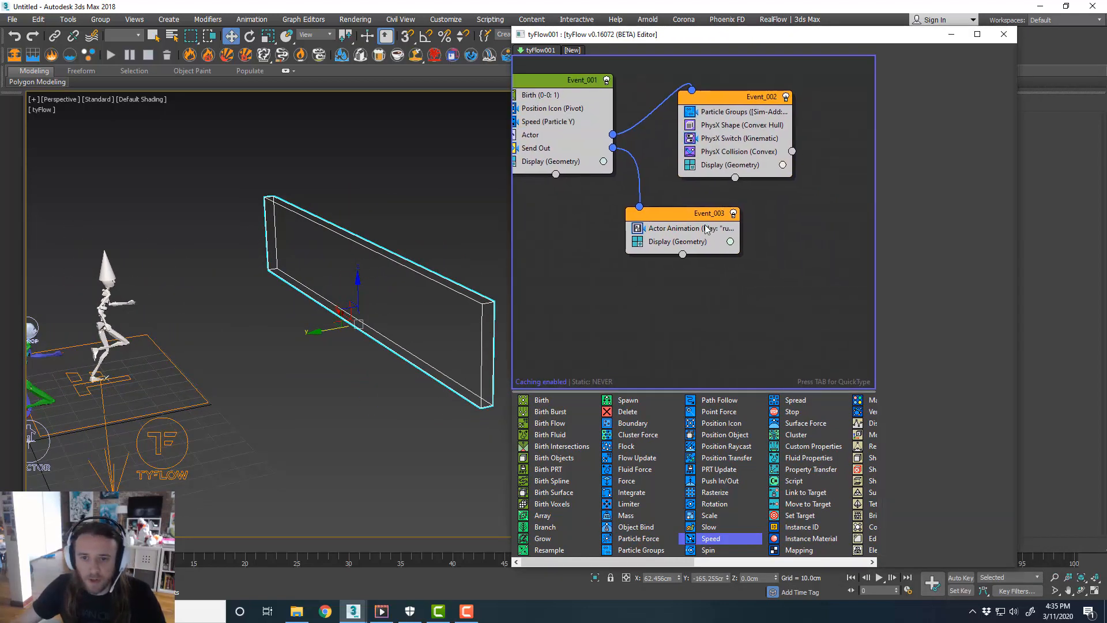
scroll(786, 452, "right", 3)
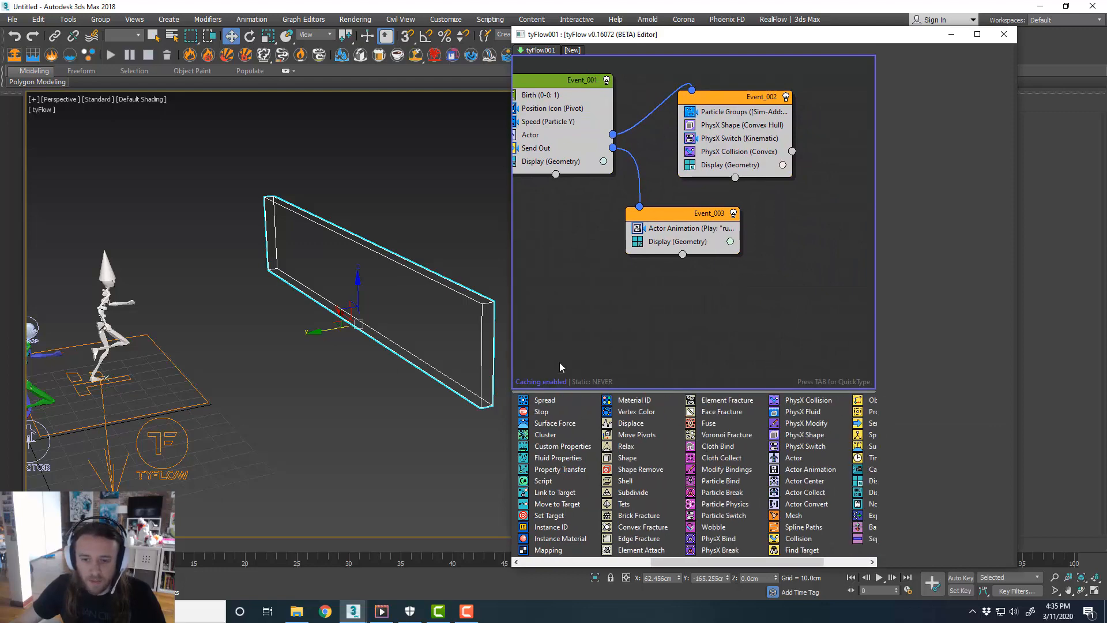
left_click_drag(512, 316, 405, 306)
left_click_drag(791, 449, 599, 243)
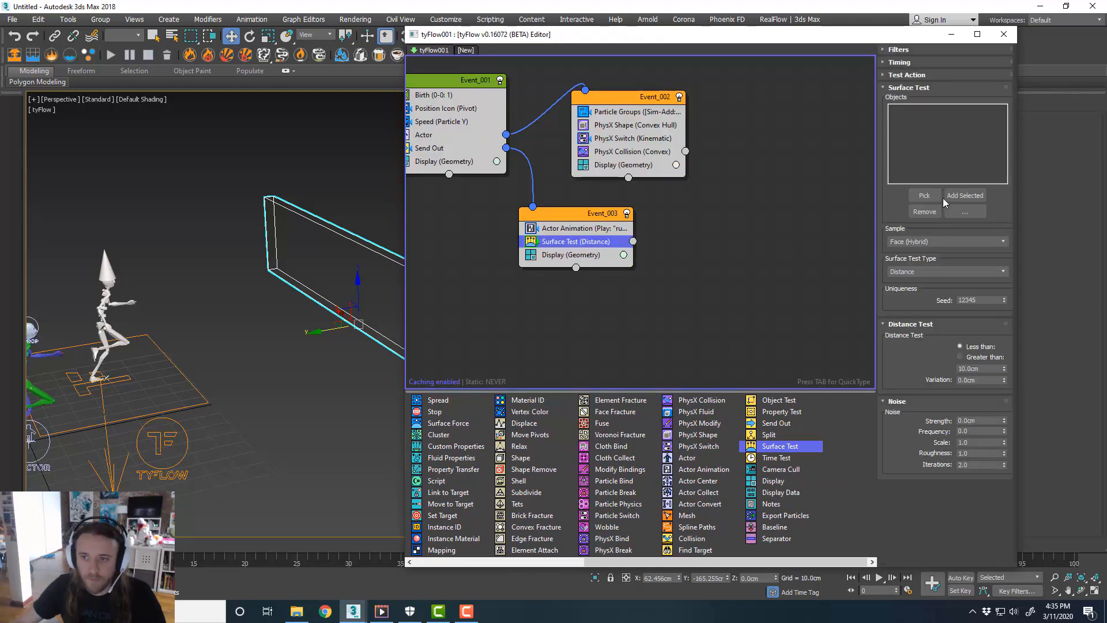
middle_click_drag(313, 282, 265, 311)
left_click(965, 195)
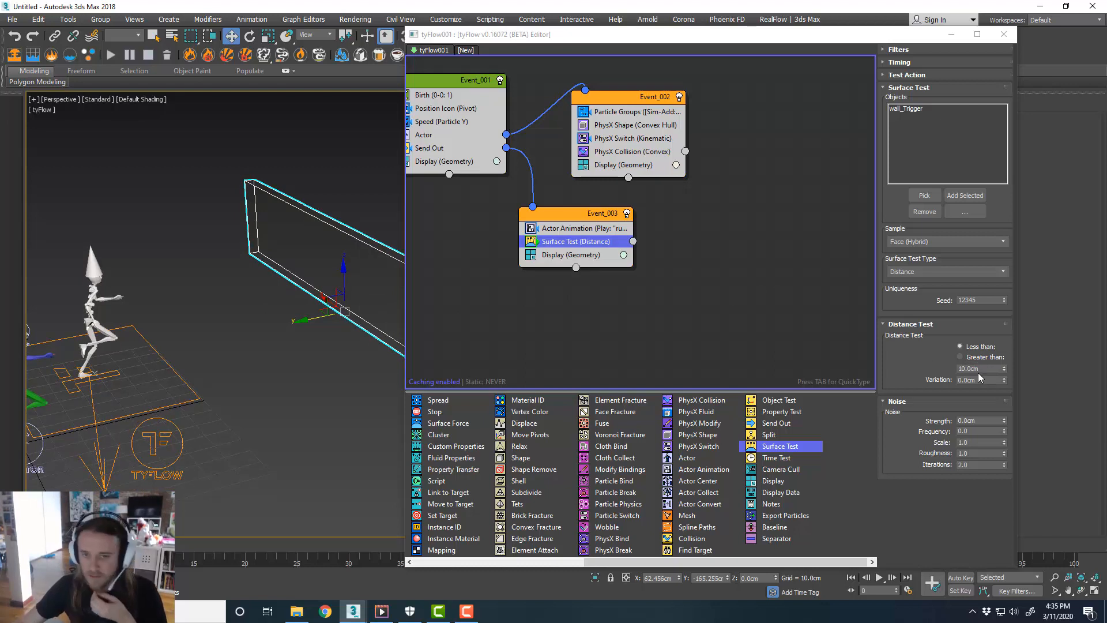
Create a new event beside Event_003 from a PhysX Switch operator and set the switch to Dynamic (Activate).
middle_click_drag(718, 313, 722, 300)
left_click(715, 282)
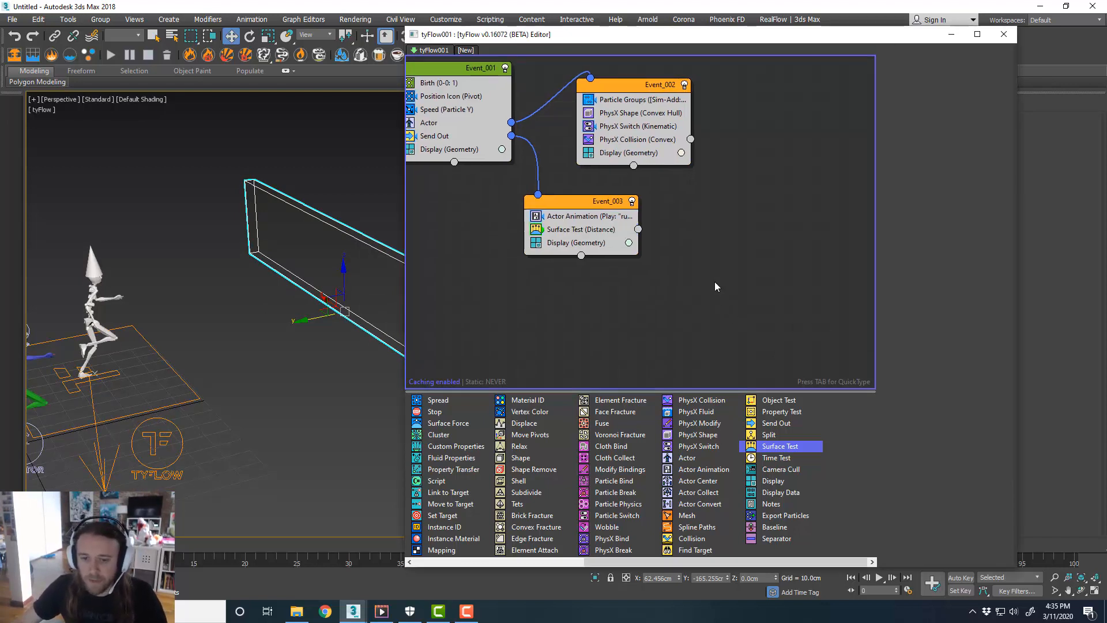
left_click_drag(707, 450, 708, 253)
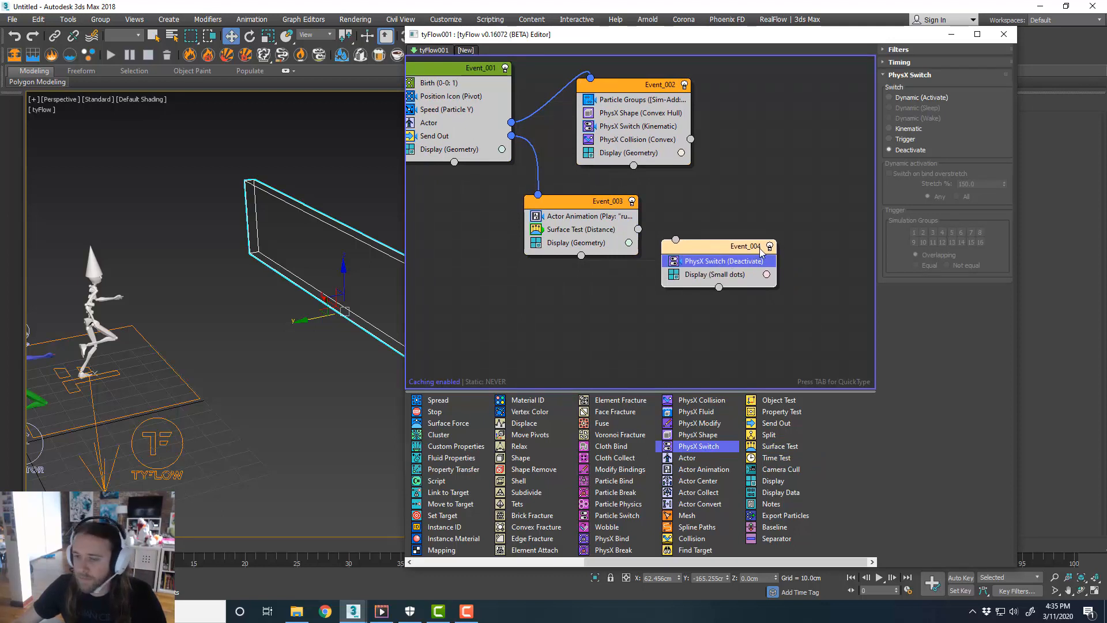
left_click(917, 97)
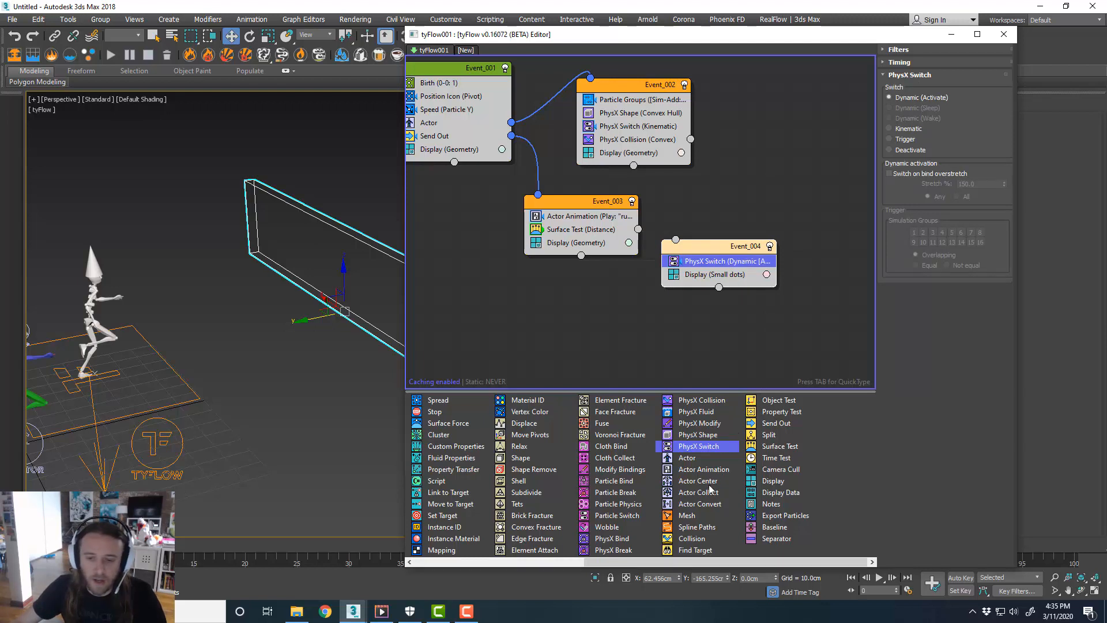
Add Actor Collect above the PhysX Switch with Test TRUE set to All actor particles, and connect the Surface Test output to Event_004.
left_click_drag(712, 497, 733, 257)
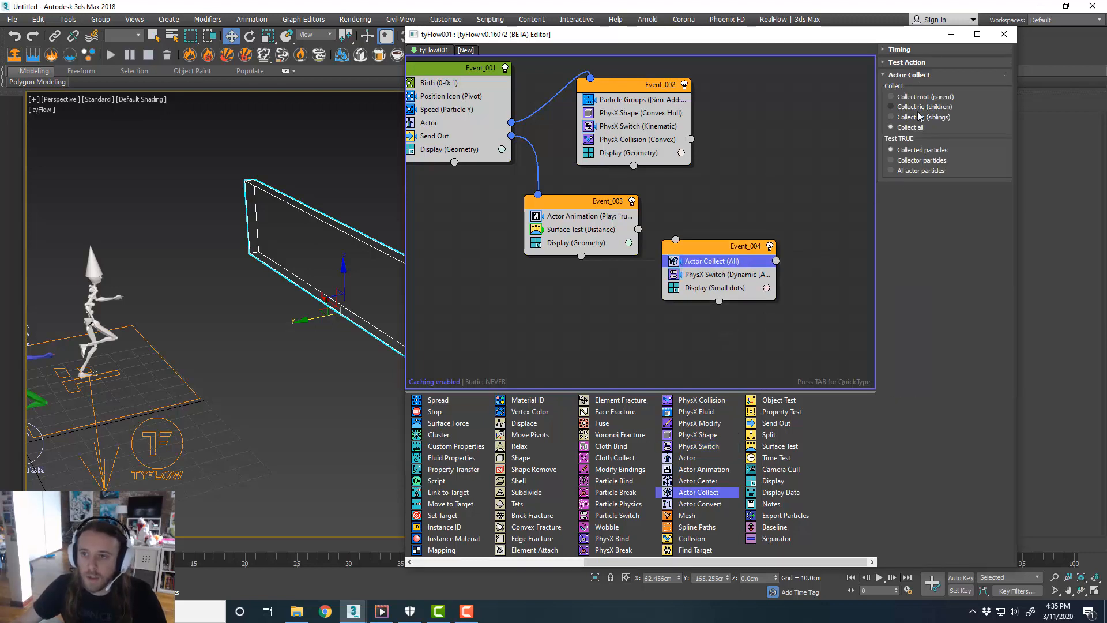
left_click(900, 172)
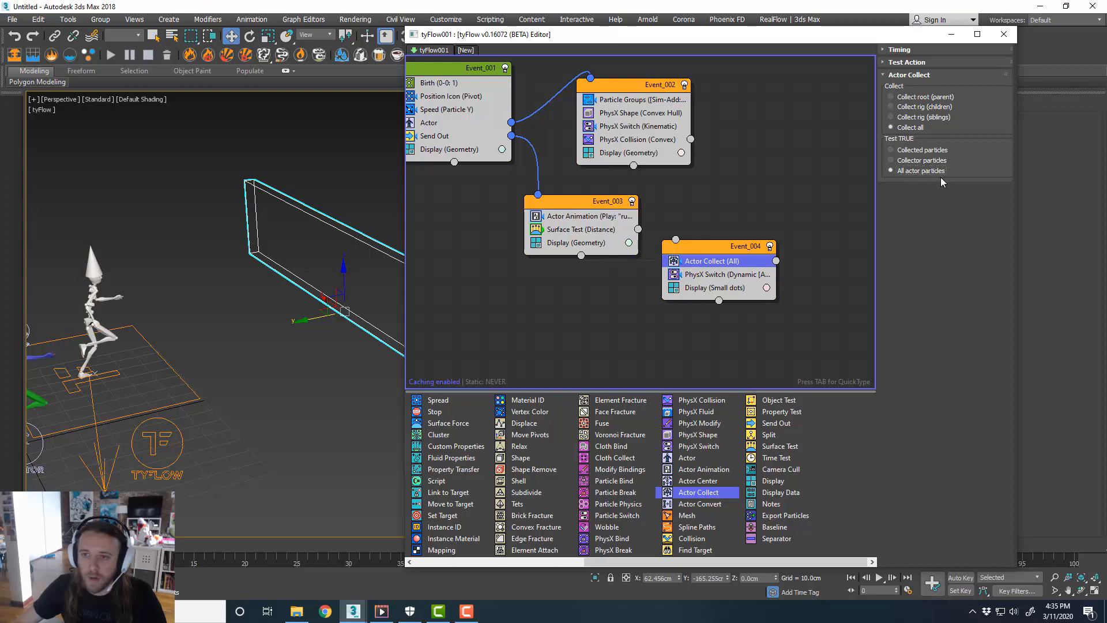
left_click_drag(709, 244, 709, 251)
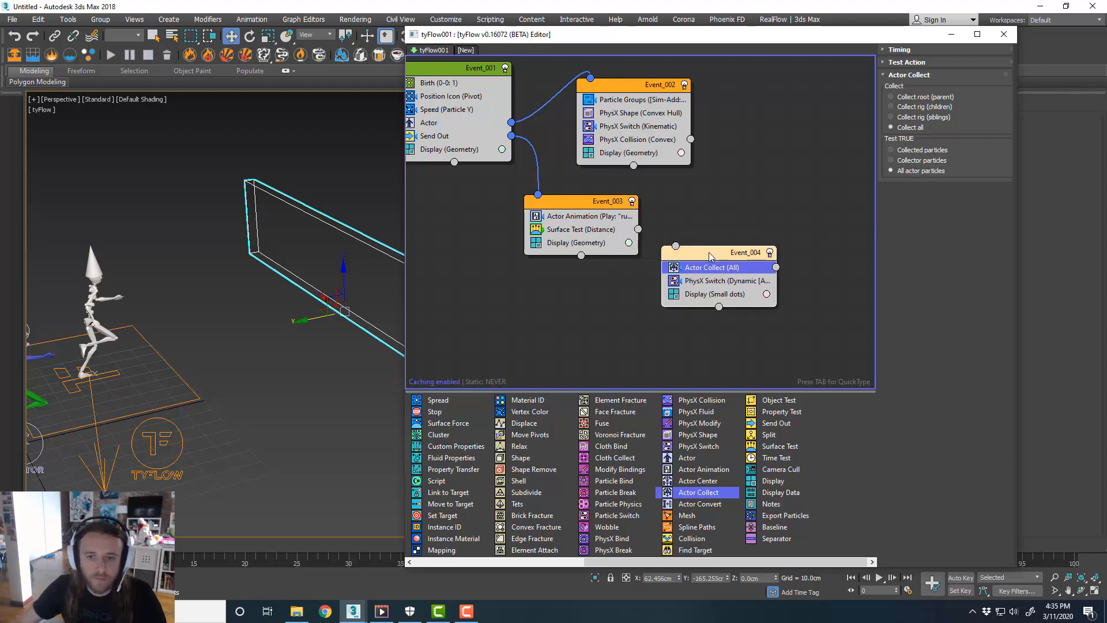
left_click_drag(638, 229, 714, 258)
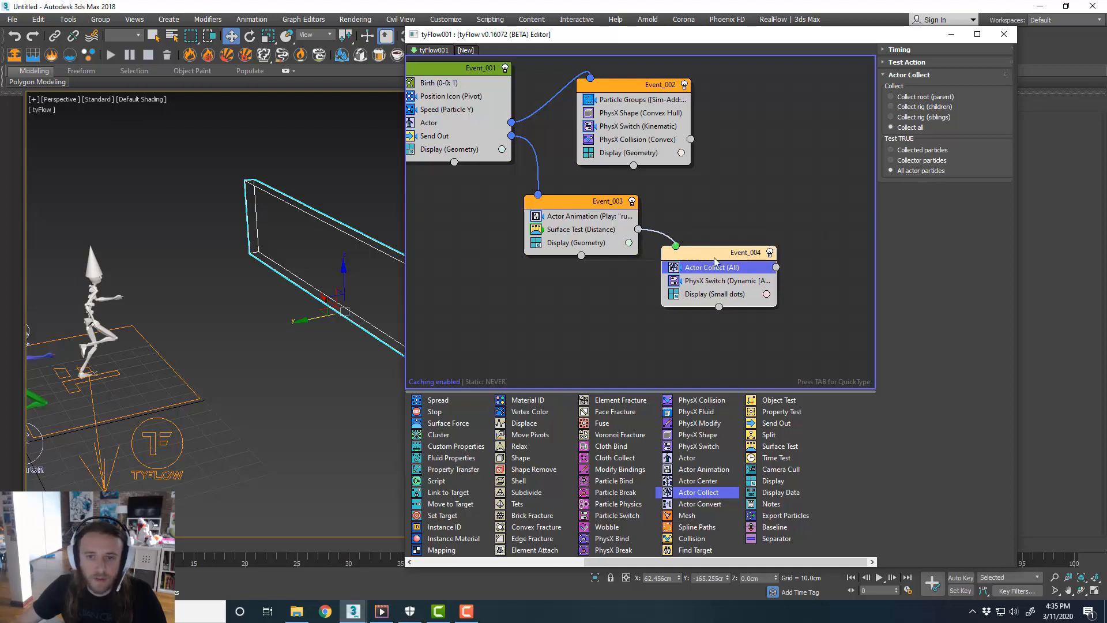
Set the Display operator in Event_004 to the Geometry type.
left_click(743, 295)
left_click(936, 73)
left_click(912, 128)
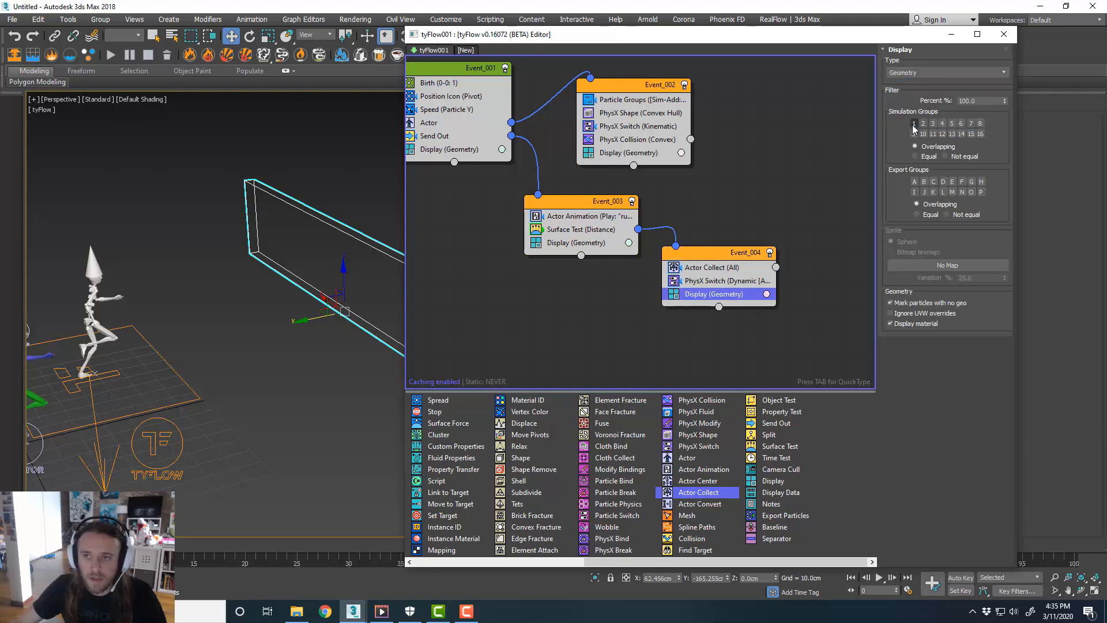
middle_click_drag(754, 215, 766, 215)
left_click(765, 217)
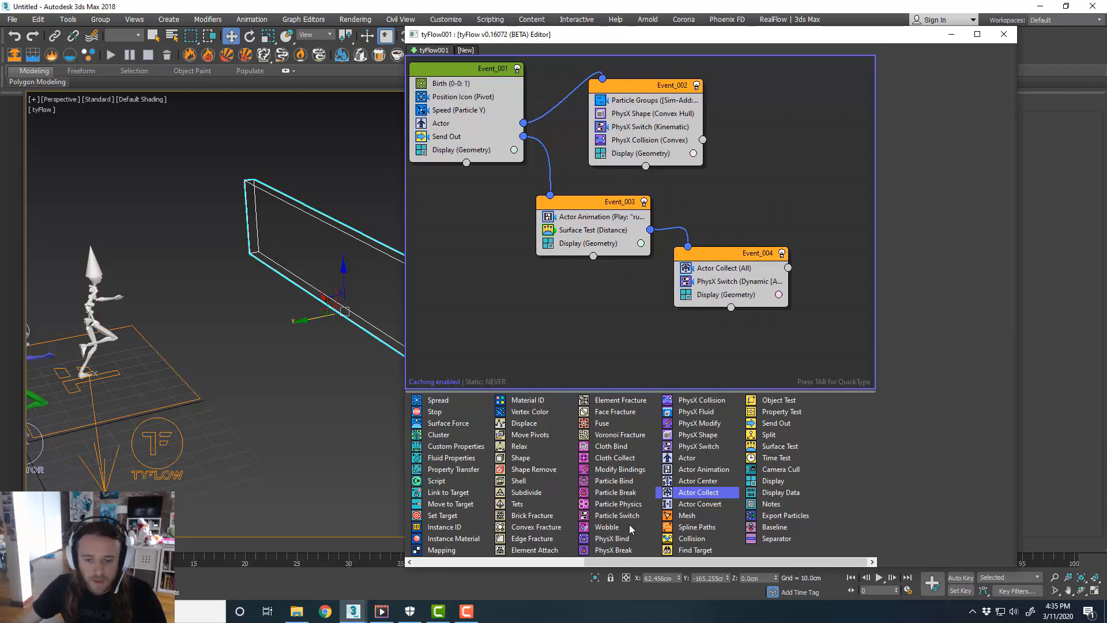
Add a PhysX Bind operator below the PhysX Switch in Event_004 and set its type to Rigid (Joint).
left_click_drag(613, 538, 821, 288)
left_click(926, 100)
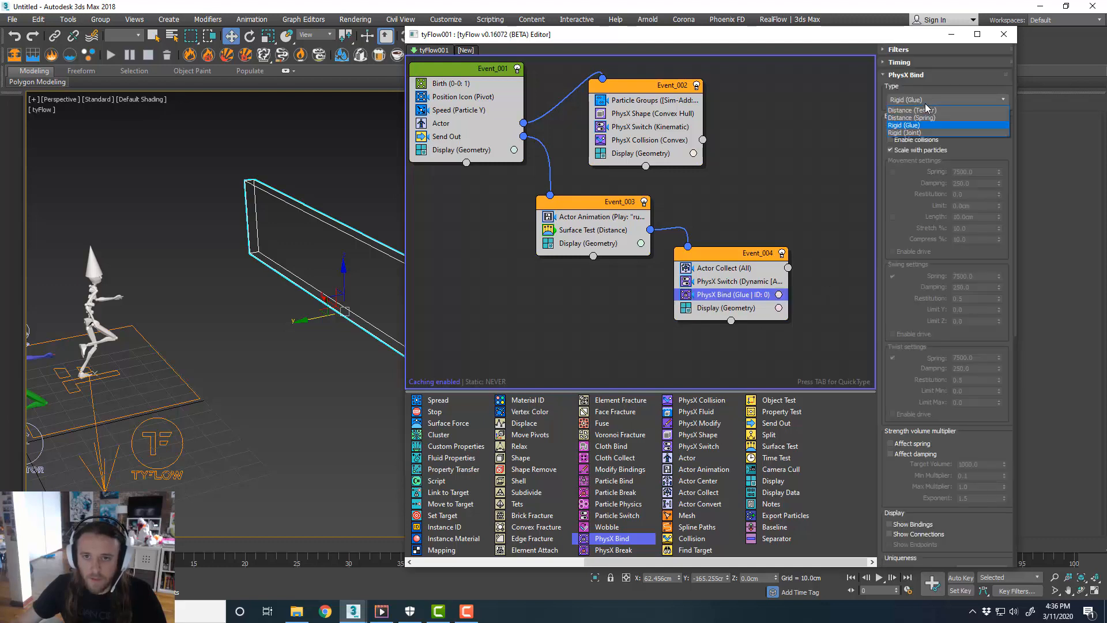
left_click(933, 134)
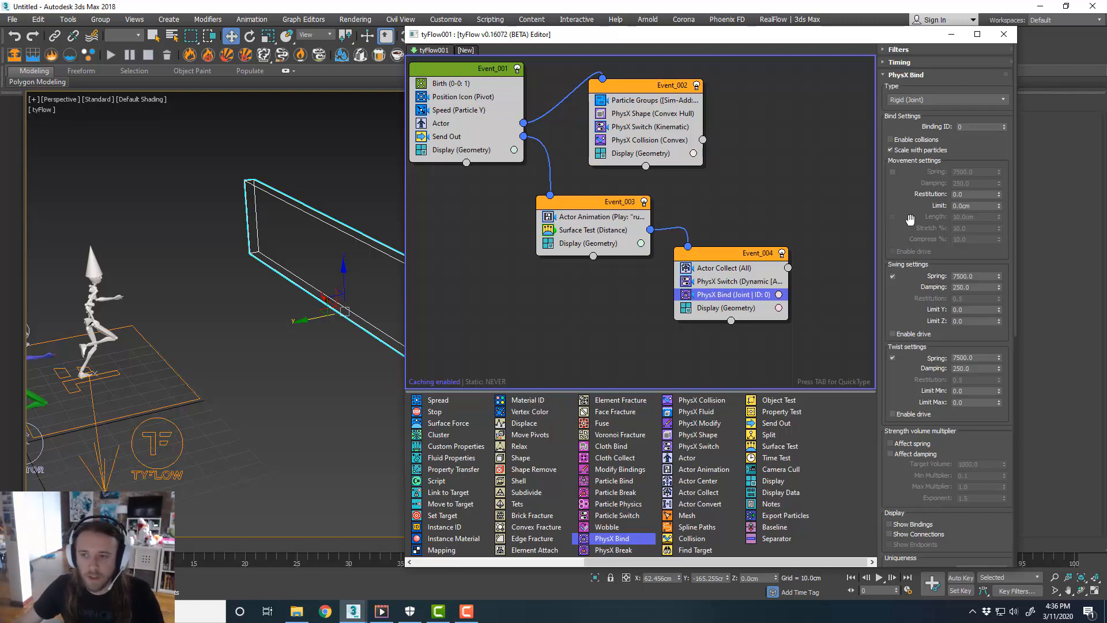
Enable actor bindings in the PhysX Bind operator's Actor Ragdoll Bind settings.
left_click_drag(910, 220, 923, 86)
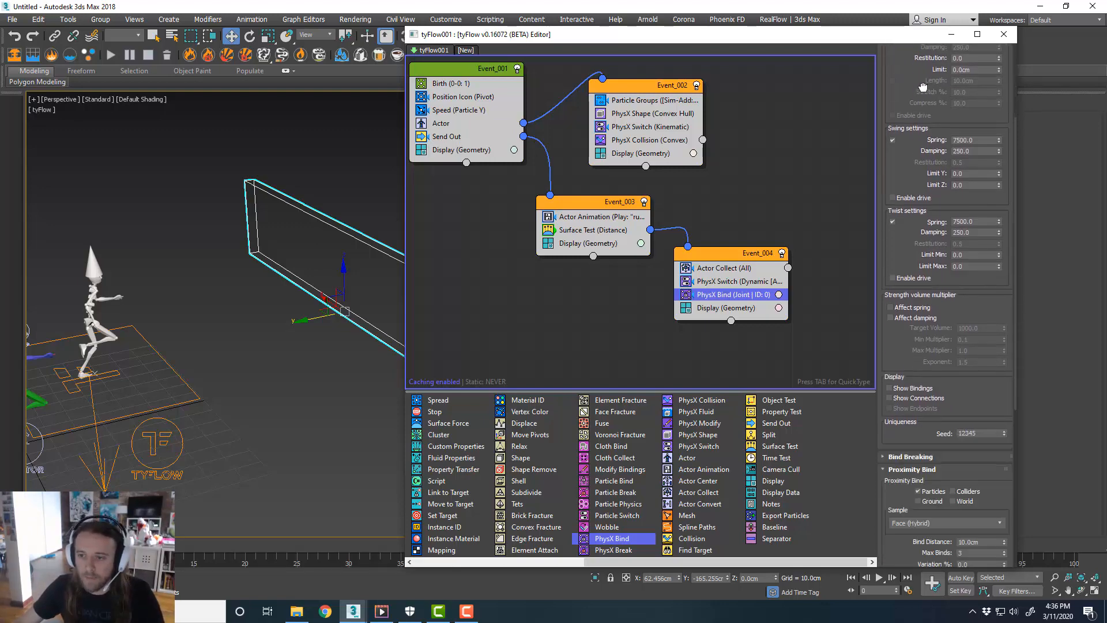
scroll(992, 300, "down", 6)
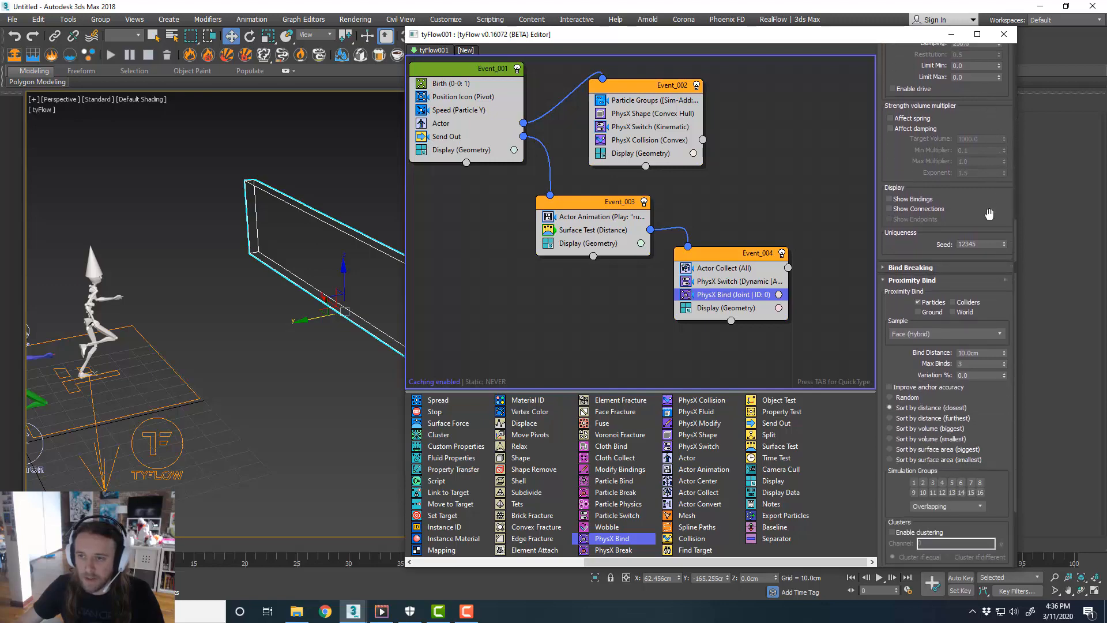
left_click_drag(985, 164, 988, 106)
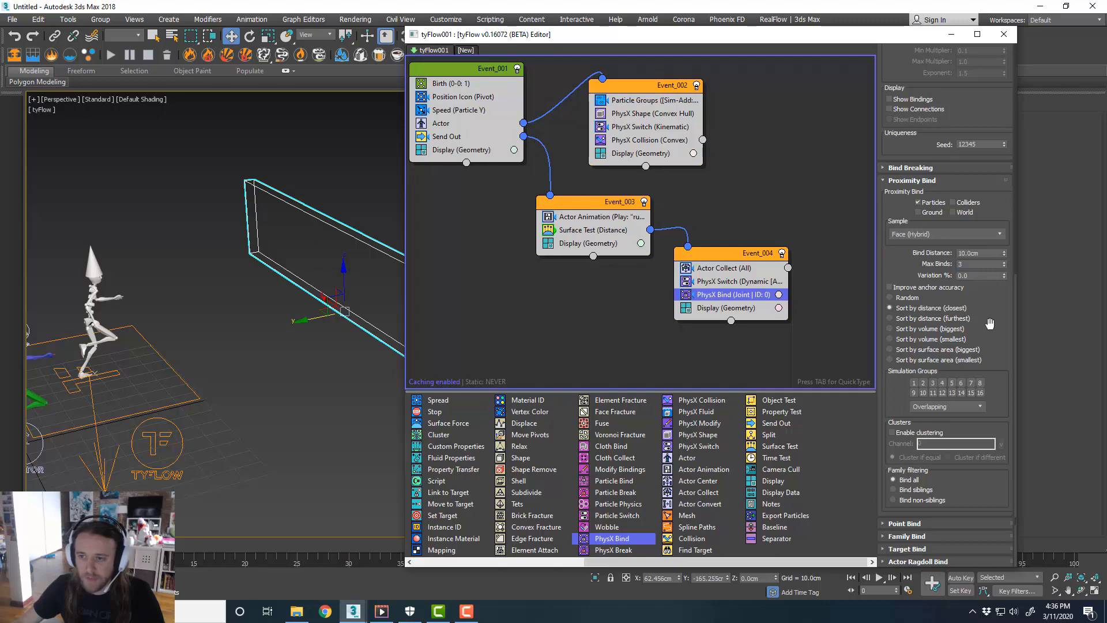
left_click(918, 561)
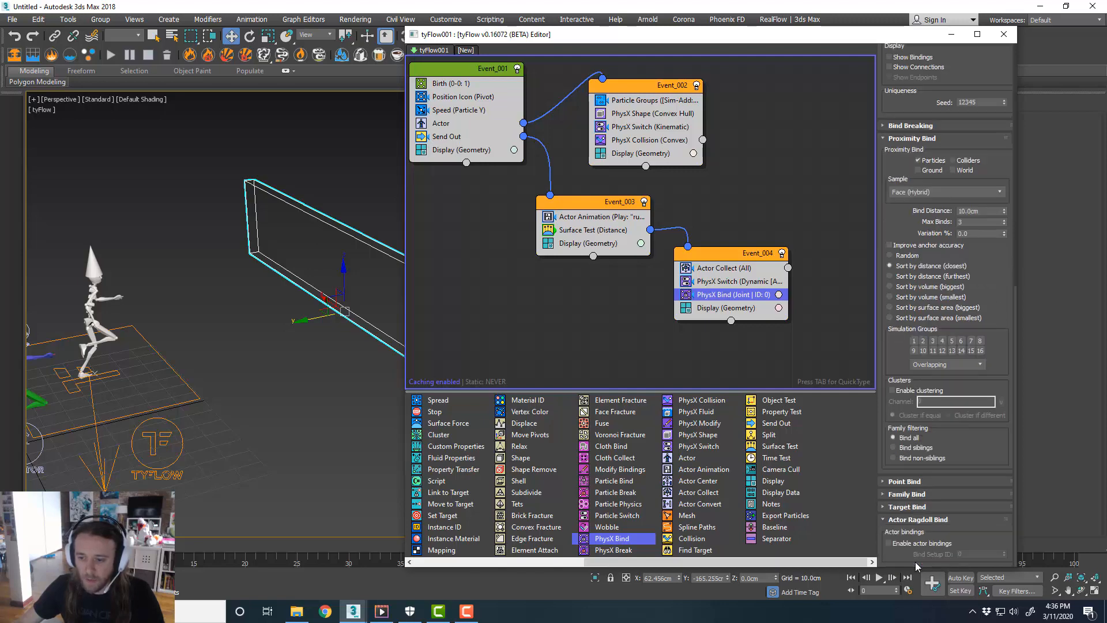
left_click(888, 543)
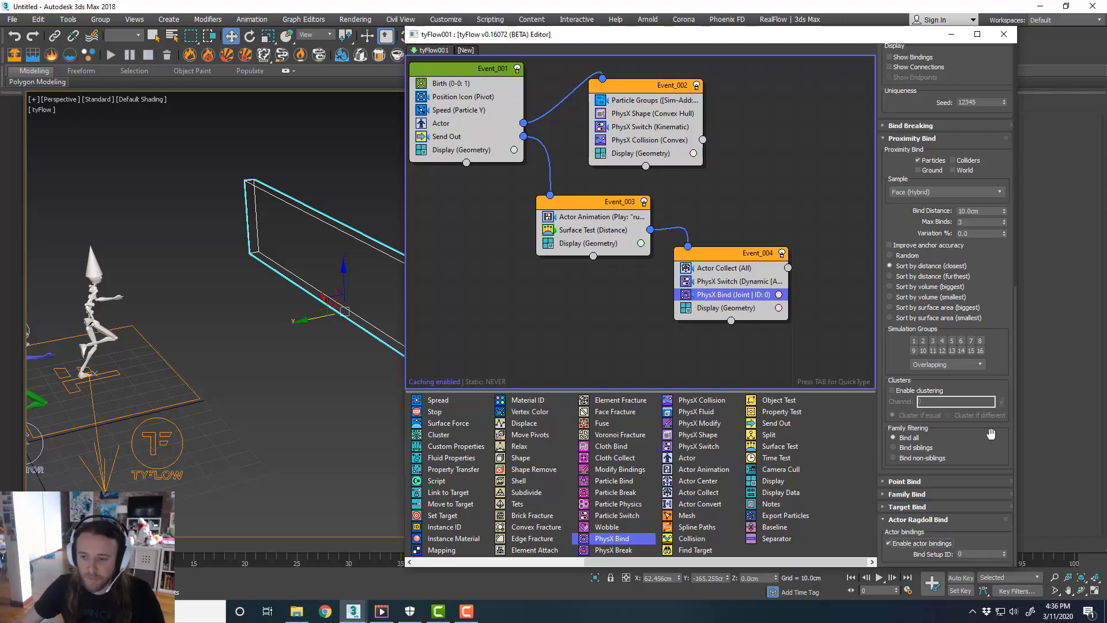
Review the PhysX Bind joint settings and the settings of the Surface Test and Actor Collect operators.
scroll(1000, 267, "up", 5)
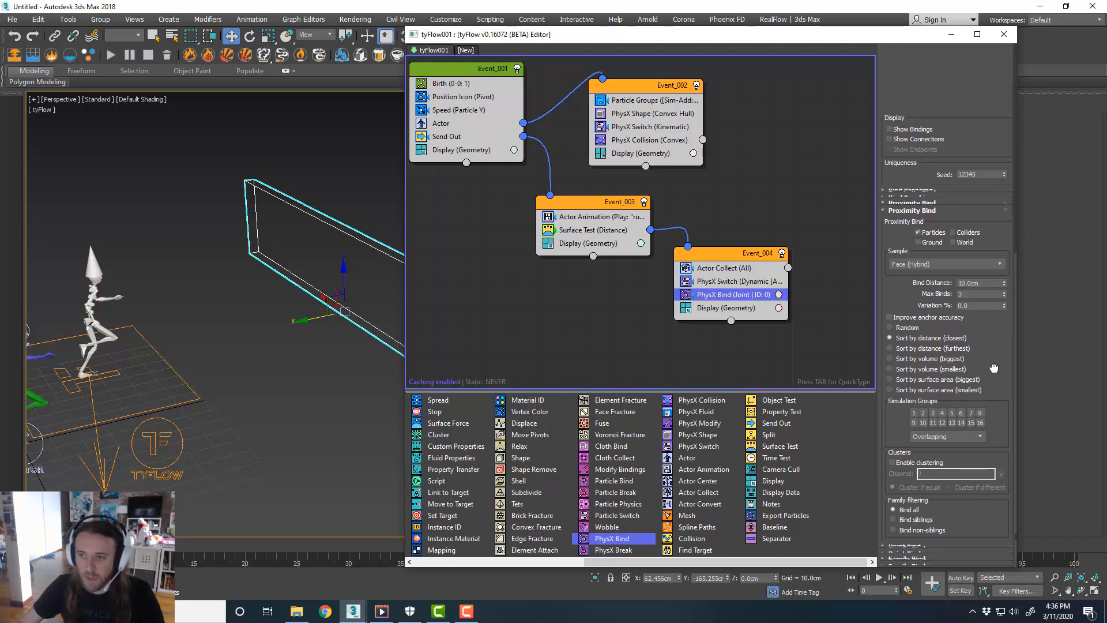
scroll(992, 203, "up", 10)
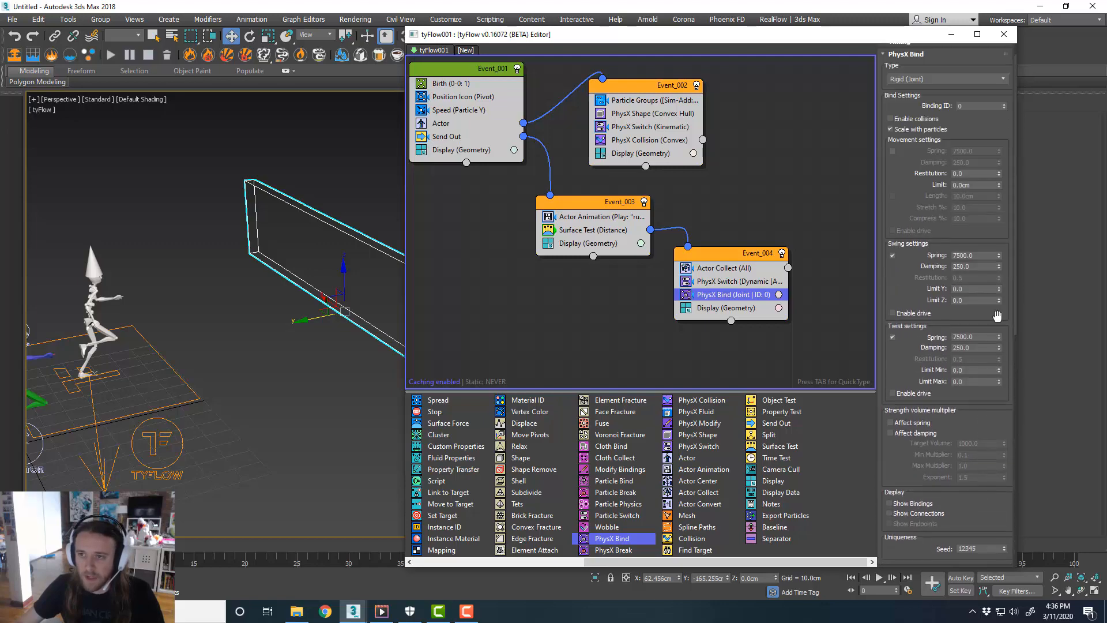
left_click_drag(991, 241, 992, 277)
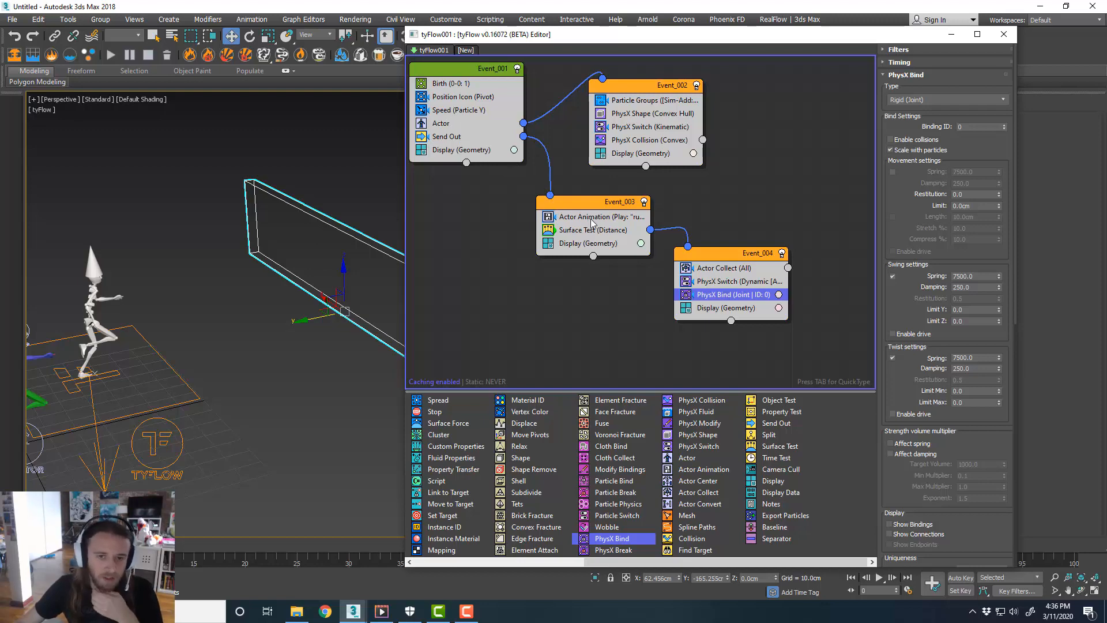
left_click(600, 230)
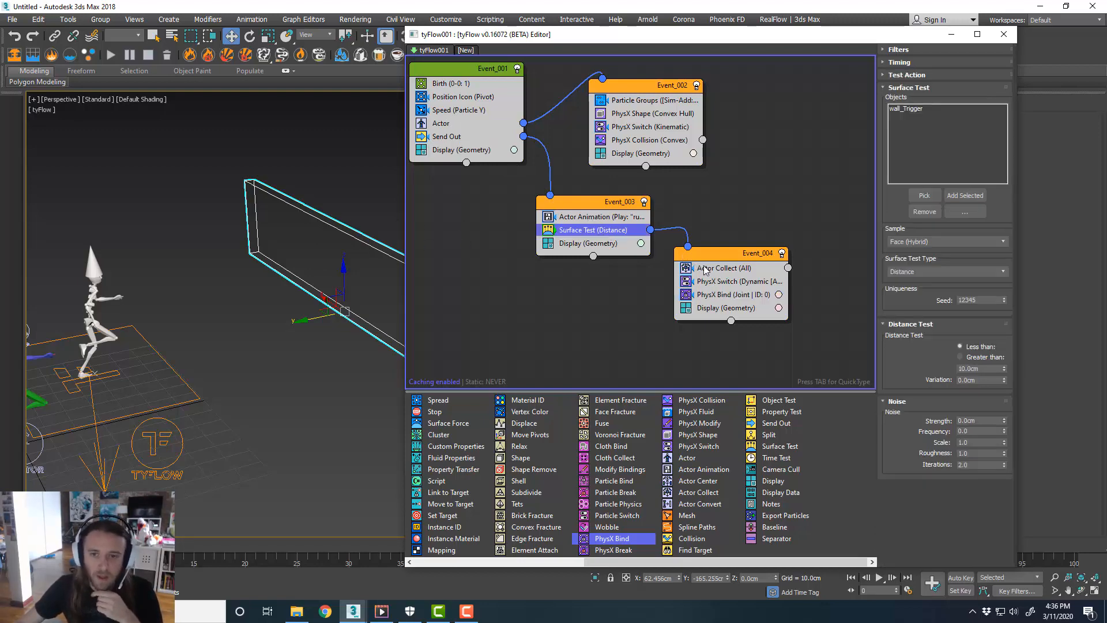
left_click(745, 269)
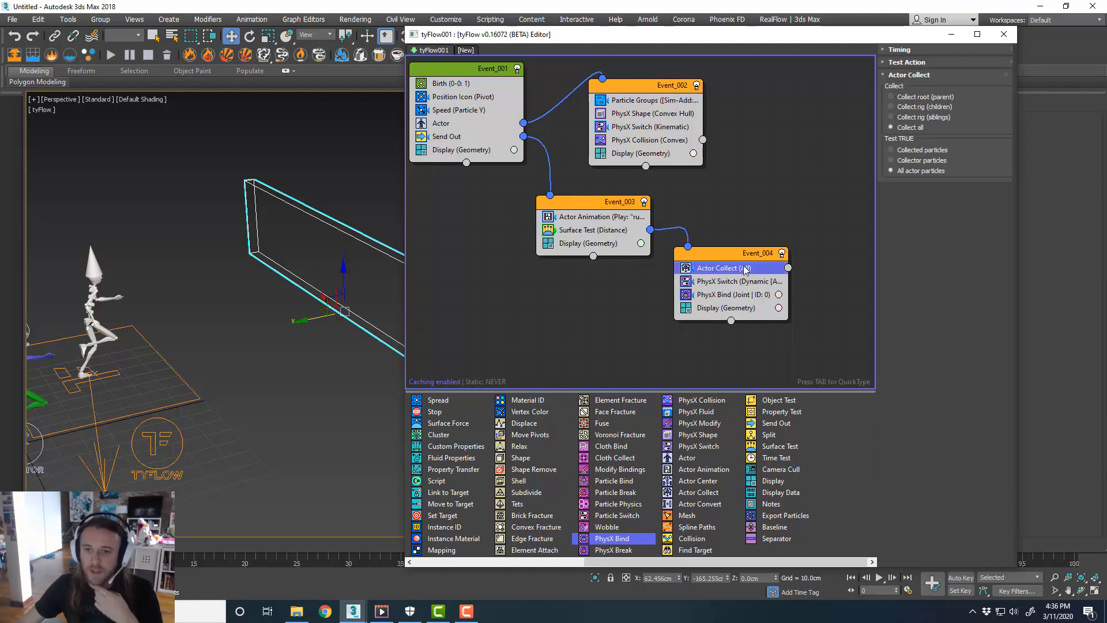
left_click(757, 209)
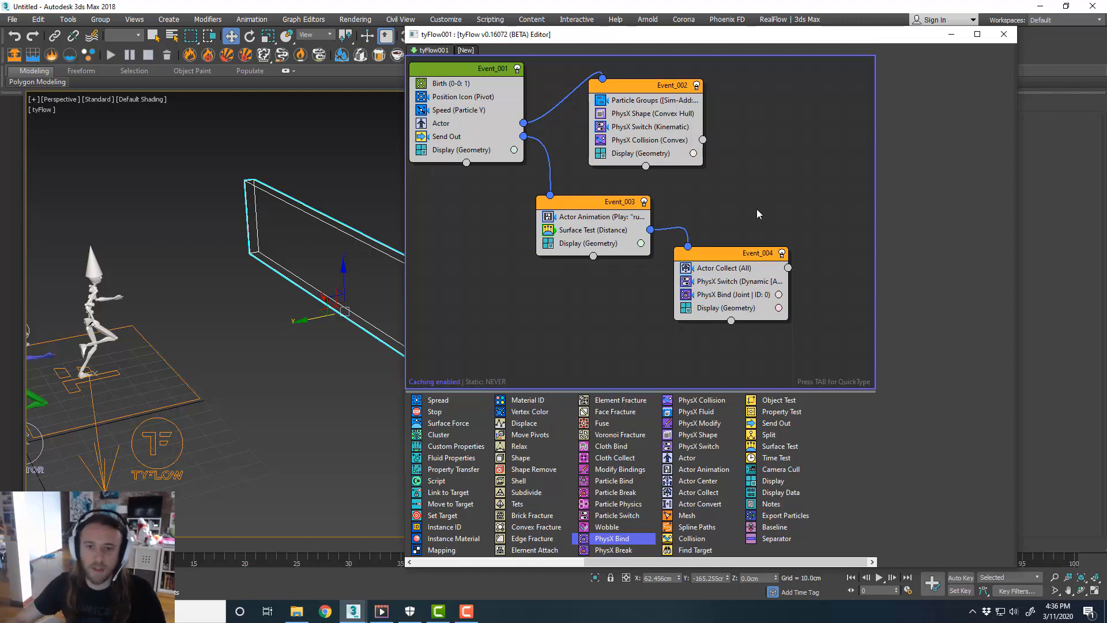
middle_click_drag(750, 222, 758, 226)
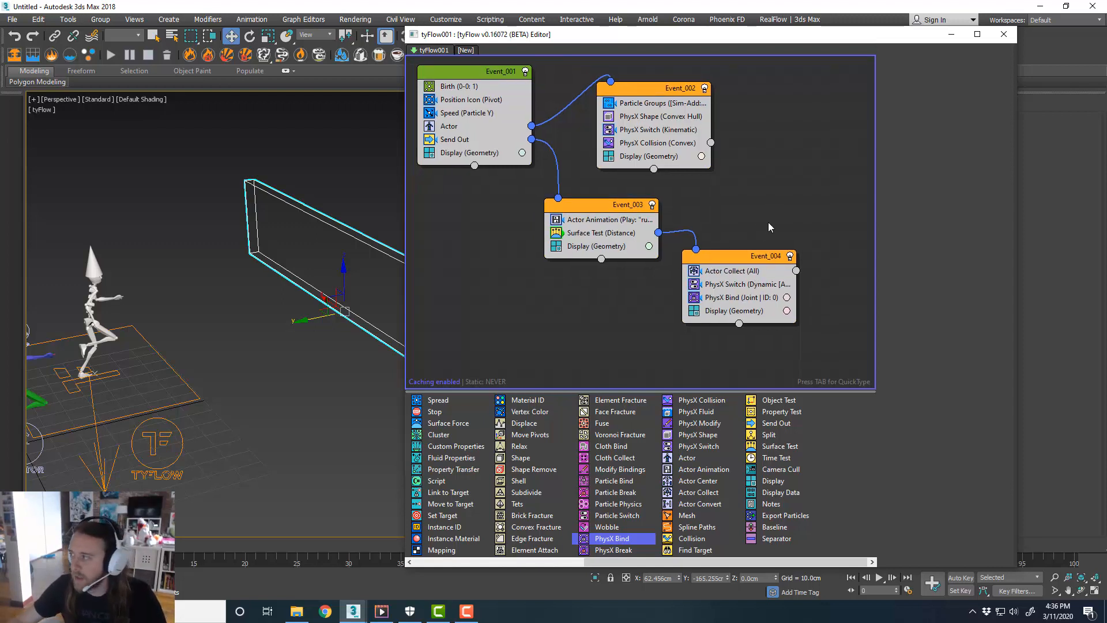
left_click_drag(746, 261, 743, 267)
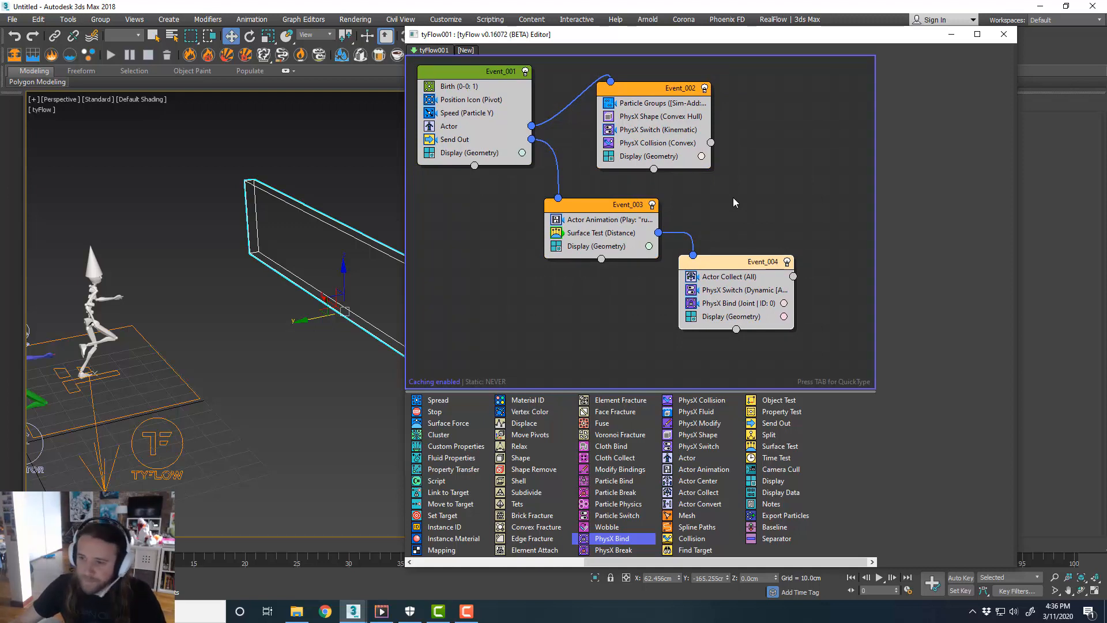
Add a Send Out operator below the PhysX Bind in Event_004 and switch its output to the opposite side.
middle_click_drag(722, 227, 742, 223)
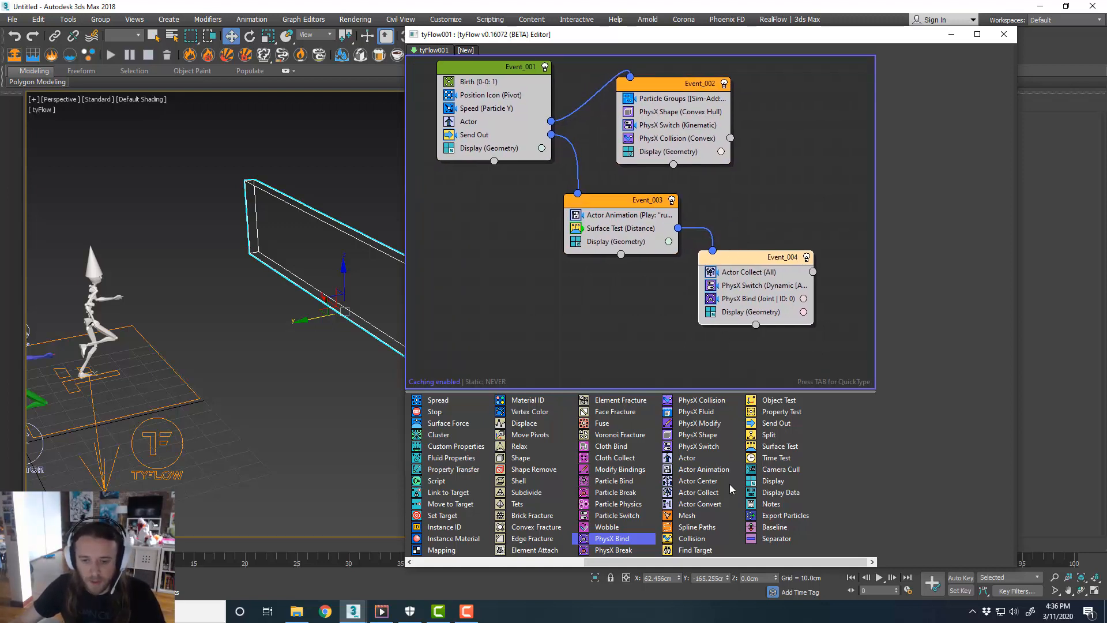
left_click_drag(754, 262, 752, 266)
left_click(756, 237)
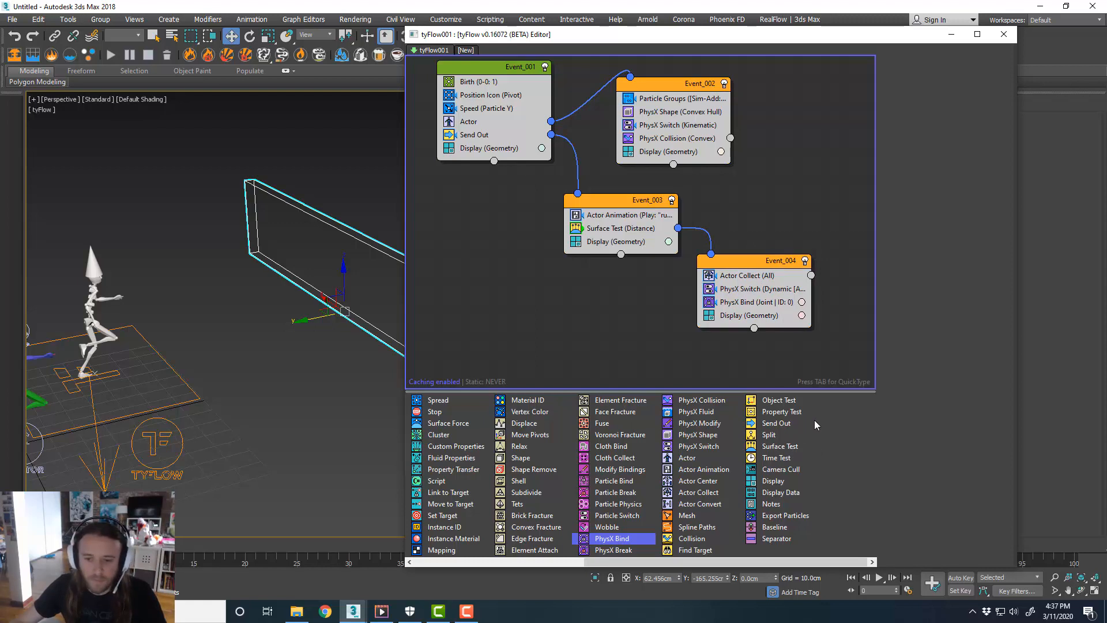
left_click_drag(777, 426, 758, 311)
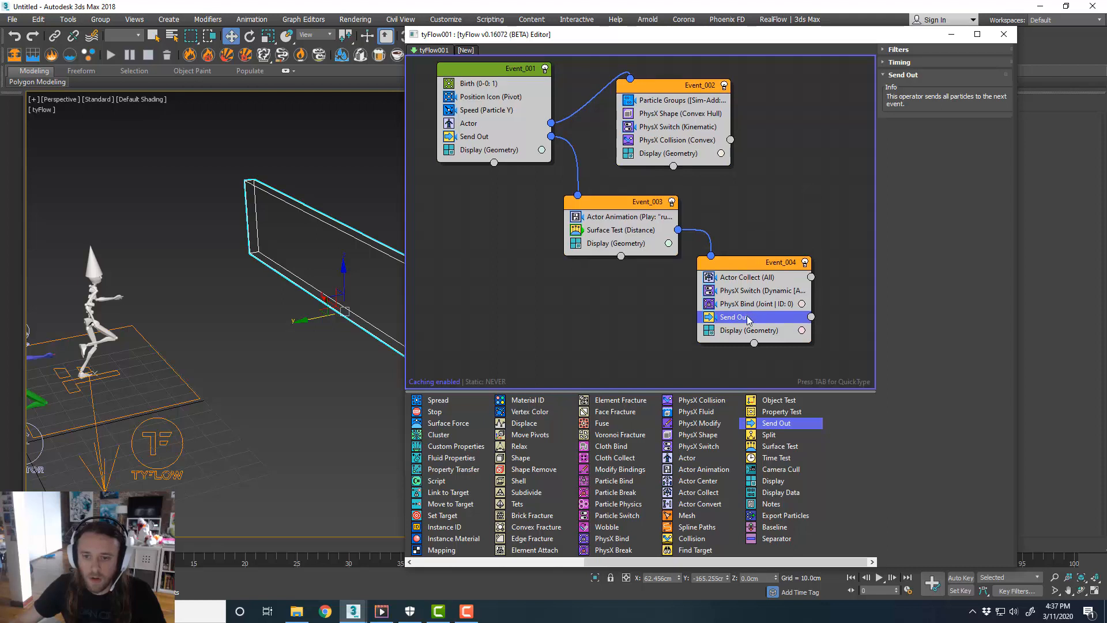
right_click(748, 317)
left_click(796, 400)
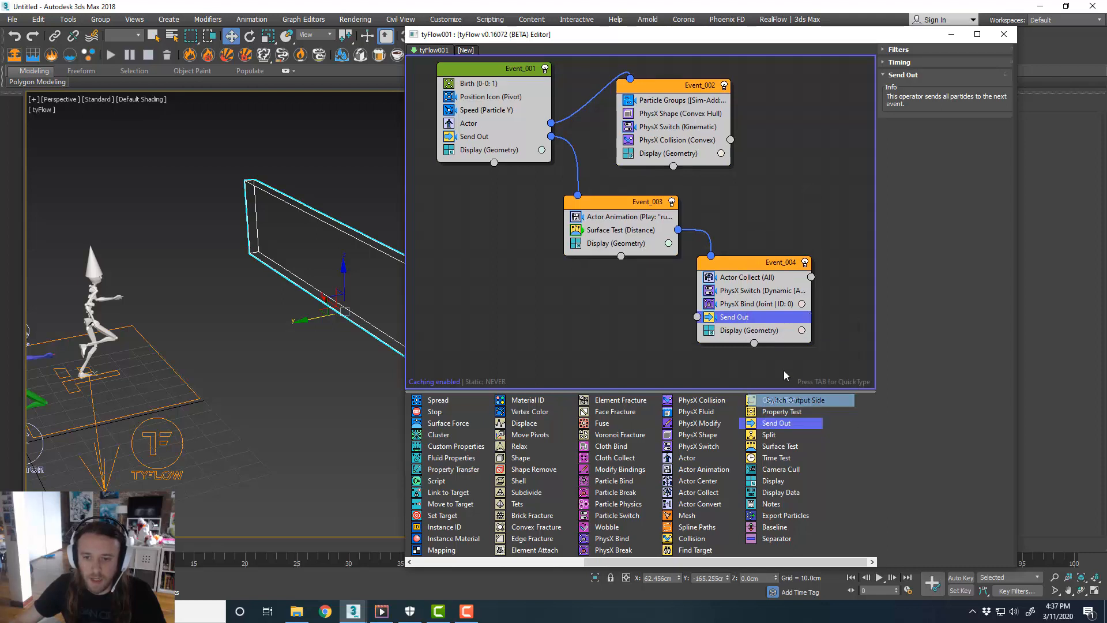
Enable particle filters on Event_004's Send Out and add a Groups filter for simulation group 2.
left_click(910, 51)
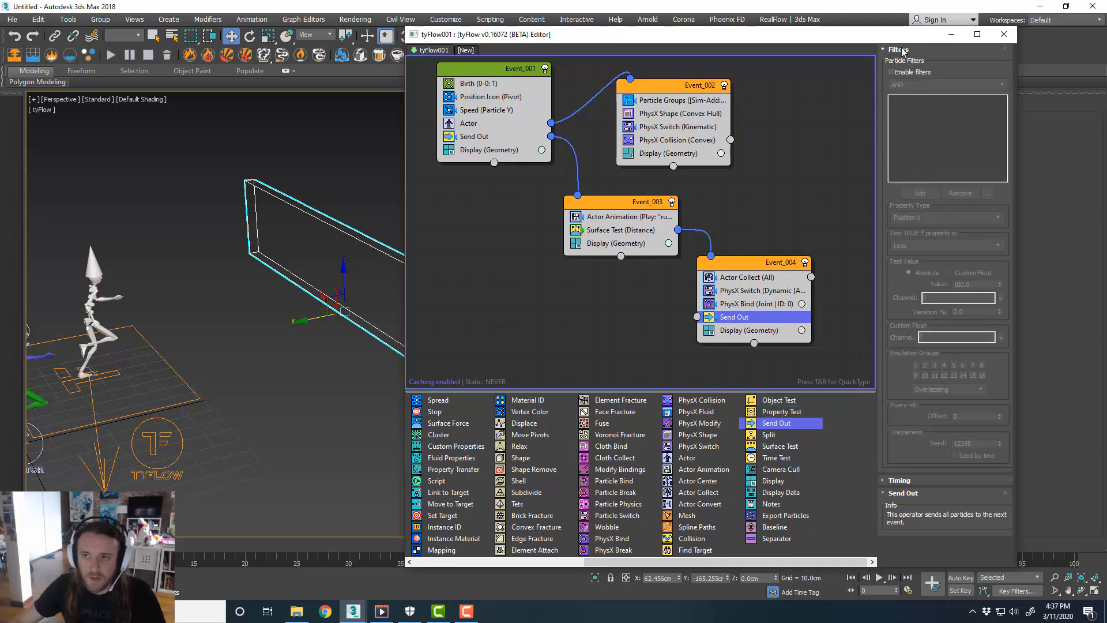
left_click(904, 74)
left_click(920, 193)
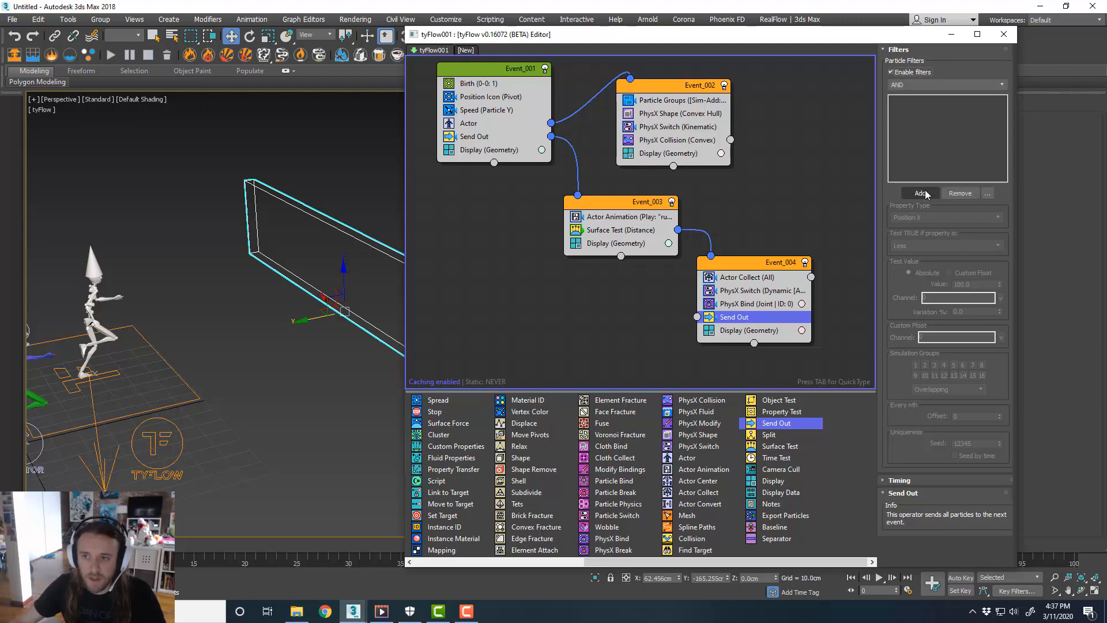
left_click(931, 218)
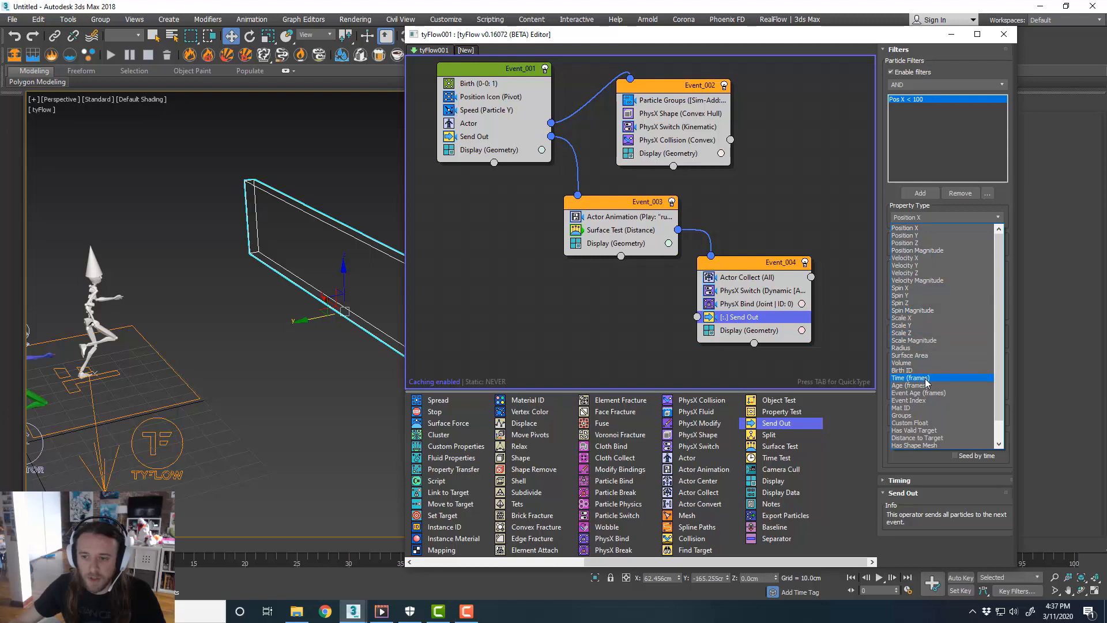
left_click(931, 415)
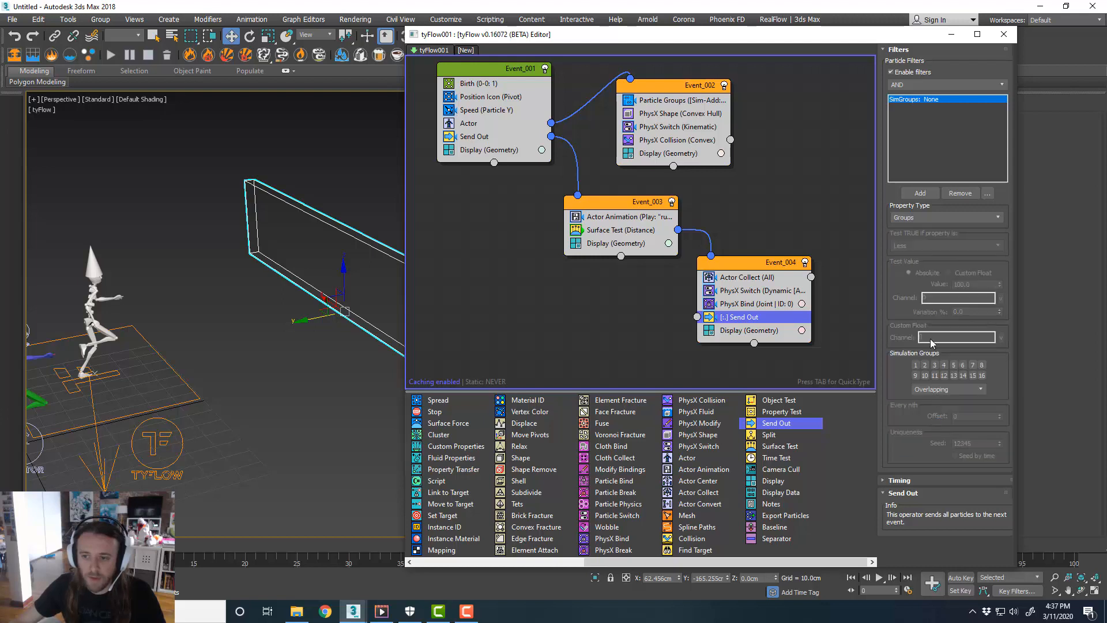
left_click(924, 366)
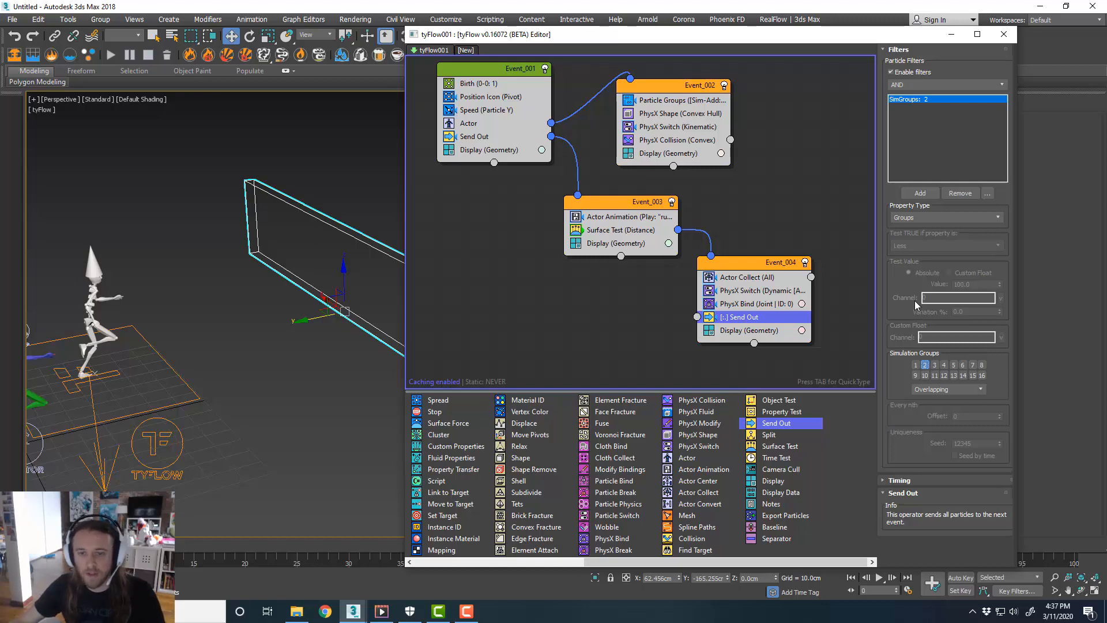
Check the simulation group assigned to the head's tyProp in its tyProperties parameters.
middle_click_drag(142, 334, 235, 341)
left_click(128, 331)
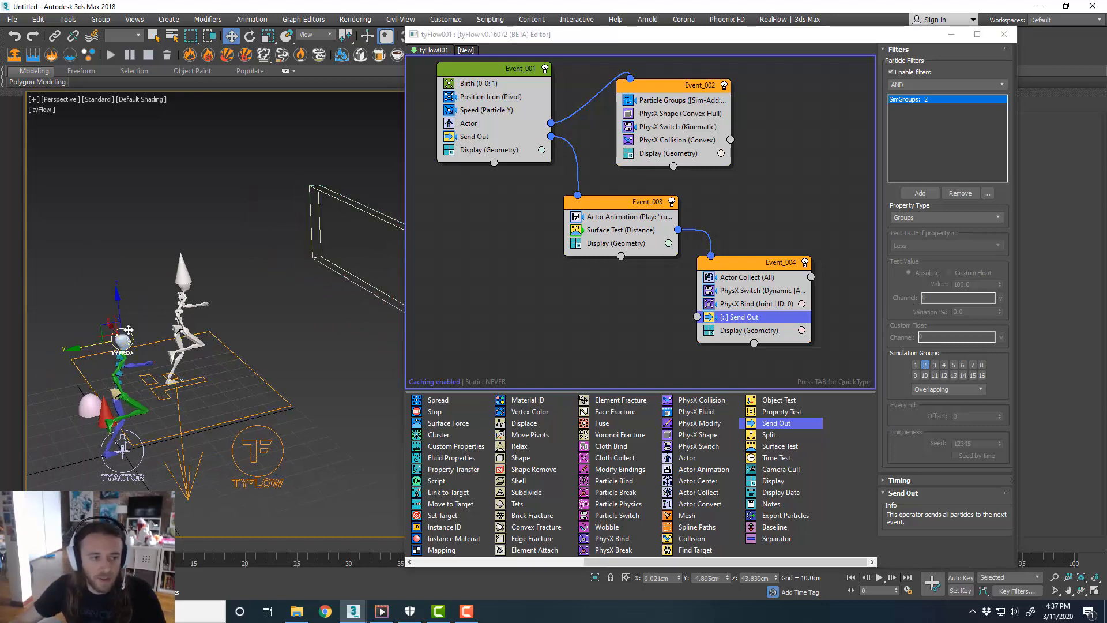
left_click_drag(589, 38, 396, 218)
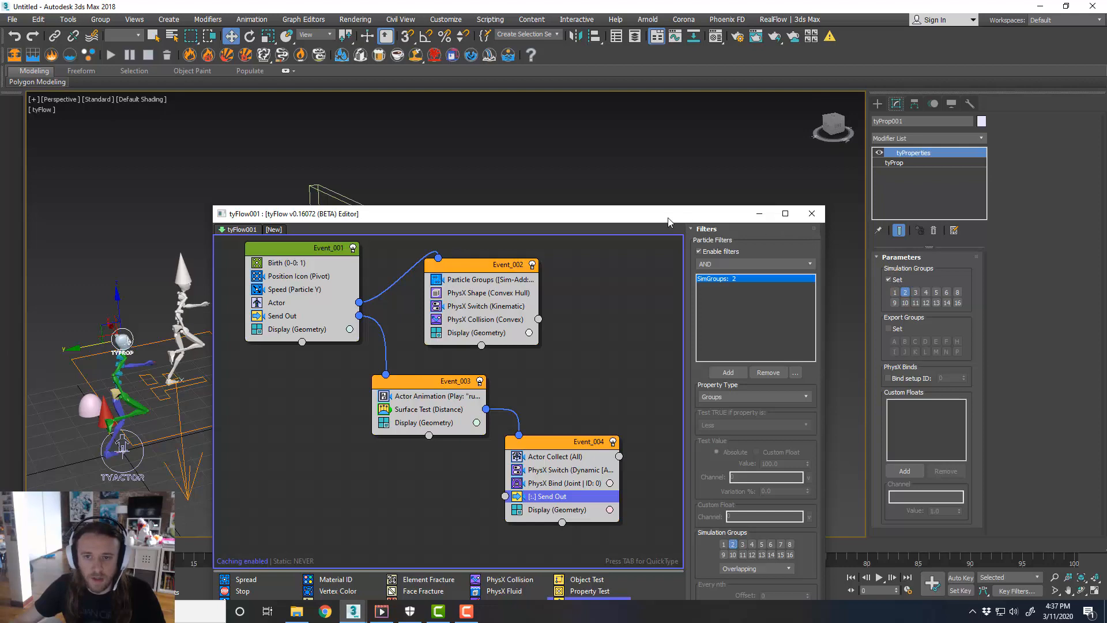
left_click_drag(668, 221, 830, 41)
Create a new event with a PhysX Shape operator fed by Event_004's Send Out, and set its Display to Geometry.
middle_click_drag(754, 212, 756, 194)
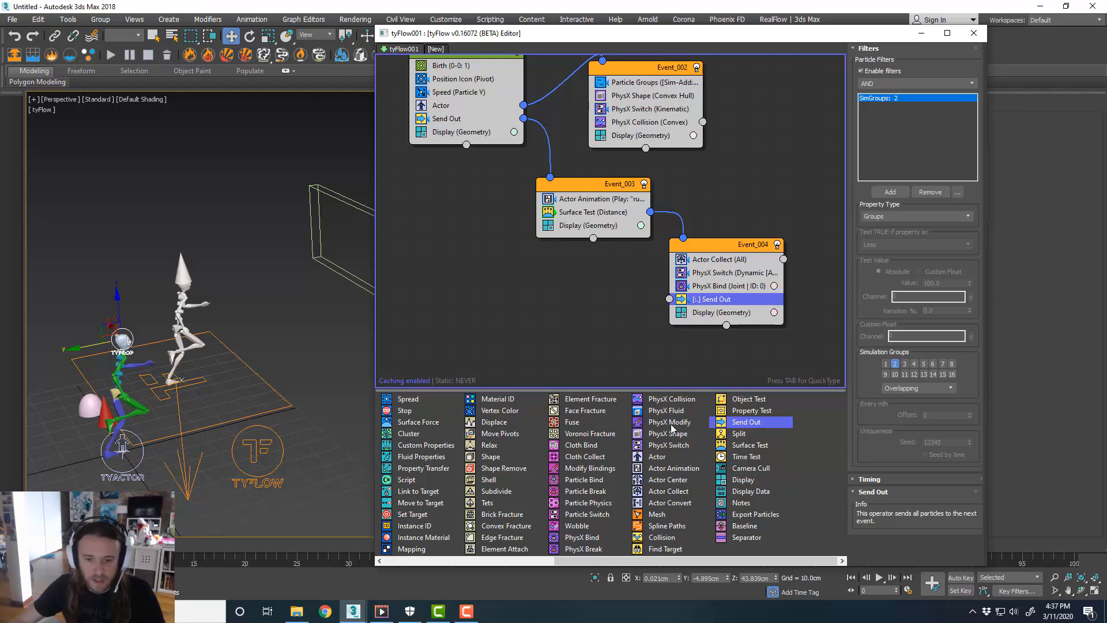
left_click_drag(669, 434, 669, 299)
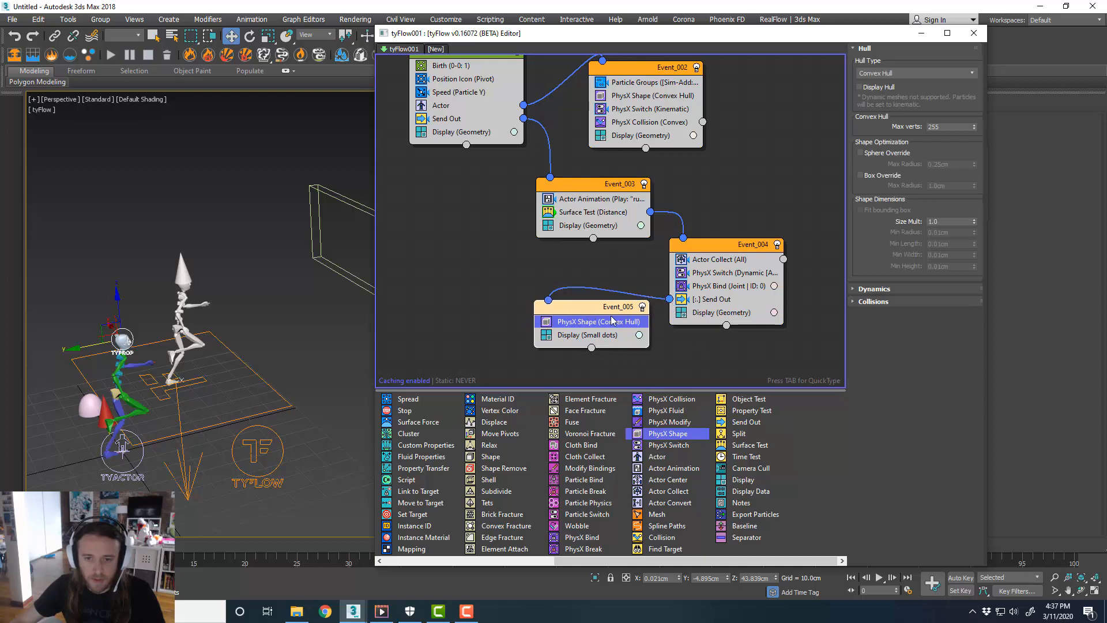
left_click(600, 335)
left_click(919, 71)
left_click(895, 130)
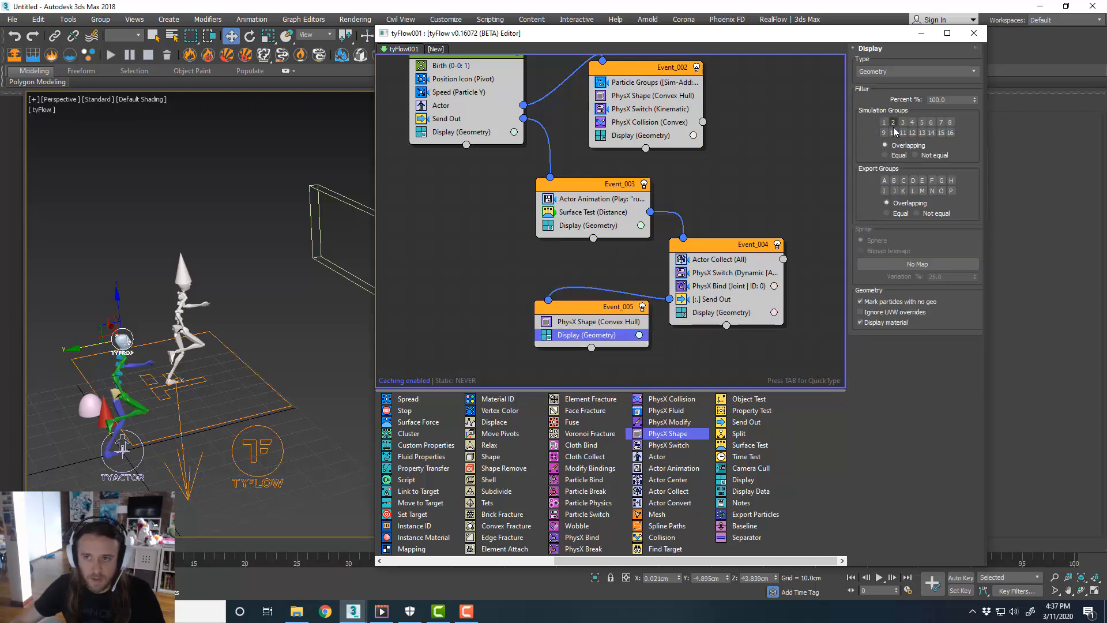
Add a PhysX Break operator below the PhysX Shape in Event_005 and set its bind breaking to All.
middle_click_drag(648, 276, 660, 247)
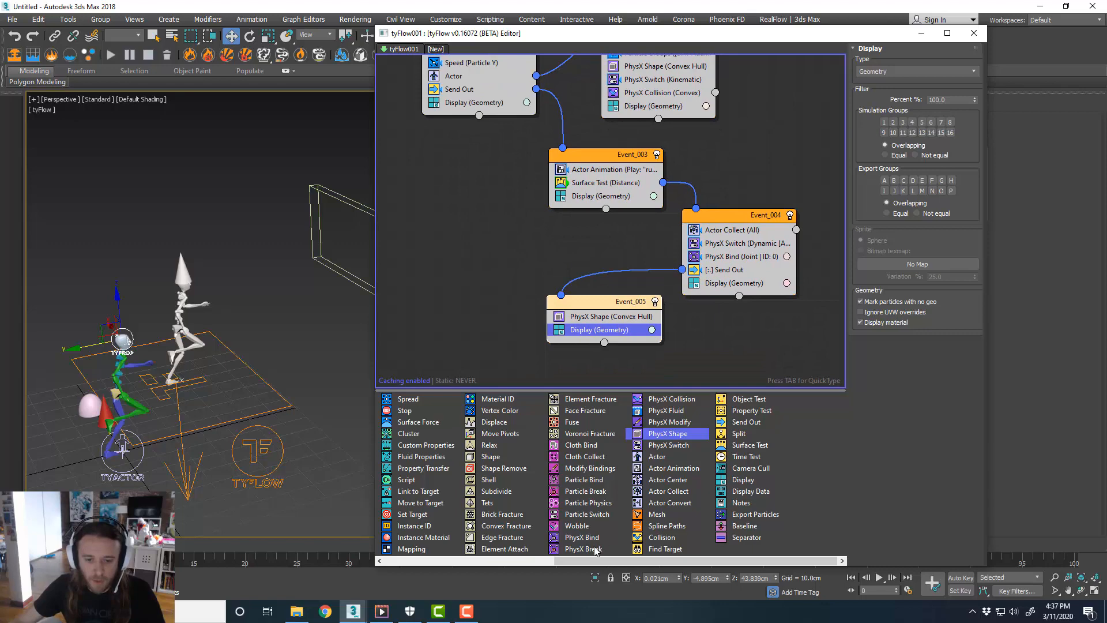
left_click_drag(596, 551, 607, 325)
left_click_drag(704, 313, 708, 312)
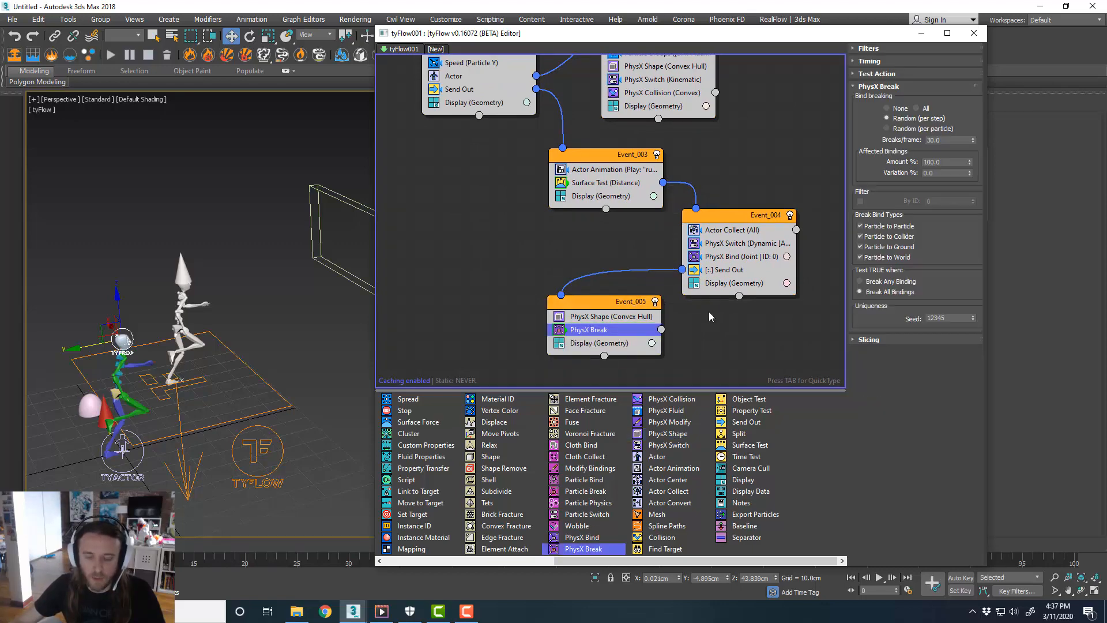
left_click(934, 110)
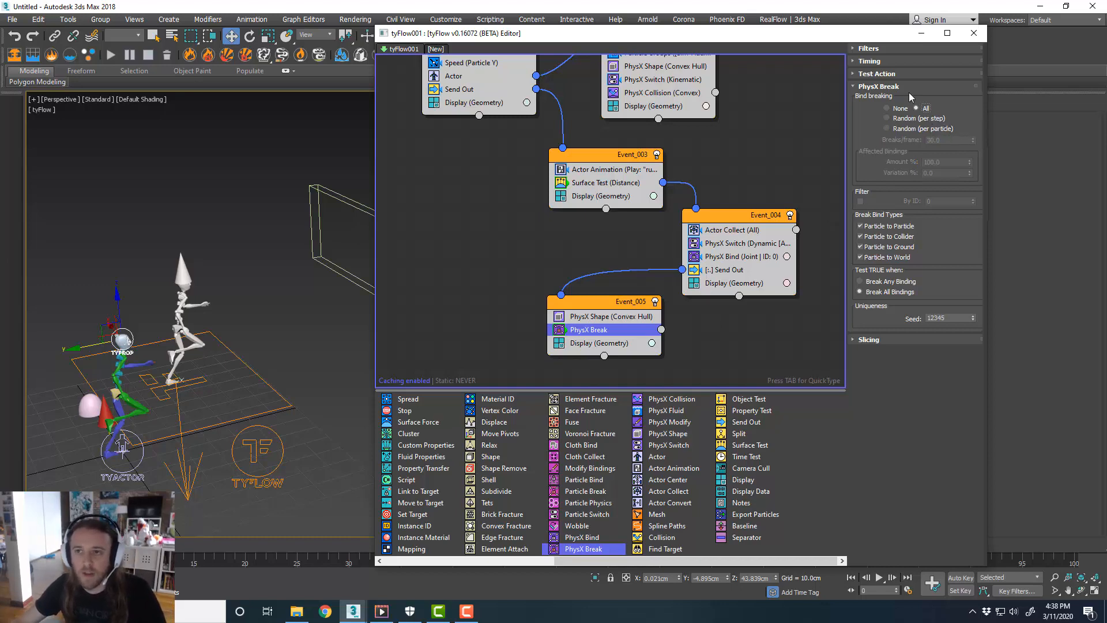
Copy the PhysX Collision operator from Event_002 and paste it as an instance into Event_005.
middle_click_drag(760, 190, 756, 189)
left_click(656, 92)
right_click(658, 93)
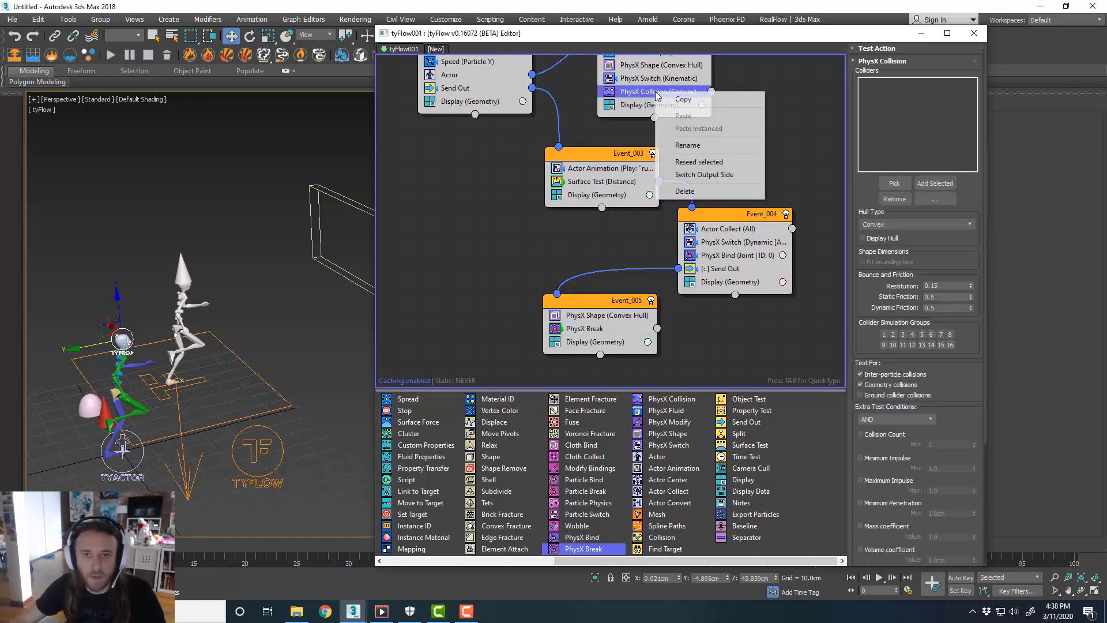
left_click(672, 97)
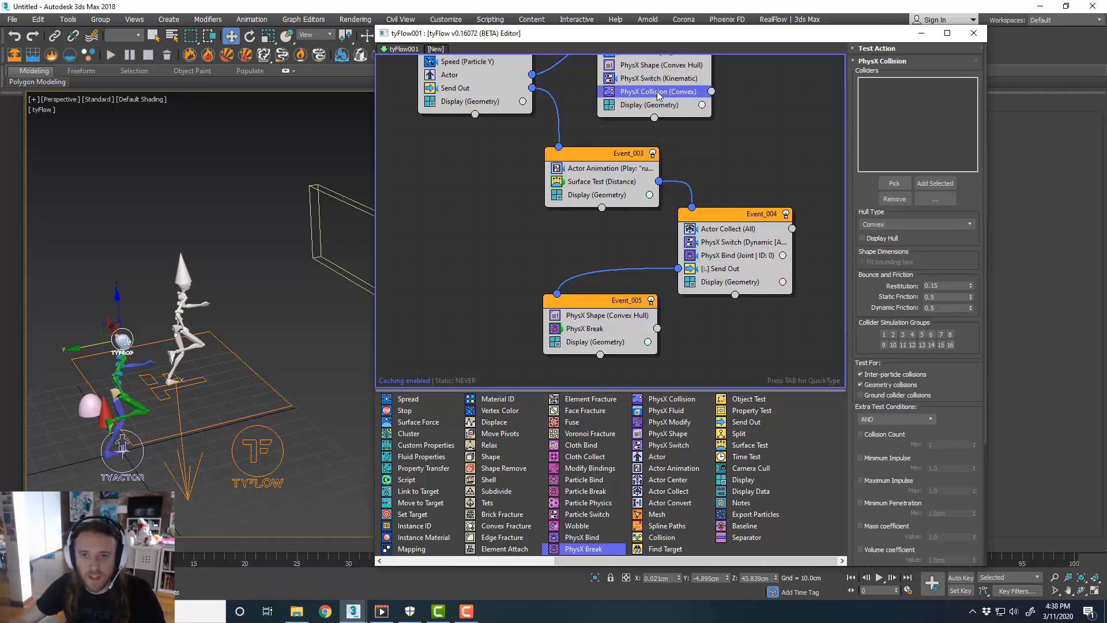
right_click(605, 328)
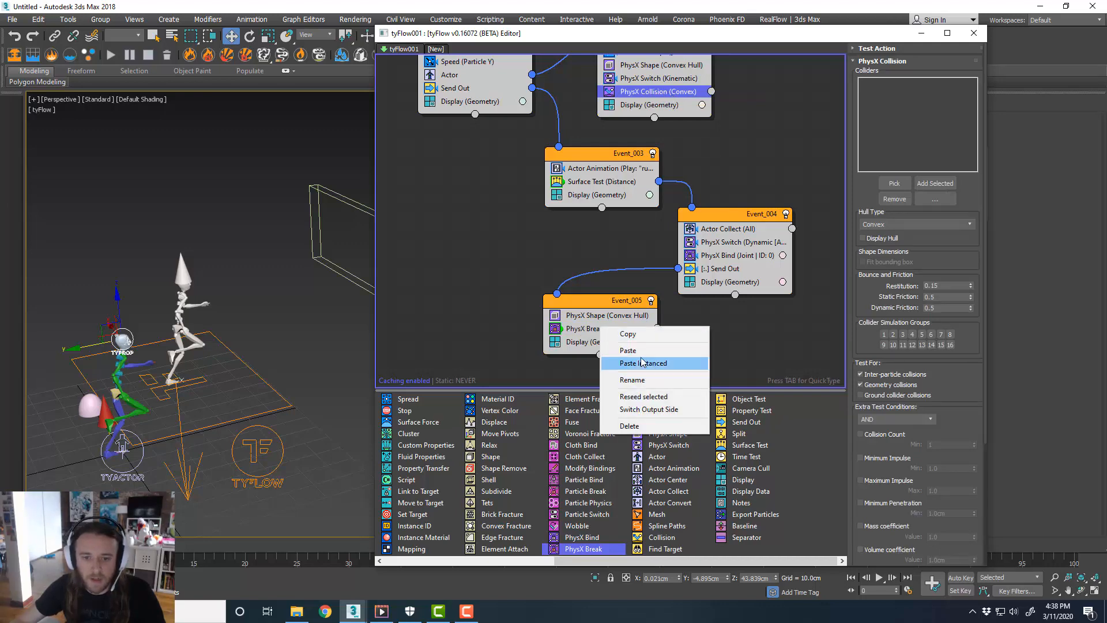
left_click(644, 364)
Tidy the flow layout by repositioning Event_003, Event_004 and Event_005.
middle_click_drag(601, 245, 624, 277)
left_click(604, 262)
scroll(605, 262, "down", 1)
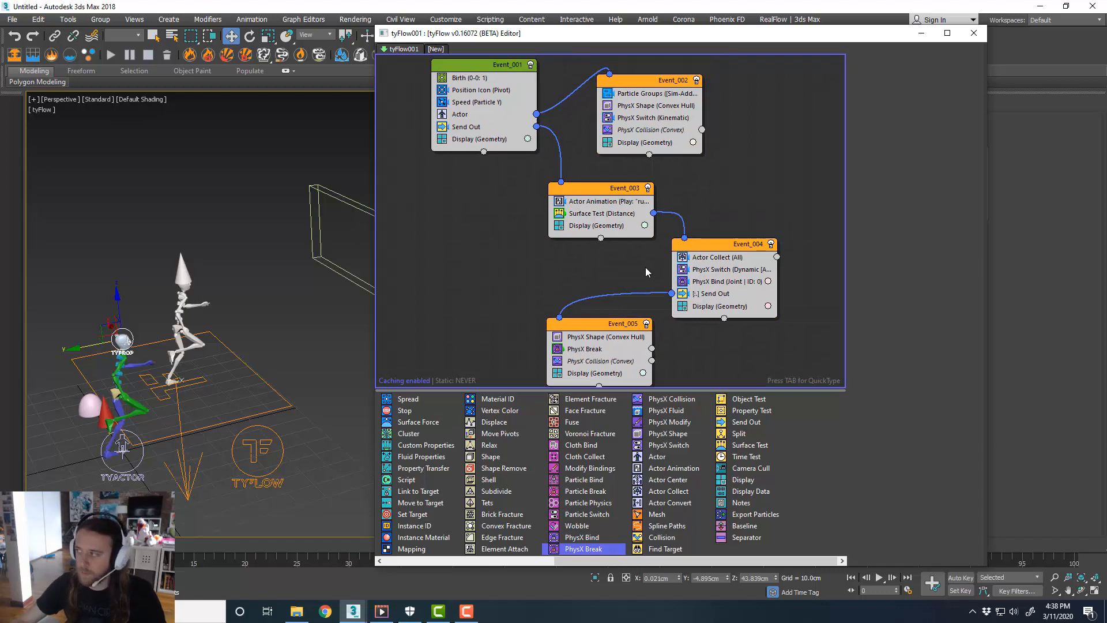
left_click_drag(630, 205, 638, 198)
left_click_drag(686, 274, 693, 268)
mouse_move(607, 328)
left_mouse_down()
mouse_move(604, 312)
mouse_move(613, 319)
left_mouse_up()
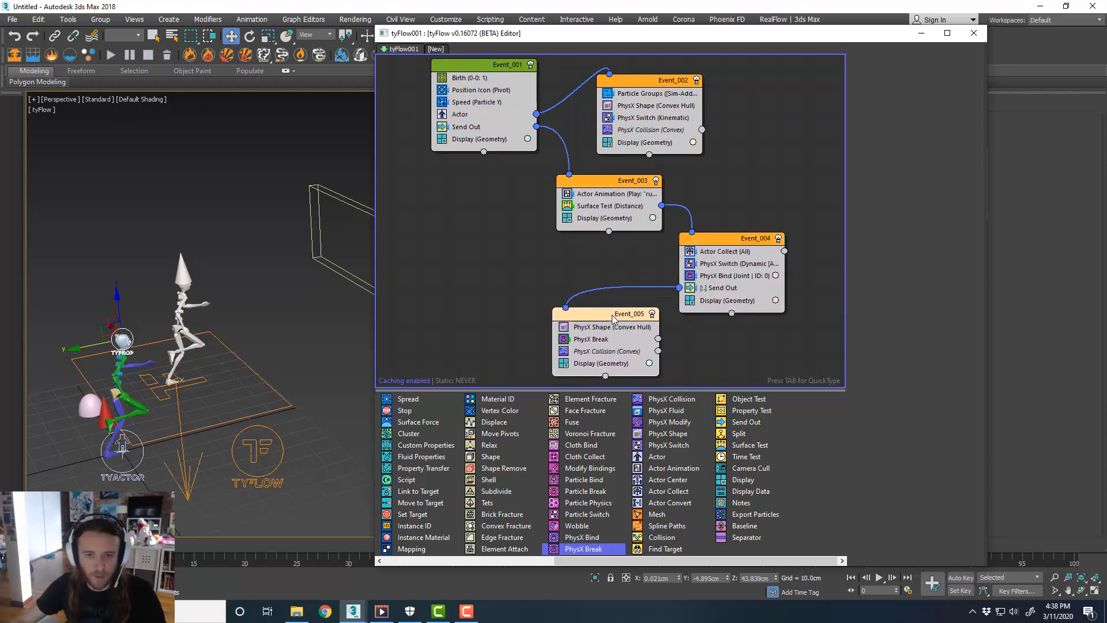
Move the flow editor aside and play and scrub the simulation to examine the actor's run toward the trigger box.
middle_click_drag(218, 367, 257, 360)
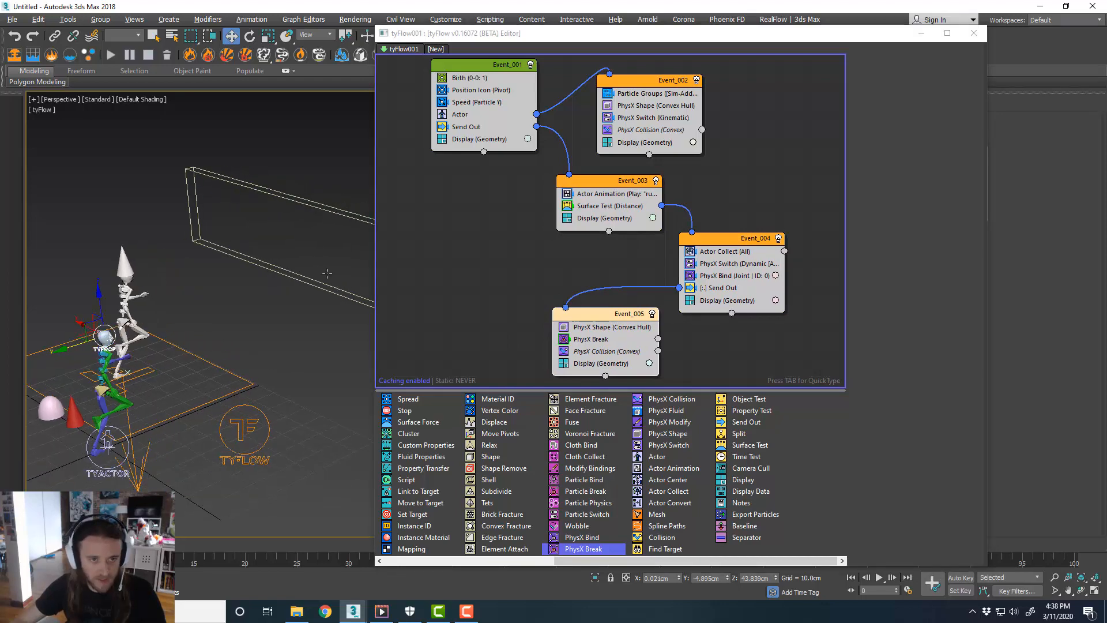
left_click_drag(516, 36, 1106, 81)
middle_click_drag(280, 334, 372, 328)
scroll(255, 292, "up", 3)
middle_click_drag(255, 291, 296, 337, "alt")
key("/")
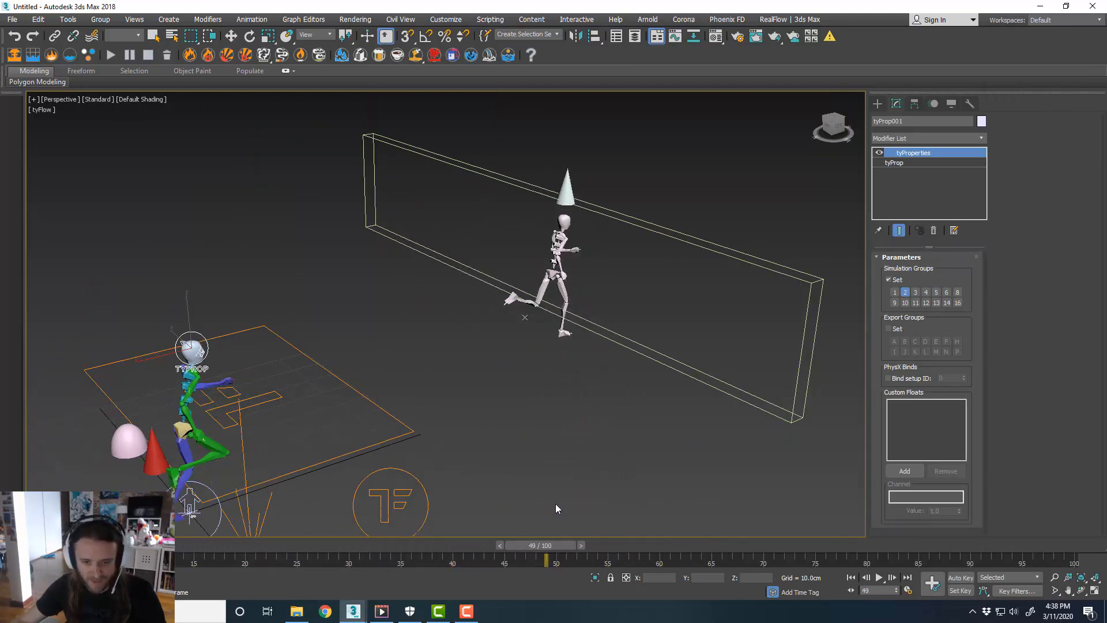
left_click_drag(585, 491, 293, 505)
scroll(366, 353, "down", 2)
scroll(367, 356, "up", 3)
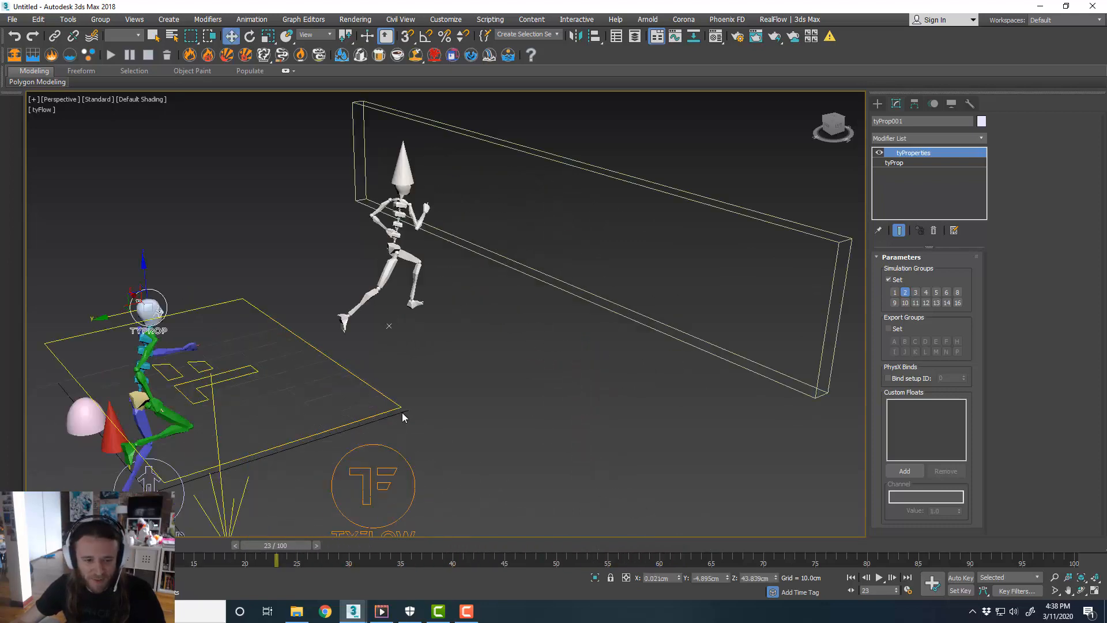
middle_click_drag(403, 412, 437, 439)
Enable simulation groups 1 and 2 for the ground collider in the tyFlow object's PhysX settings.
left_click(397, 474)
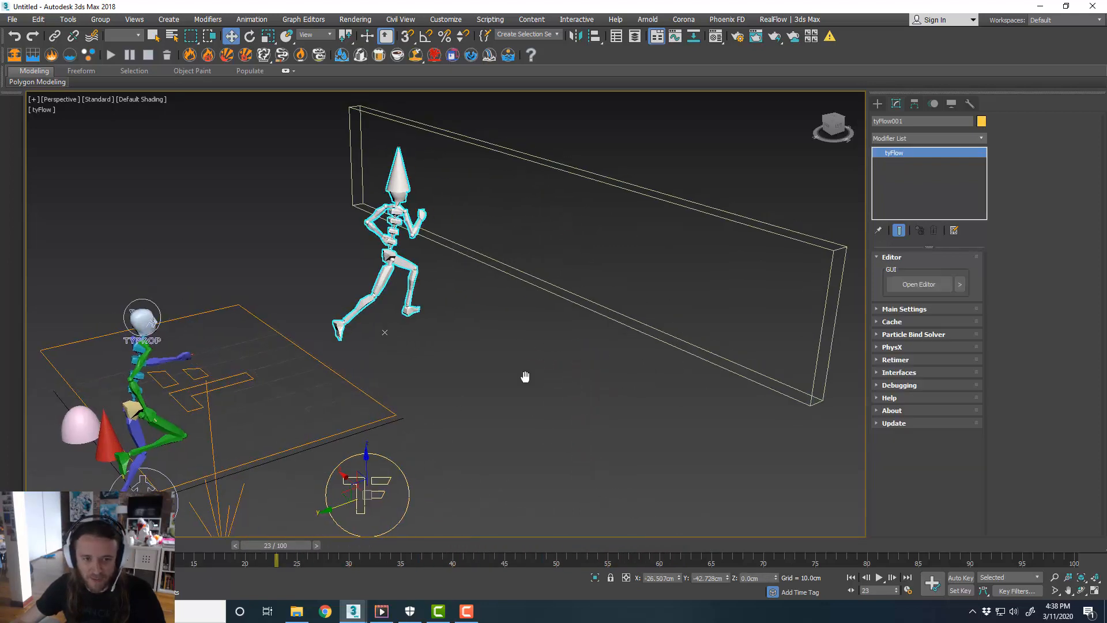
left_click(899, 346)
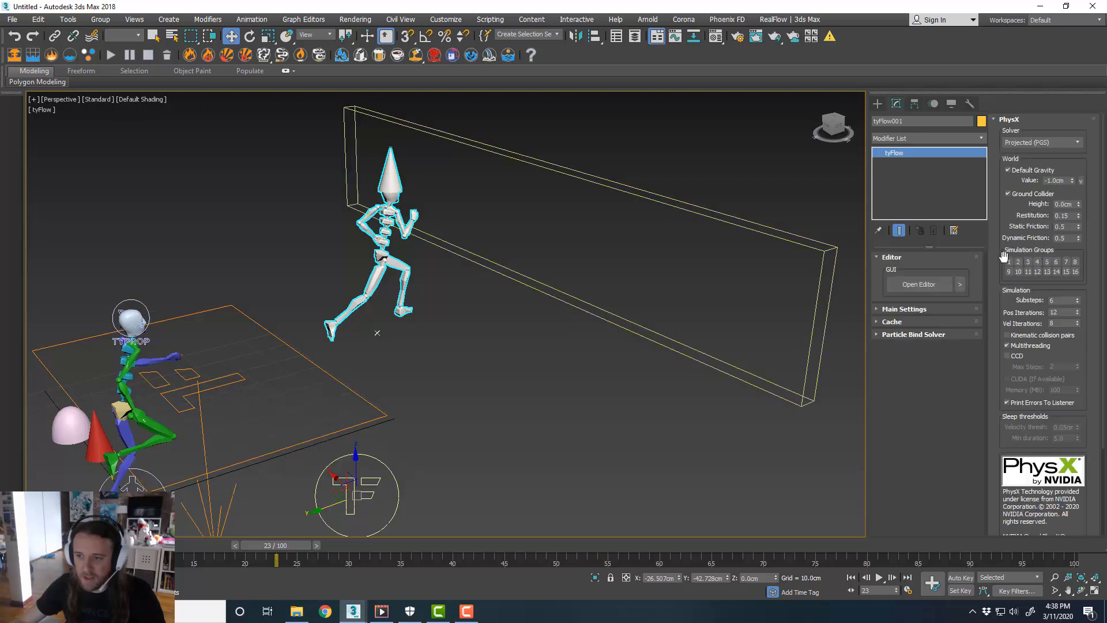
left_click(1009, 262)
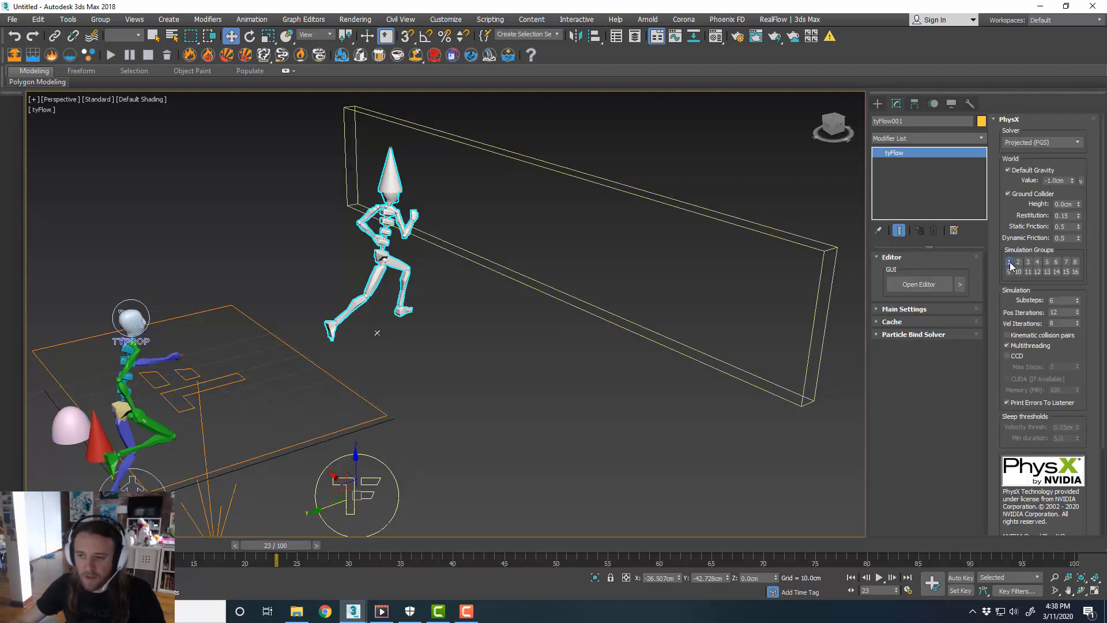
middle_click_drag(552, 387, 555, 392)
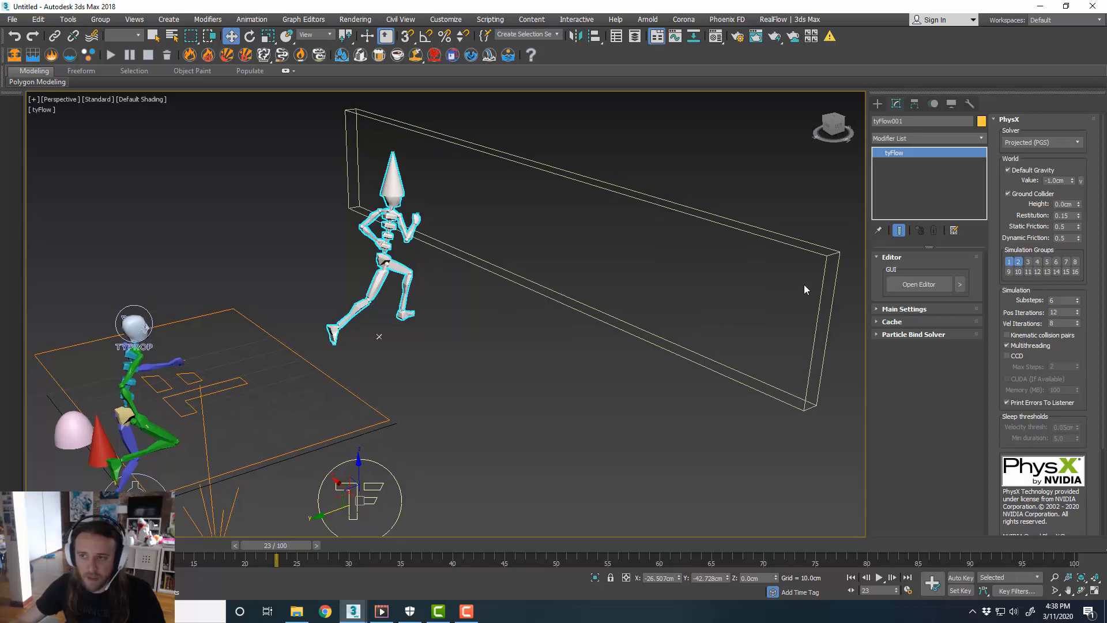
Return the timeline to frame 0 and hide the Dude layer.
left_click_drag(276, 545, 9, 603)
scroll(434, 335, "down", 3)
middle_click_drag(433, 334, 377, 339, "alt")
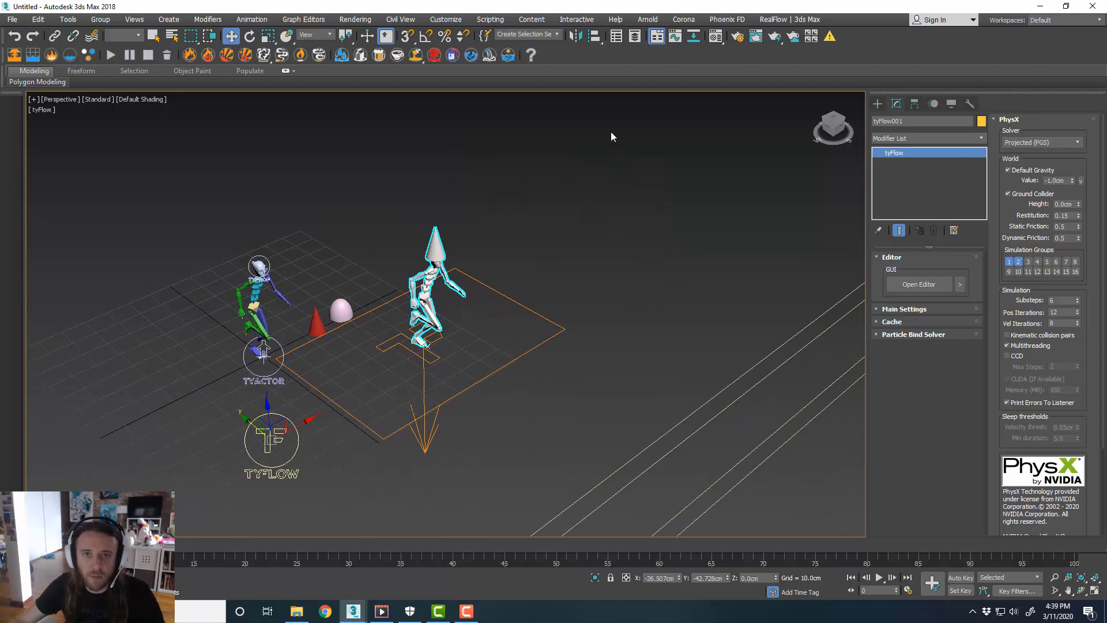
left_click(635, 36)
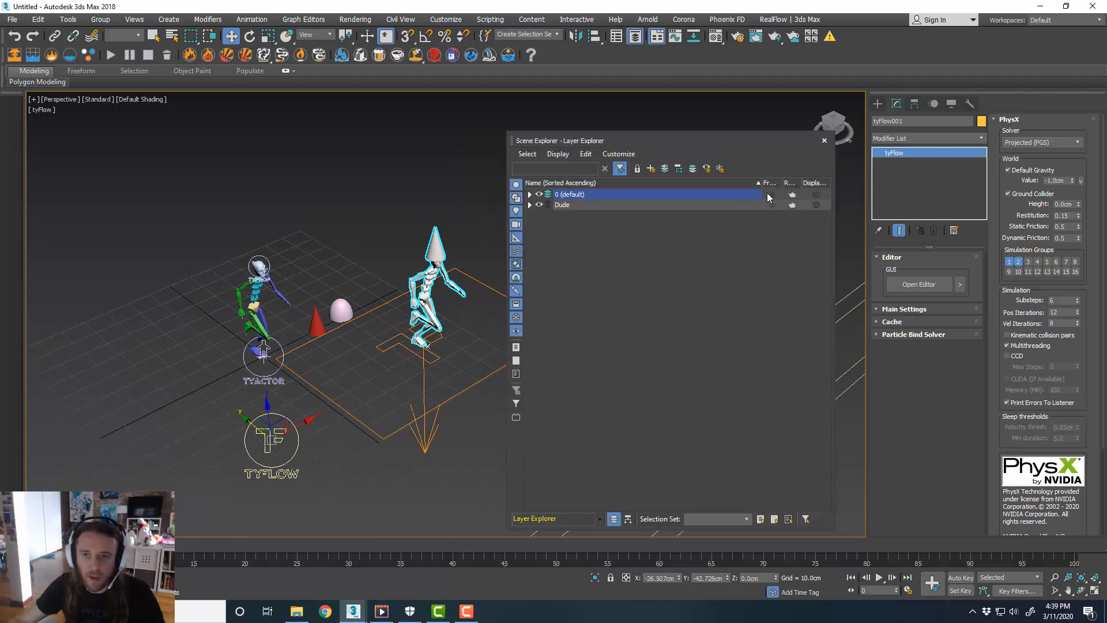
left_click(539, 206)
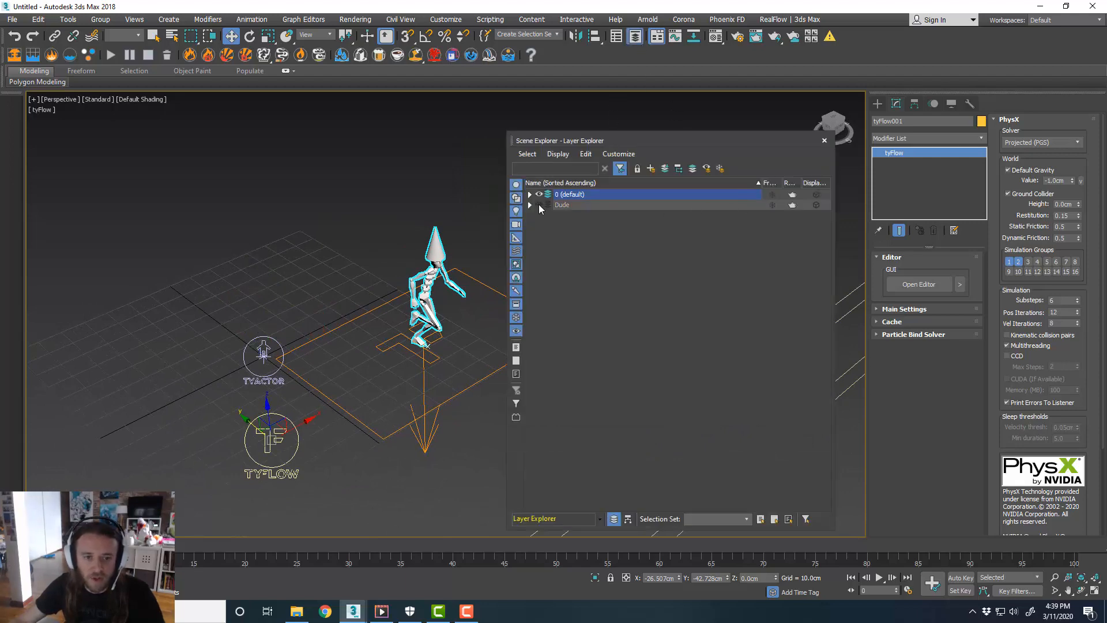
left_click(825, 142)
Resize the tyIcon emitter rectangle to a length of about 239.9 cm and a width of about 49.2 cm.
scroll(489, 254, "down", 3)
middle_click_drag(531, 291, 501, 286, "alt")
left_click(543, 310)
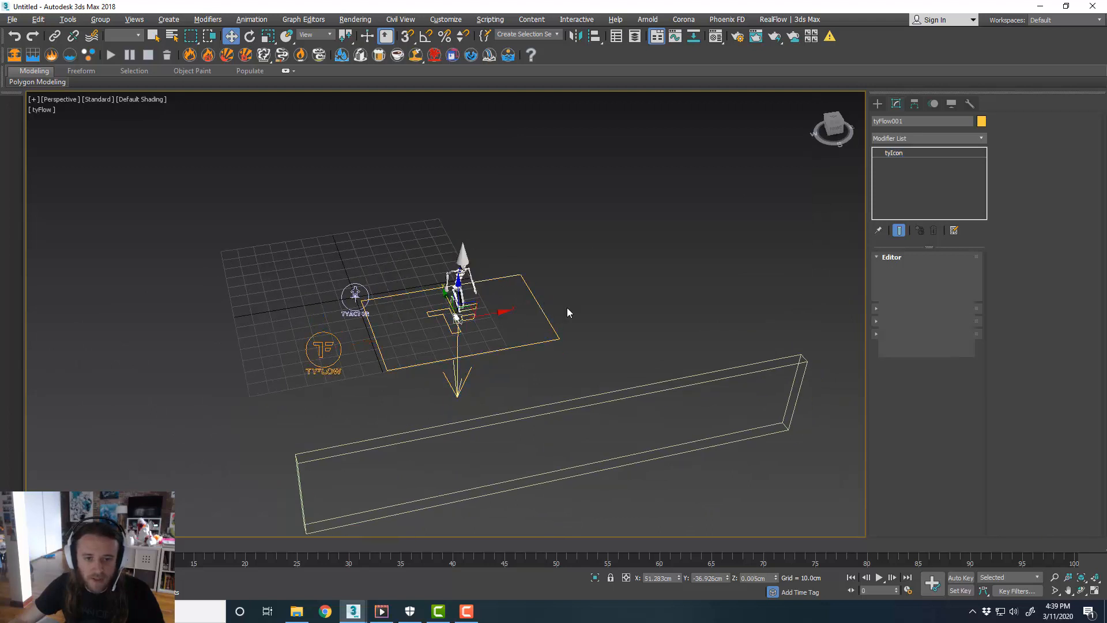
left_click_drag(962, 293, 956, 220)
left_click_drag(961, 318, 960, 361)
middle_click_drag(484, 302, 472, 316, "alt")
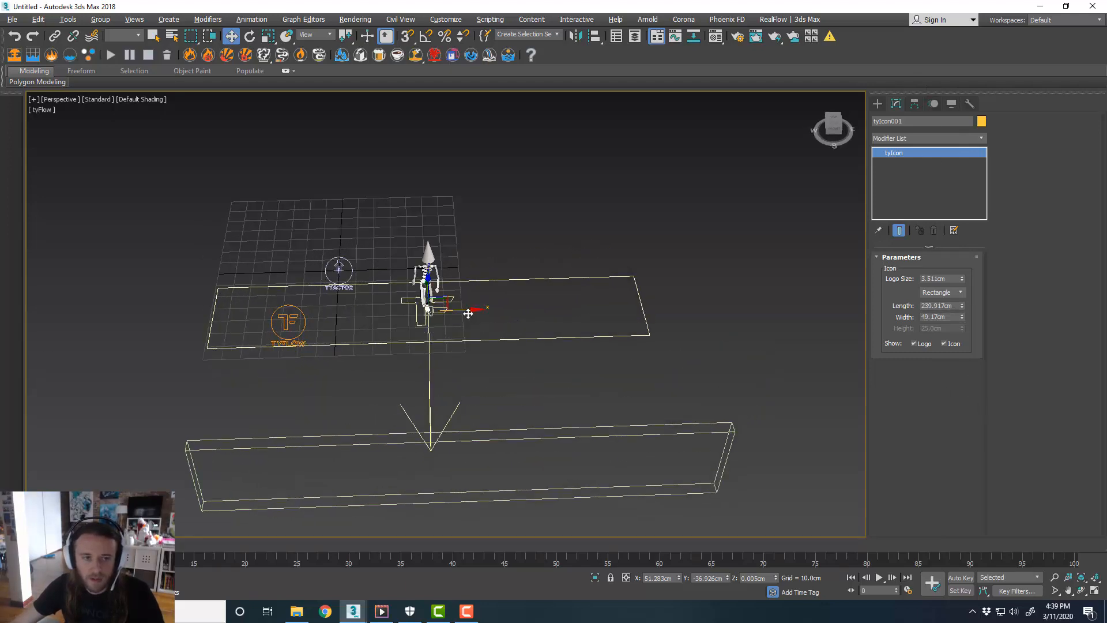
Set the Birth operator's total in Event_001 to 8 particles.
key("alt+w")
key("alt+w")
middle_click_drag(679, 381, 448, 302, "alt")
scroll(507, 319, "up", 2)
left_click_drag(1106, 60, 596, 41)
left_click(549, 84)
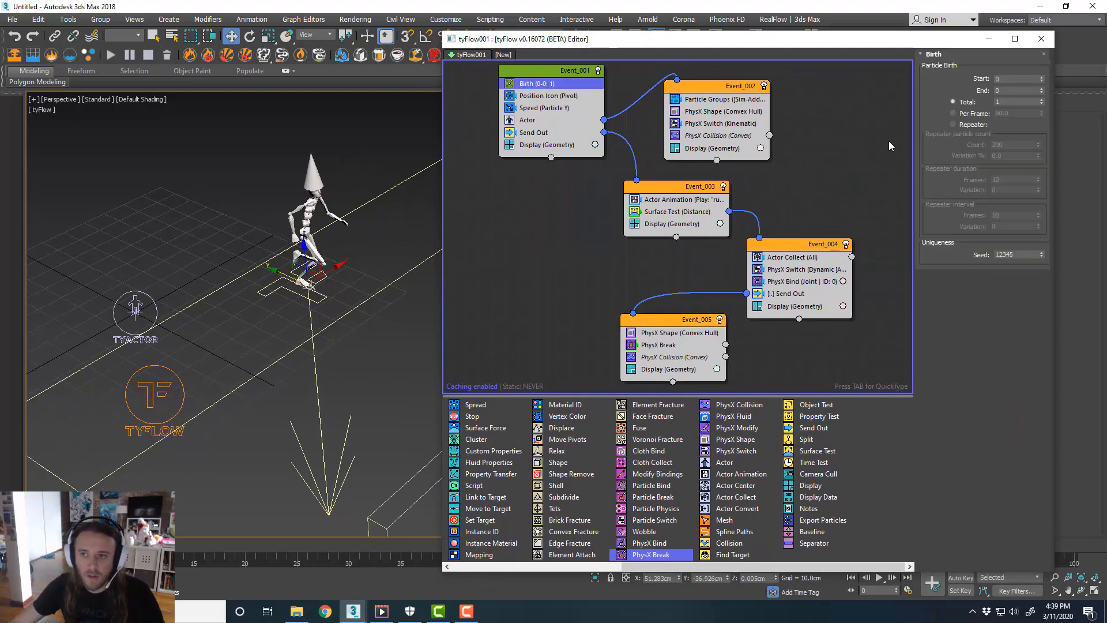
left_click(1004, 103)
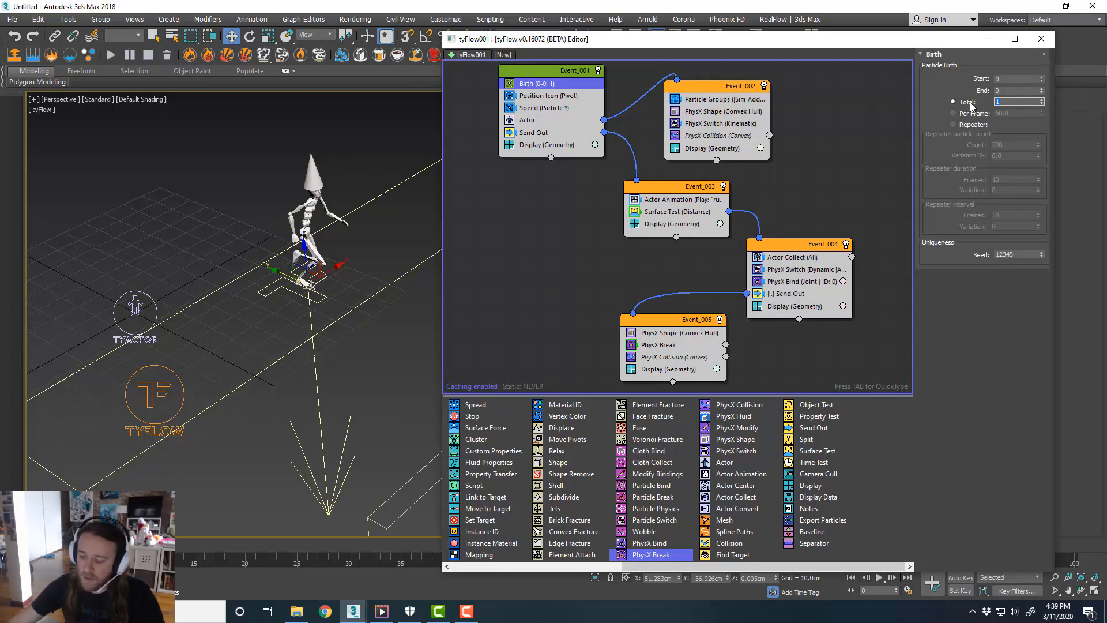
key("Return")
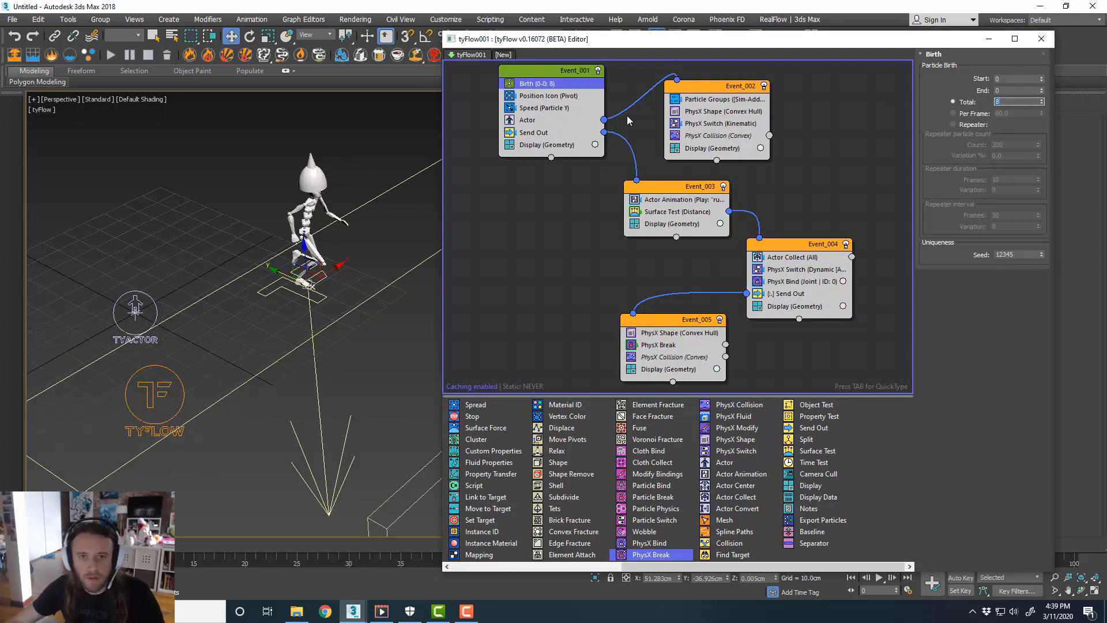
Set the Position Icon operator's location in Event_001 to Surface.
left_click(570, 96)
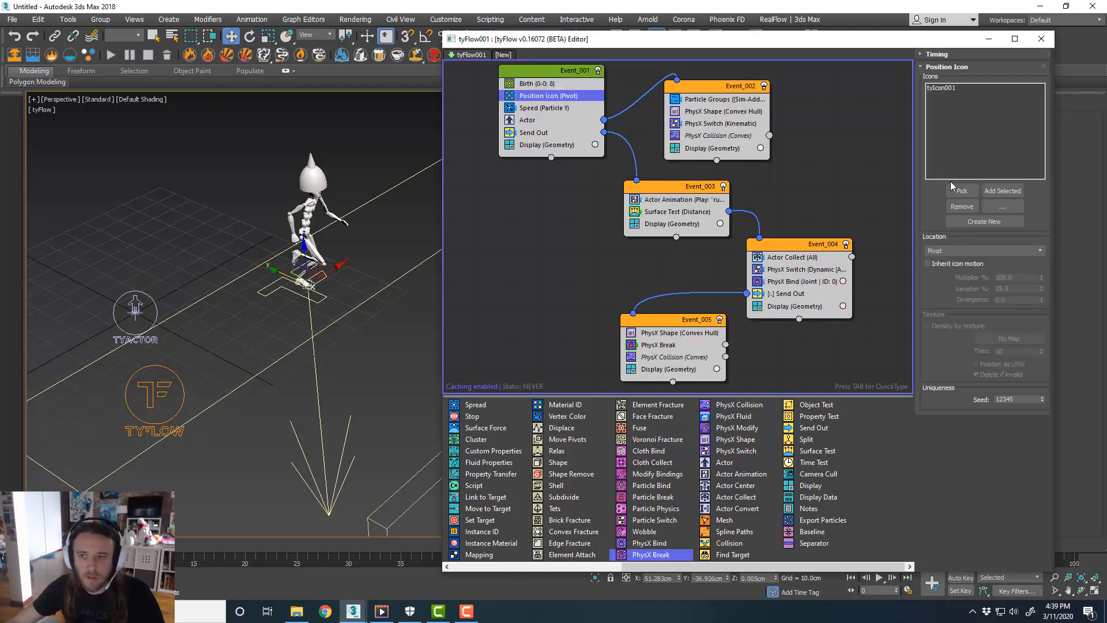
left_click(980, 249)
left_click(981, 259)
scroll(374, 294, "down", 3)
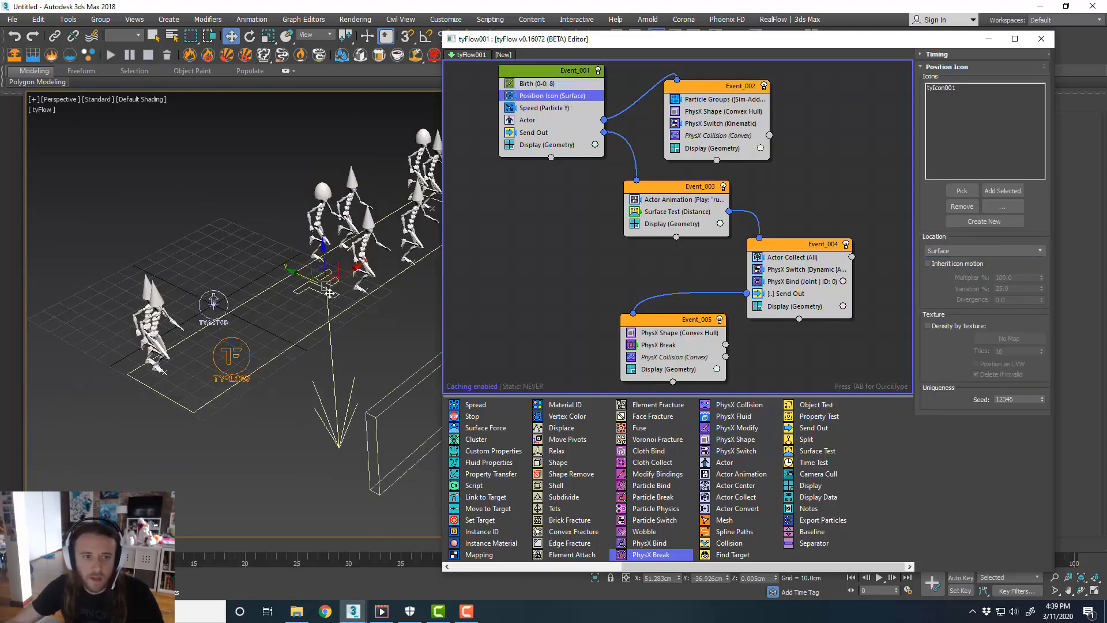
scroll(153, 344, "up", 4)
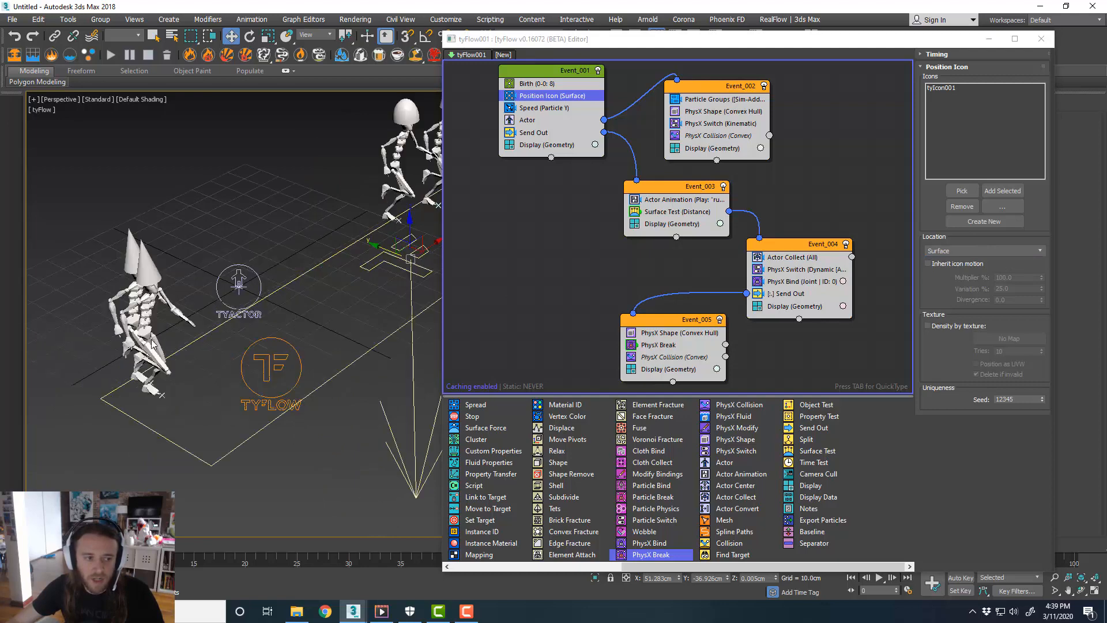
Add a Spread operator above Actor in Event_001, try an X position offset of 10 cm, and reset the offset to zero.
scroll(147, 339, "down", 3)
scroll(621, 459, "left", 3)
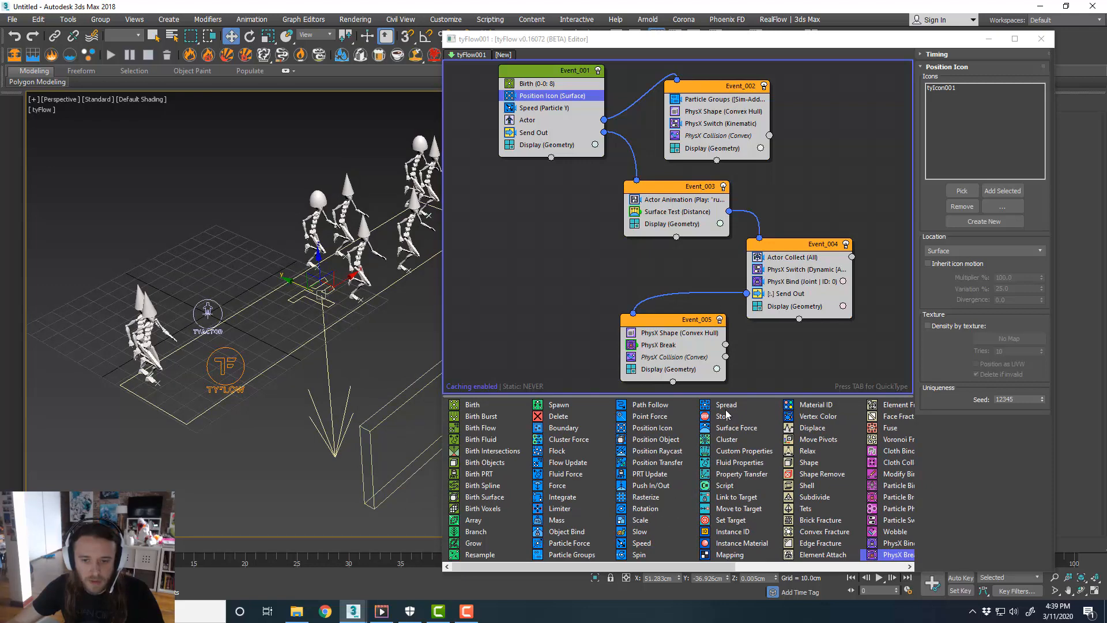
left_click_drag(726, 406, 559, 120)
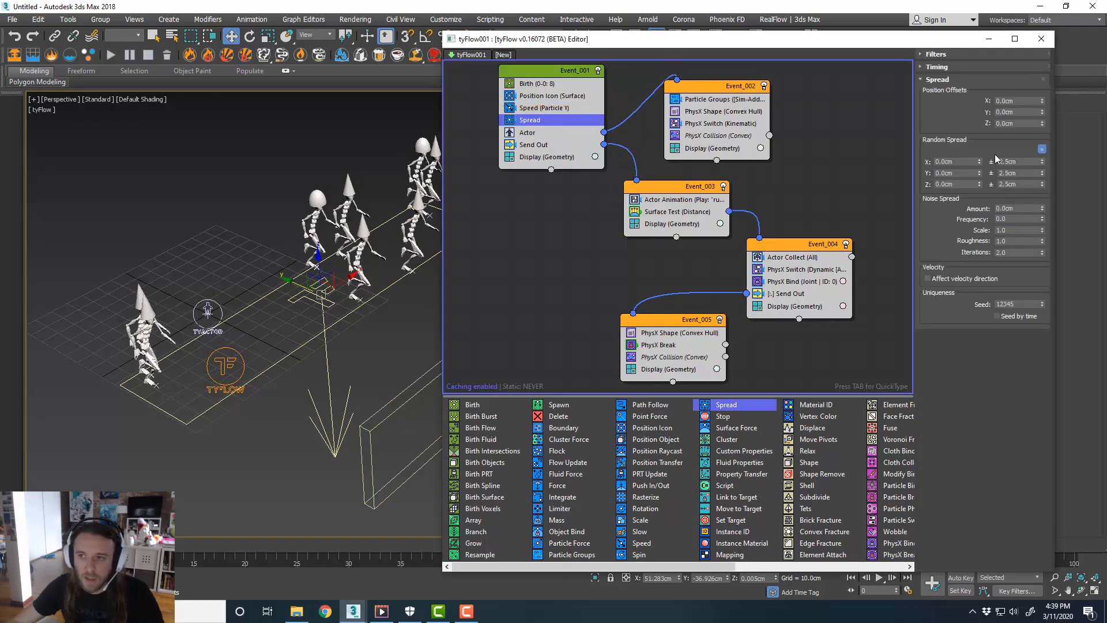
left_click(1025, 101)
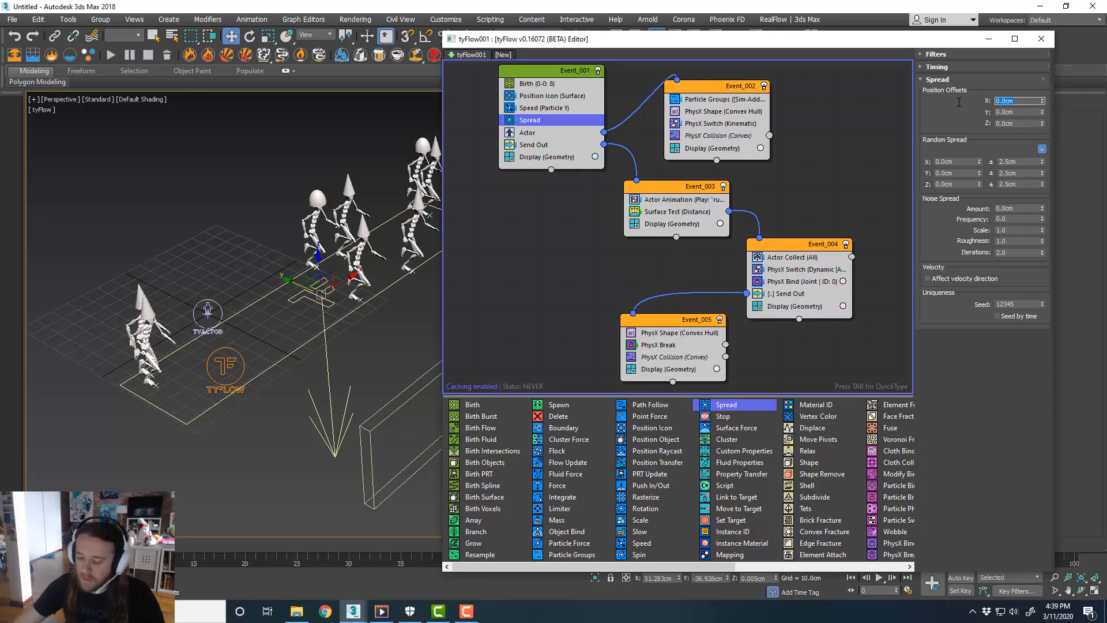
type("10")
key("Return")
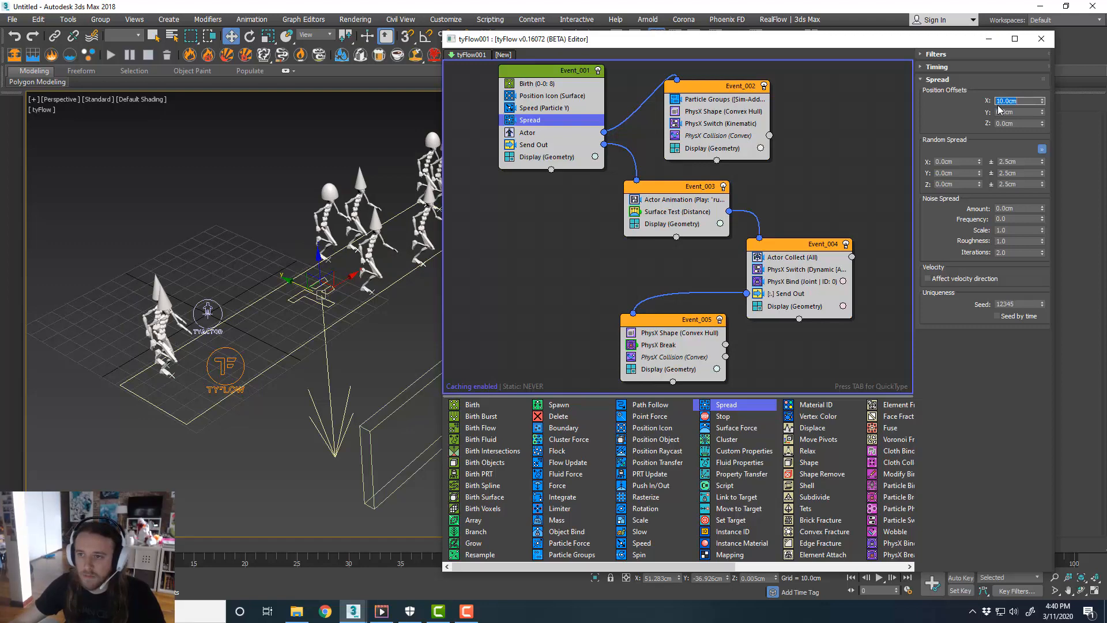
right_click(1045, 103)
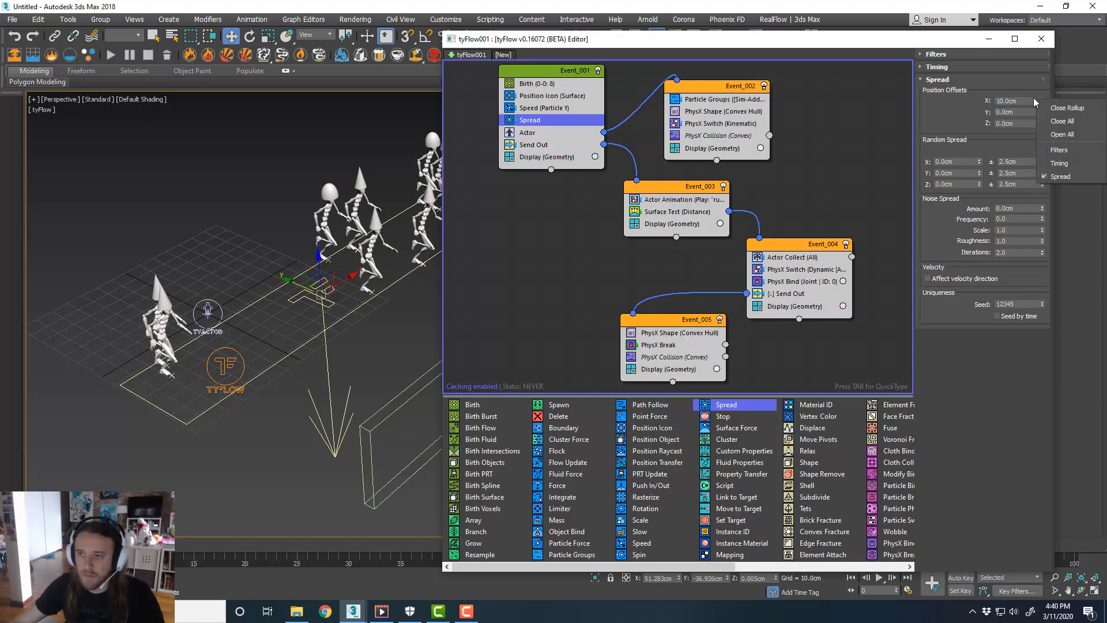
left_click(1030, 95)
right_click(1042, 101)
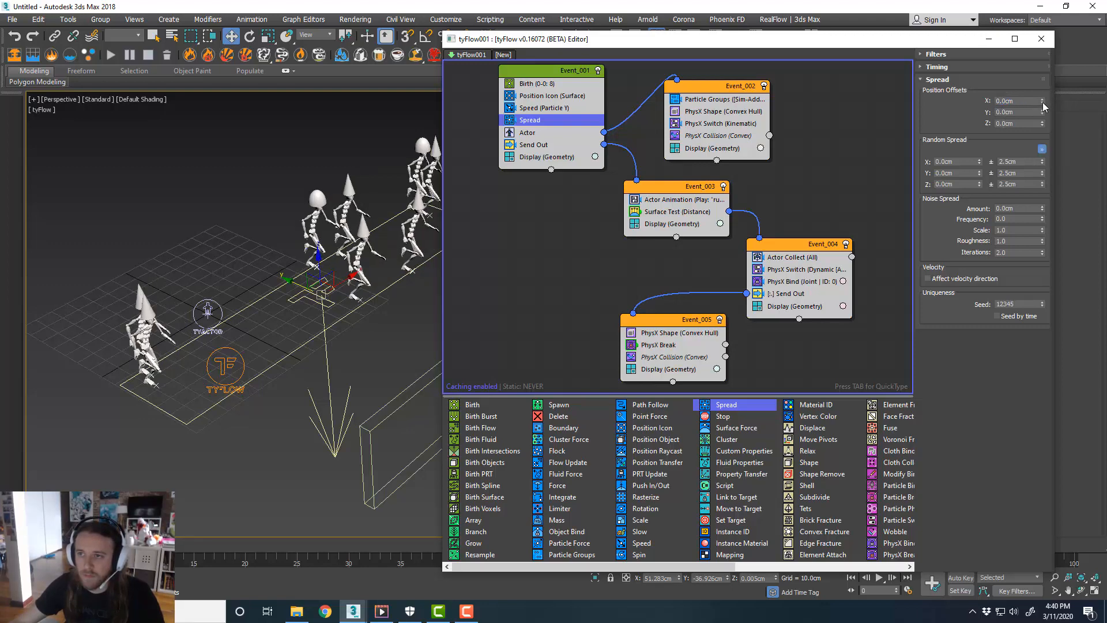
Try random spread variations of 10 cm and 20 cm on all three axes of the Spread operator.
double_click(1031, 161)
type("10")
key("Return")
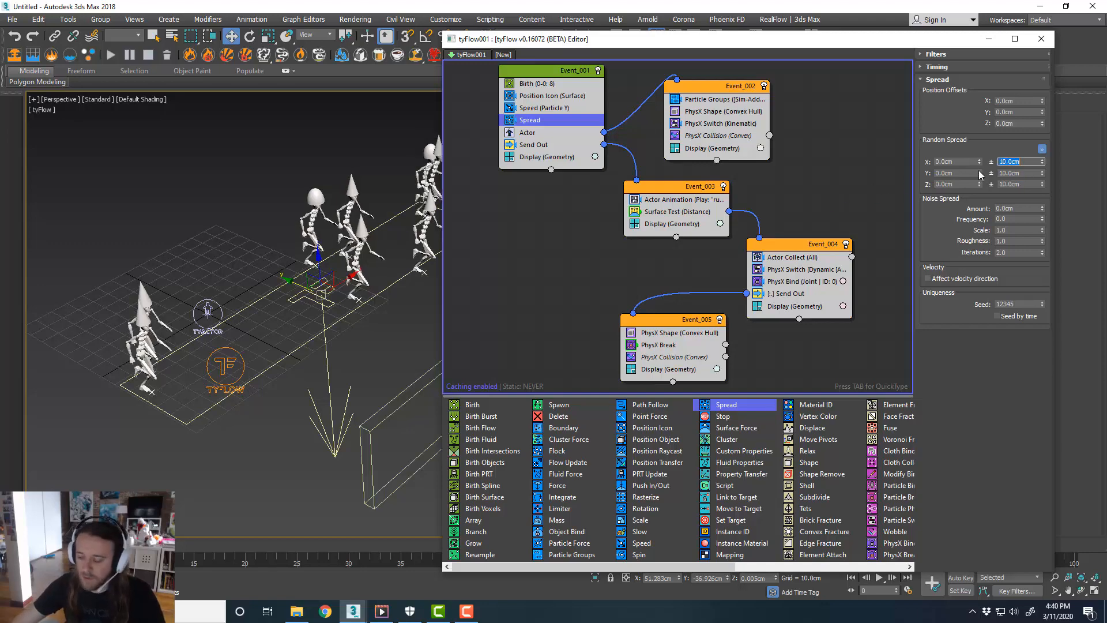
type("20")
key("Return")
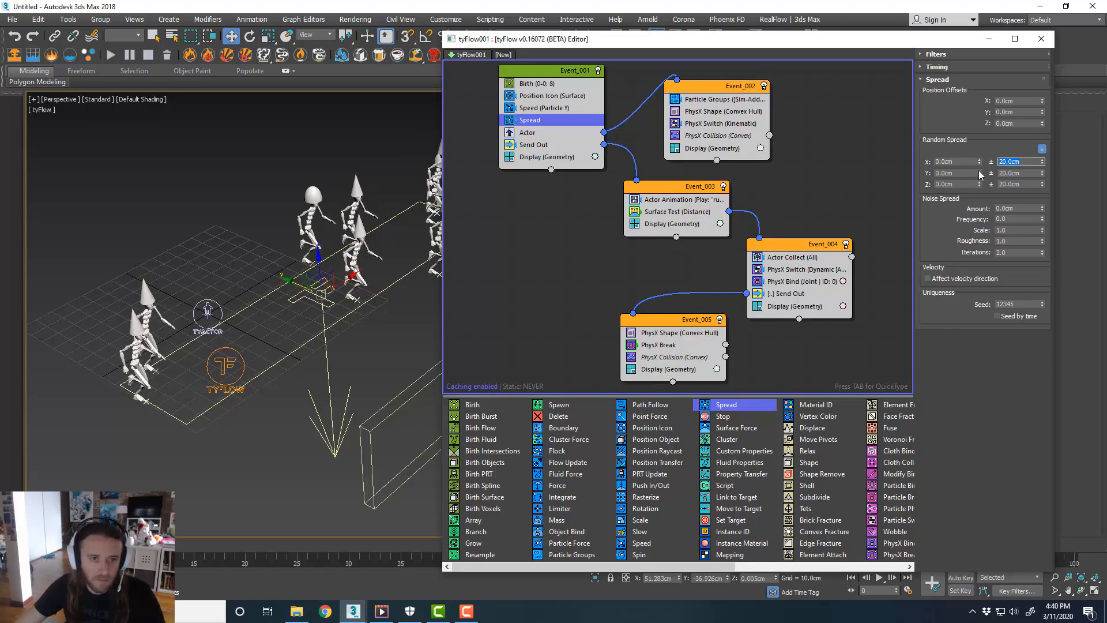
middle_click_drag(273, 258, 295, 281, "alt")
scroll(219, 269, "down", 2)
scroll(295, 280, "up", 3)
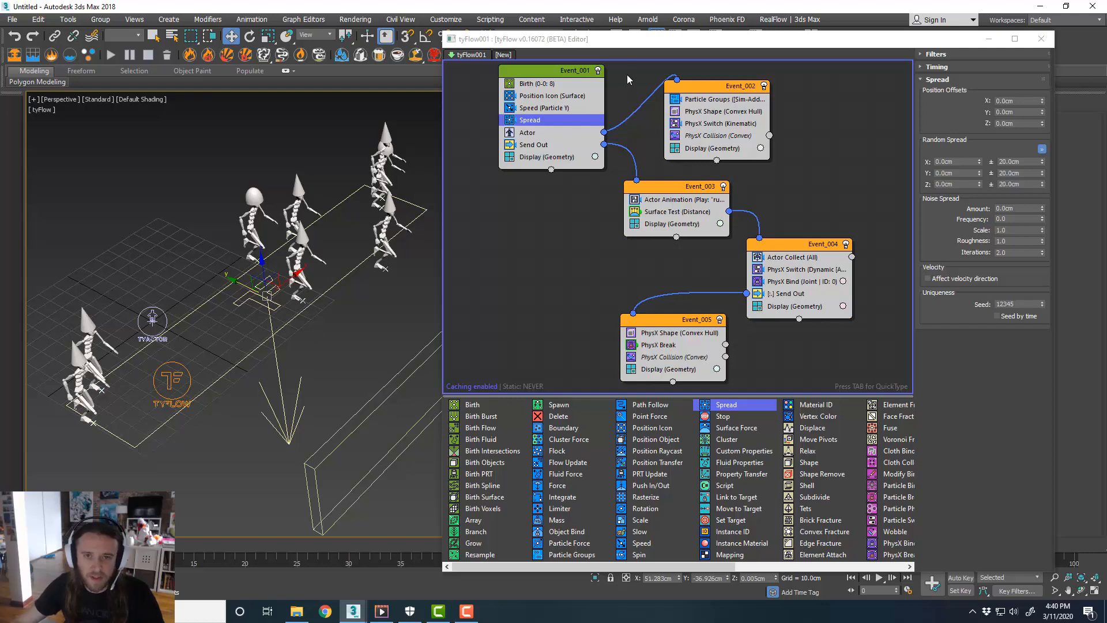
Move the flow editor aside and draw a straight two-point spline line lengthwise through the tyIcon emitter rectangle.
left_click_drag(627, 39, 1106, 75)
middle_click_drag(589, 249, 457, 302)
left_click(400, 293)
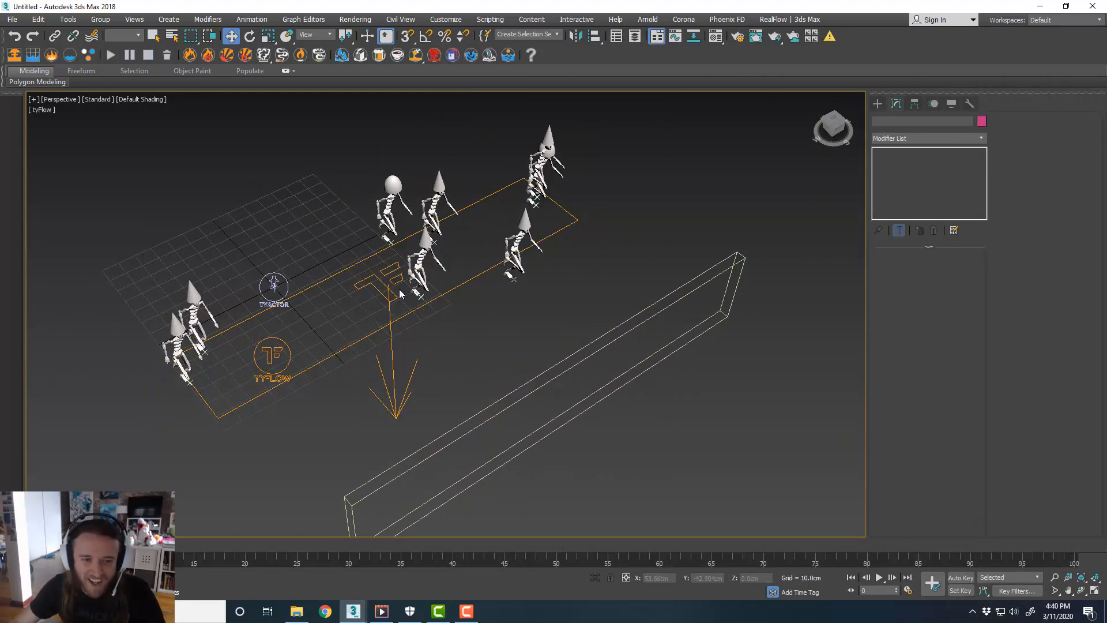
left_click(877, 104)
left_click(890, 120)
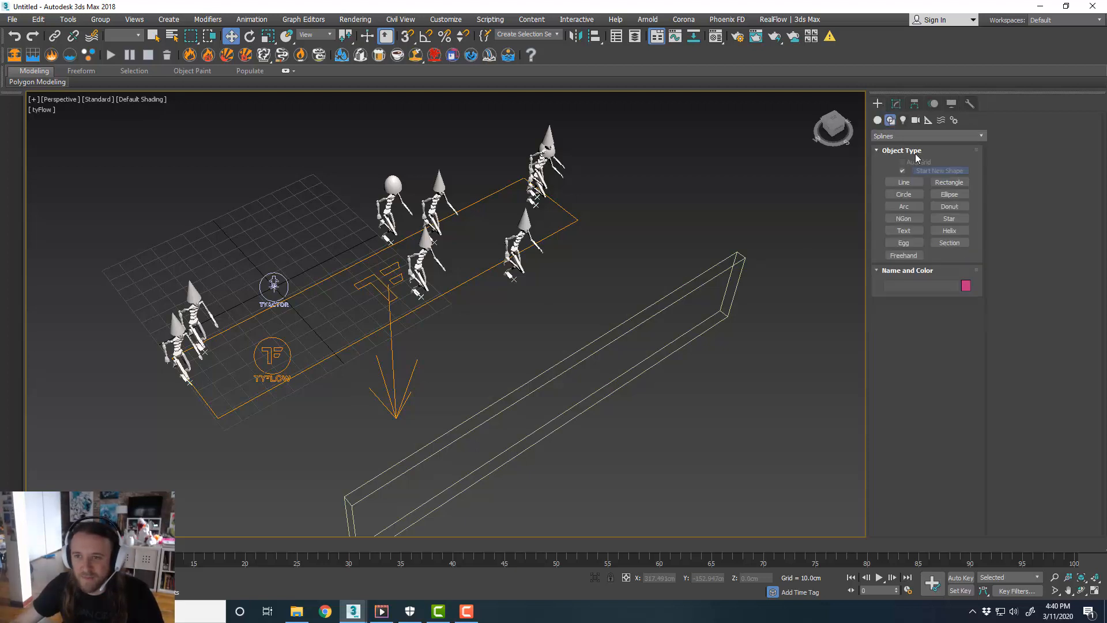
left_click(904, 165)
left_click(186, 400)
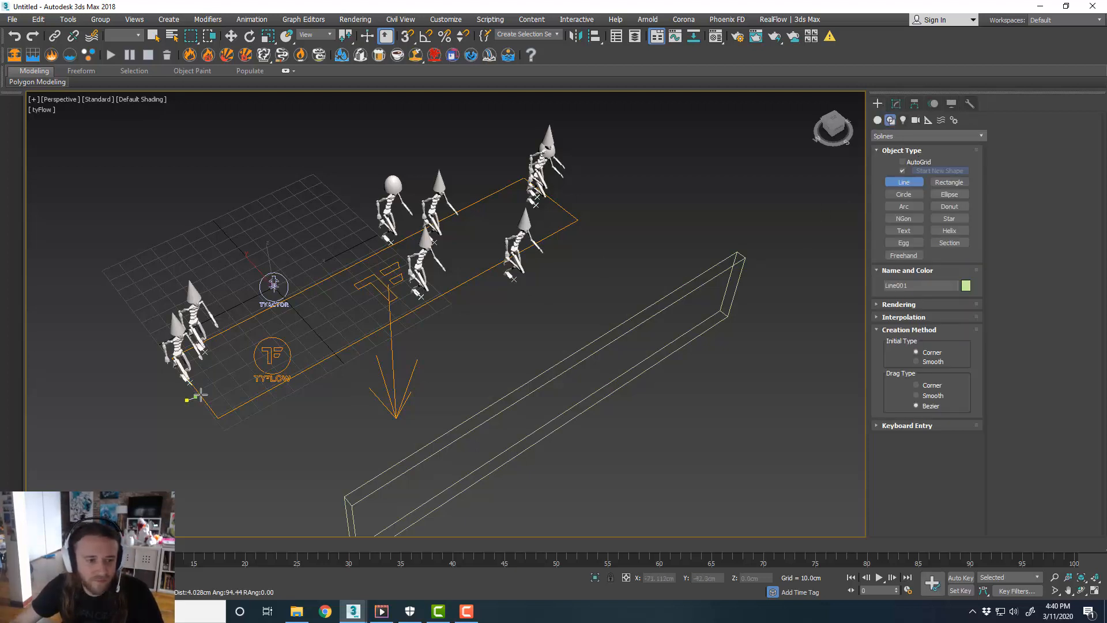
right_click(612, 247)
right_click(609, 256)
middle_click_drag(479, 279, 494, 275)
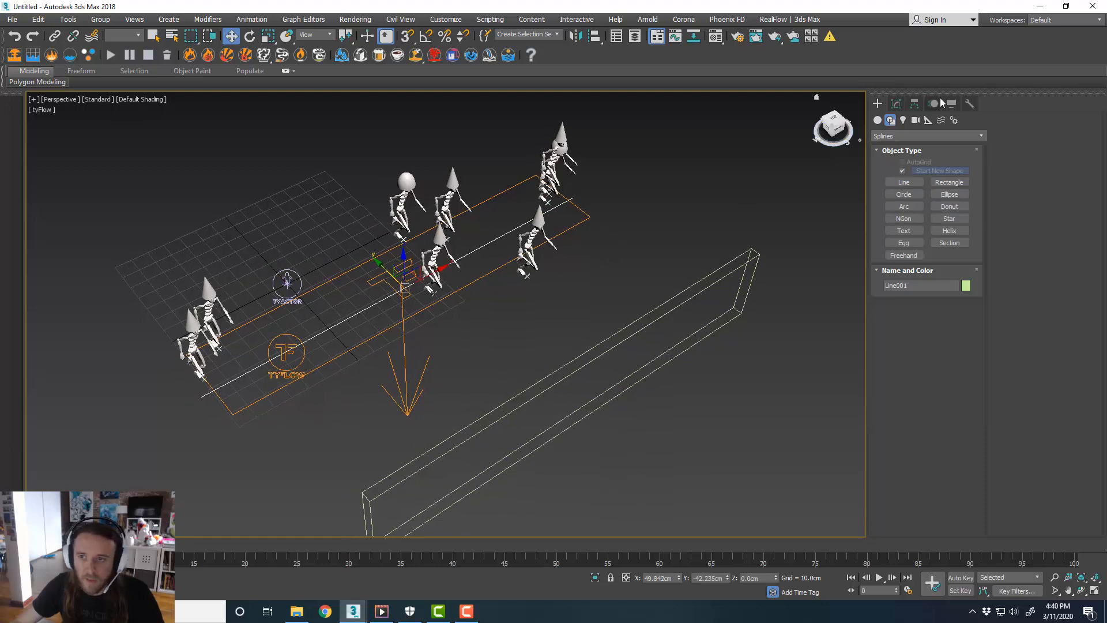
Divide the new line's single segment with a division value of 6.
left_click(896, 104)
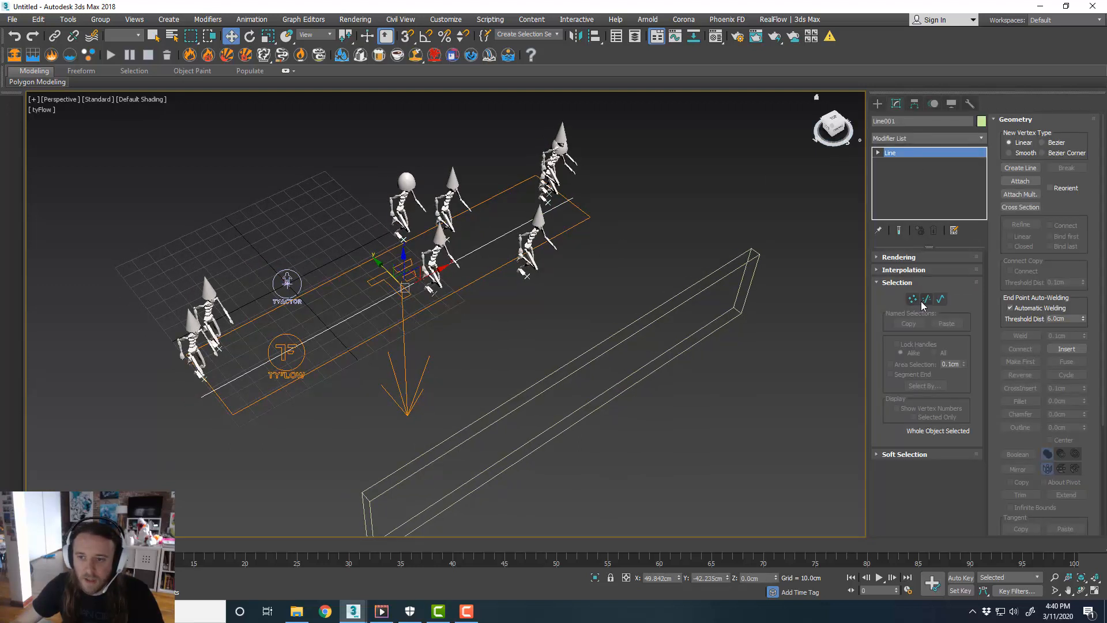
left_click(926, 299)
left_click(413, 284)
scroll(418, 290, "up", 3)
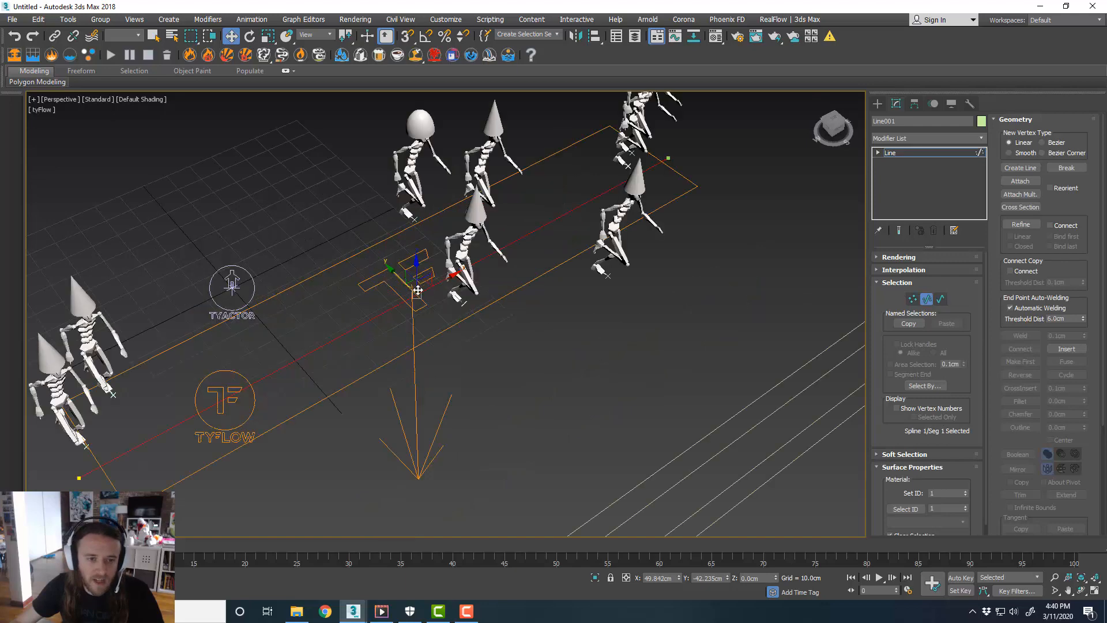
middle_click_drag(417, 290, 575, 283, "alt")
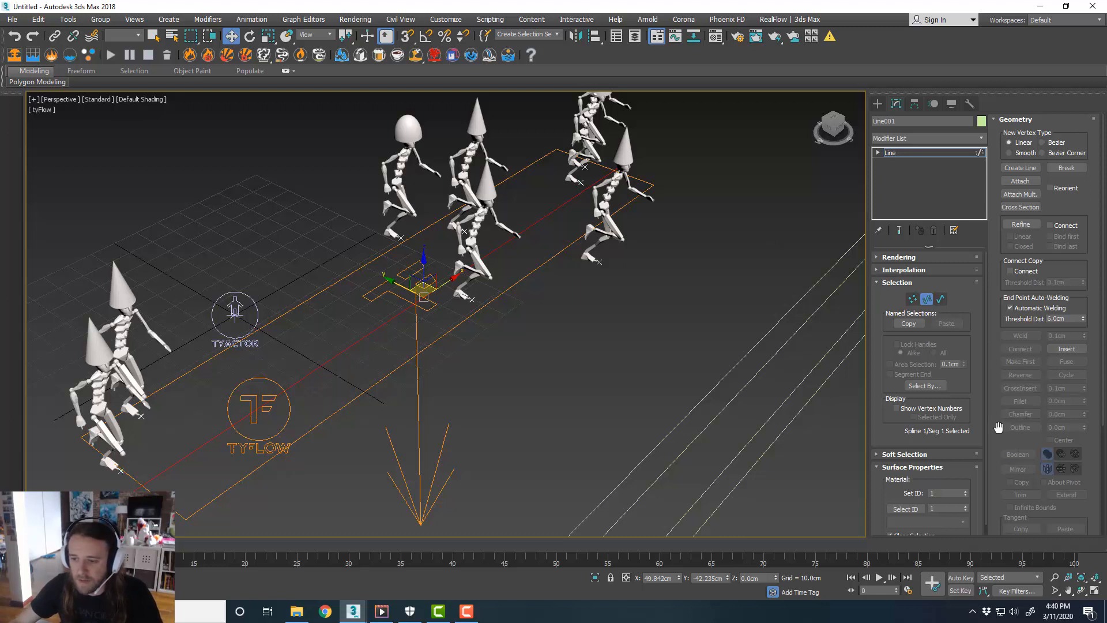
left_click_drag(998, 427, 998, 263)
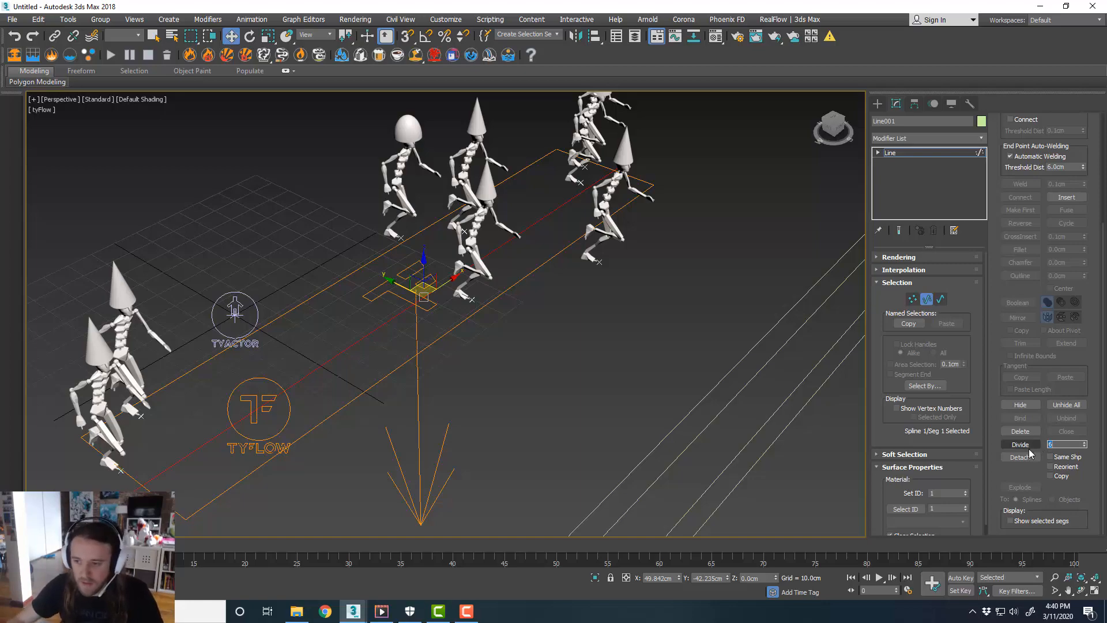
middle_click_drag(637, 406, 630, 405, "alt")
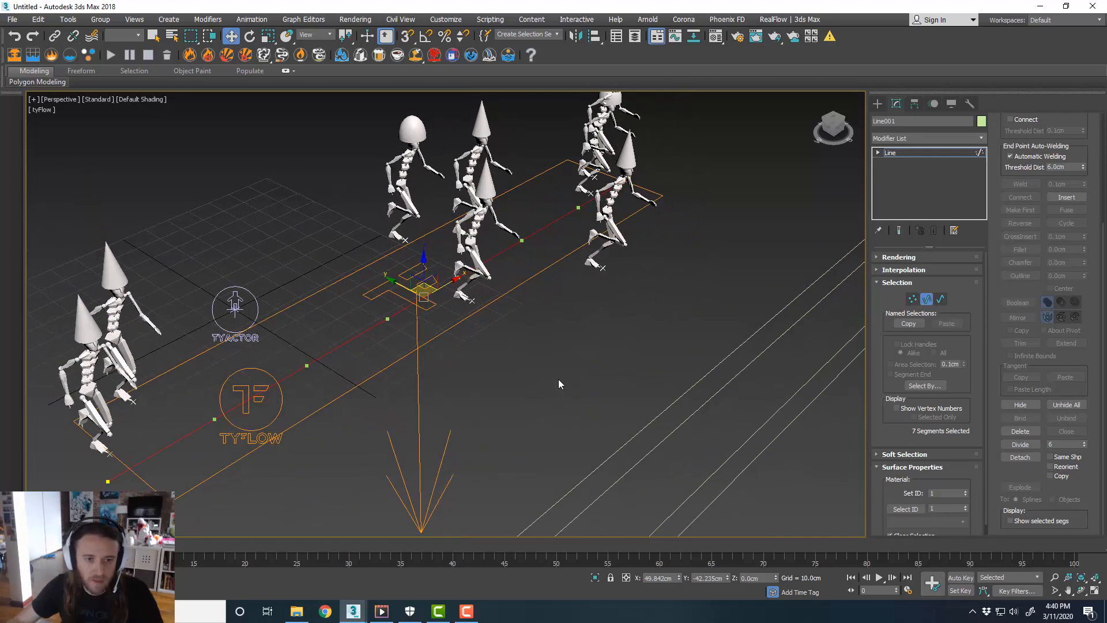
middle_click_drag(507, 372, 672, 369, "alt")
left_click(925, 300)
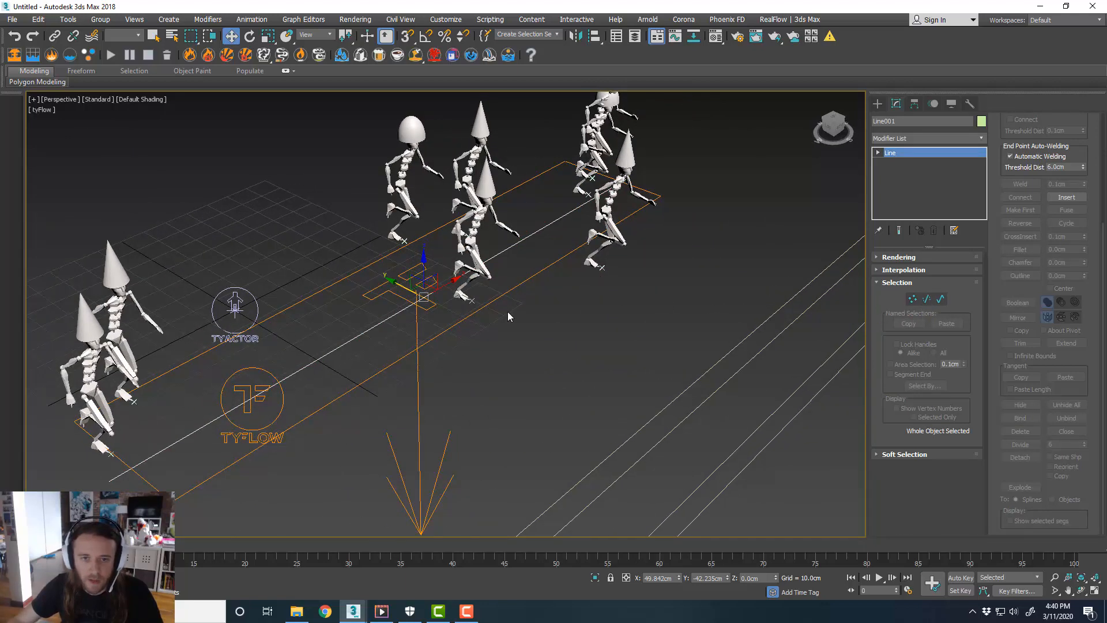
Replace the Position Icon operator in Event_001 with Position Object, using Vertices (In Order) and the divided line as its object.
scroll(513, 317, "down", 3)
left_click_drag(1106, 65, 687, 51)
middle_click_drag(398, 200, 245, 210)
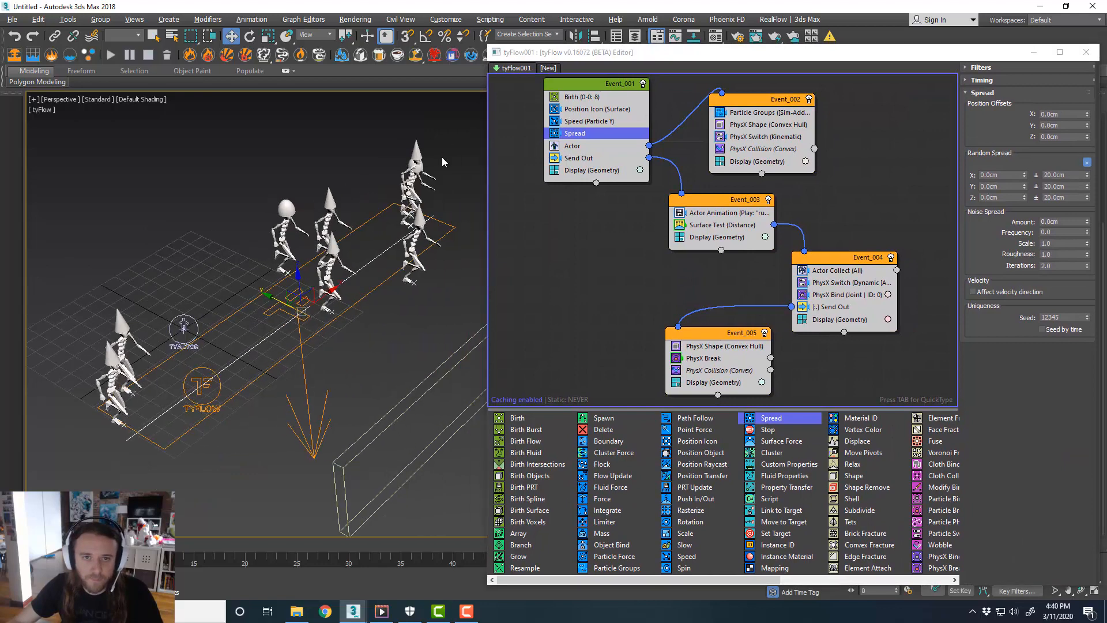
left_click(595, 109)
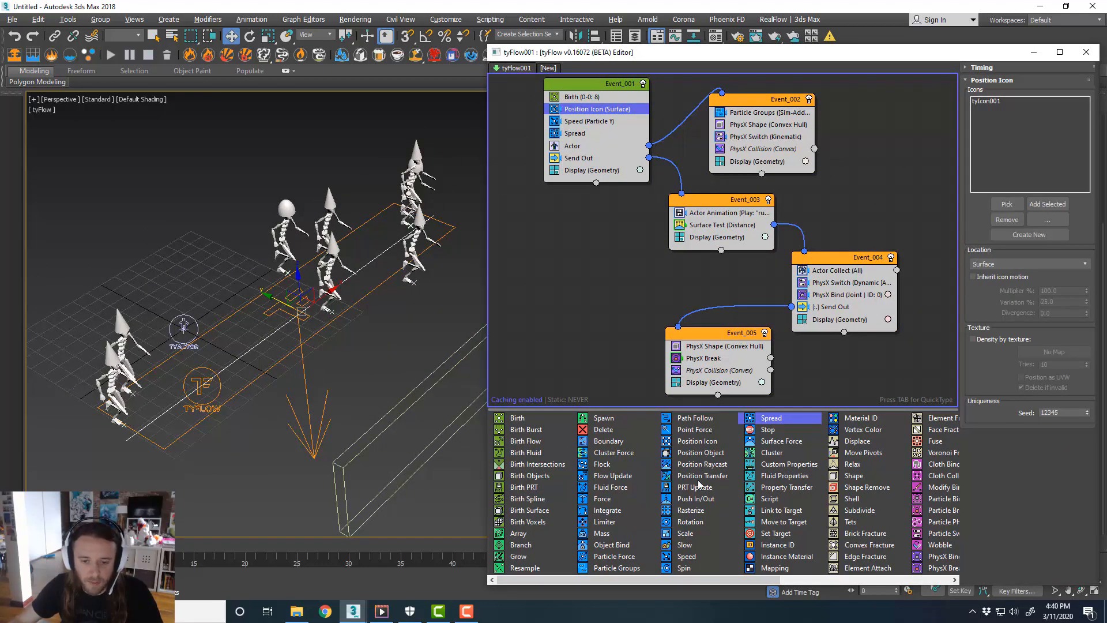
left_click_drag(700, 456, 679, 122)
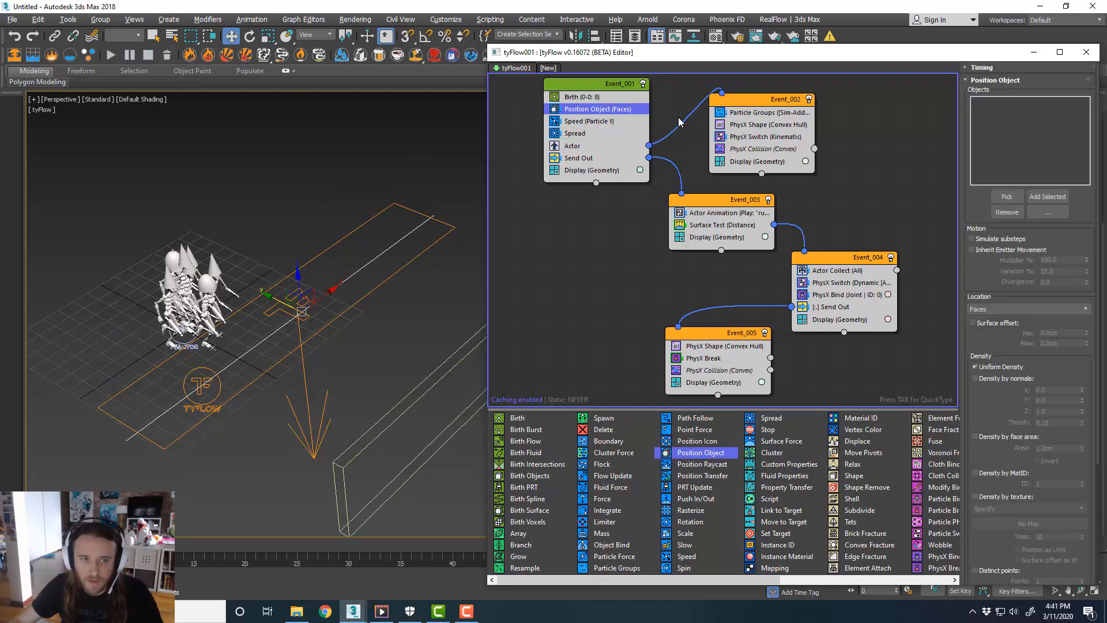
left_click(1009, 311)
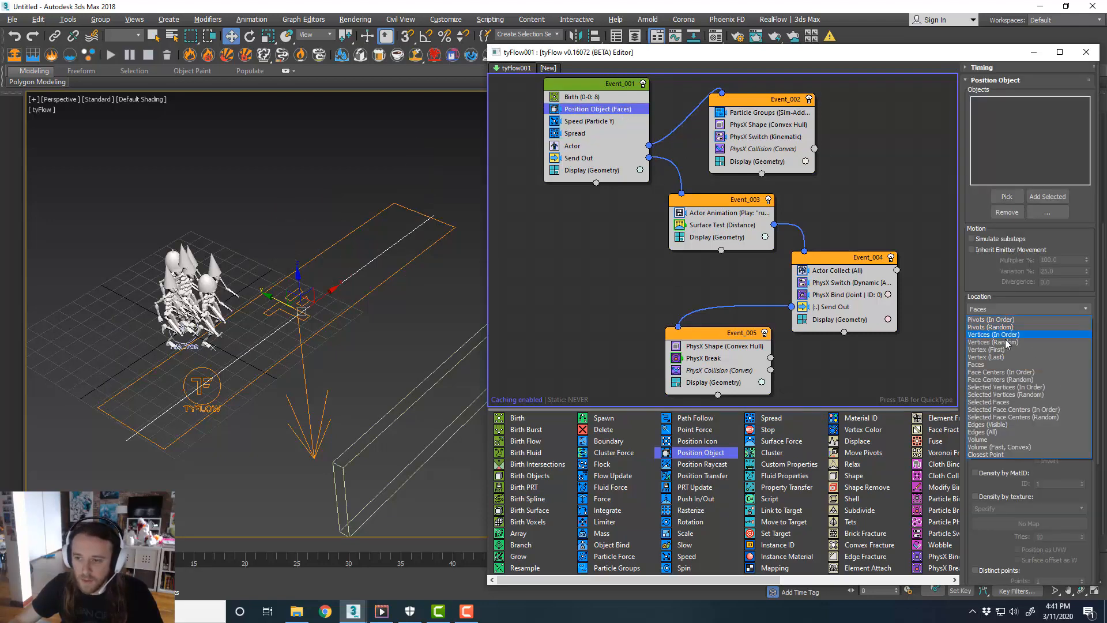
left_click(1008, 335)
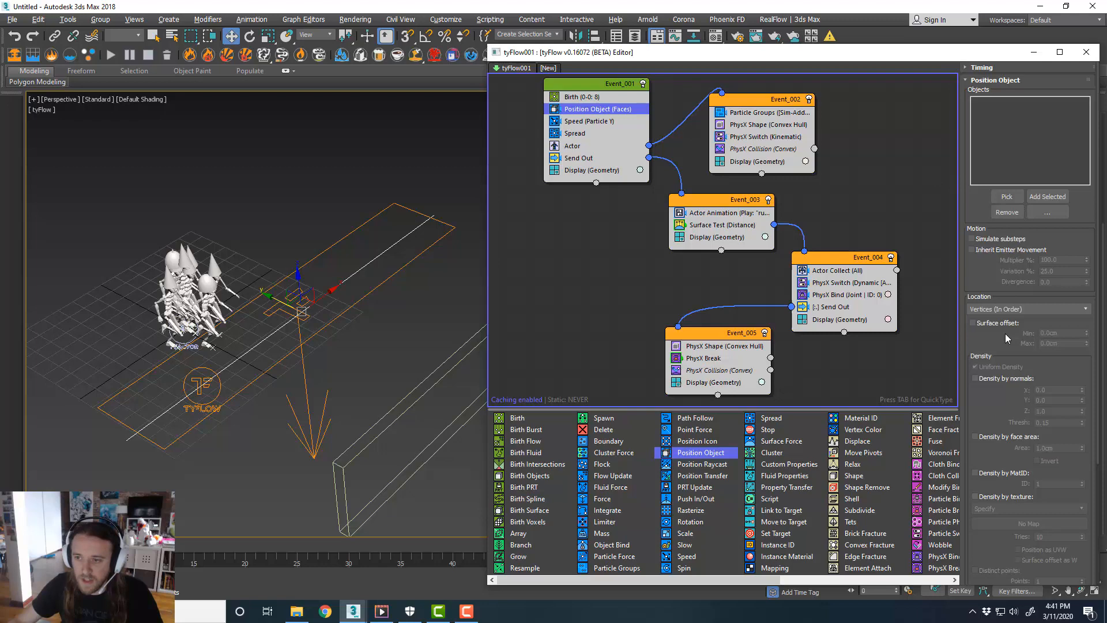
left_click(1007, 197)
left_click(375, 261)
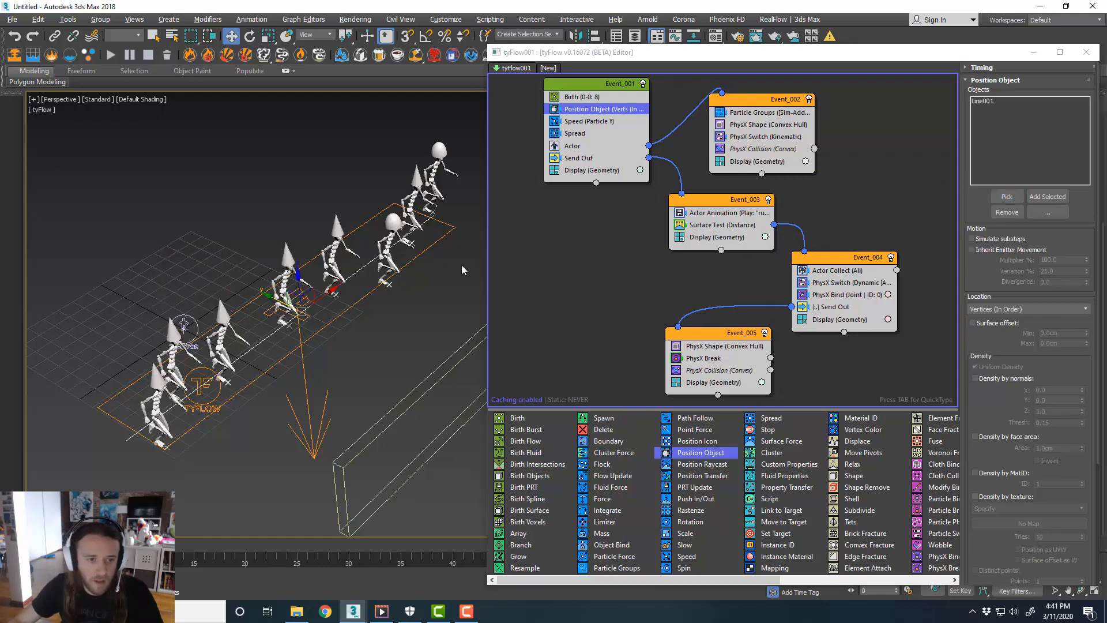
Delete the Spread operator from Event_001 and the unused tyIcon emitter from the scene.
right_click(555, 134)
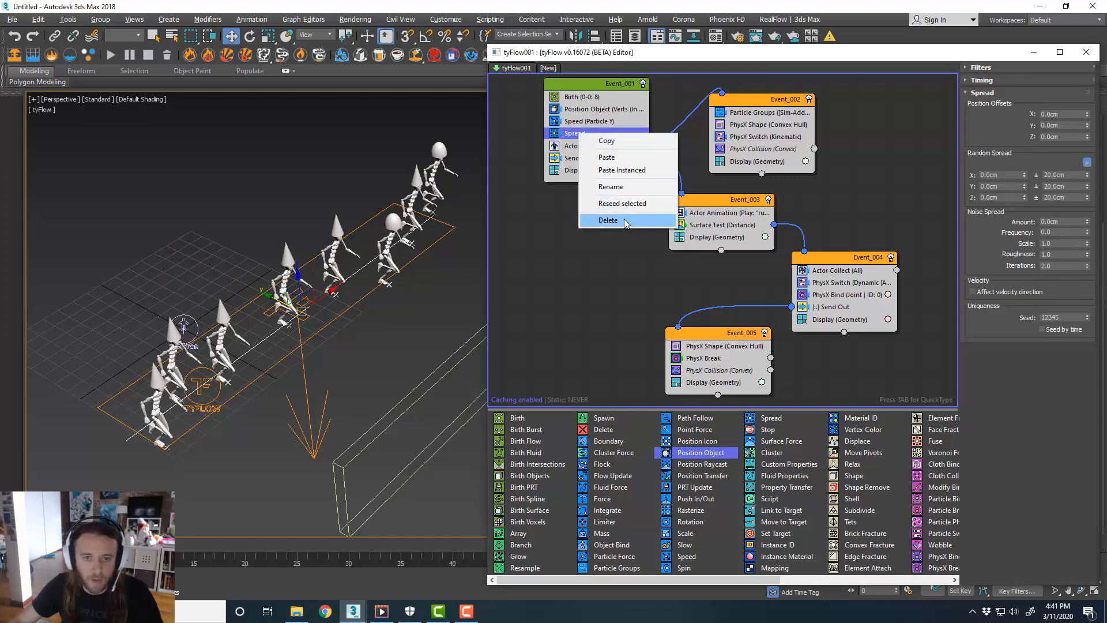
left_click(619, 221)
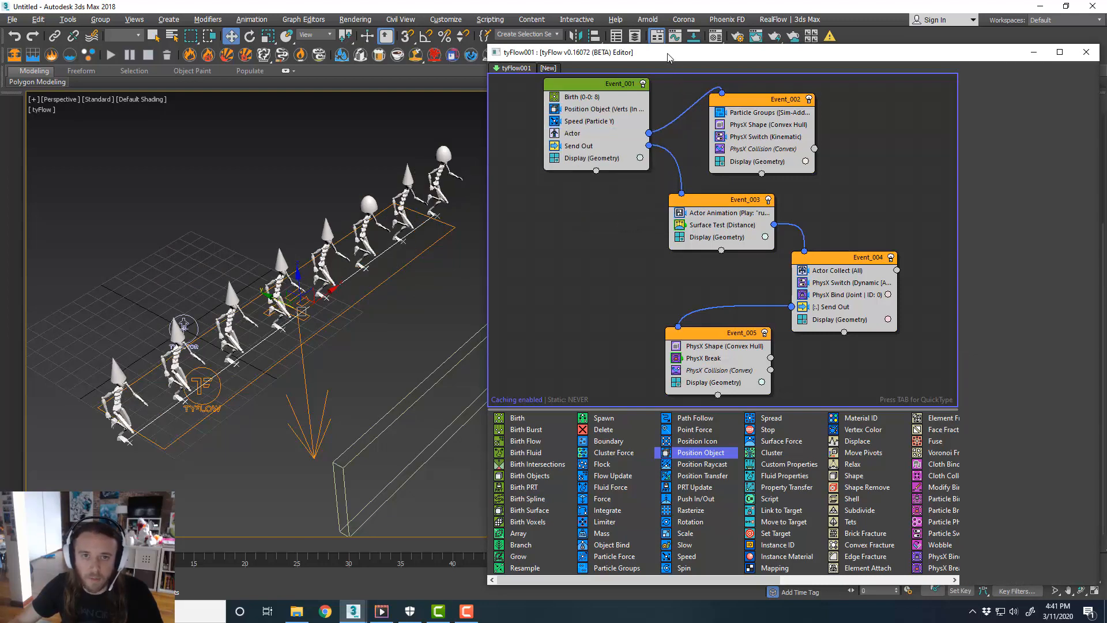
mouse_move(337, 269)
middle_mouse_down("alt")
mouse_move(307, 253)
mouse_move(322, 263)
middle_mouse_up("alt")
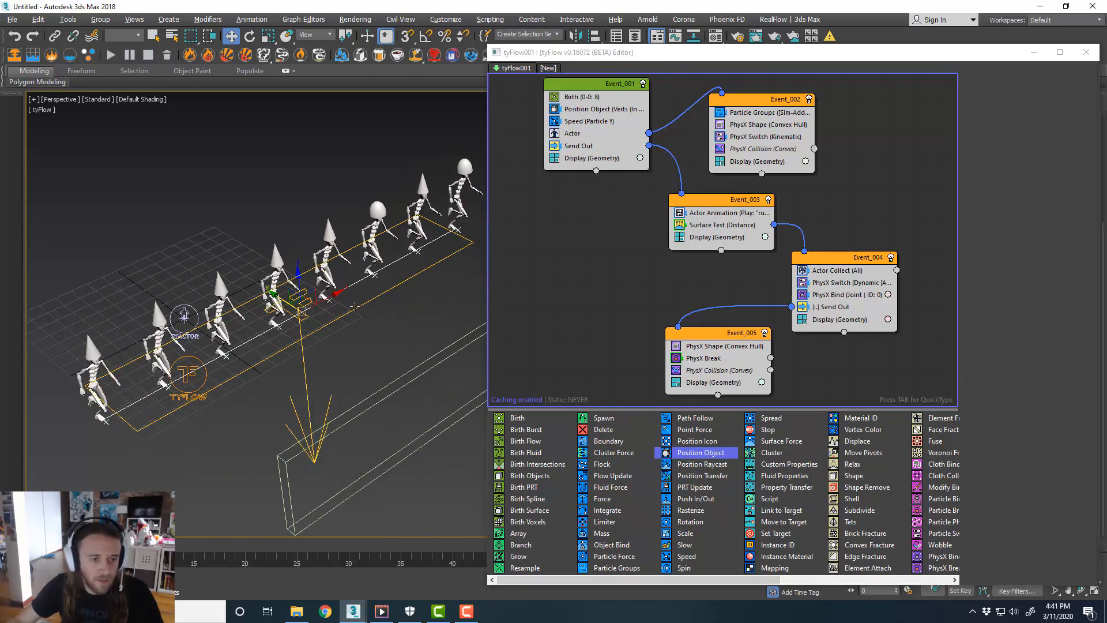
left_click(355, 307)
key("Delete")
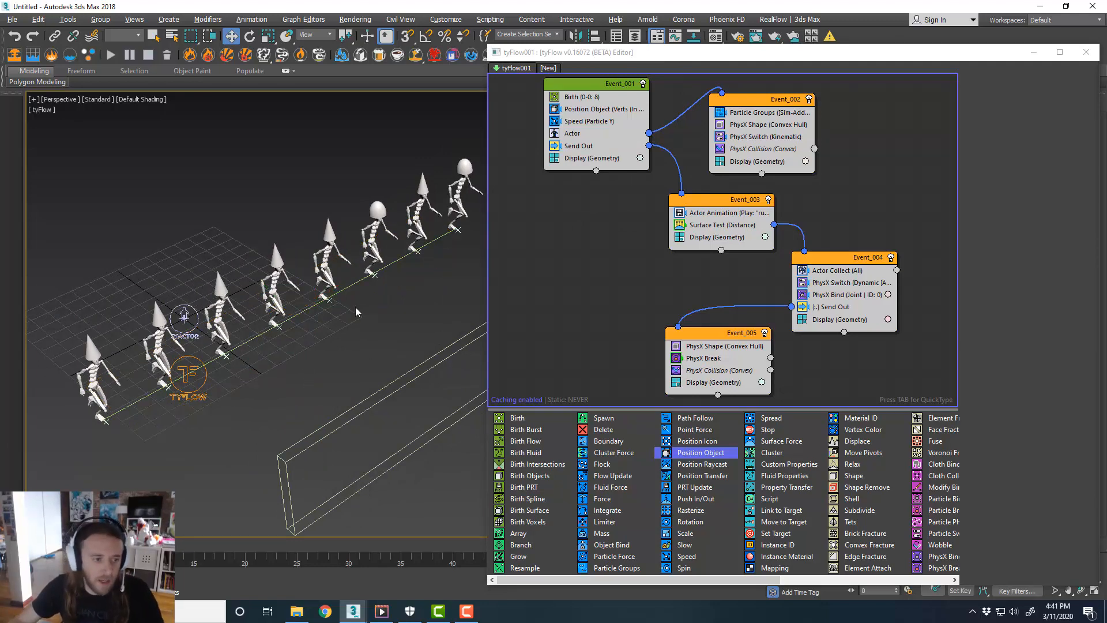
Play the first frames of the simulation to check the actors' run from the divided line towards the trigger box.
middle_click_drag(356, 311, 331, 318)
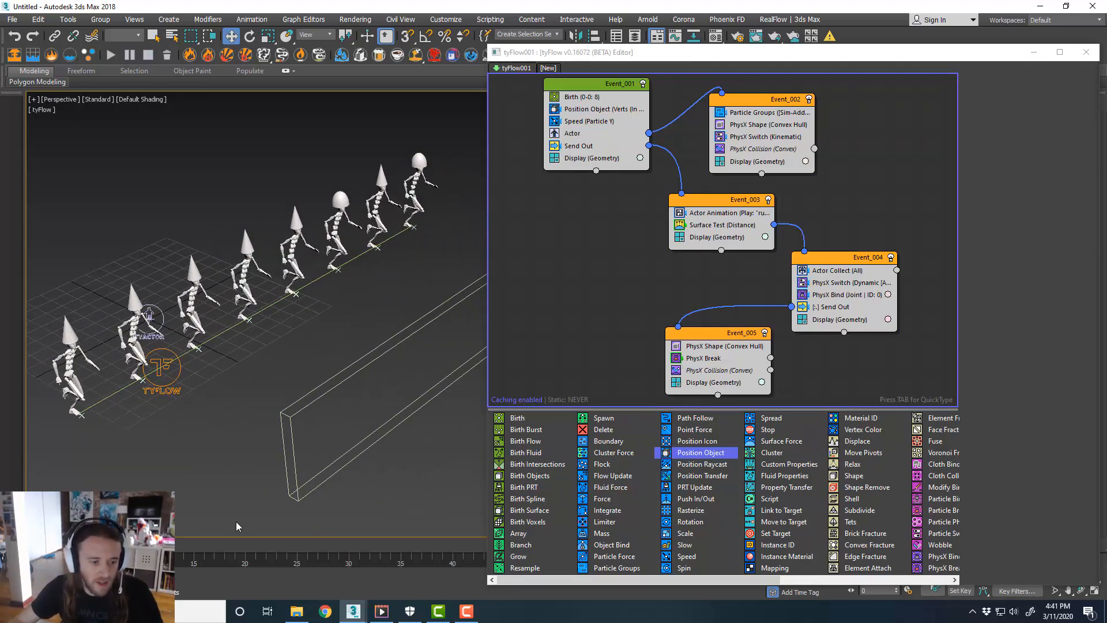
key("/")
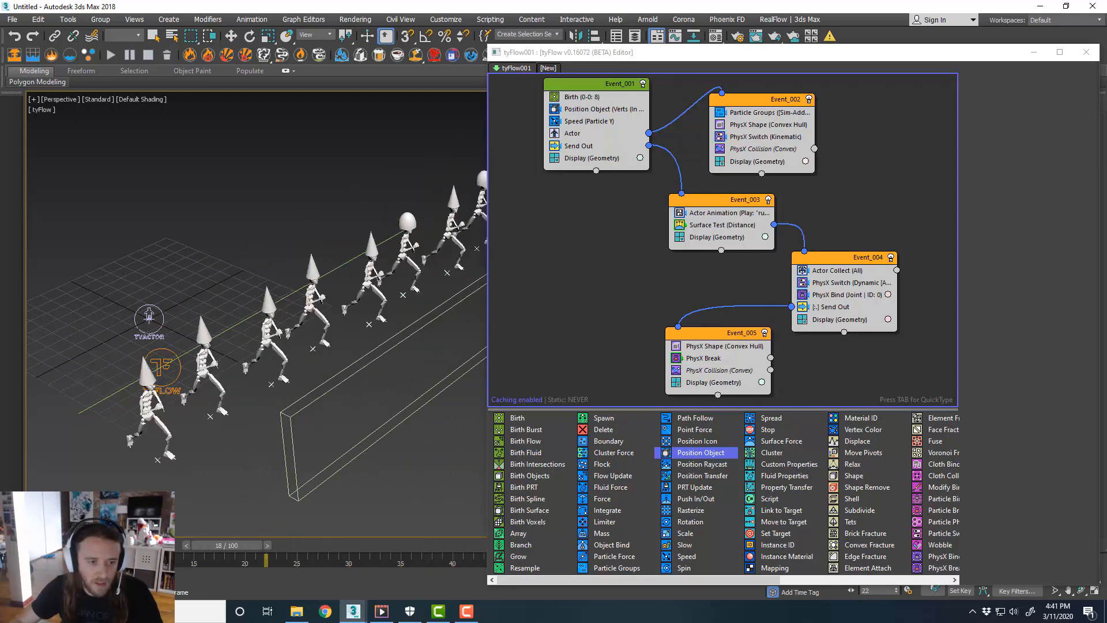
key("w")
Move the flow editor aside and, in the Top view, shift wall_Trigger along X in front of the actors and widen it to about 335.8 cm.
left_click_drag(700, 52, 1106, 86)
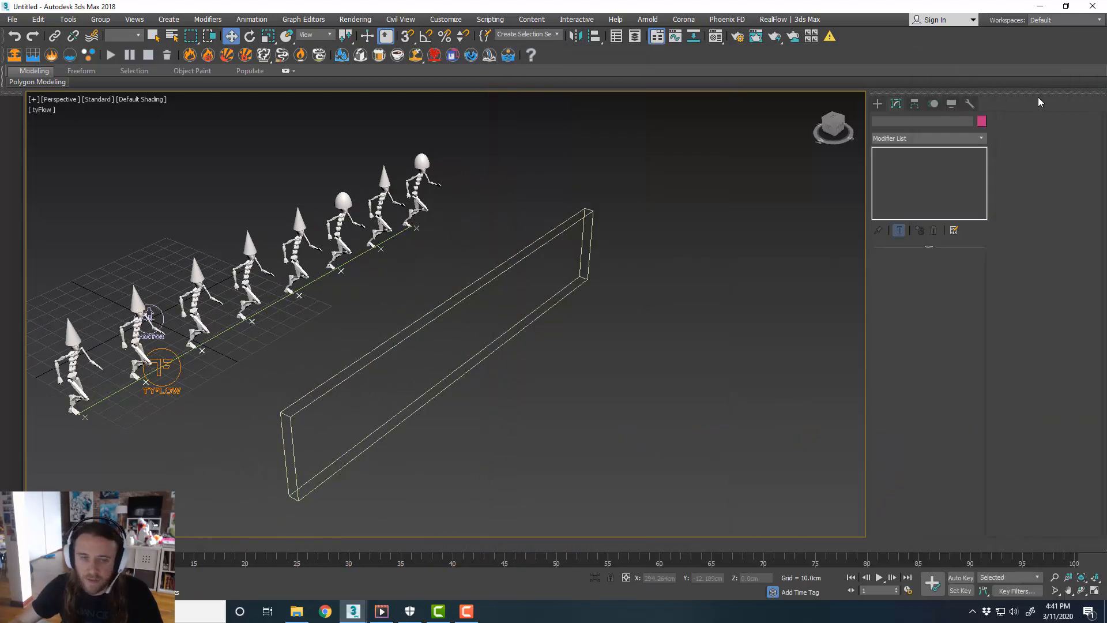
middle_click_drag(385, 220, 560, 193)
key("alt+w")
key("alt+w")
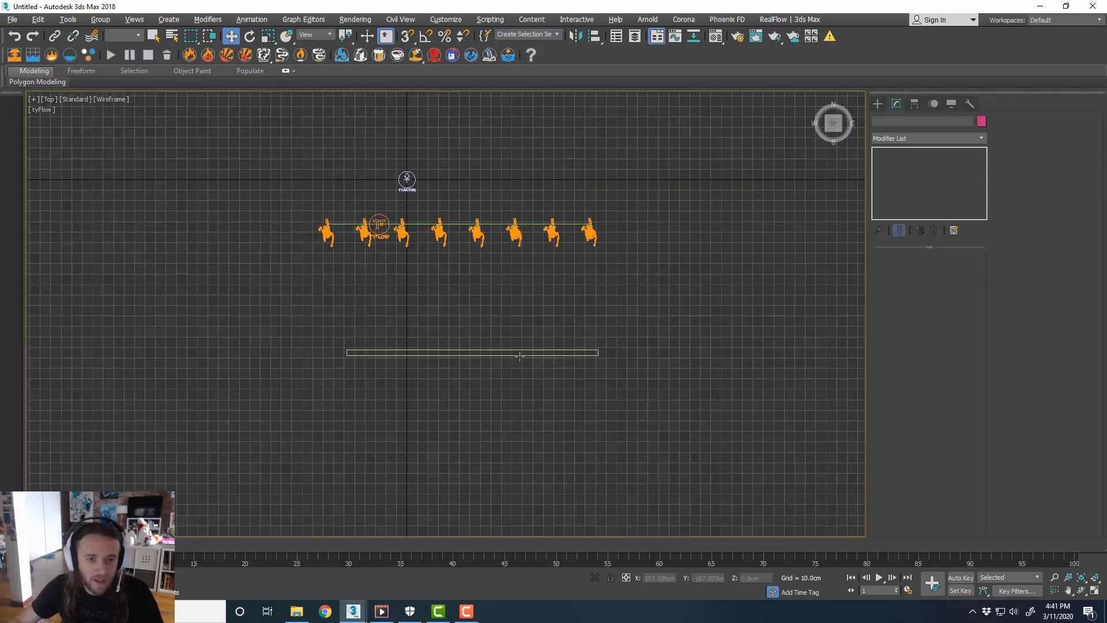
left_click(596, 349)
middle_click_drag(596, 348, 585, 348)
left_click_drag(493, 357, 480, 357)
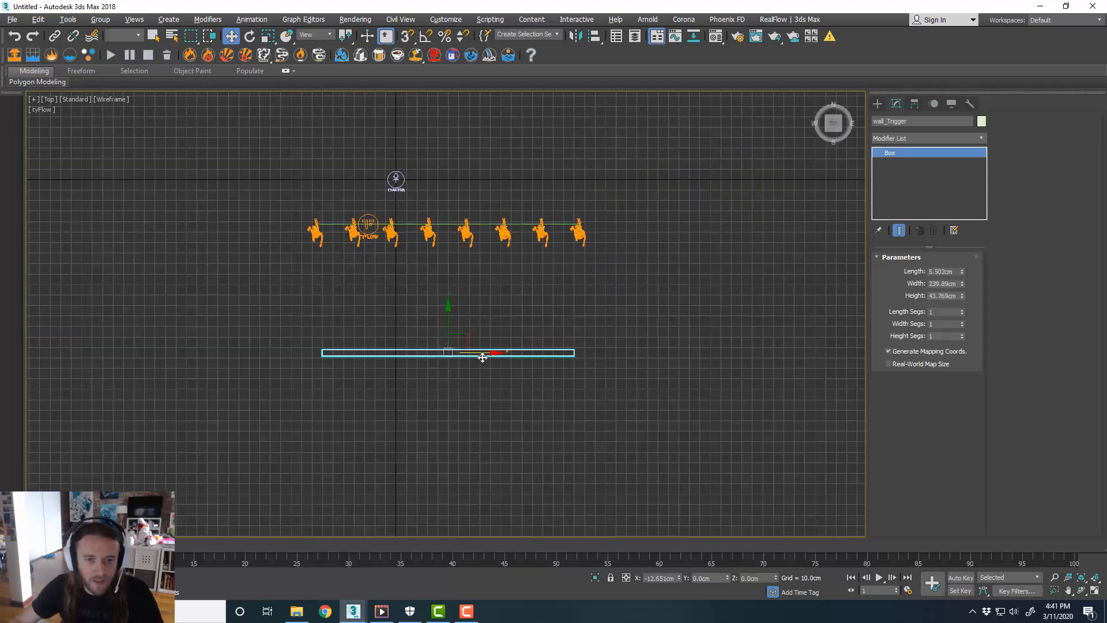
left_click_drag(961, 281, 971, 257)
key("alt+w")
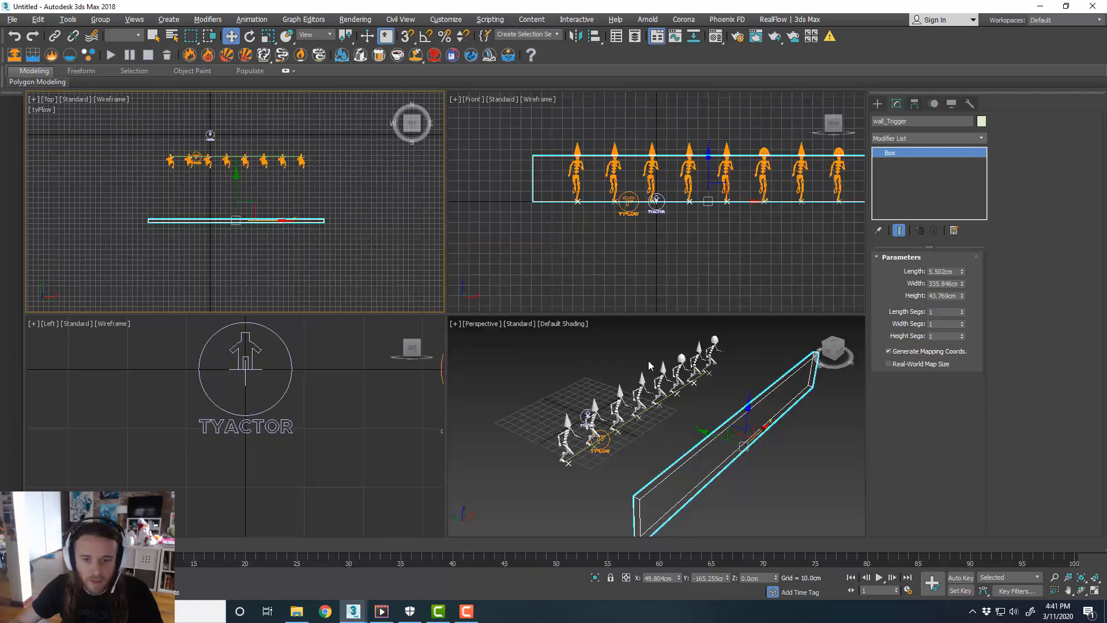
Play the simulation in an orbited Perspective view, rewind it and bring the flow editor back beside the actors.
key("alt+w")
middle_click_drag(696, 340, 514, 222, "alt")
key("slash")
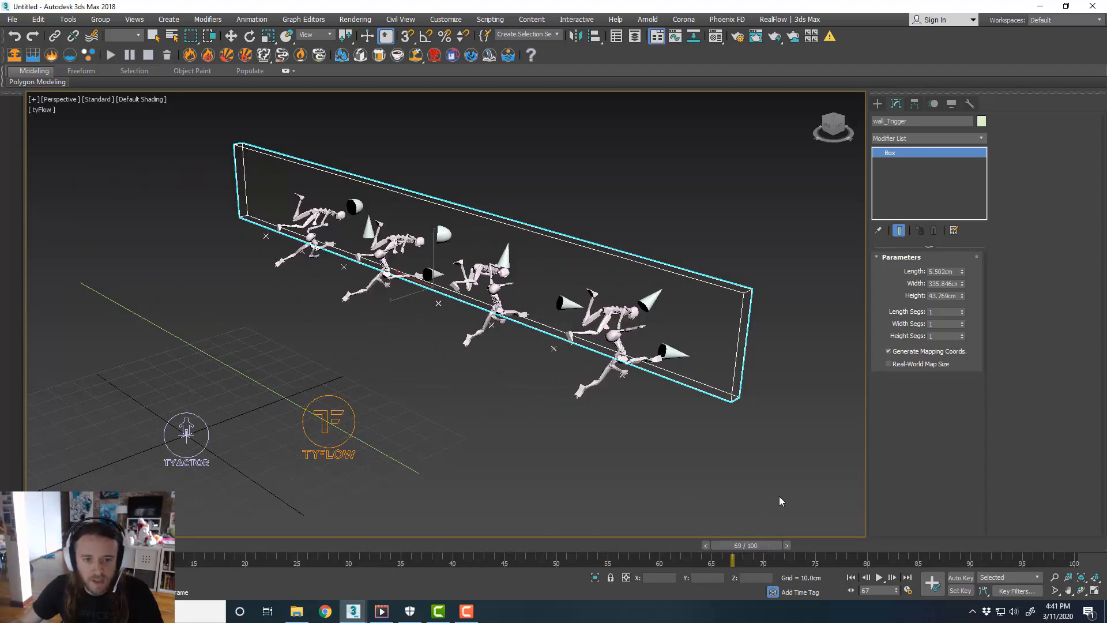
left_click_drag(784, 507, 26, 529)
key("w")
middle_click_drag(522, 292, 542, 304)
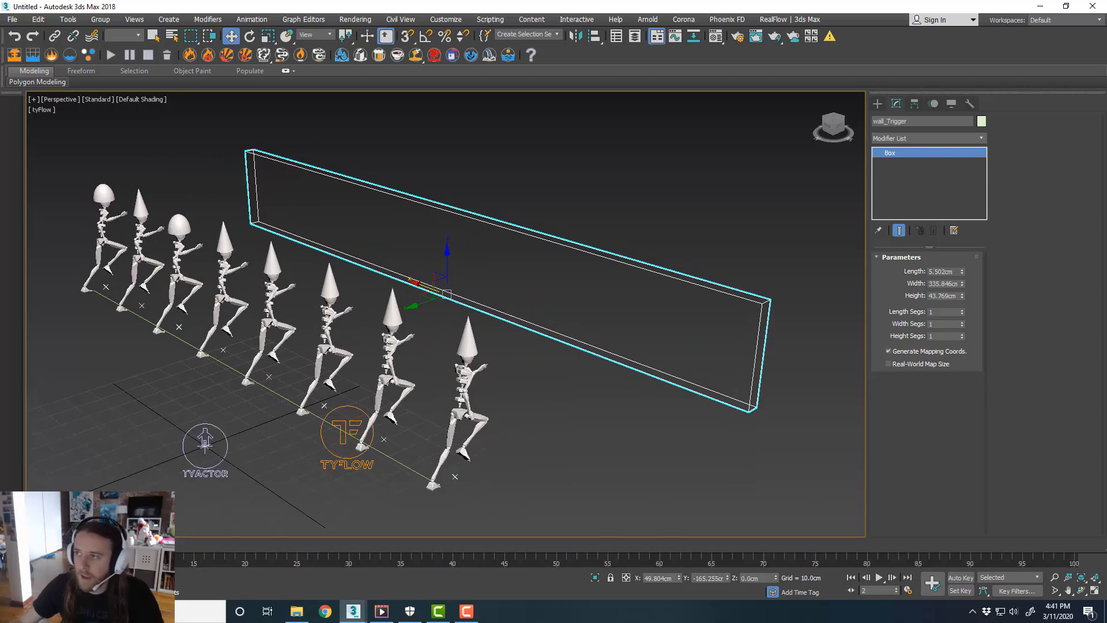
left_click_drag(1106, 43, 632, 46)
middle_click_drag(349, 208, 297, 204)
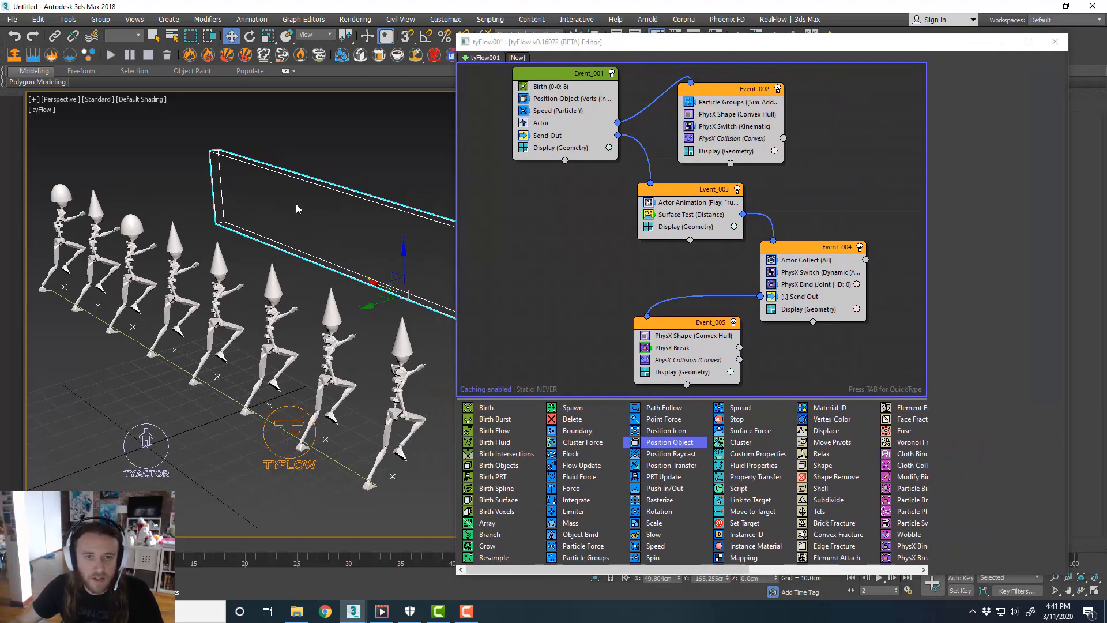
Set the Birth operator's end frame to 20 and play the simulation from the start.
left_click(551, 87)
left_click(1017, 93)
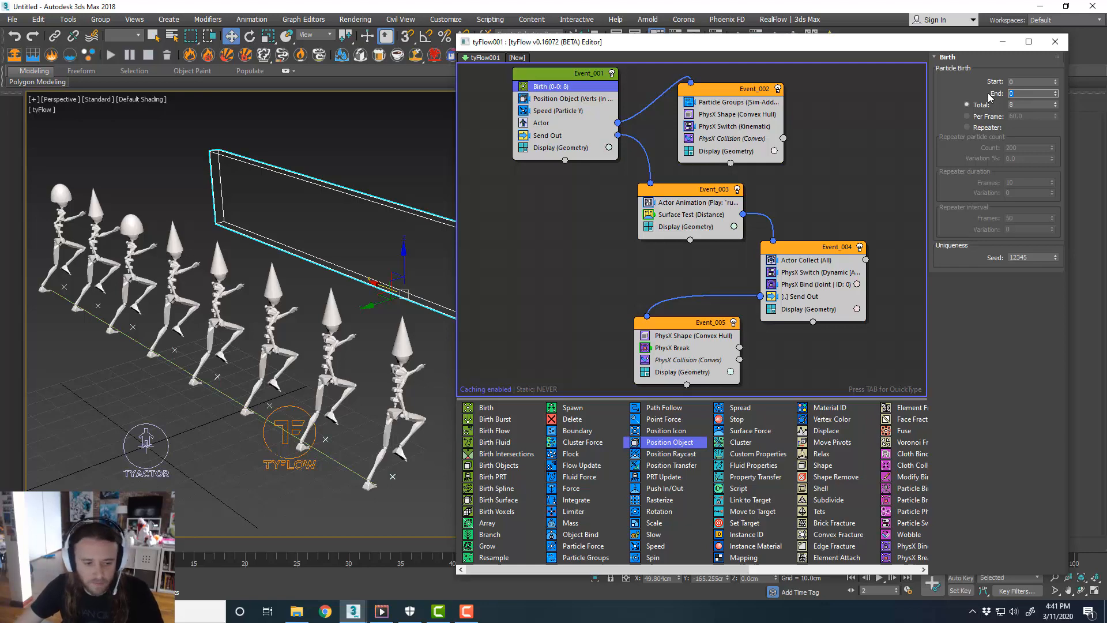
key("Return")
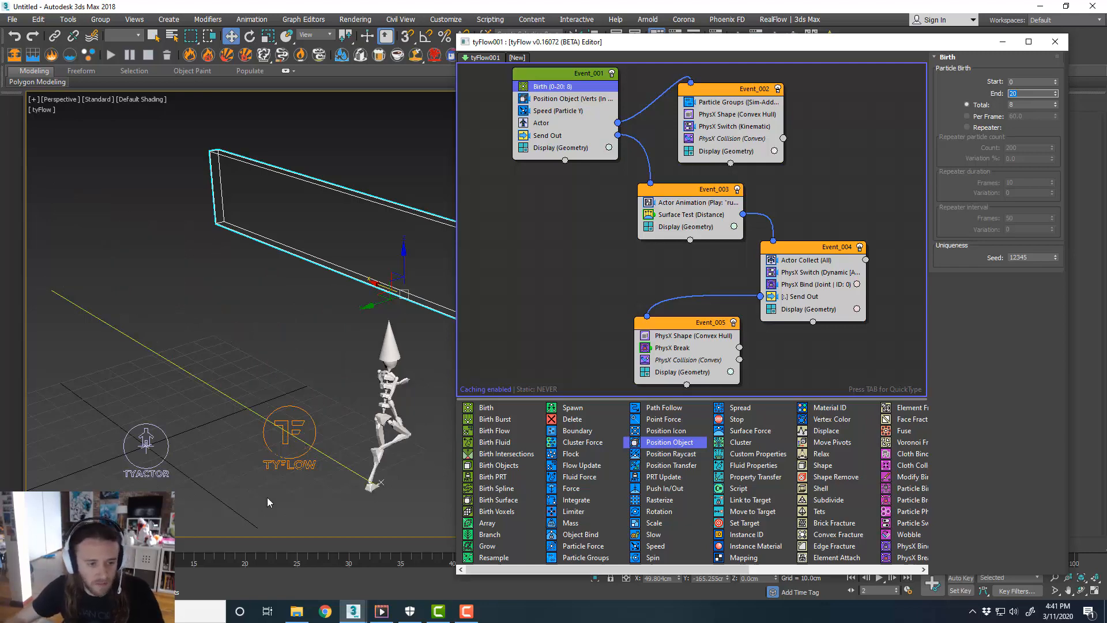
left_click_drag(85, 546, 38, 550)
key("w")
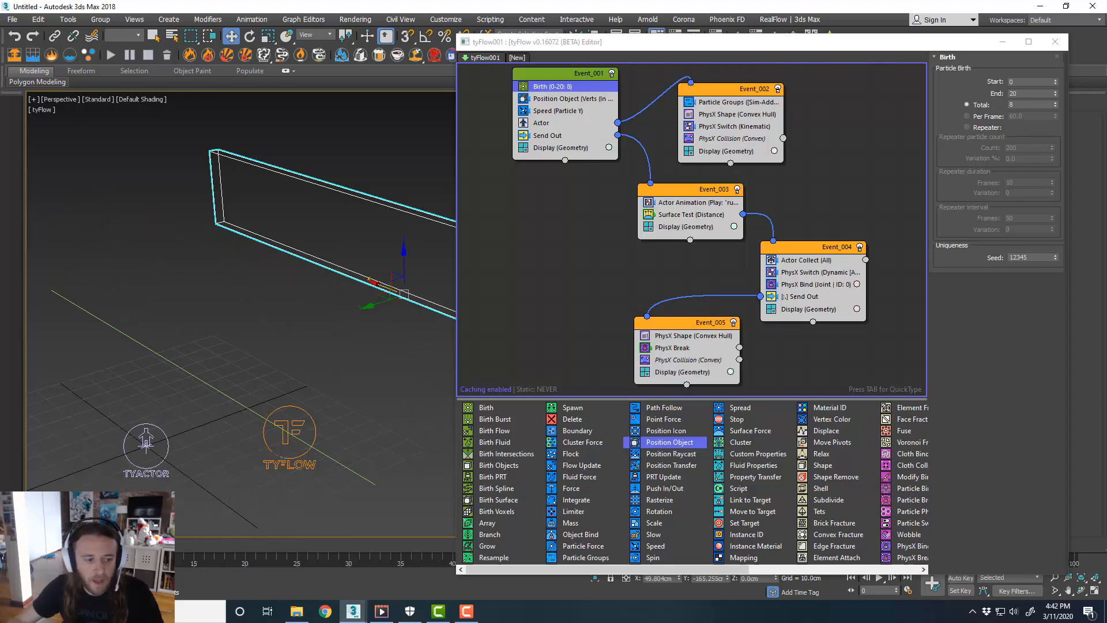
key("/")
Set the Birth operator's end frame back to 0 and rewind the timeline to its first frames.
double_click(1021, 93)
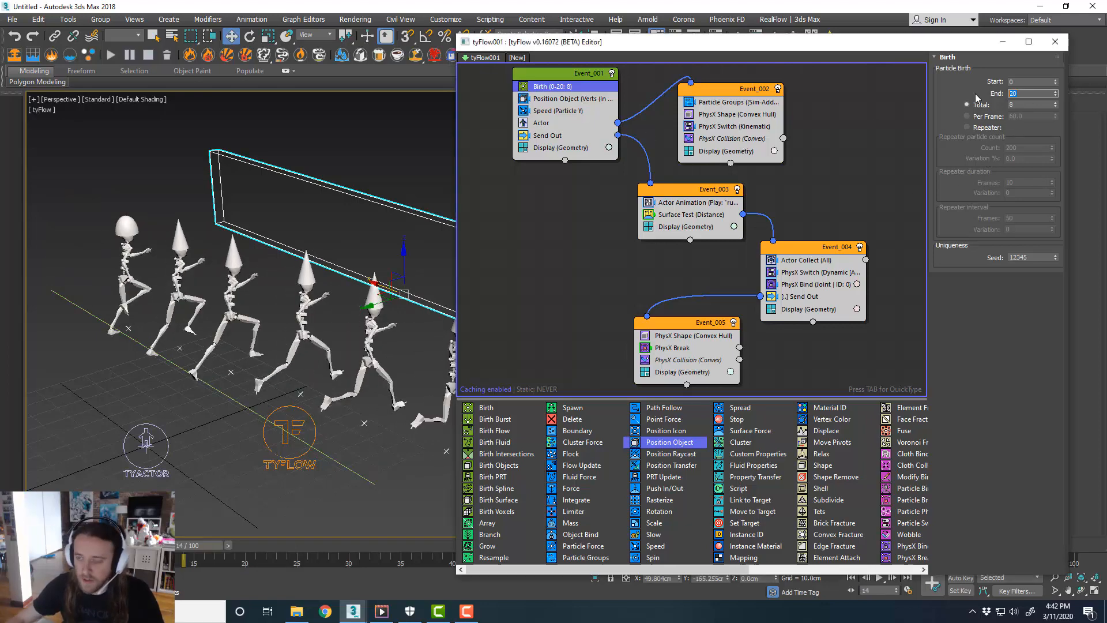
type("0")
key("Return")
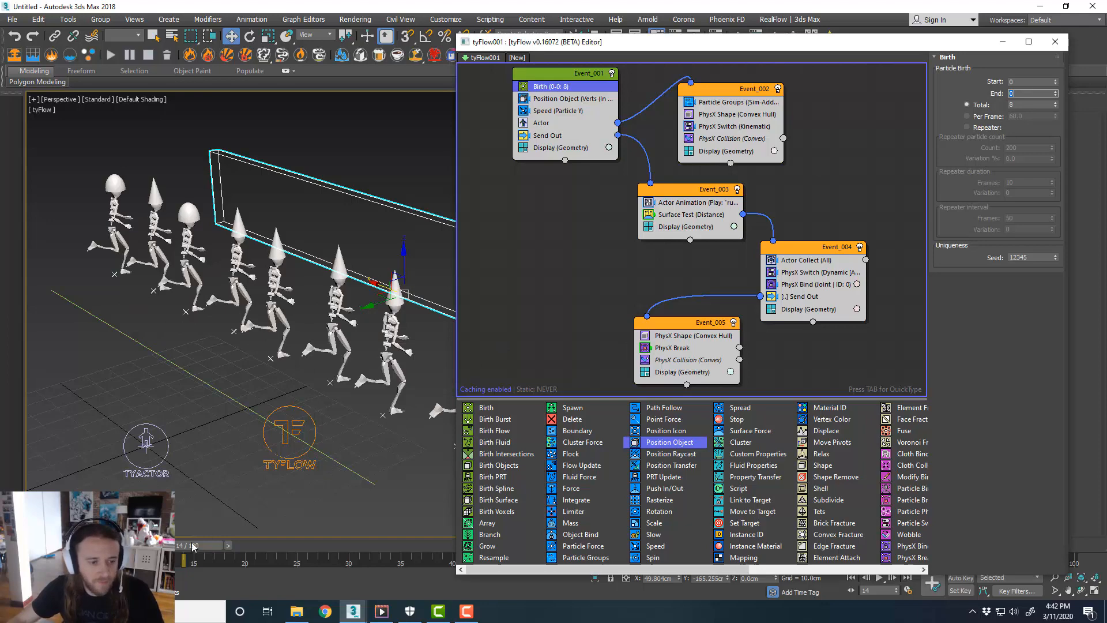
left_click_drag(193, 546, 100, 546)
middle_click_drag(440, 326, 402, 338)
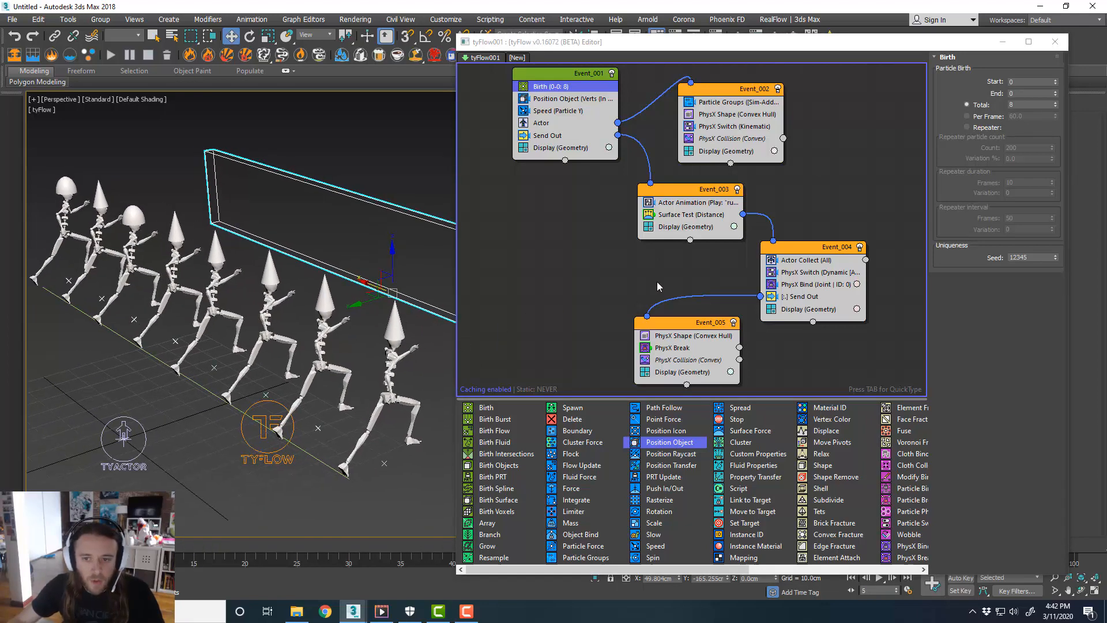
Tidy the flow graph by moving Event_004 and Event_005 slightly upwards.
left_click(657, 283)
mouse_move(699, 291)
middle_mouse_down()
mouse_move(686, 284)
mouse_move(684, 301)
middle_mouse_up()
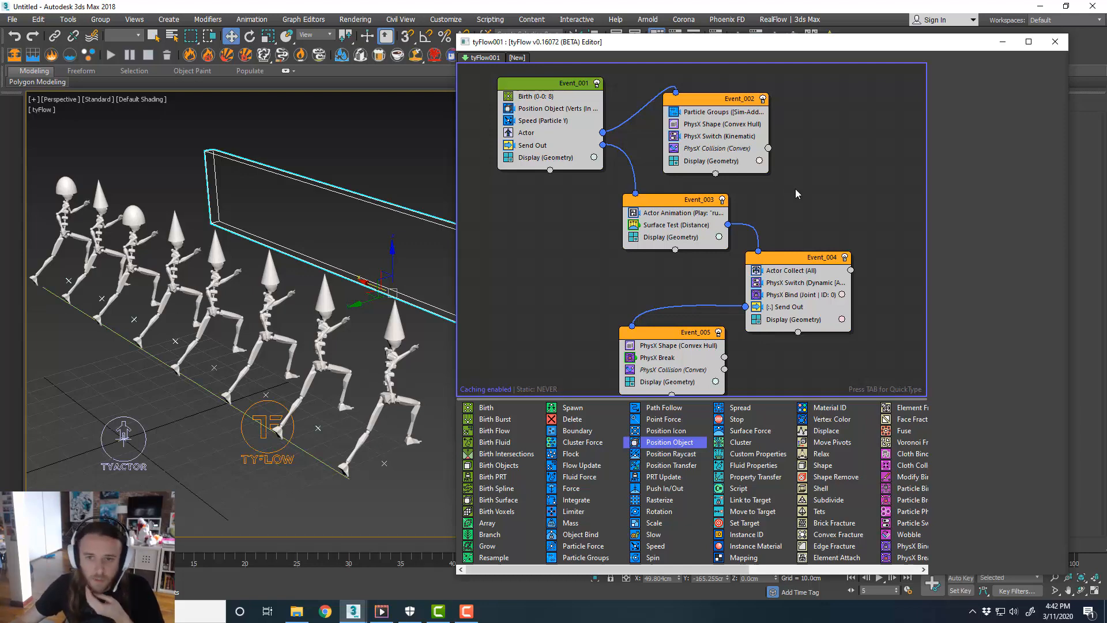
left_click_drag(686, 334, 686, 319)
middle_click_drag(793, 181, 787, 184)
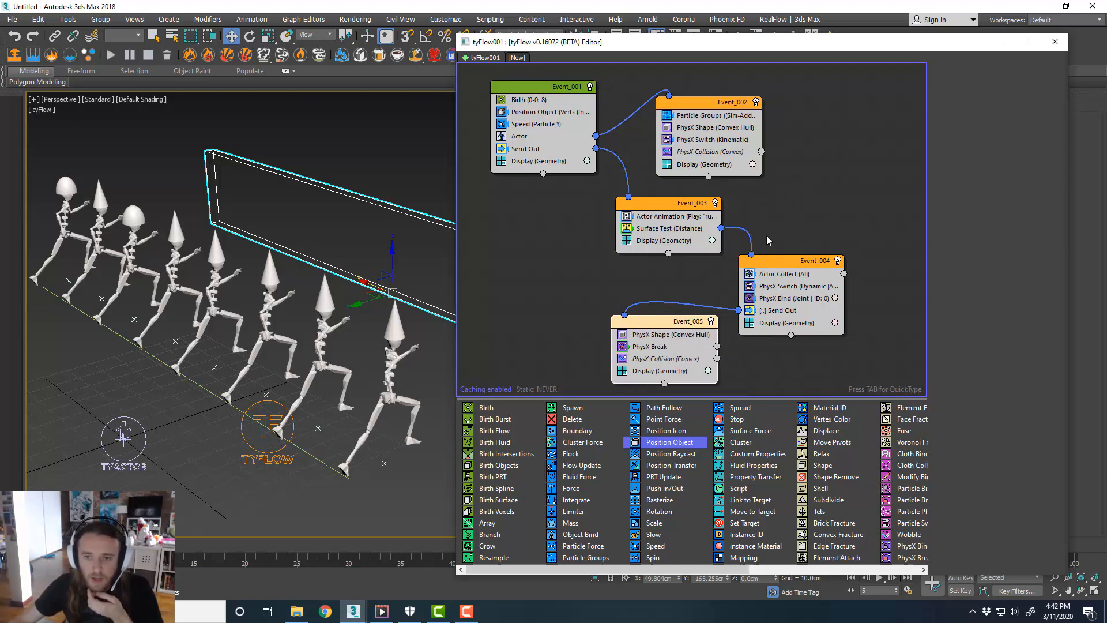
left_click_drag(773, 261, 777, 247)
mouse_move(679, 323)
left_mouse_down()
mouse_move(682, 311)
mouse_move(680, 320)
left_mouse_up()
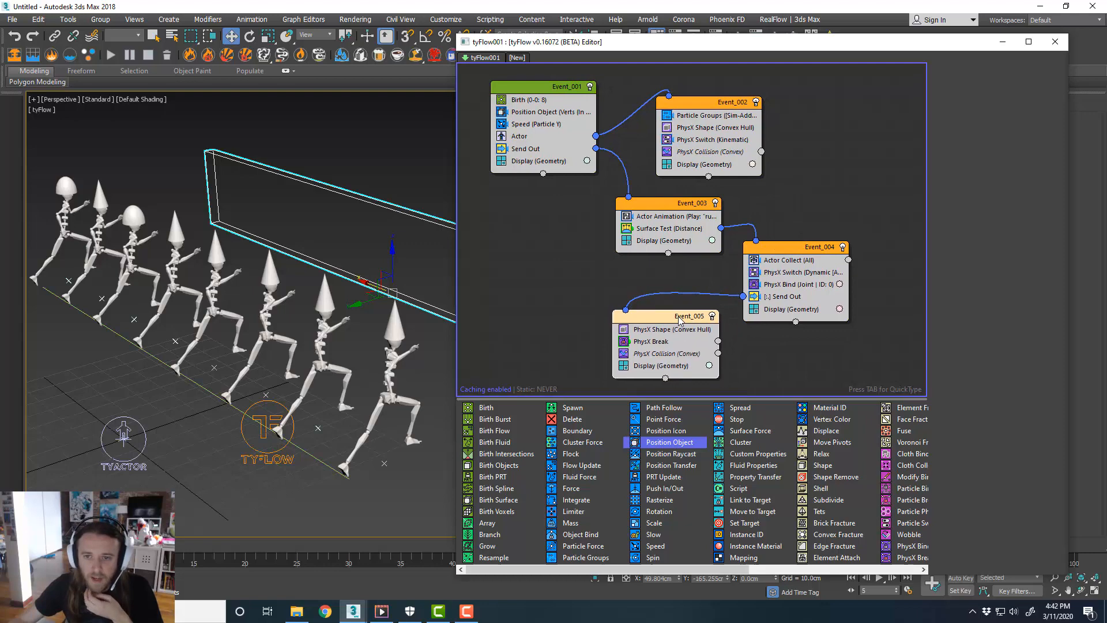
Turn the first Material Editor slot into a Multi/Sub-Object material named Dude, discarding the old material.
left_click_drag(787, 43, 672, 113)
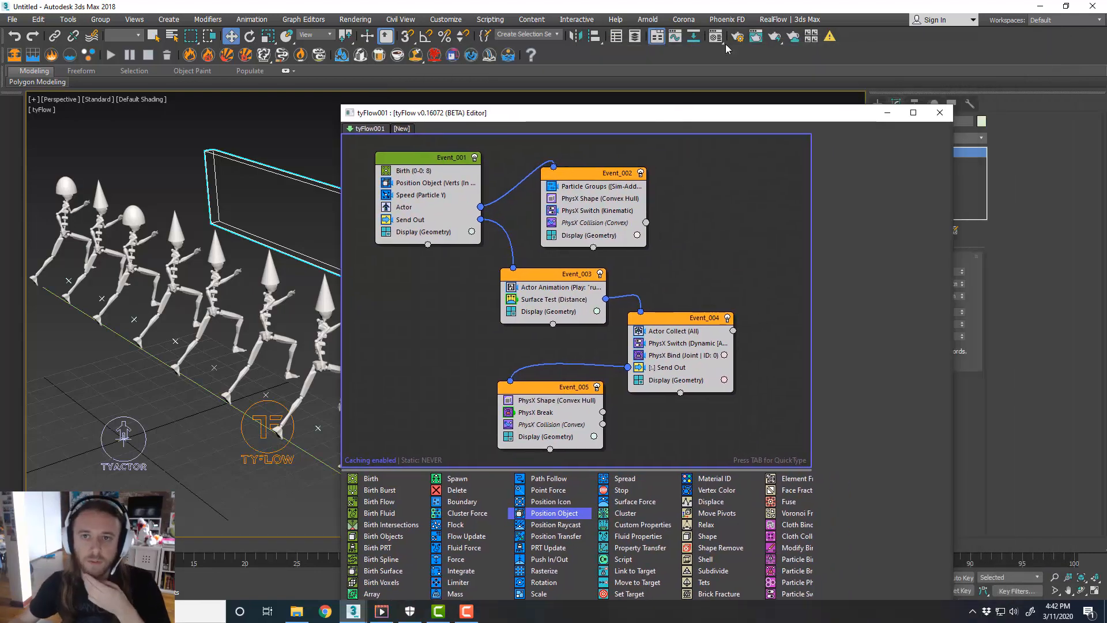
key("m")
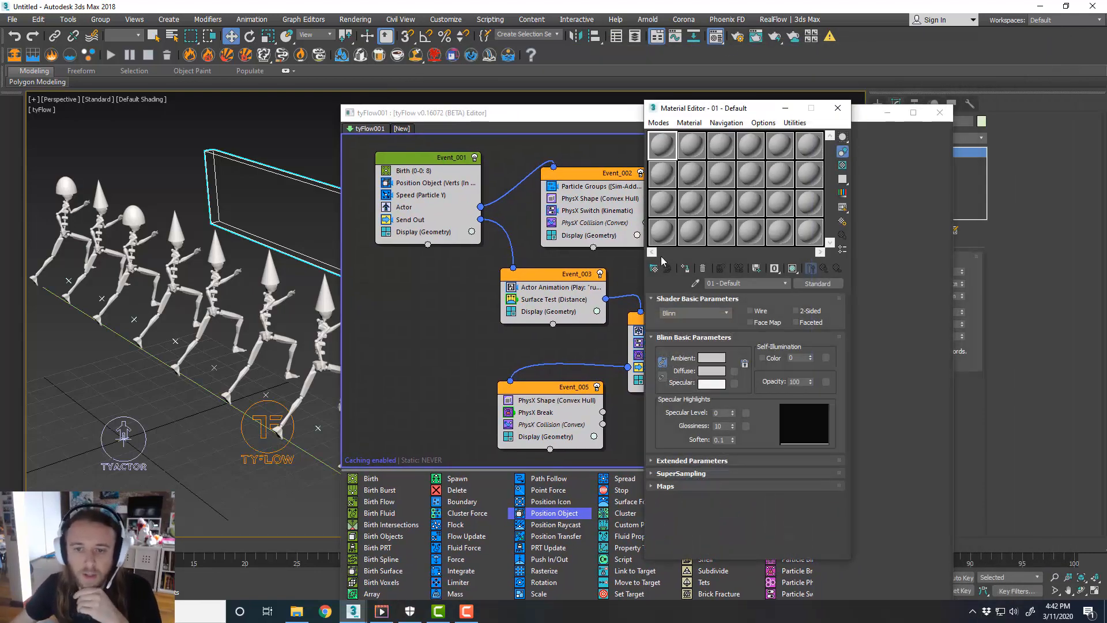
left_click(815, 284)
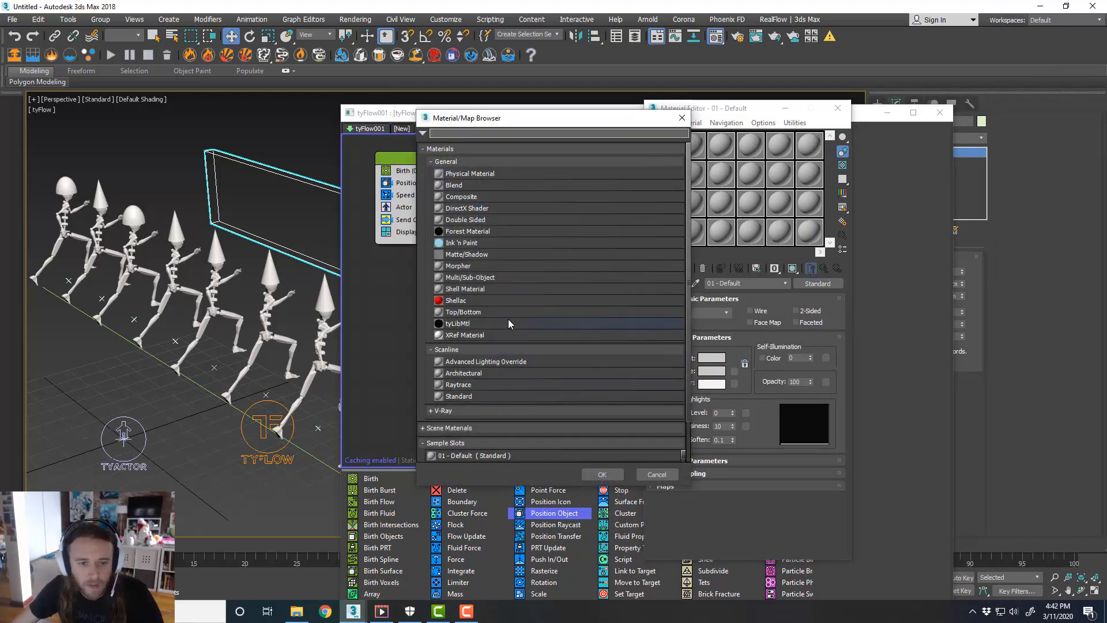
double_click(511, 278)
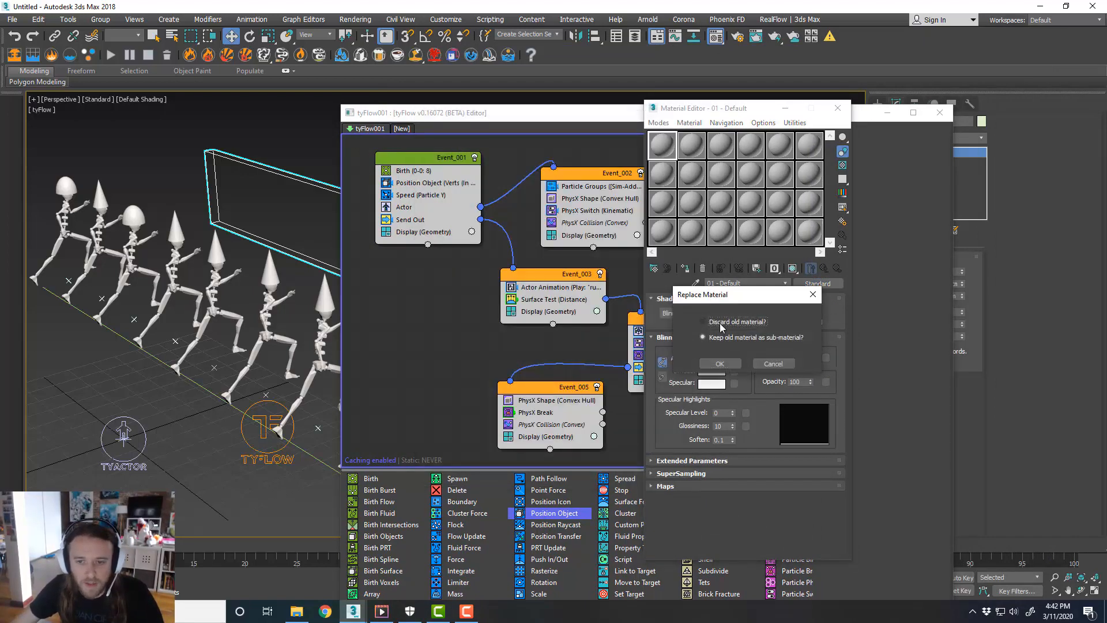
left_click(721, 322)
left_click(720, 363)
type("Dude")
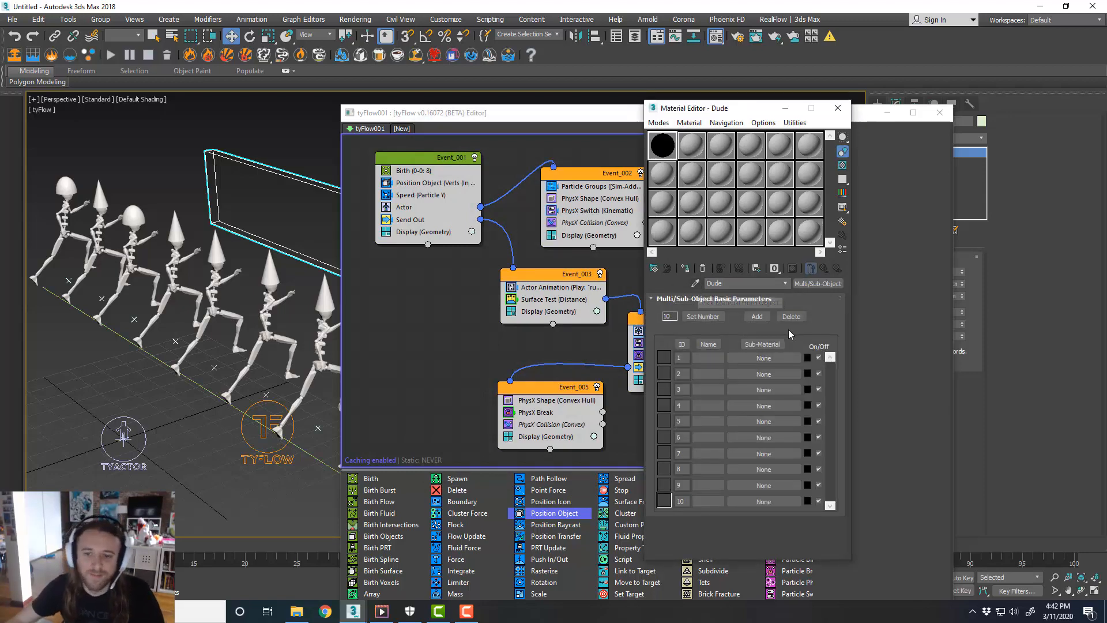
Assign a Standard material to ID 1 of the Dude material and name it Body.
left_click(763, 358)
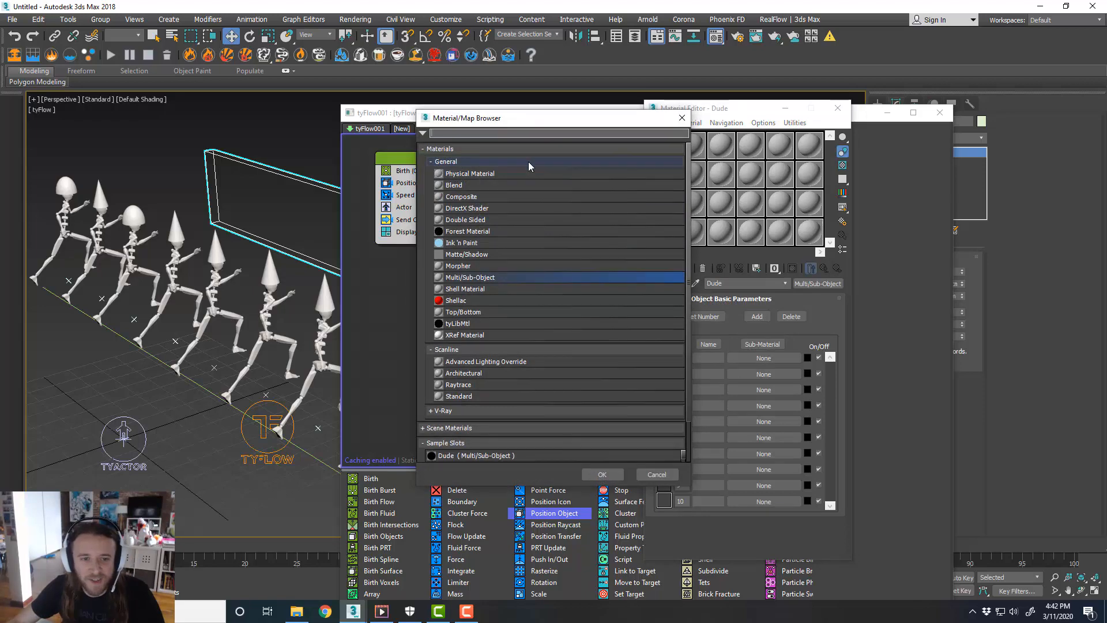
double_click(511, 395)
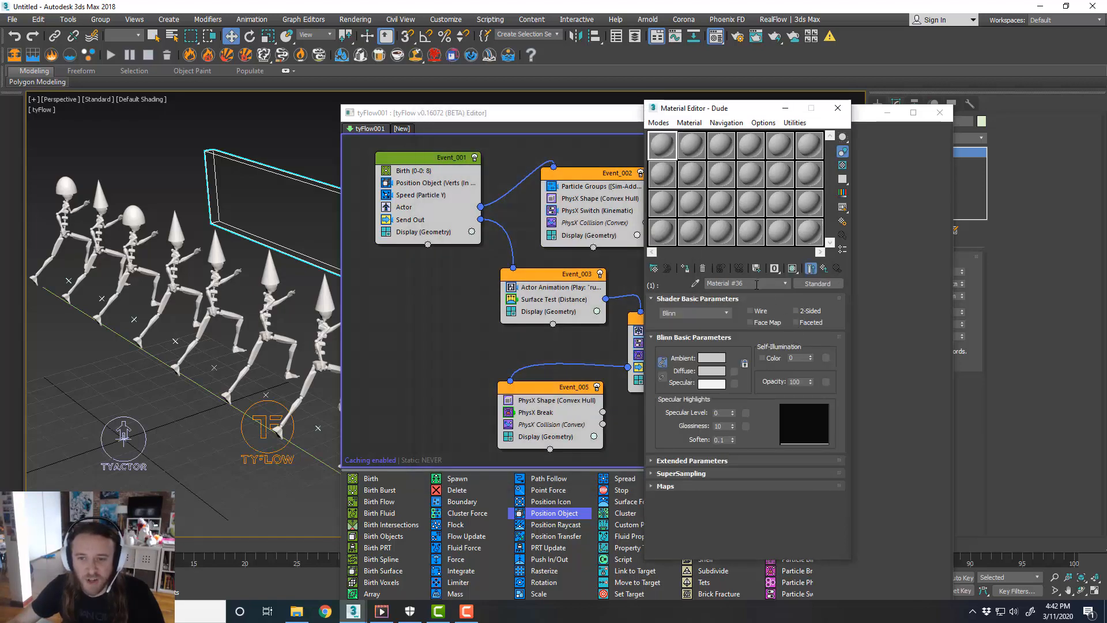
left_click(717, 283)
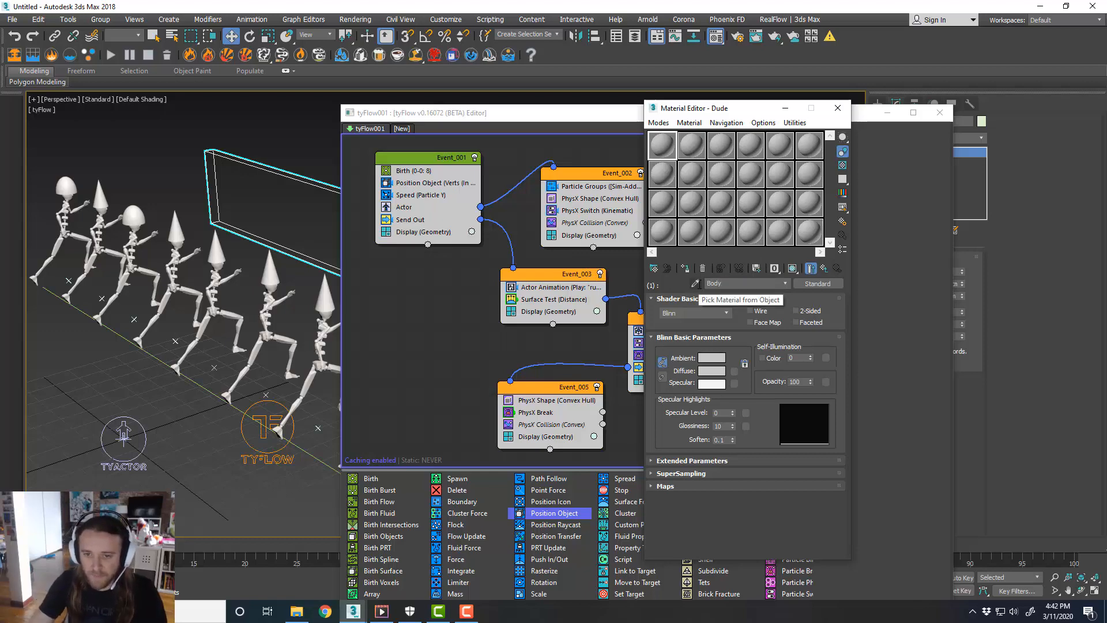
Give the Body sub-material a pink ambient and diffuse color of about RGB 206, 86, 162 and return to the parent material.
left_click(711, 358)
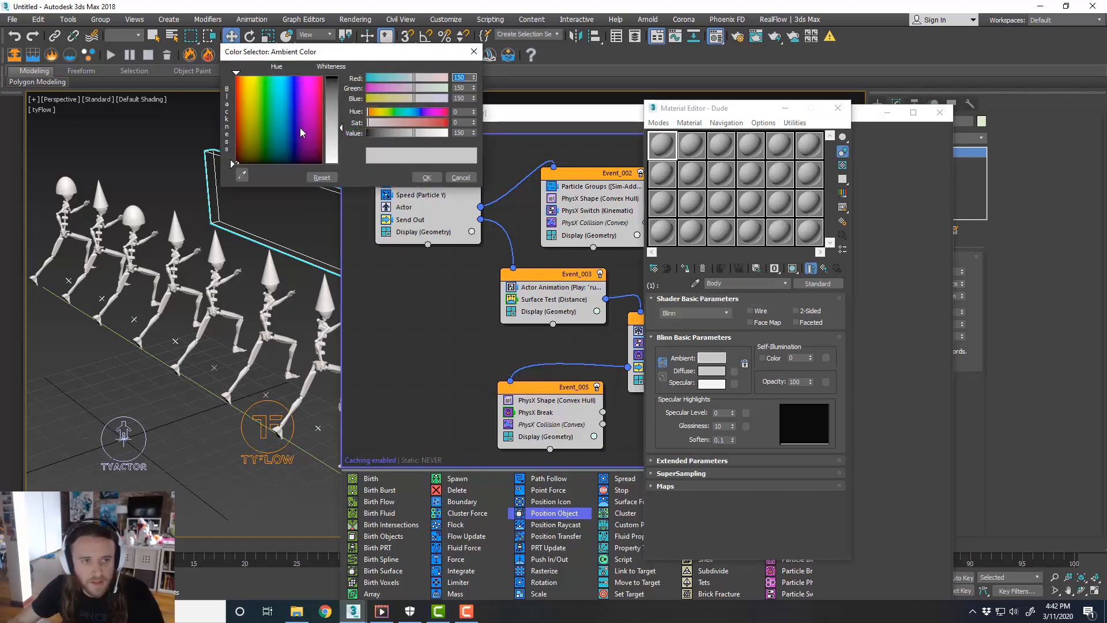
left_click_drag(302, 132, 312, 98)
left_click(427, 177)
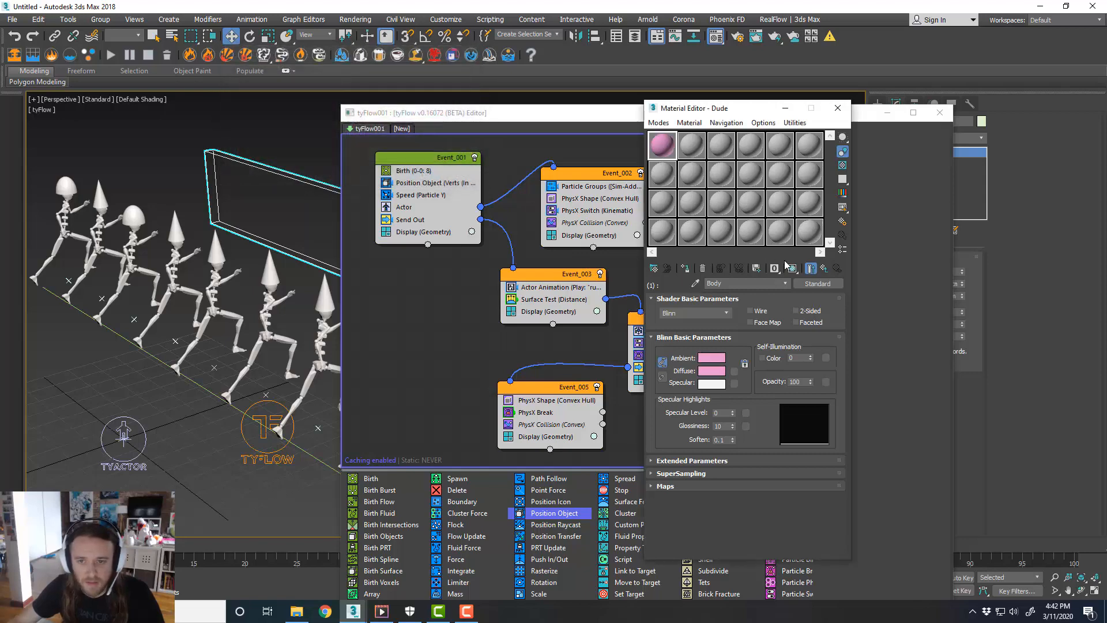
left_click(784, 283)
left_click(744, 293)
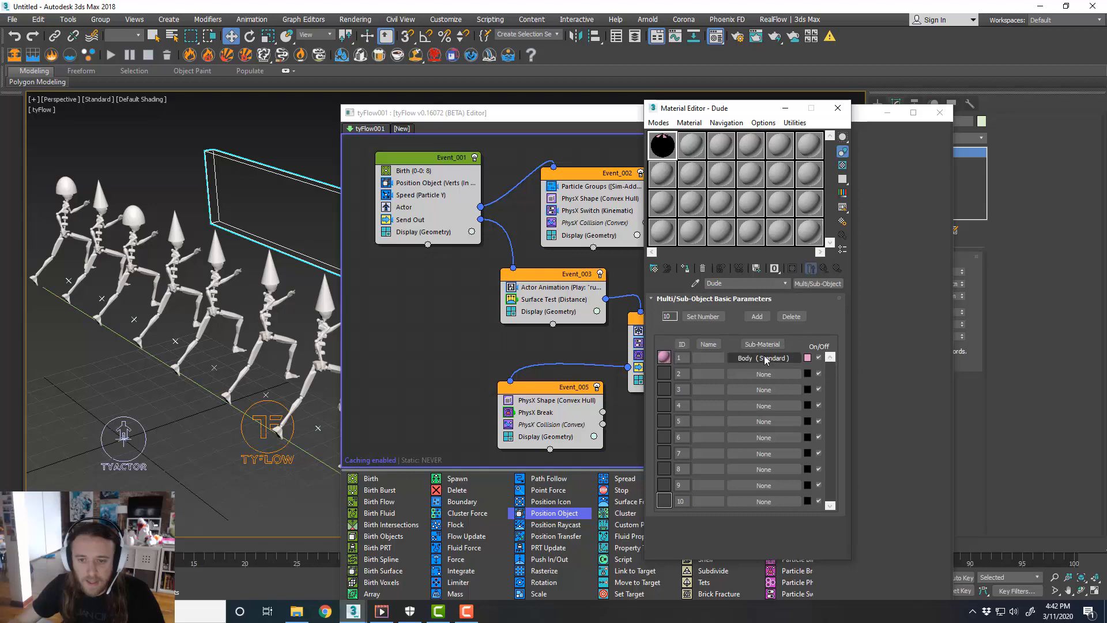
Copy the Body sub-material to ID 2 using the Copy method and name it hat1, keeping its pink color.
left_click_drag(763, 362, 764, 374)
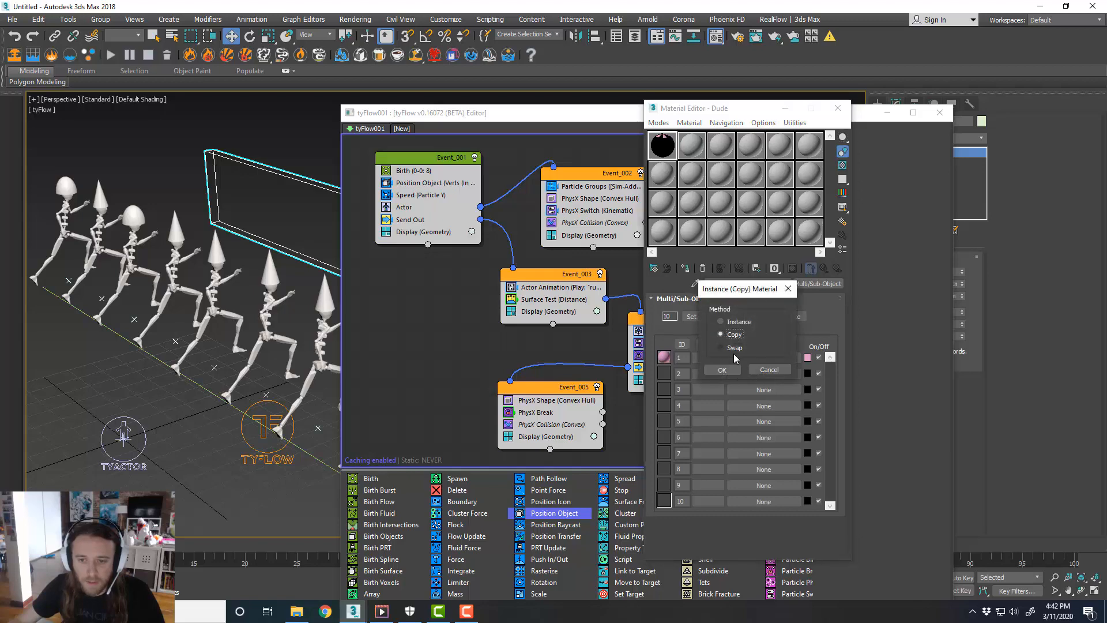
left_click(722, 370)
left_click(764, 374)
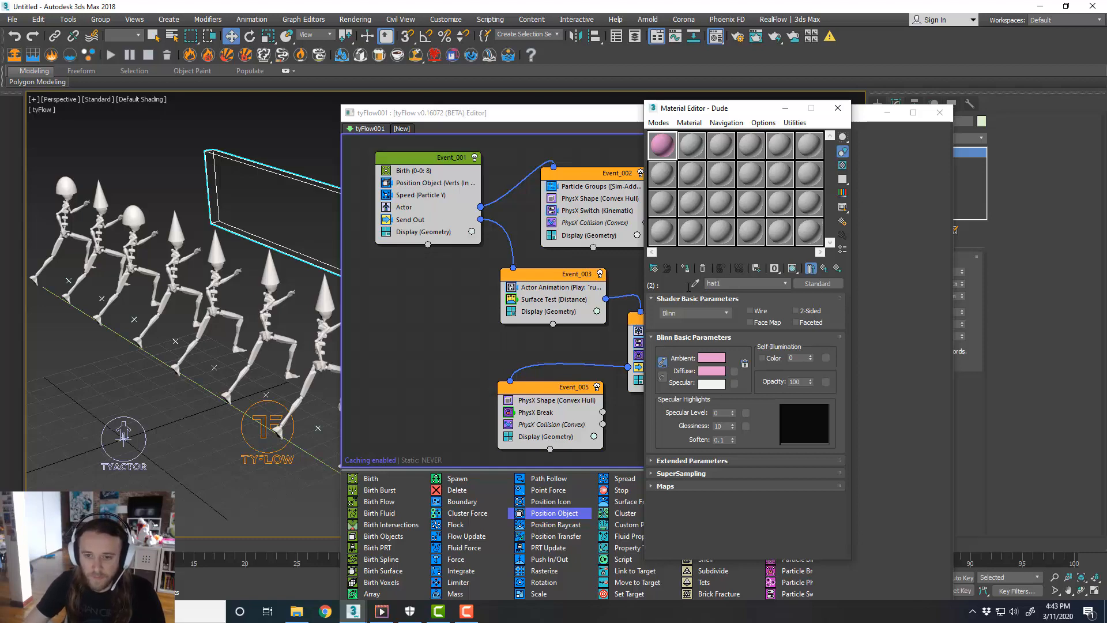
left_click(711, 358)
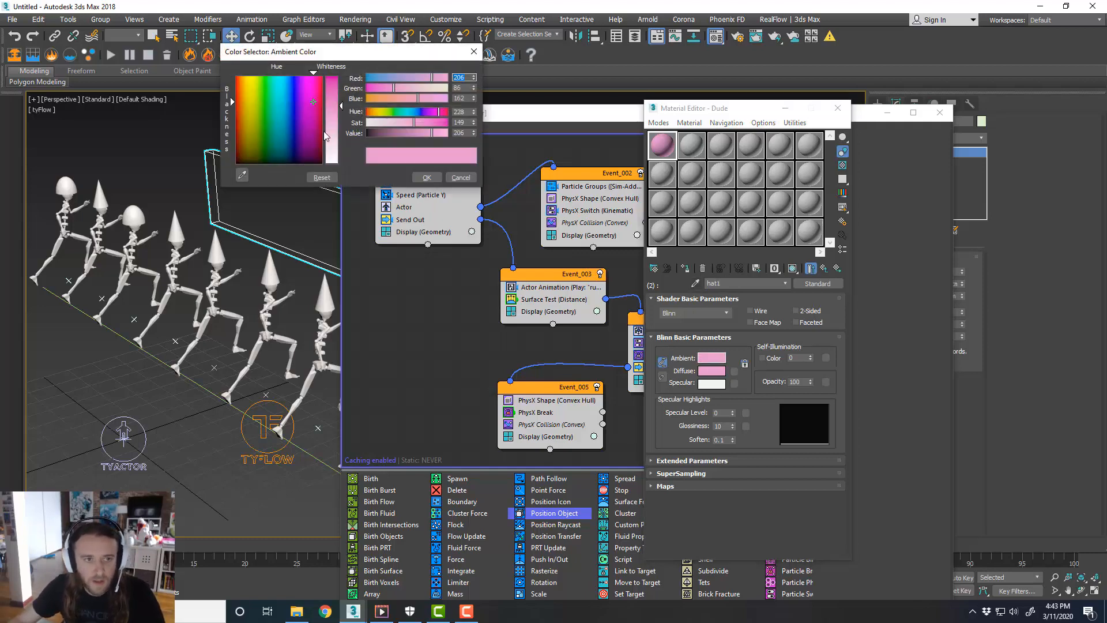
left_click(416, 176)
left_click(784, 283)
left_click(777, 299)
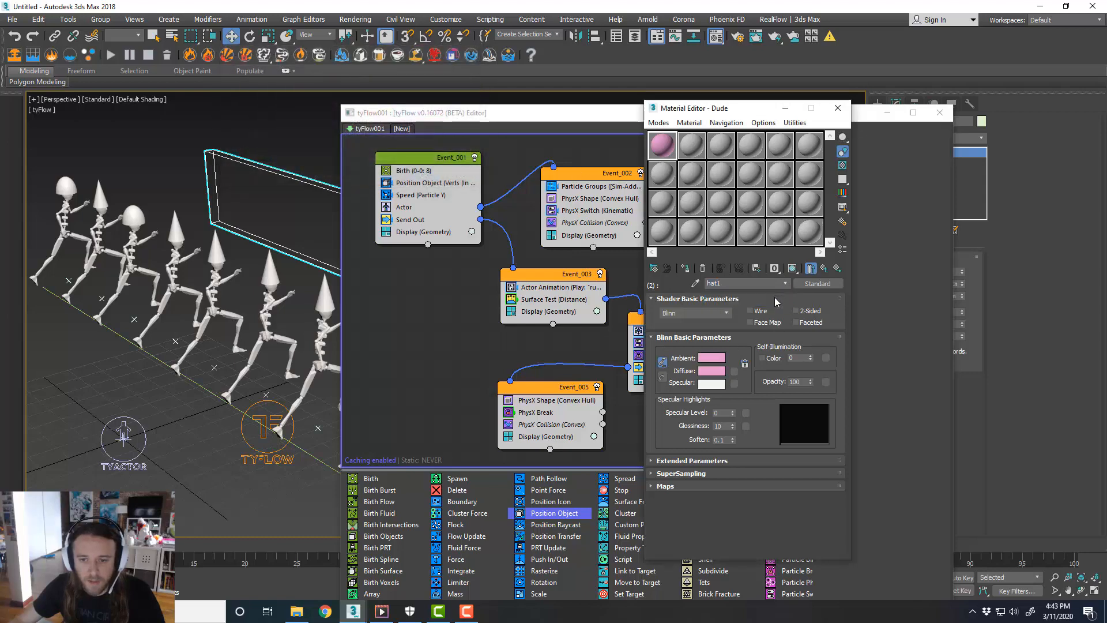
Change the Body sub-material's ambient and diffuse color to light grey, RGB 216, 216, 216, and return to the Dude material.
left_click(786, 358)
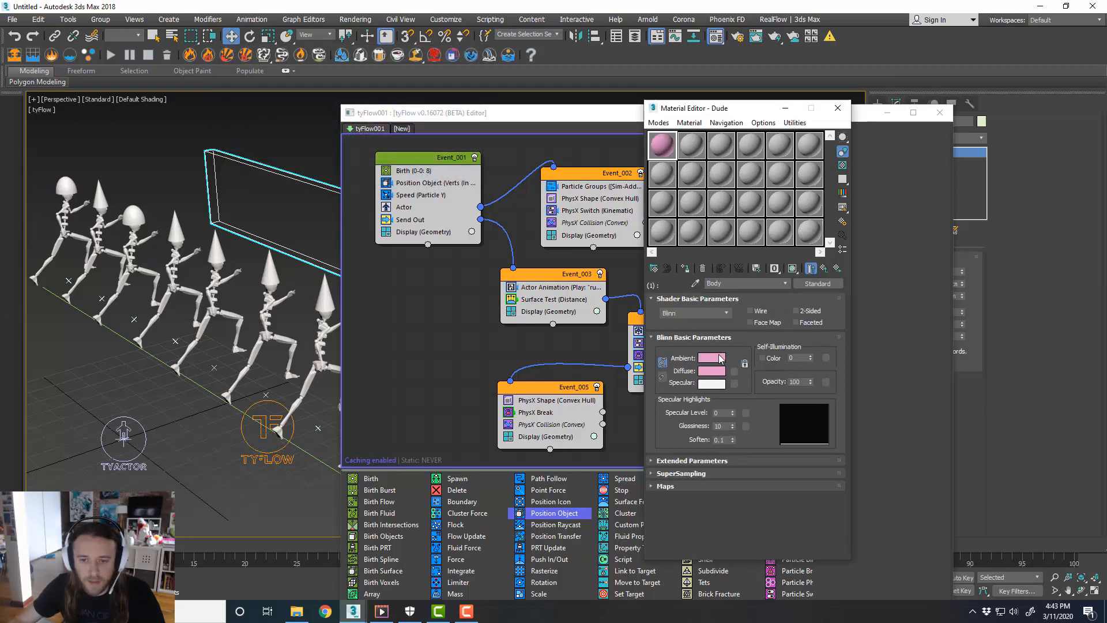
left_click(711, 358)
left_click(336, 148)
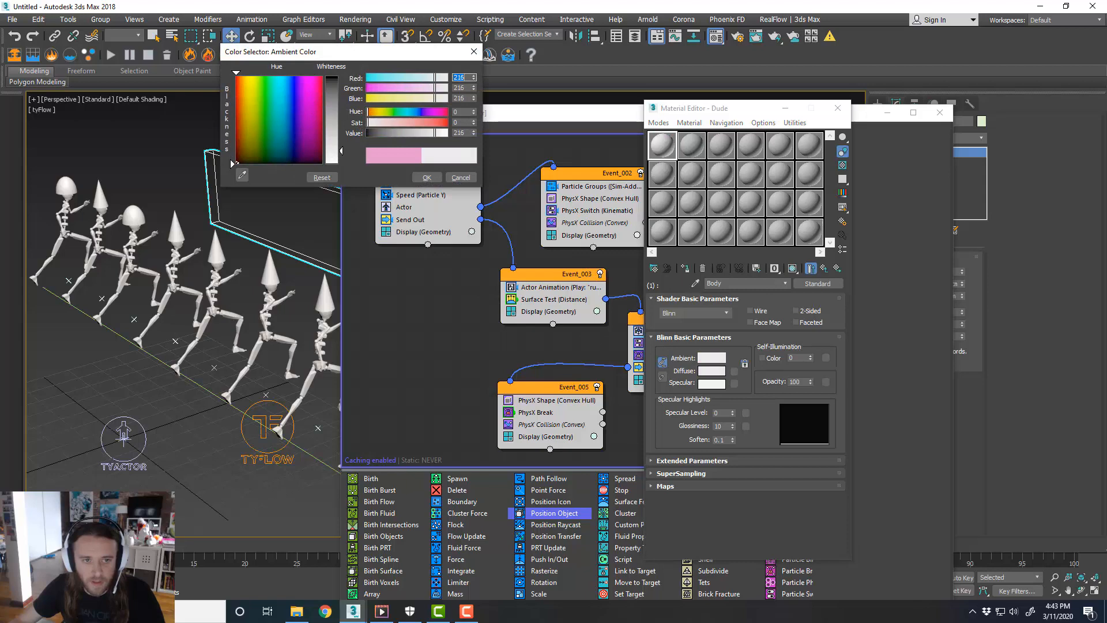
left_click(425, 177)
left_click(785, 283)
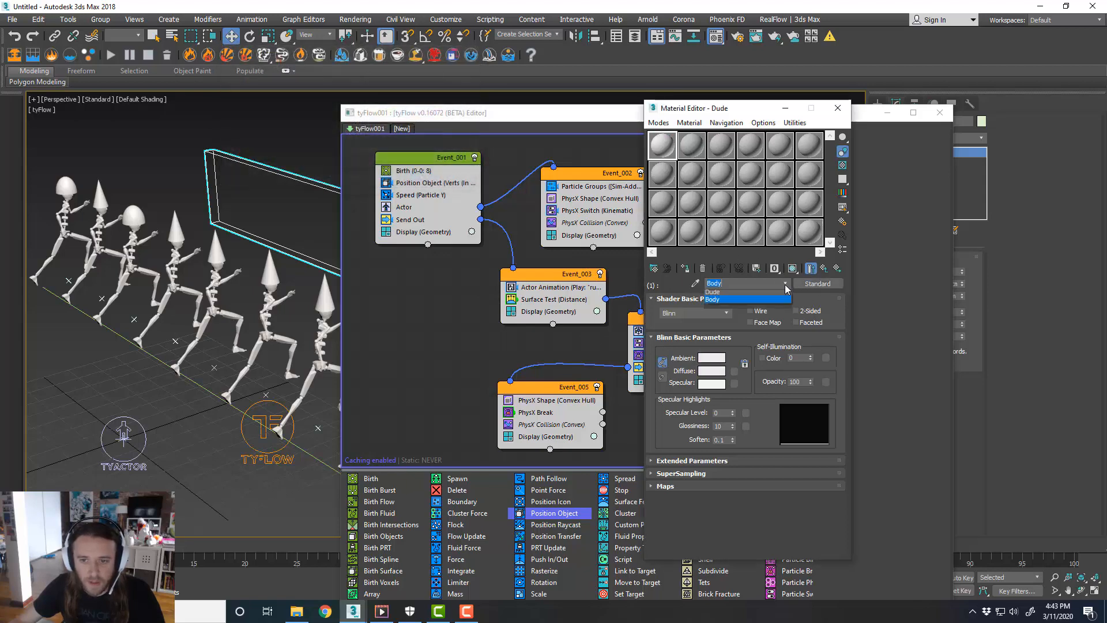
left_click(776, 294)
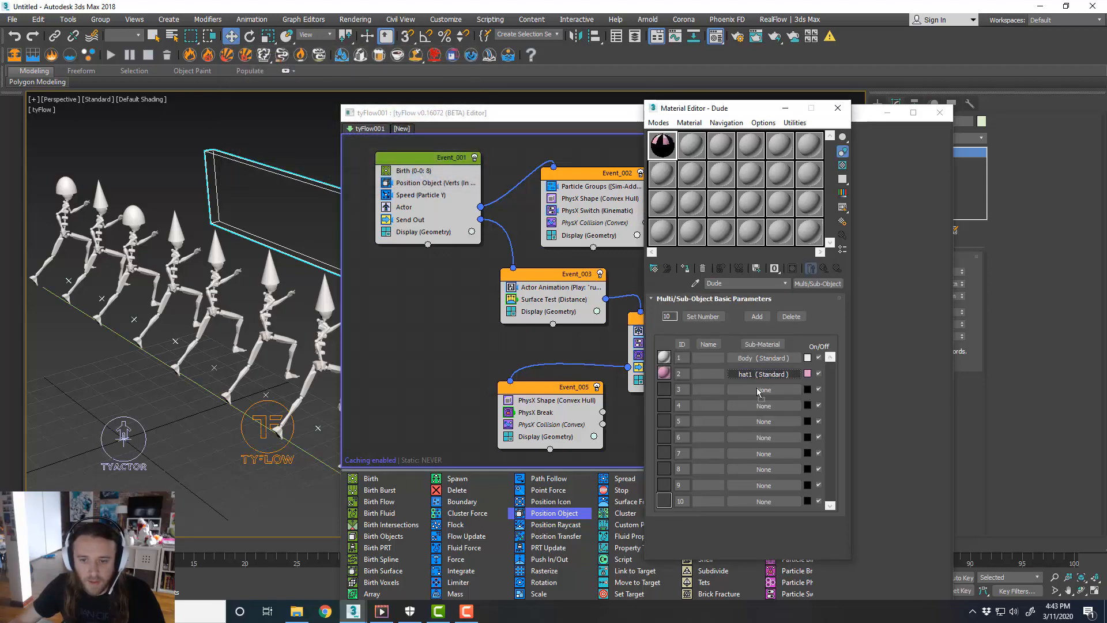
Copy the hat1 sub-material to ID 3 of the Dude material and name the copy hat2.
left_click_drag(758, 392, 759, 392)
left_click(728, 371)
left_click(760, 391)
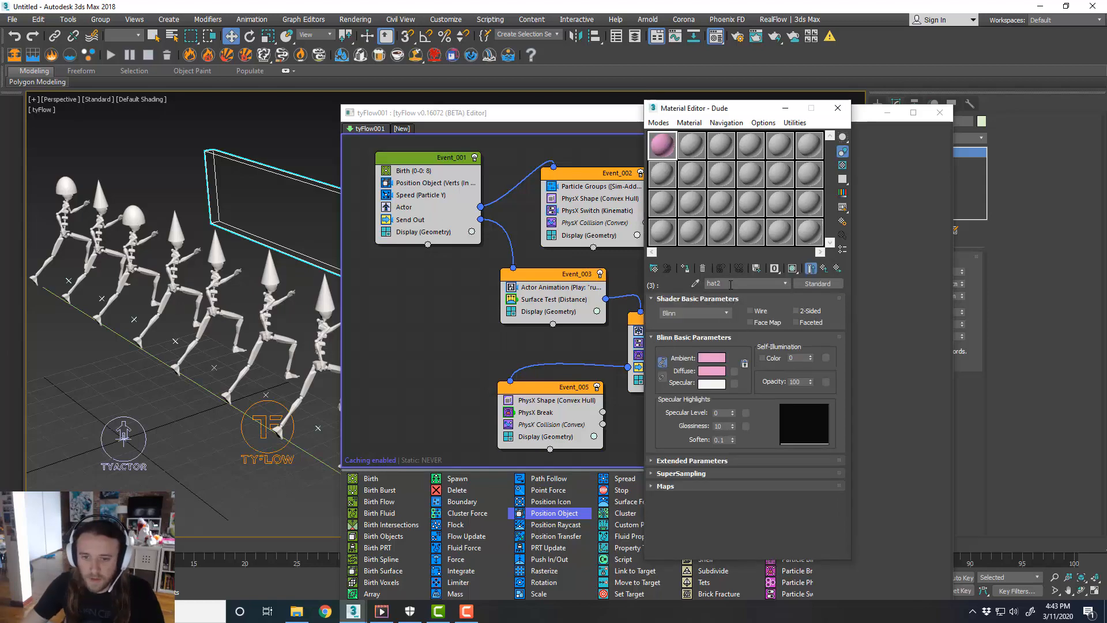
Give hat2 a light blue ambient and diffuse color of about RGB 47, 150, 189 and return to the Dude material.
left_click(711, 358)
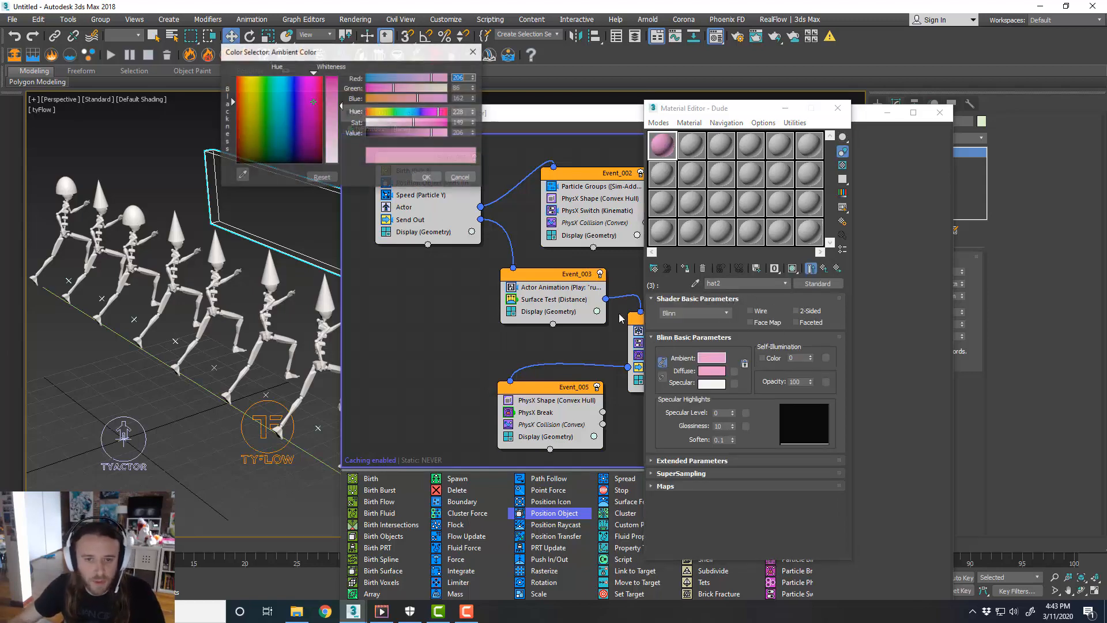
left_click(286, 105)
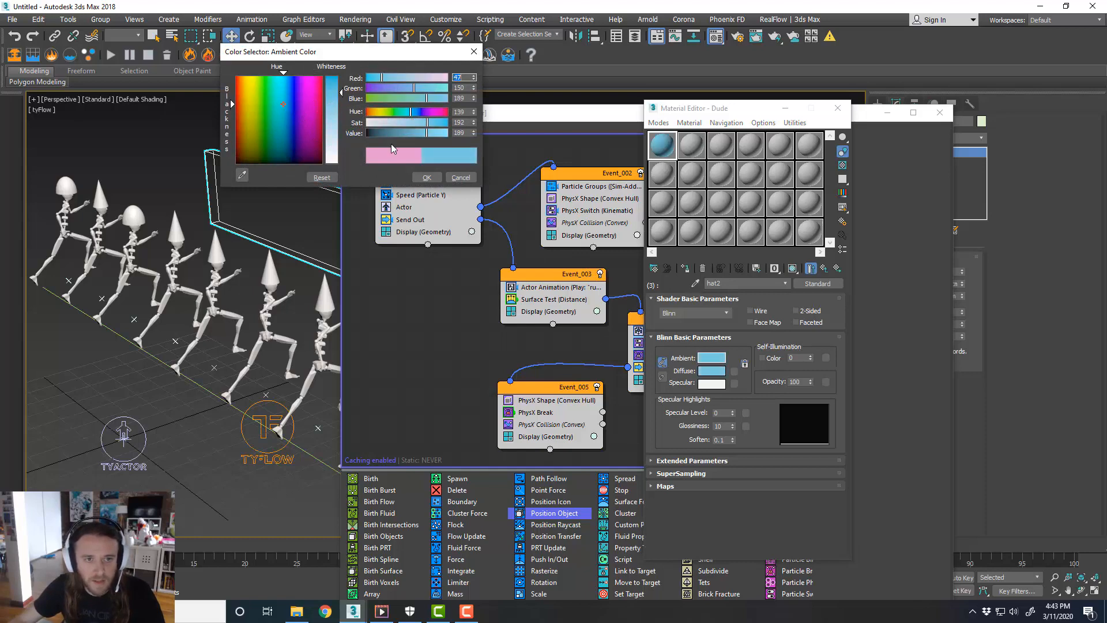
left_click(426, 177)
left_click(785, 283)
left_click(782, 294)
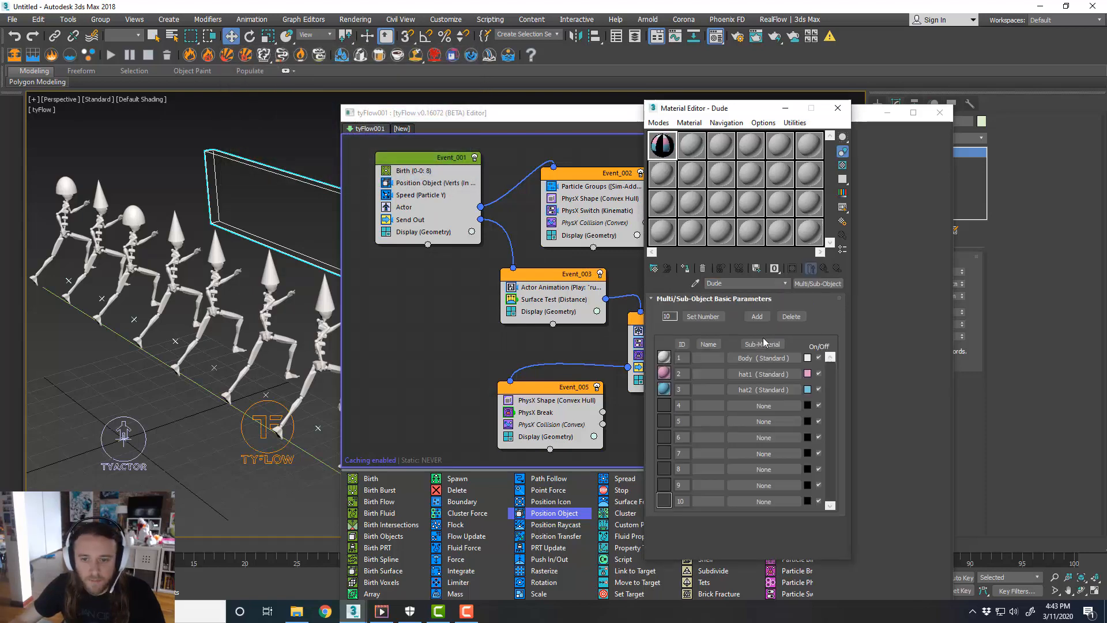
Copy hat2 to ID 4 and give the copy an orange ambient and diffuse color of about RGB 198, 108, 47.
left_click_drag(748, 392, 752, 407)
left_click(730, 369)
left_click(768, 406)
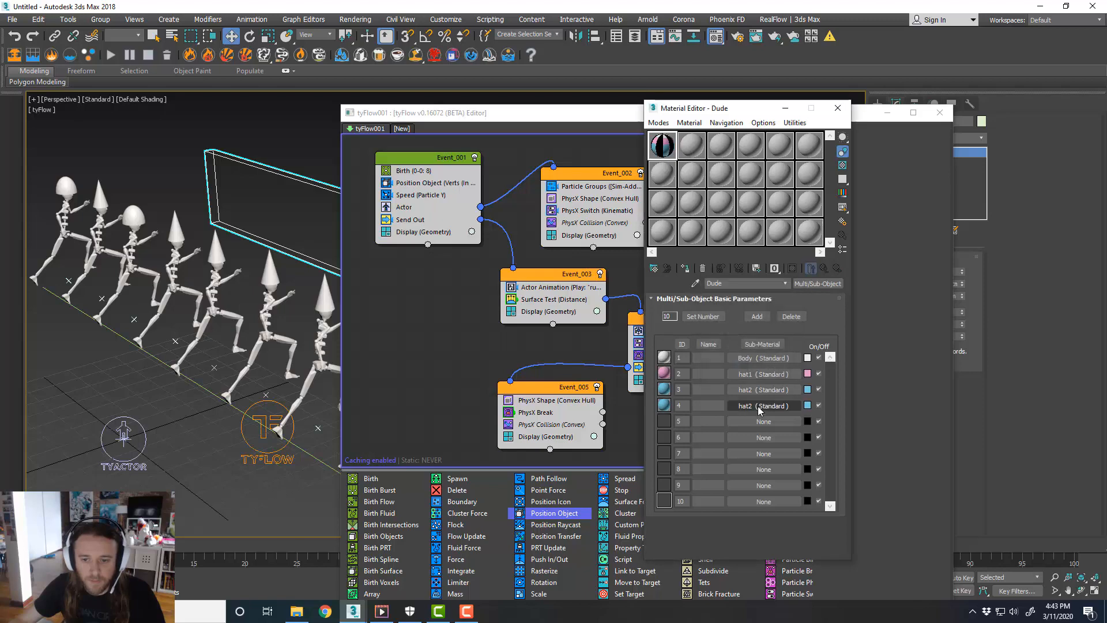
left_click(720, 358)
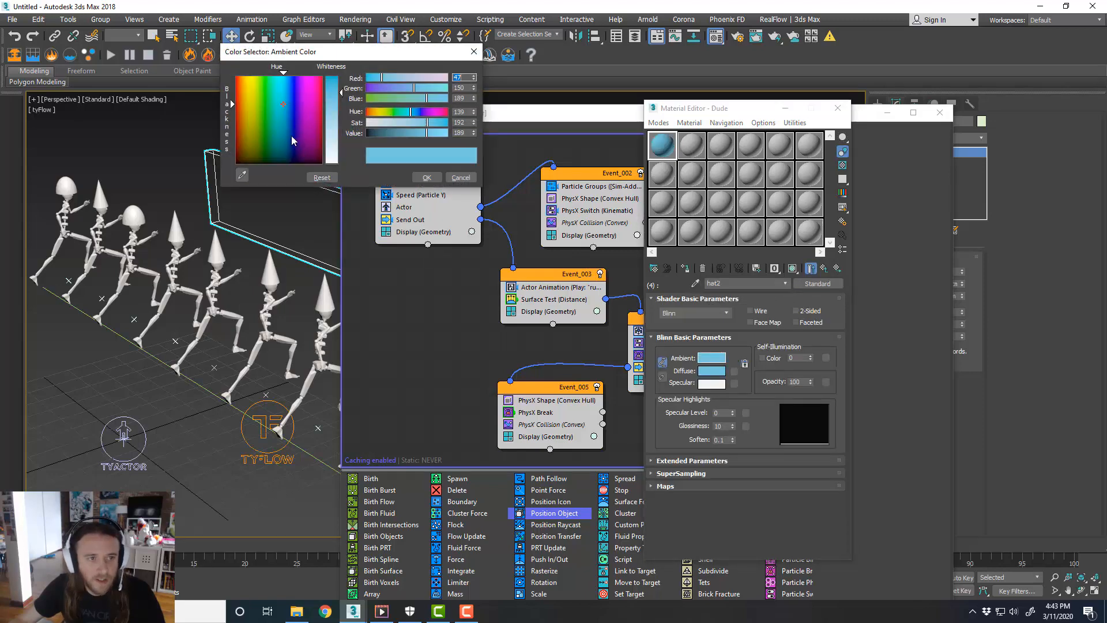
left_click_drag(258, 104, 242, 100)
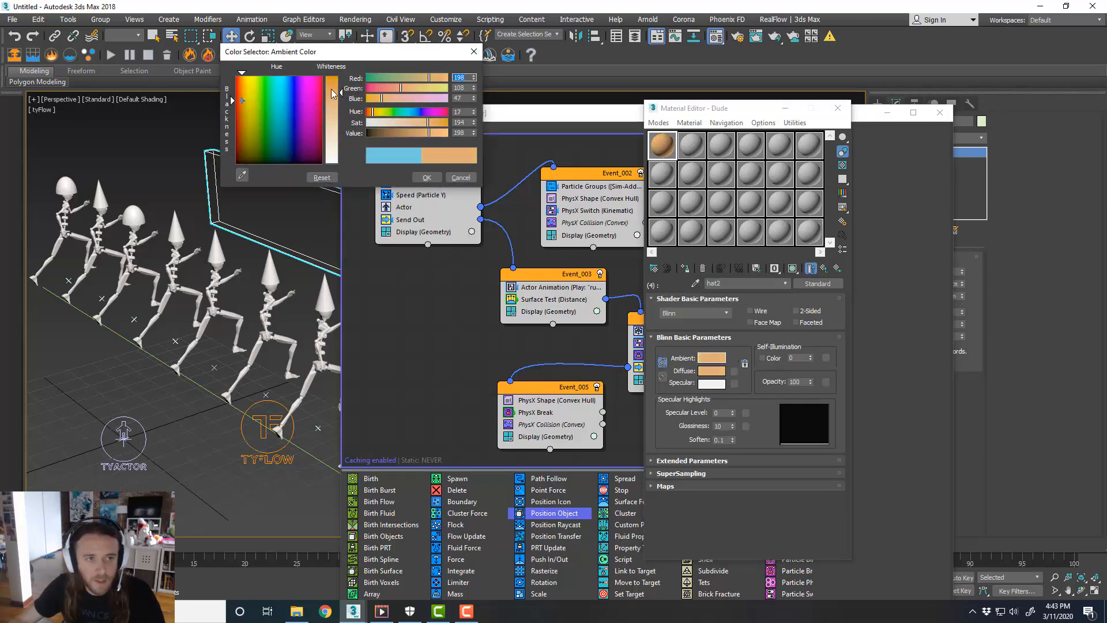
left_click(427, 177)
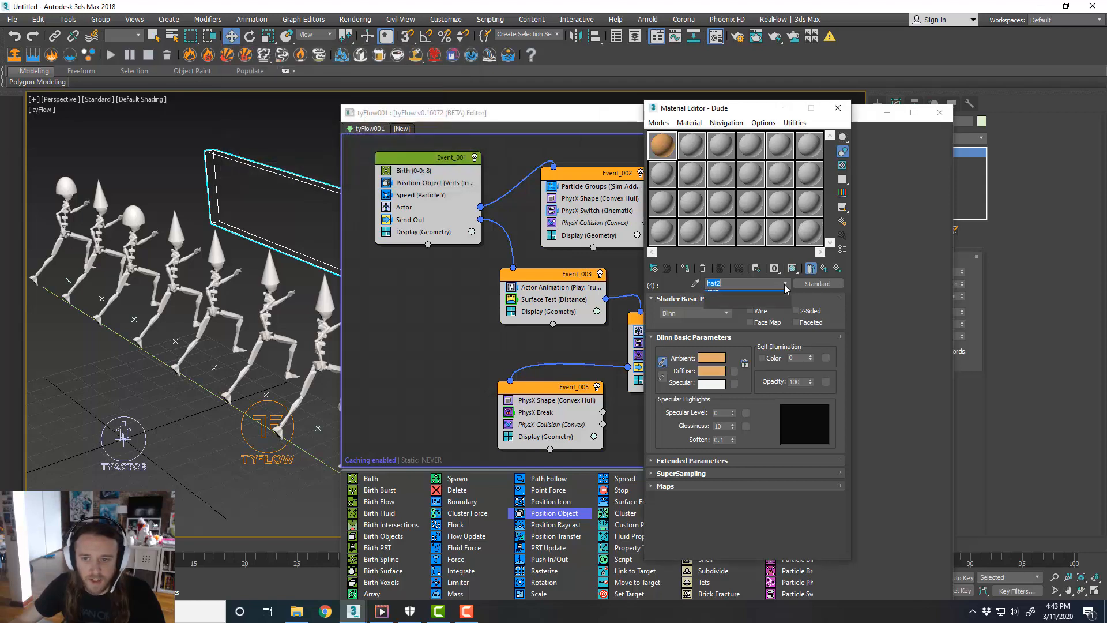
left_click(824, 269)
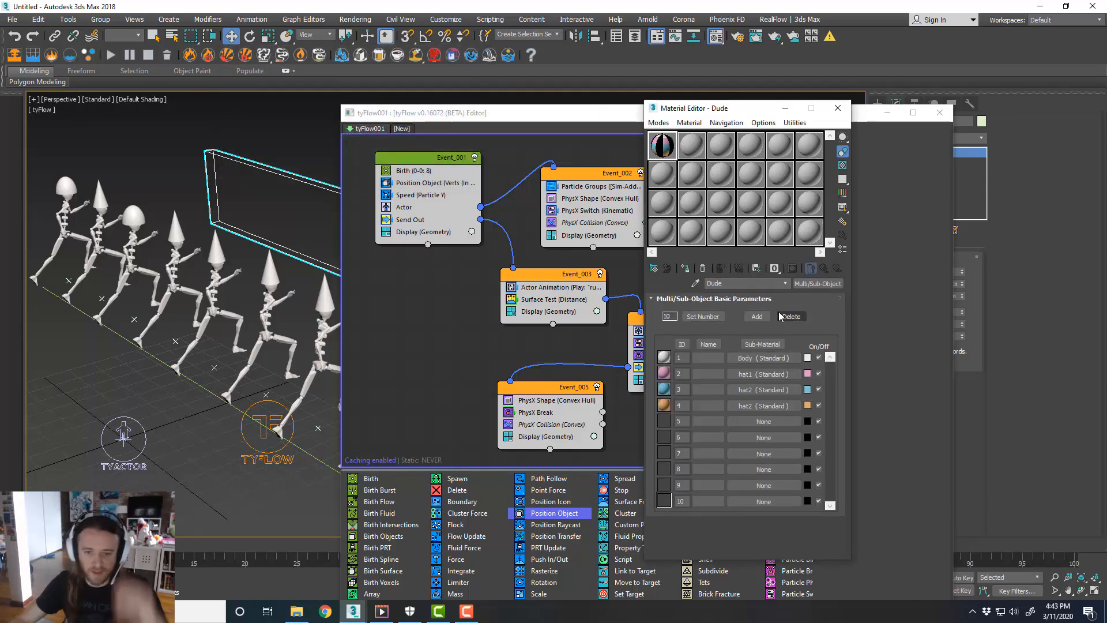
Reduce the Dude material to 4 sub-materials and move the Material Editor aside.
left_click(702, 315)
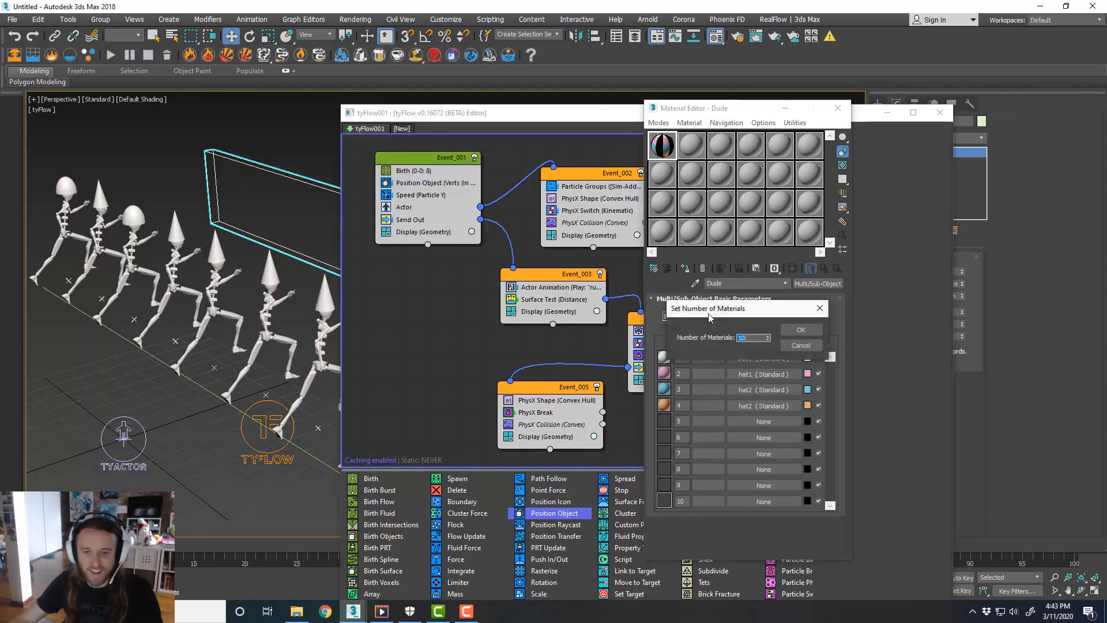
left_click(800, 330)
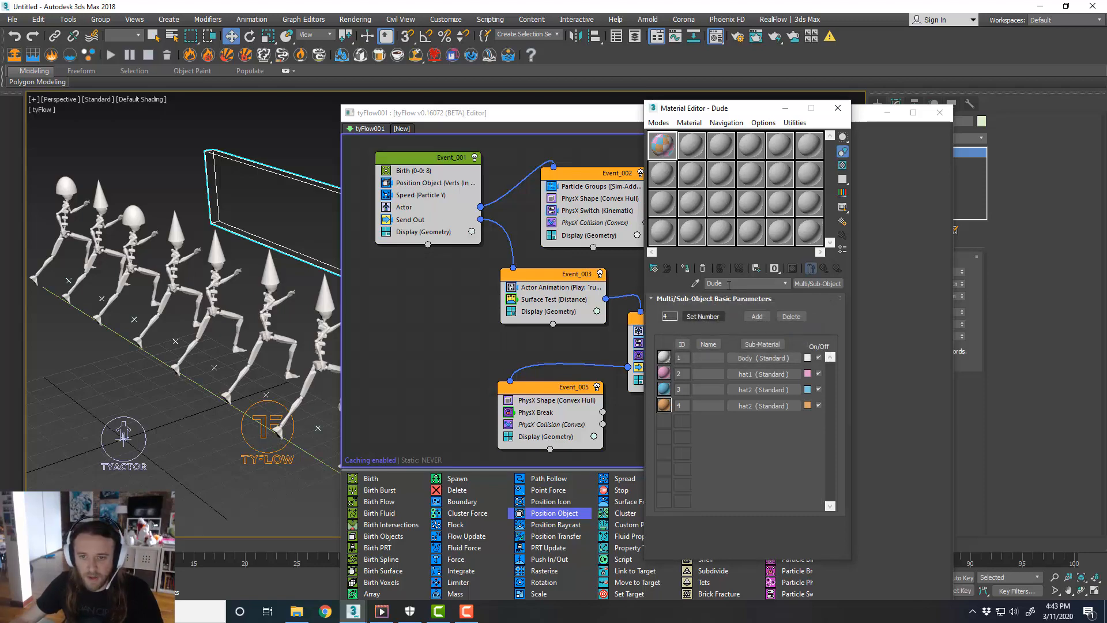
left_click_drag(750, 108, 987, 109)
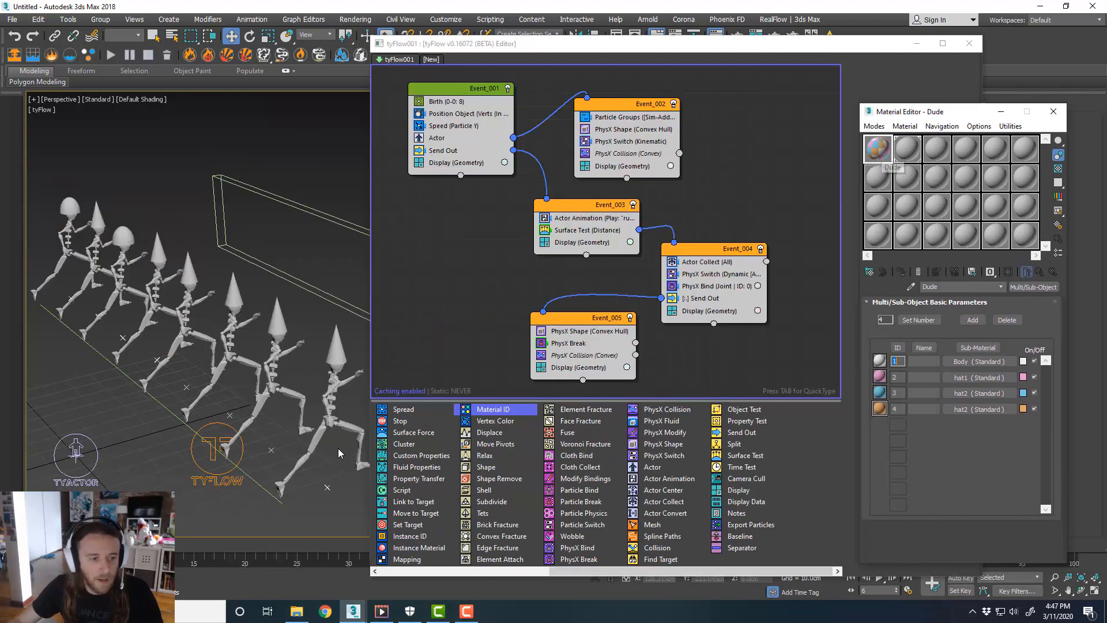
Assign the Dude material to the tyFlow object in the viewport.
left_click(340, 453)
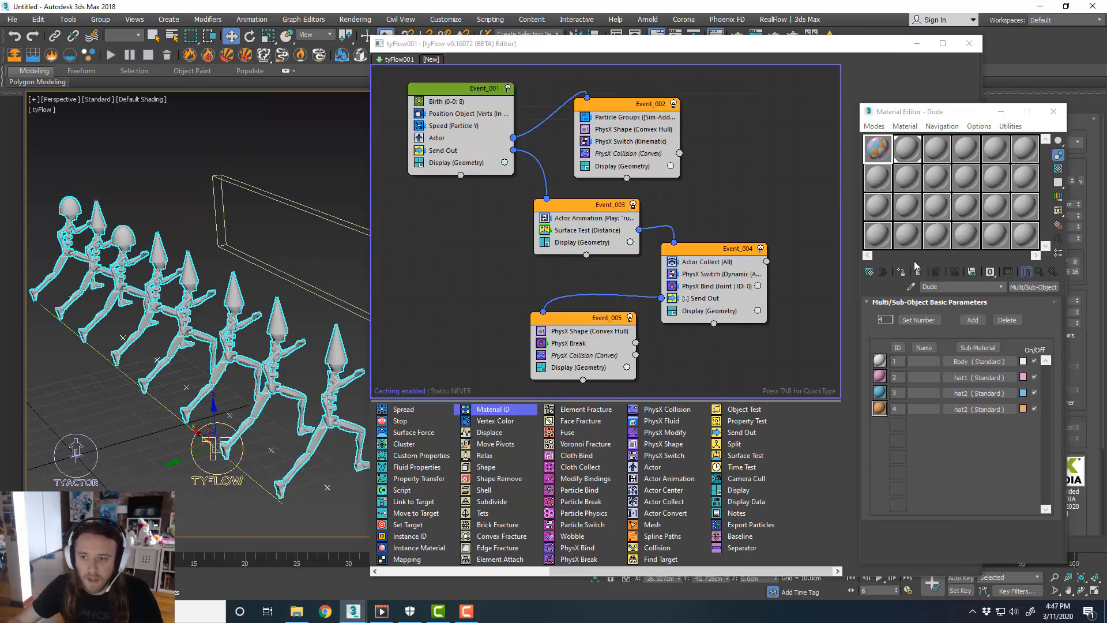
left_click(902, 276)
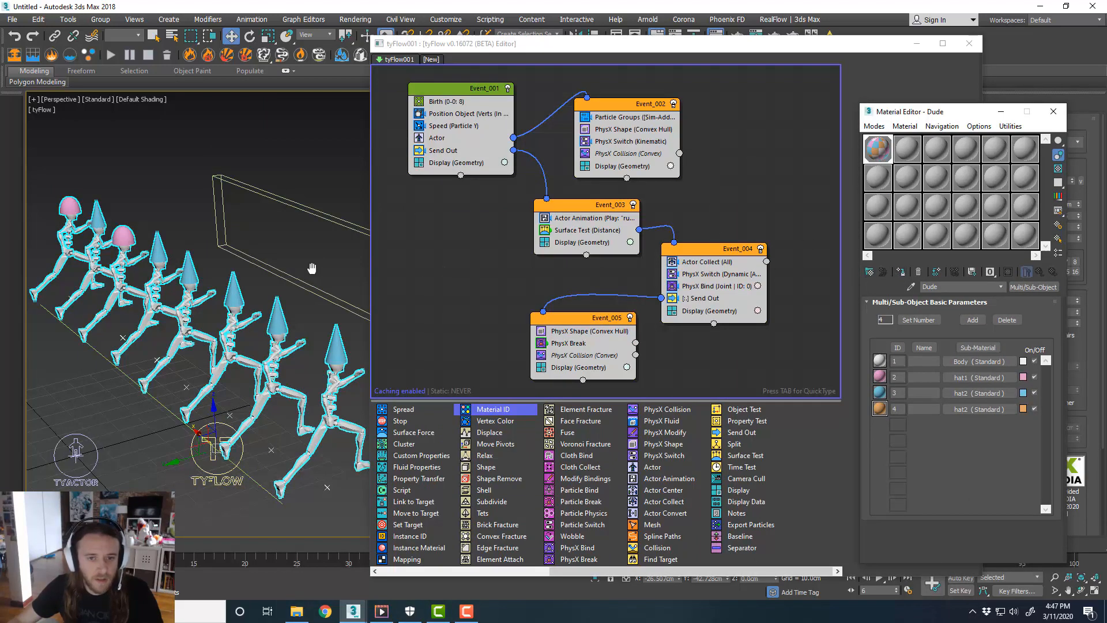
mouse_move(311, 269)
middle_mouse_down()
mouse_move(327, 266)
mouse_move(317, 266)
middle_mouse_up()
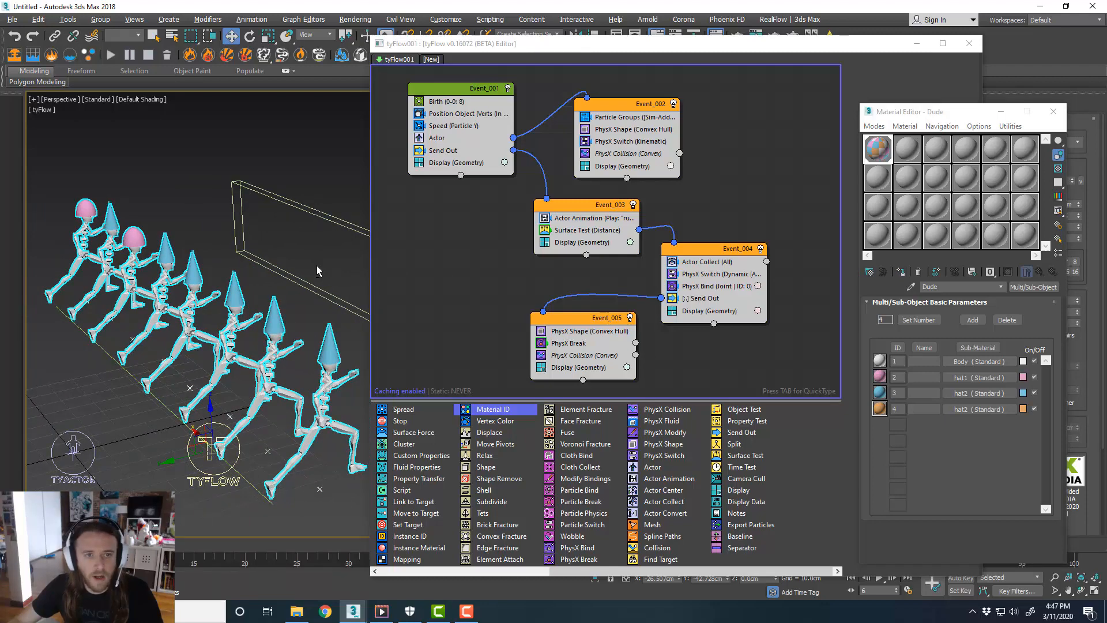
Insert a static Material ID operator with value 1 between Speed and Actor in Event_001.
left_click(517, 232)
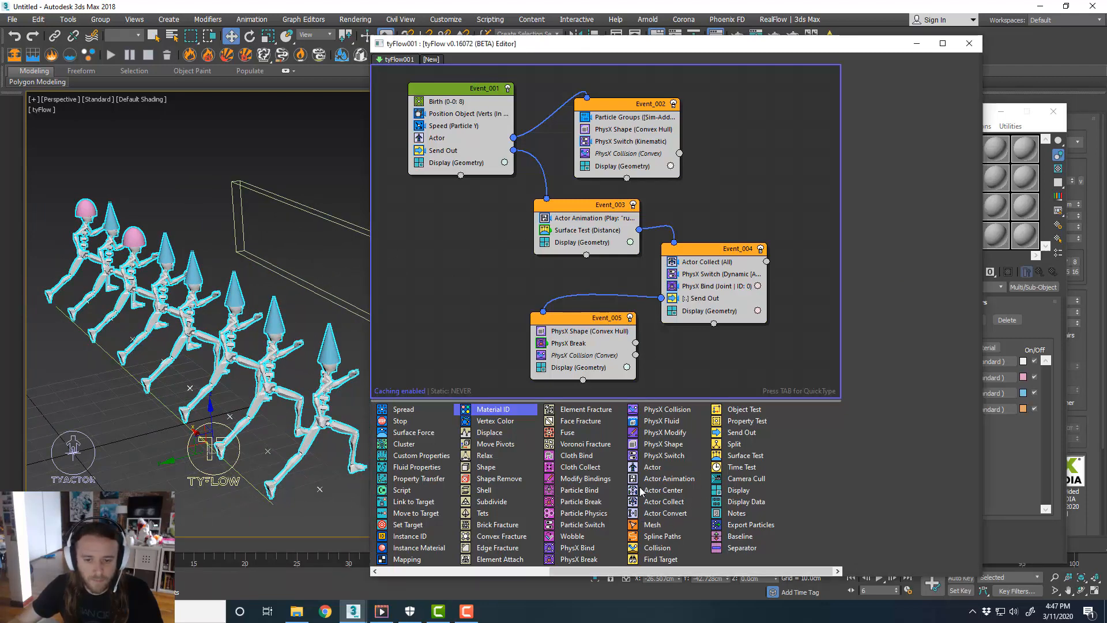
left_click_drag(493, 416, 481, 261)
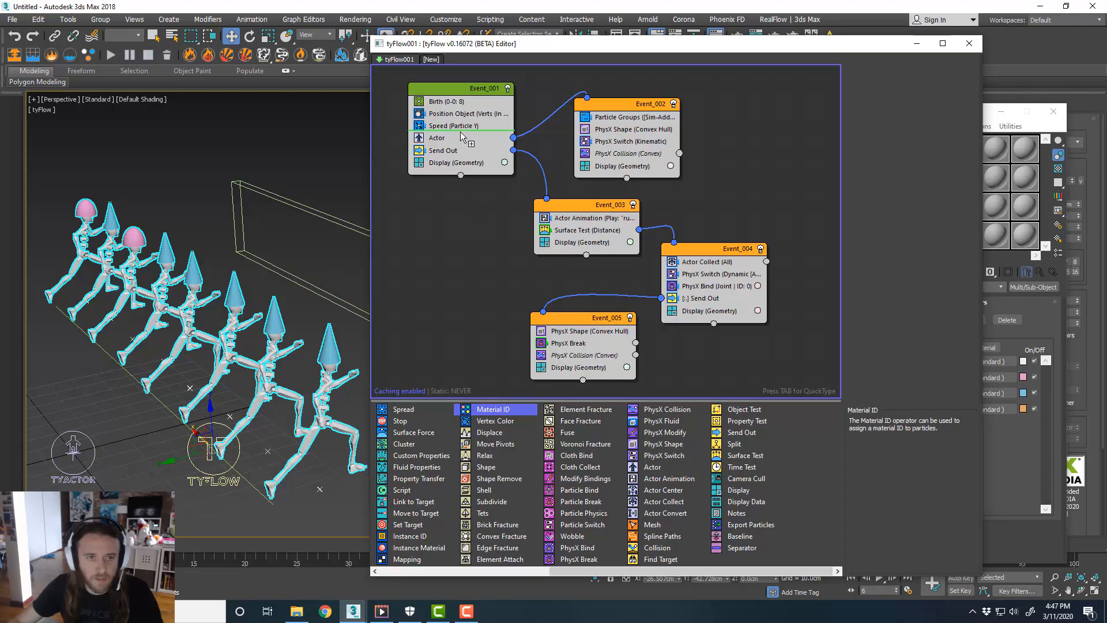
left_click_drag(461, 137, 461, 137)
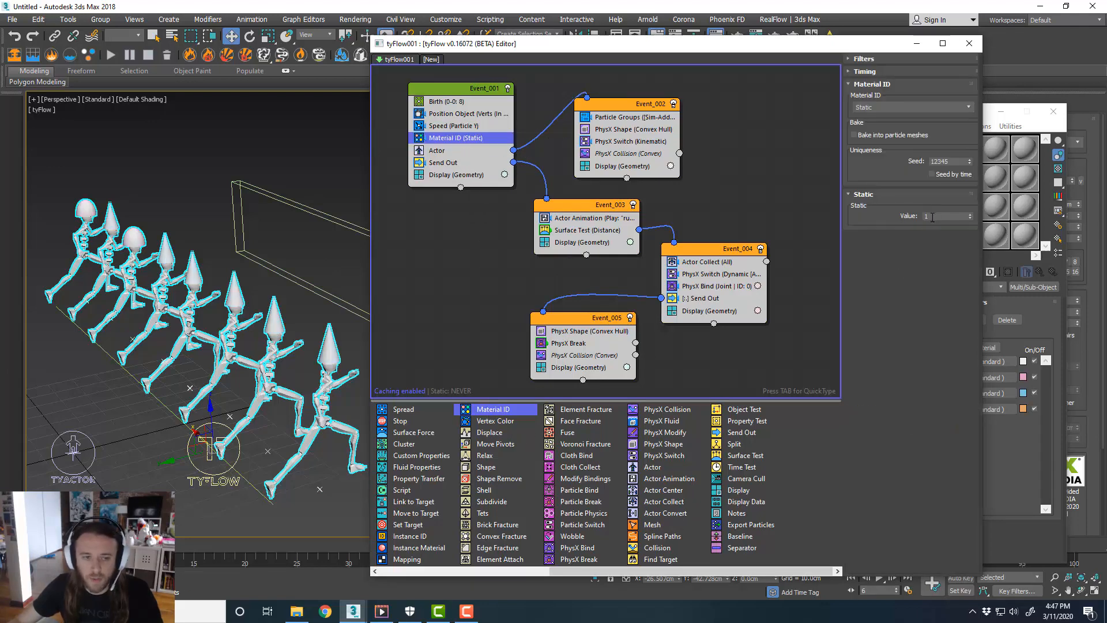
left_click(717, 186)
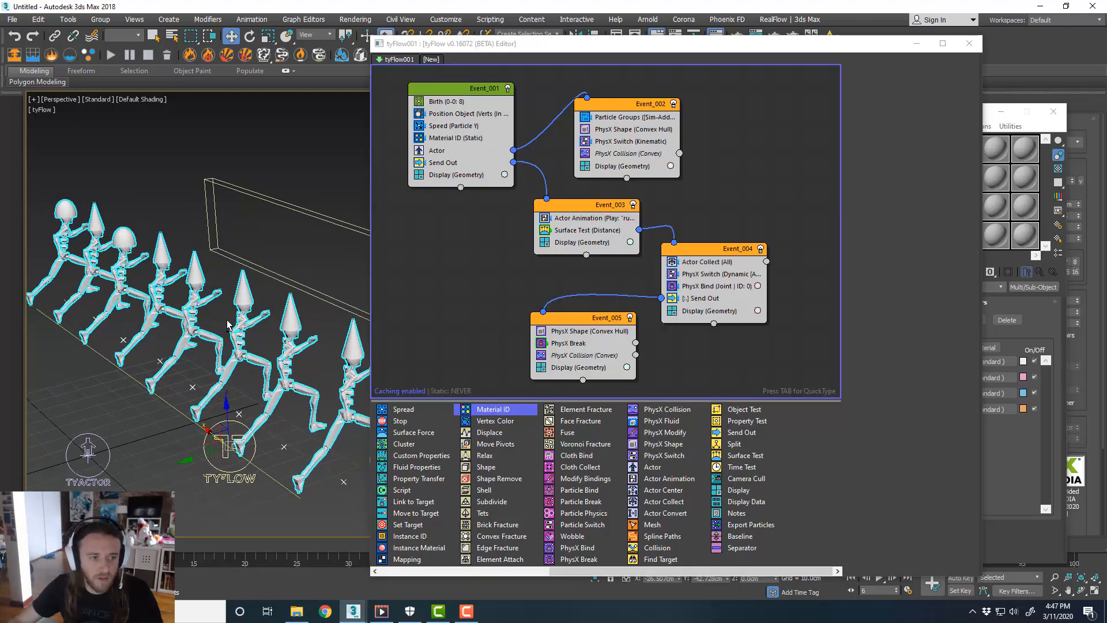
left_click(214, 244)
mouse_move(261, 324)
middle_mouse_down("alt")
mouse_move(279, 328)
mouse_move(261, 324)
middle_mouse_up("alt")
left_click(1002, 159)
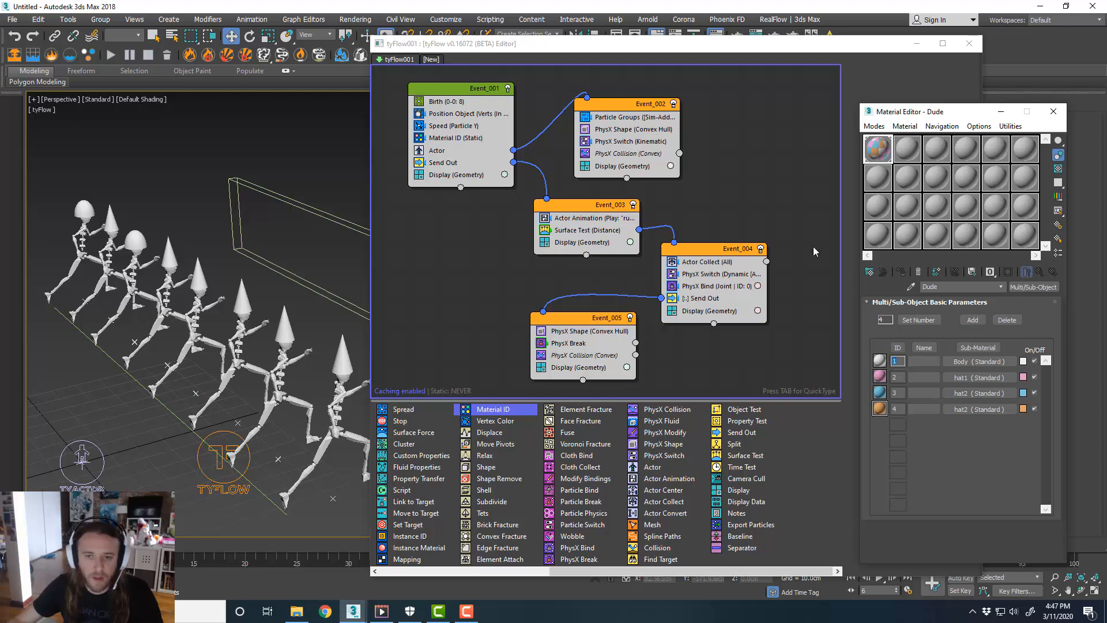
Copy the filtered Send Out operator from Event_004 and paste it into Event_002 as an independent copy.
left_click_drag(699, 46, 638, 49)
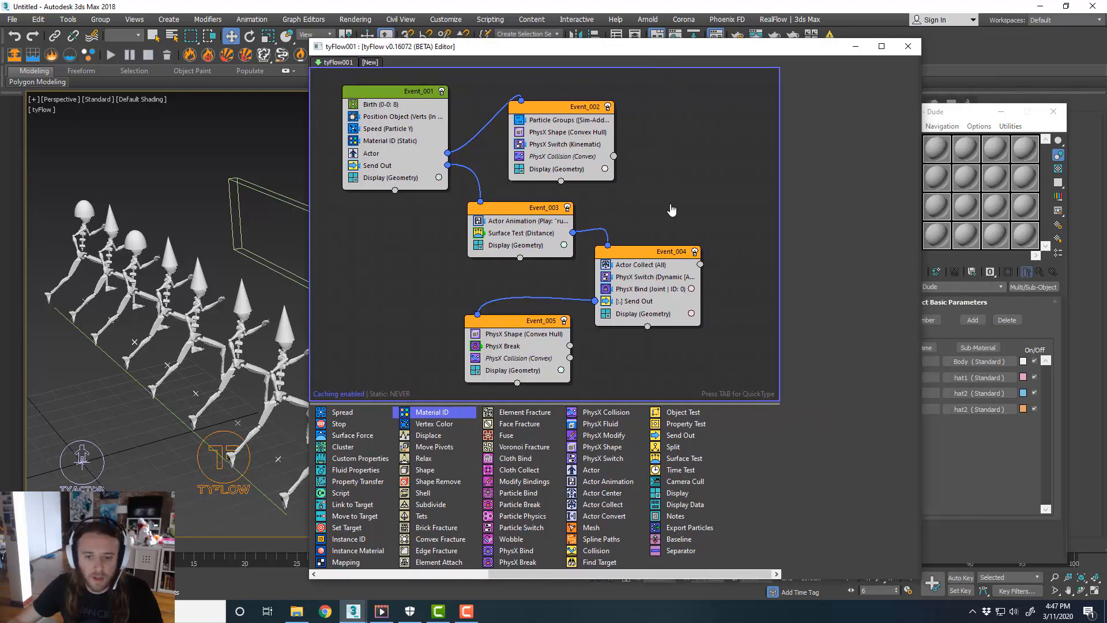
left_click(649, 304)
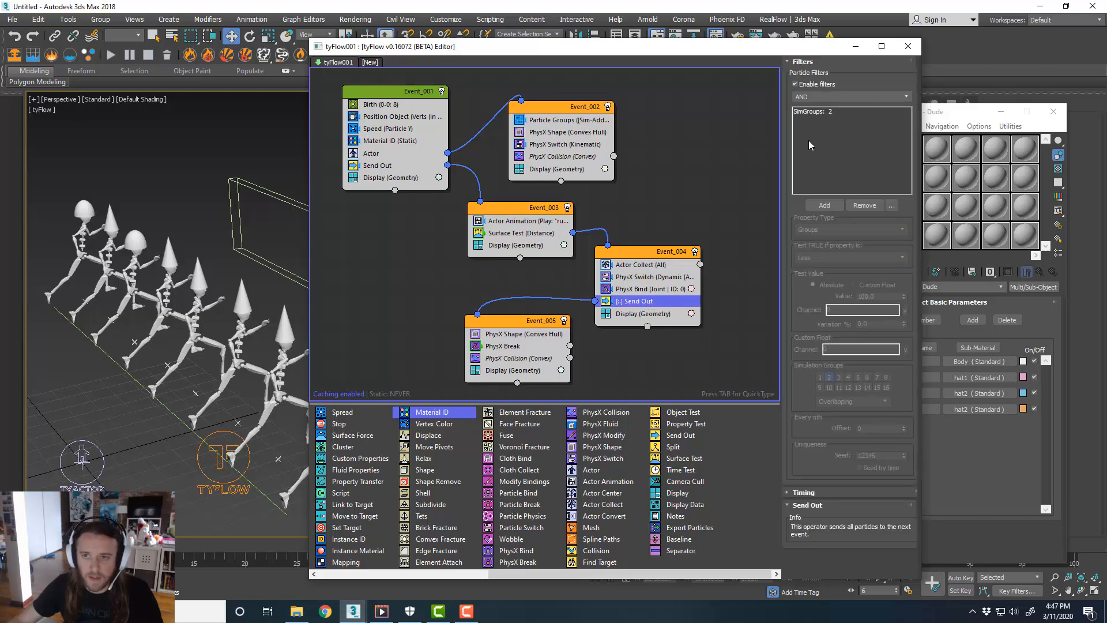
right_click(651, 300)
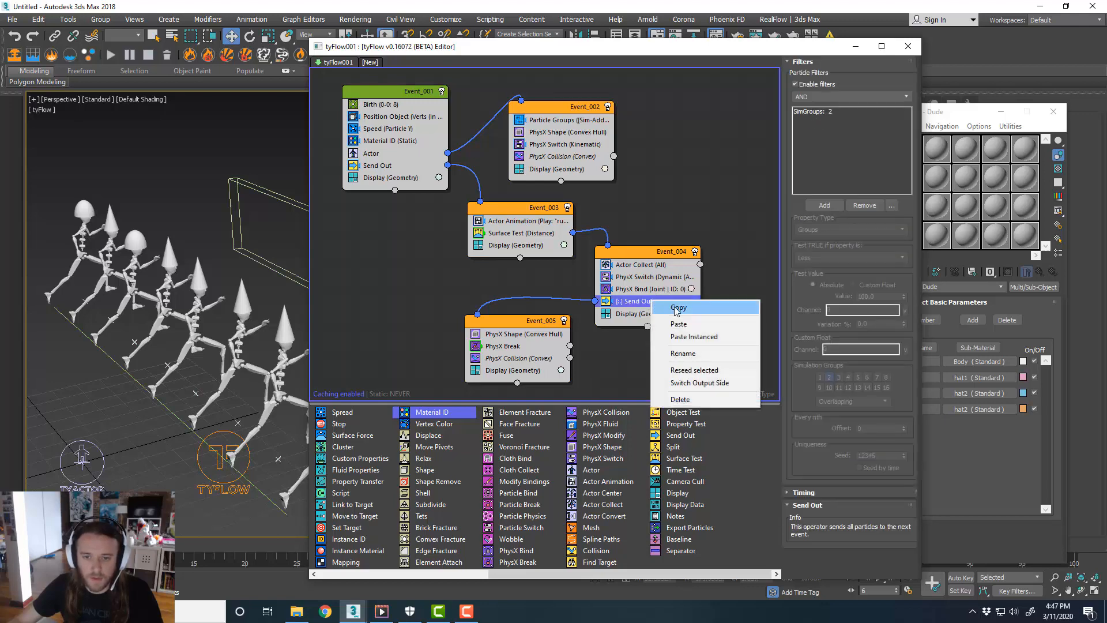
left_click(678, 308)
right_click(578, 163)
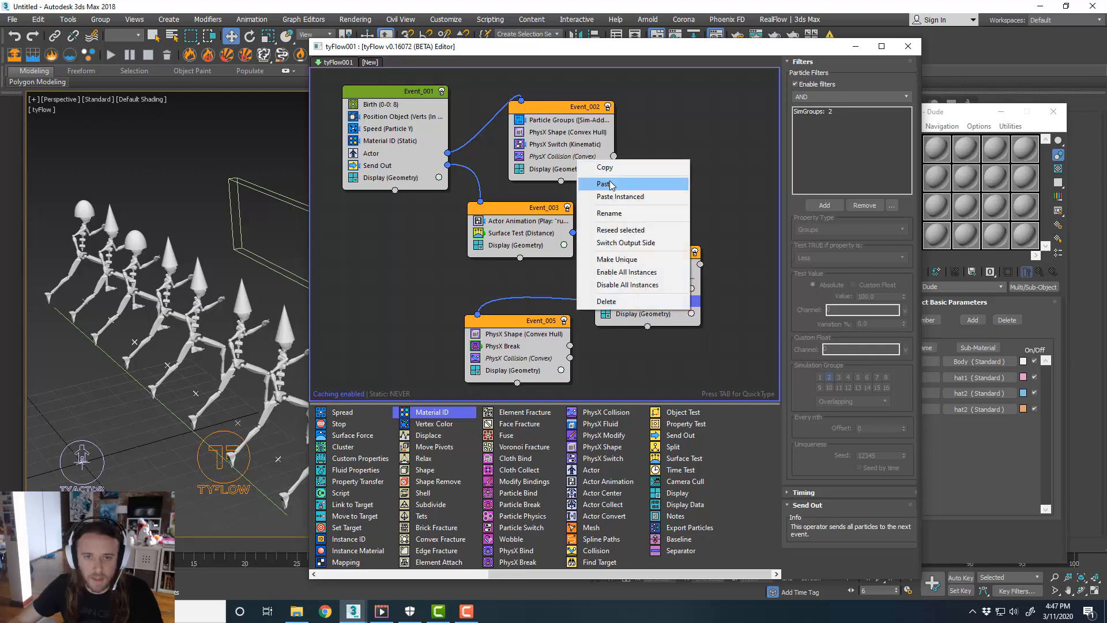
left_click(603, 179)
Switch the output side of Event_002's Send Out operator and move the event slightly upward.
right_click(563, 172)
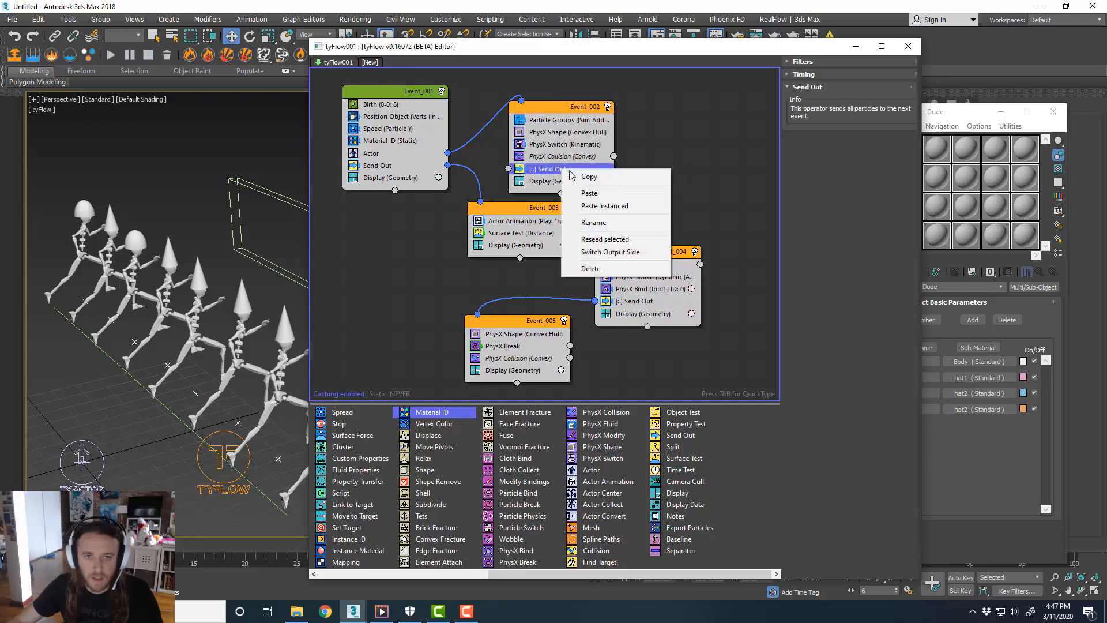
left_click(617, 252)
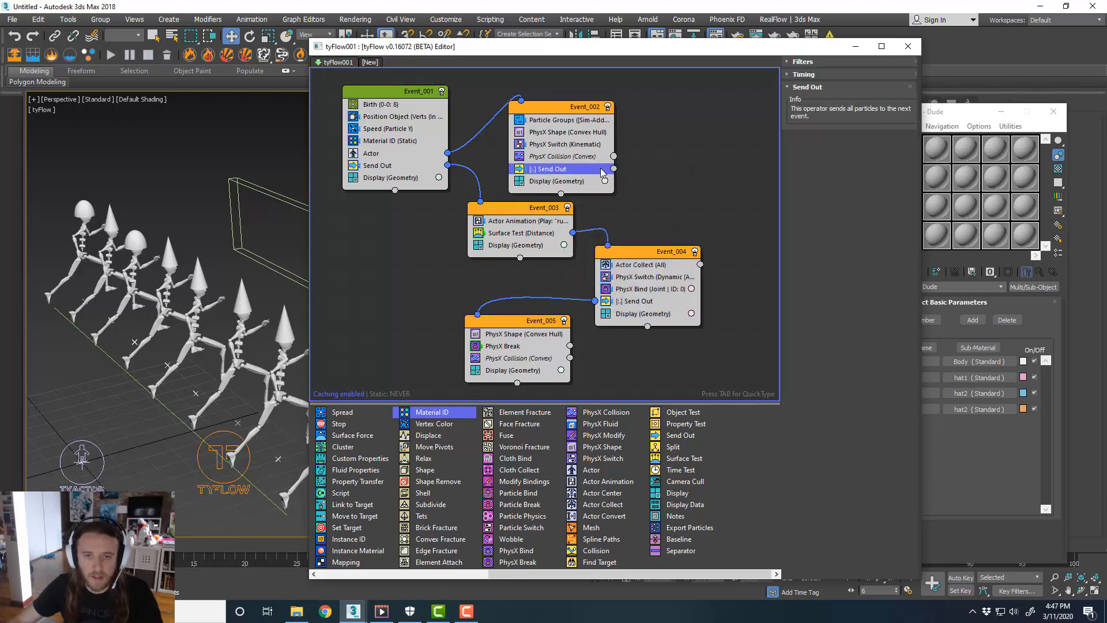
left_click_drag(583, 132, 583, 122)
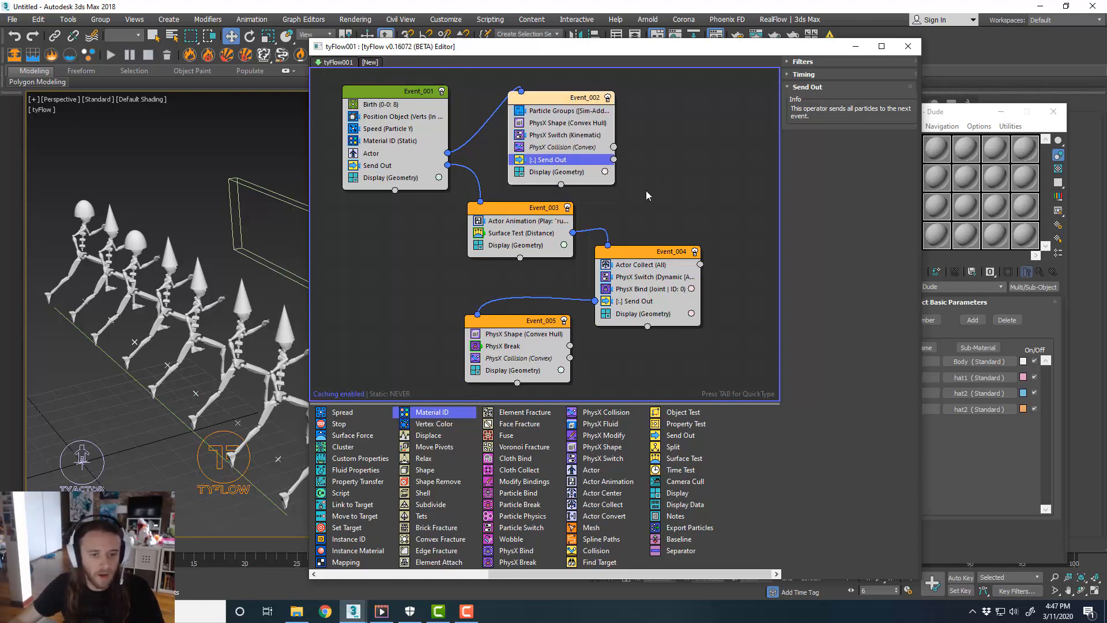
Create a new event with a Material ID operator in Frequency mode, setting ID 1 to 0 and IDs 2, 3 and 4 to 33.
left_click_drag(420, 416, 450, 401)
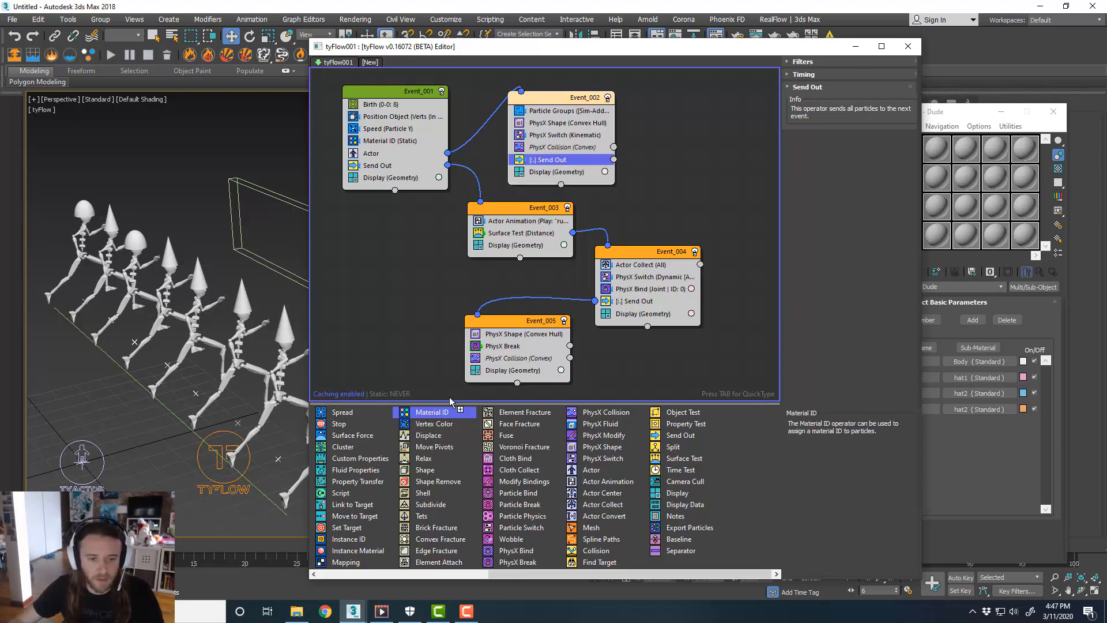
mouse_move(682, 151)
left_mouse_down()
mouse_move(715, 160)
mouse_move(693, 160)
left_mouse_up()
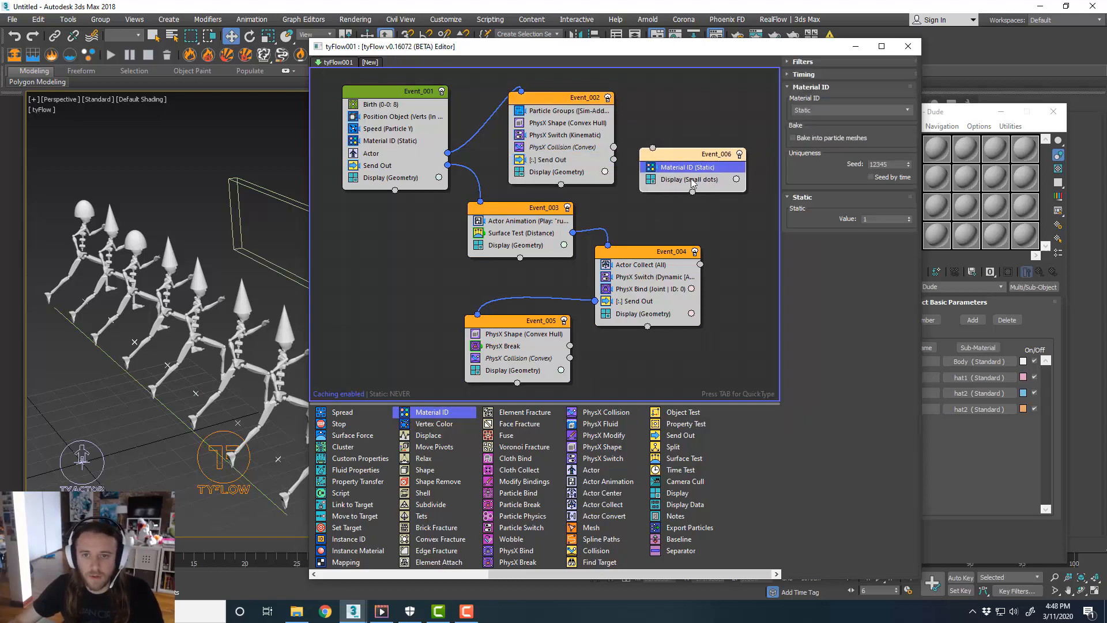
left_click(693, 180)
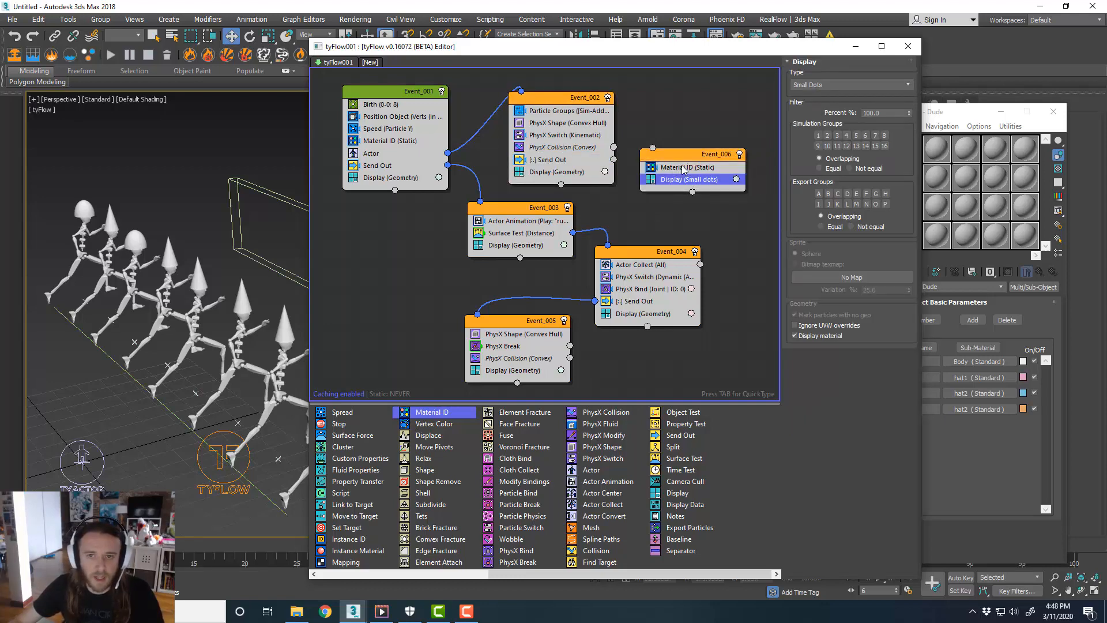
left_click(689, 168)
left_click(828, 111)
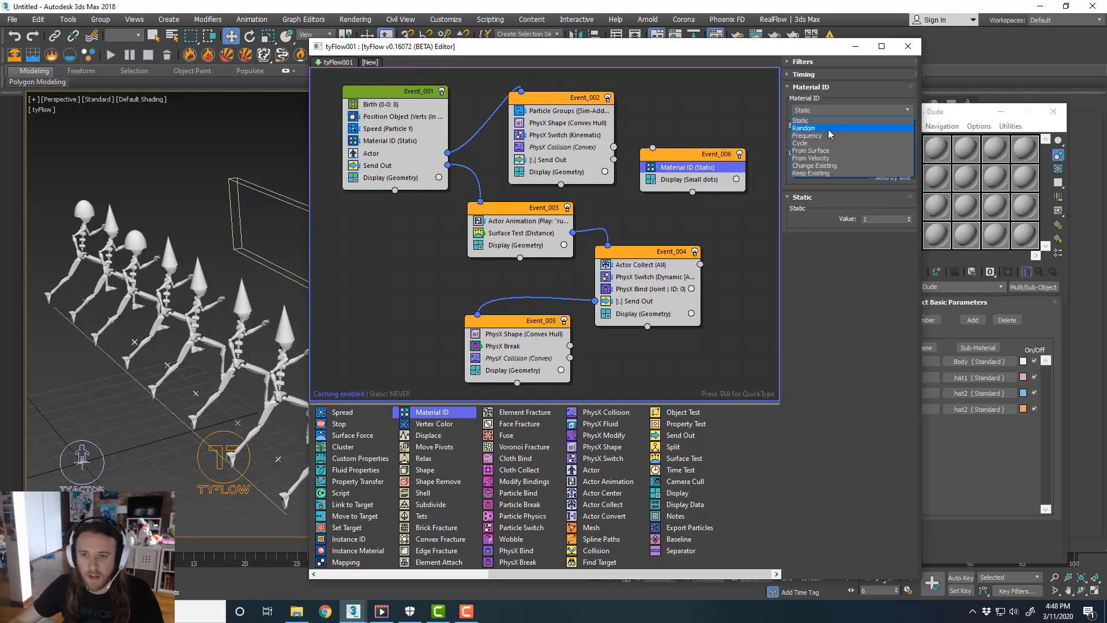
left_click(830, 136)
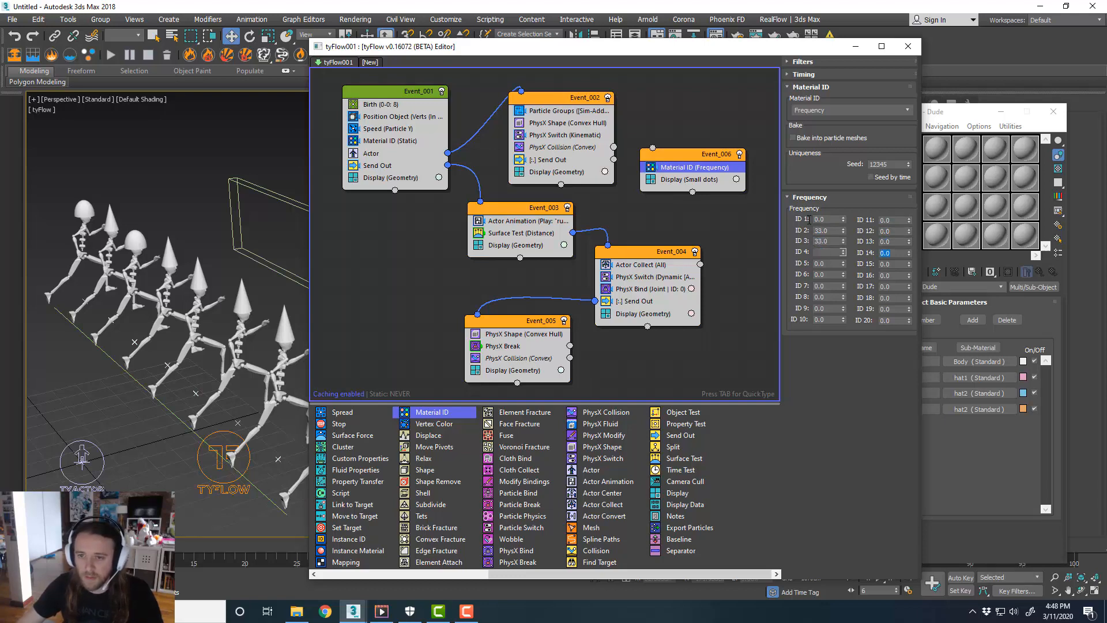
Rename the orange sub-material in slot 4 of the Dude material to hat3 and return to the parent material.
left_click(1038, 326)
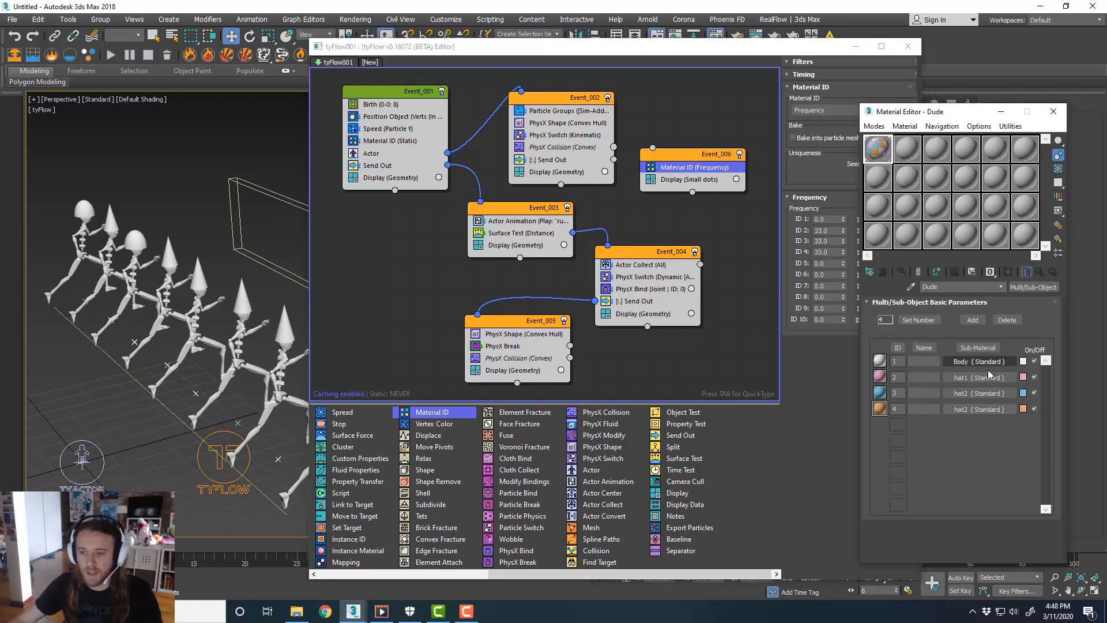
left_click(973, 411)
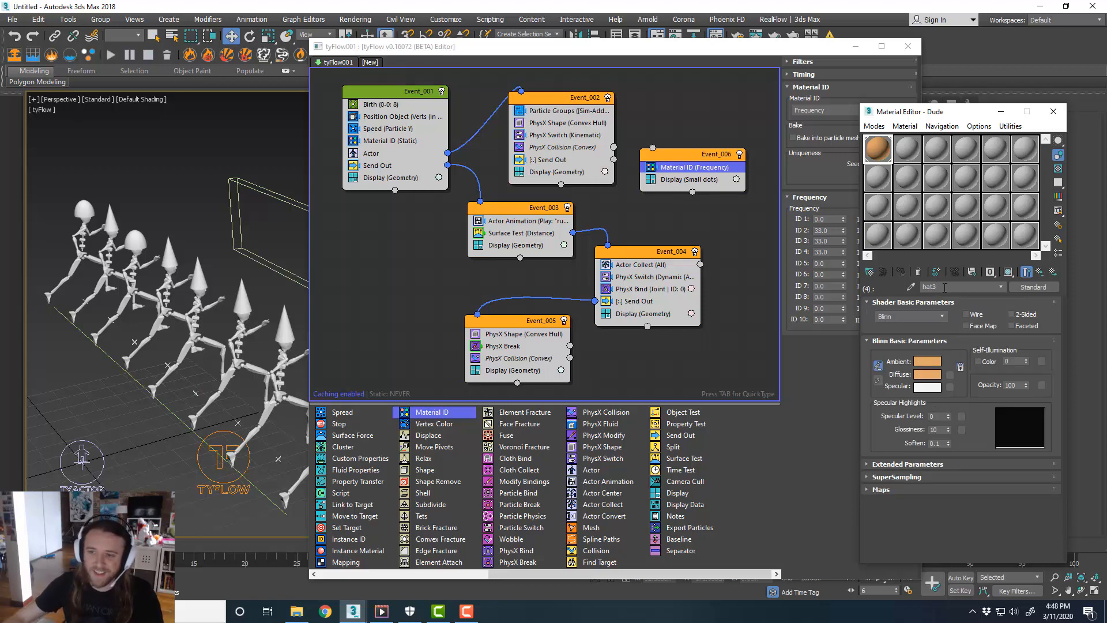
left_click(1001, 288)
left_click(980, 296)
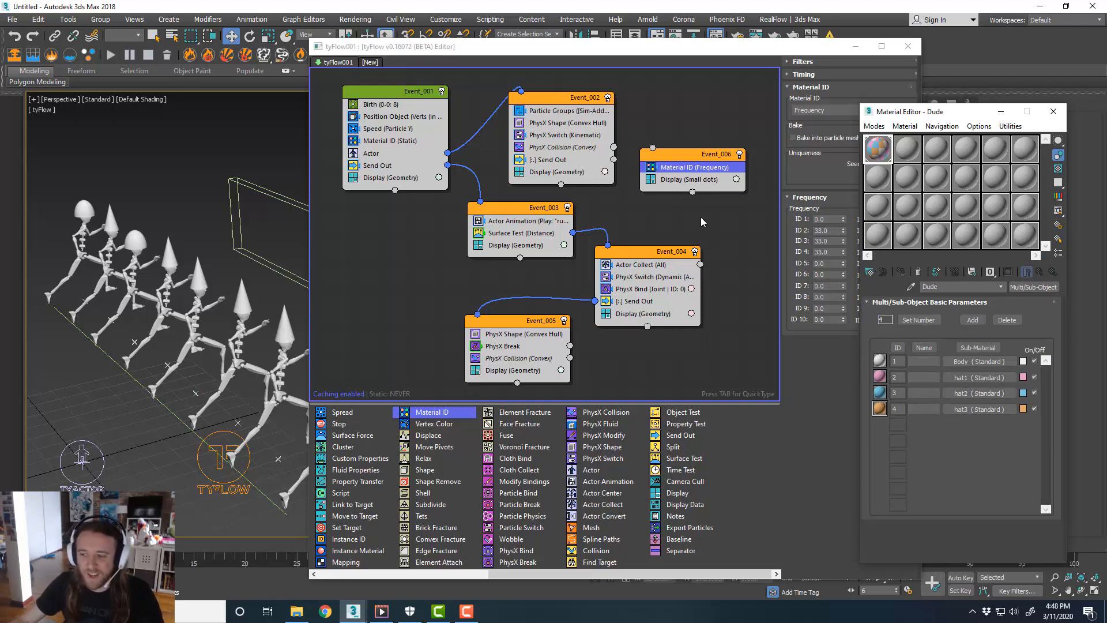
Connect Event_002's Send Out operator to the frequency Material ID event and set that event's display type to Geometry.
left_click_drag(700, 167, 699, 172)
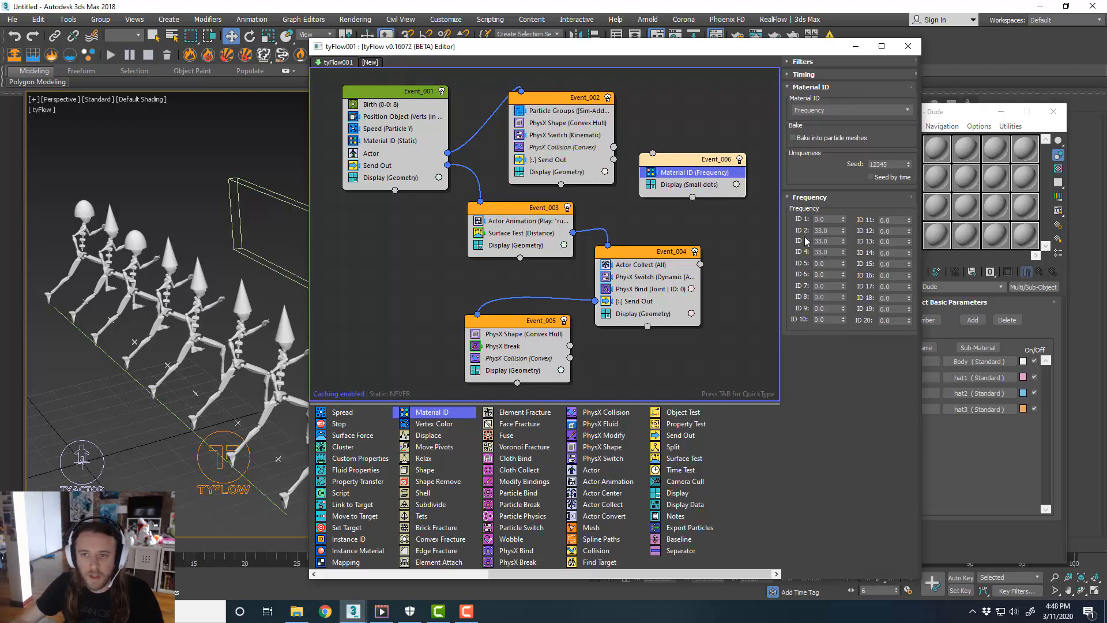
mouse_move(695, 168)
left_mouse_down()
mouse_move(655, 155)
mouse_move(675, 170)
left_mouse_up()
left_click(691, 193)
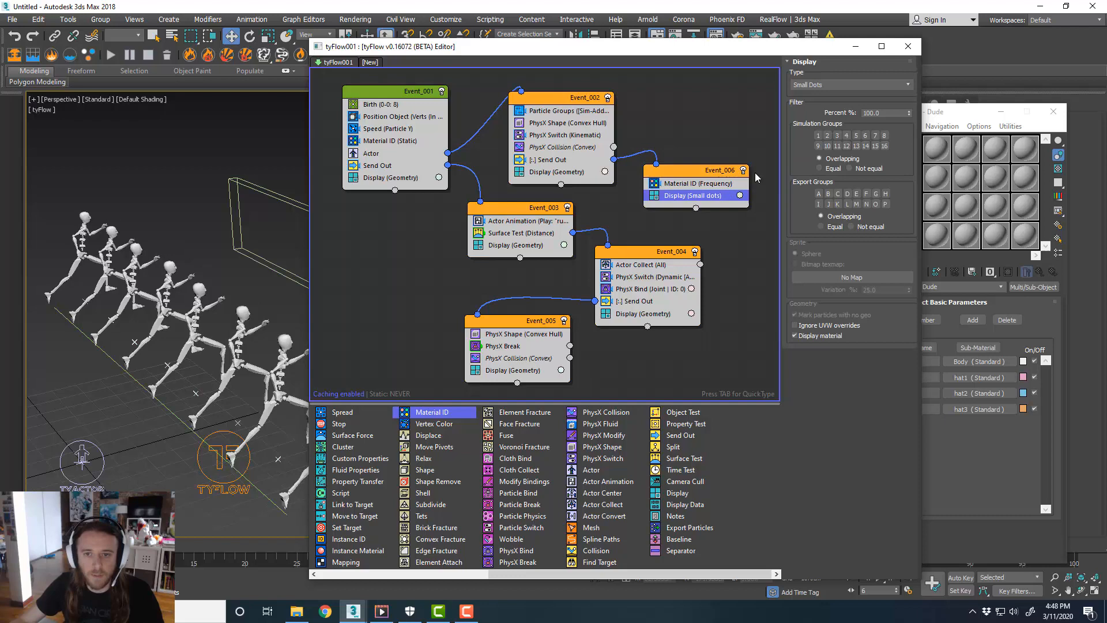
left_click(832, 87)
left_click(828, 140)
left_click(685, 141)
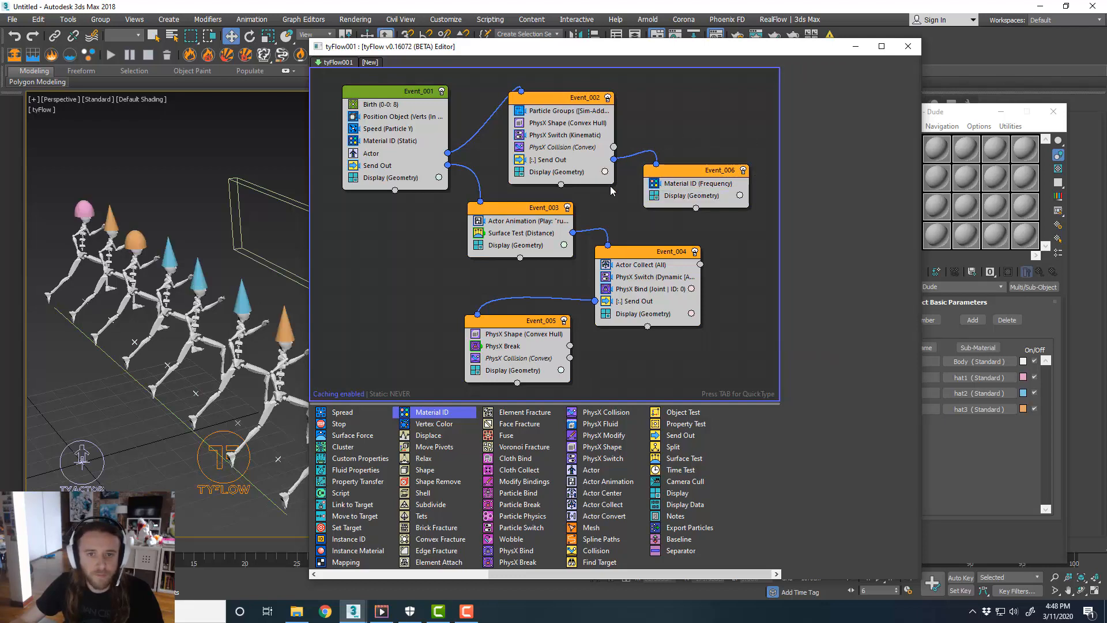
Move the tyFlow editor clear of the viewport and scrub the timeline to review the running actors with their hat colors.
left_click_drag(547, 53, 685, 55)
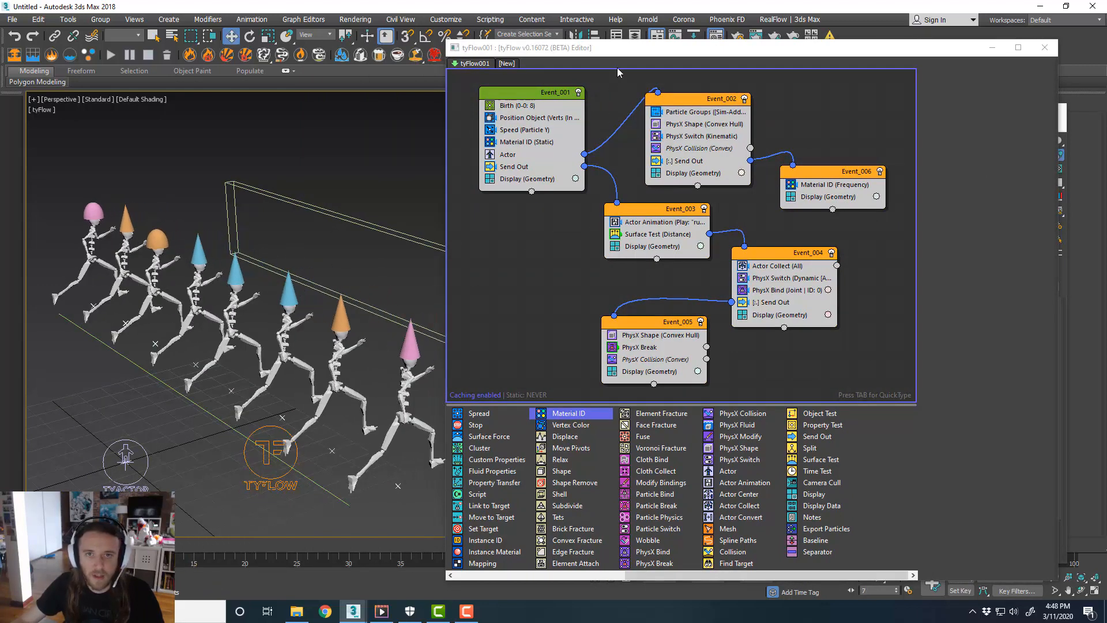
left_click_drag(664, 56, 1106, 58)
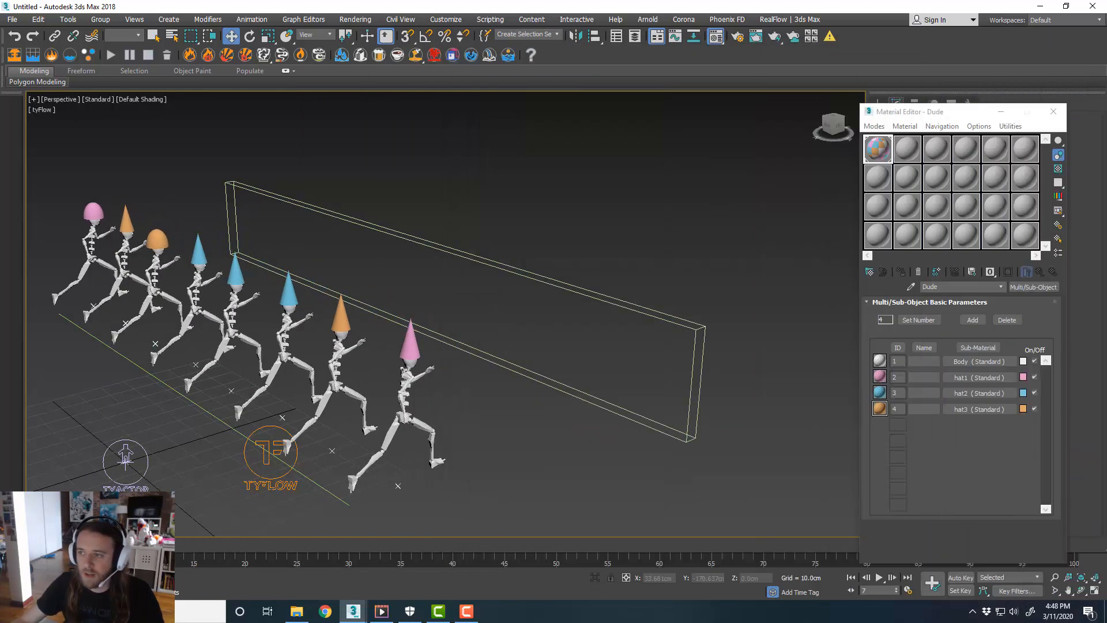
middle_click_drag(620, 349, 577, 356)
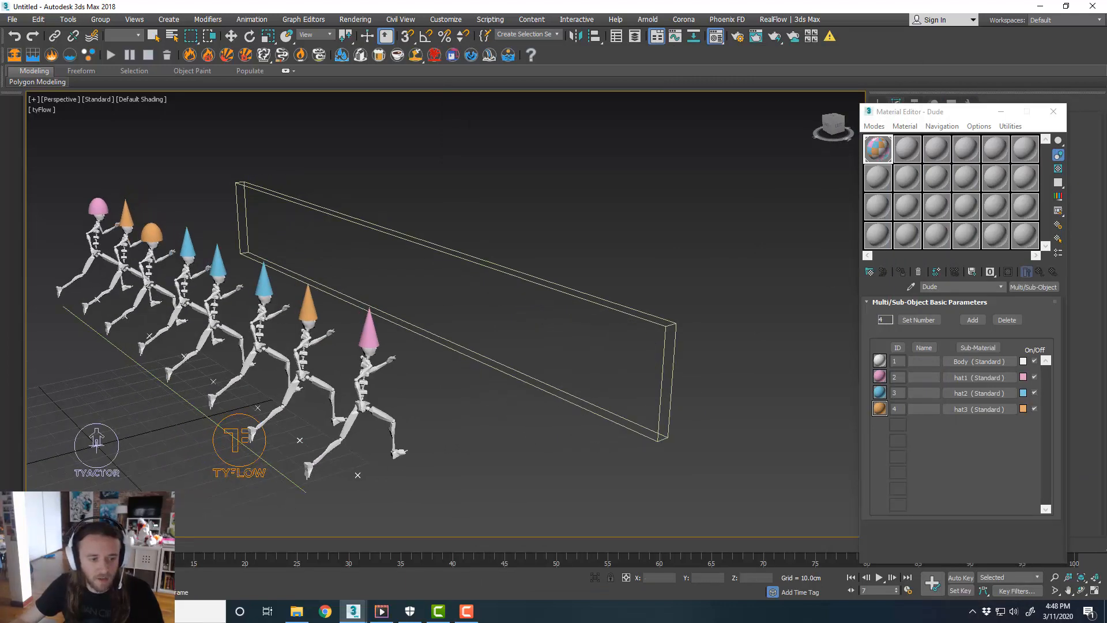
left_click_drag(173, 544, 206, 537)
key("w")
middle_click_drag(440, 397, 512, 520)
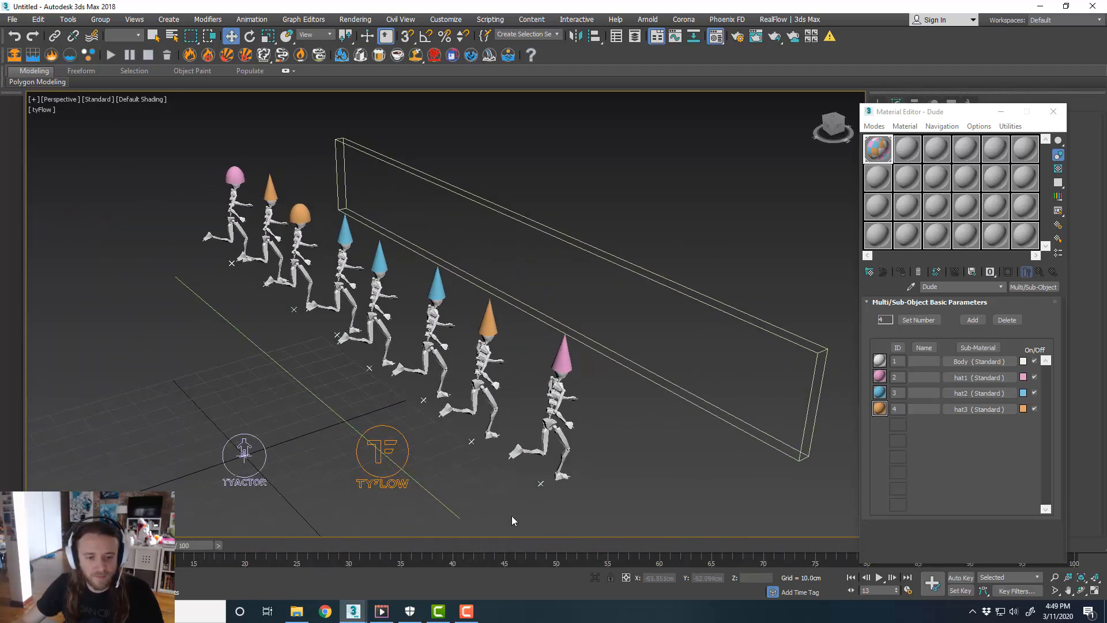
left_click_drag(176, 546, 376, 541)
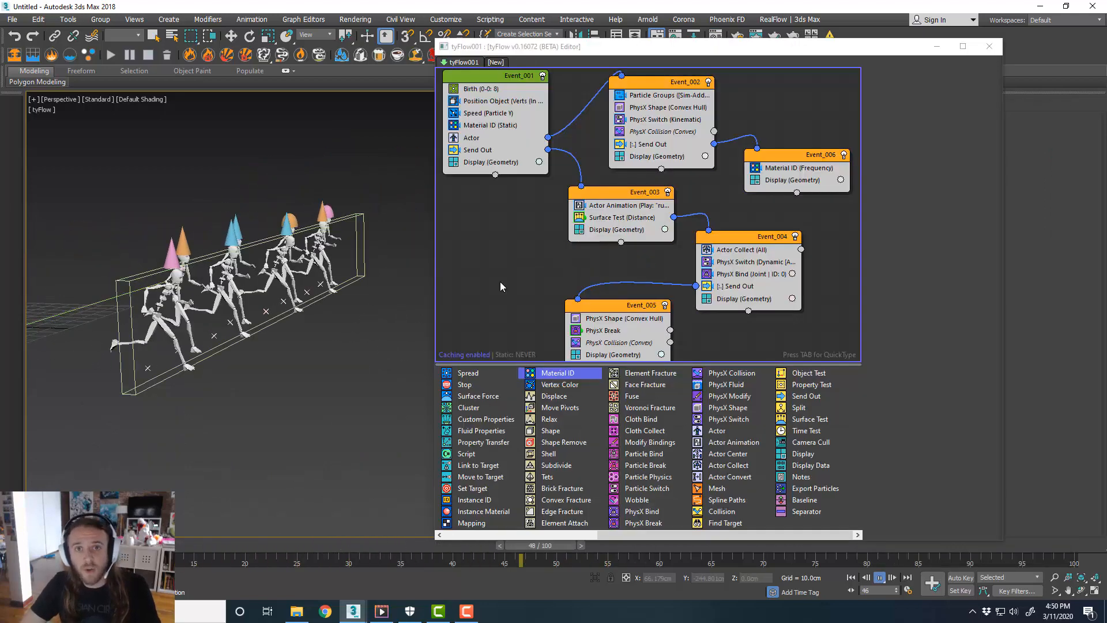